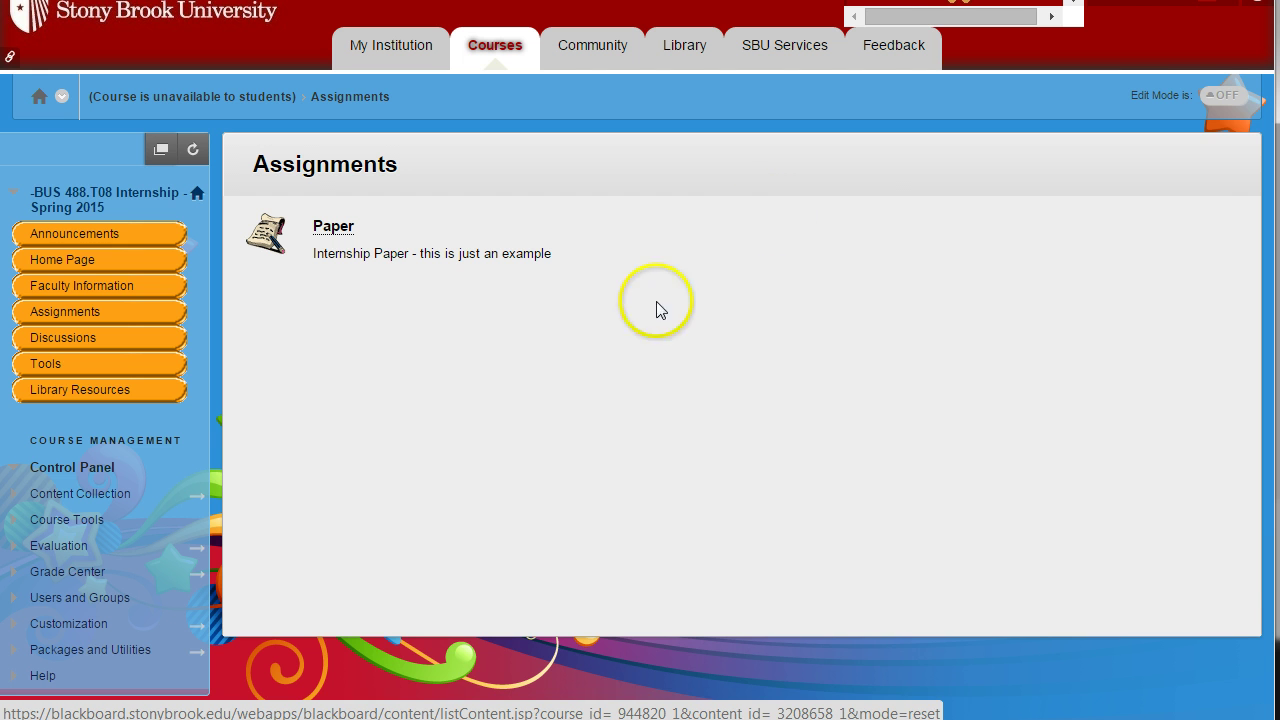
Turn on edit mode for the Assignments page and look through the content and assessment types it offers.
{"action": "left_click", "coordinate": [1229, 100]}
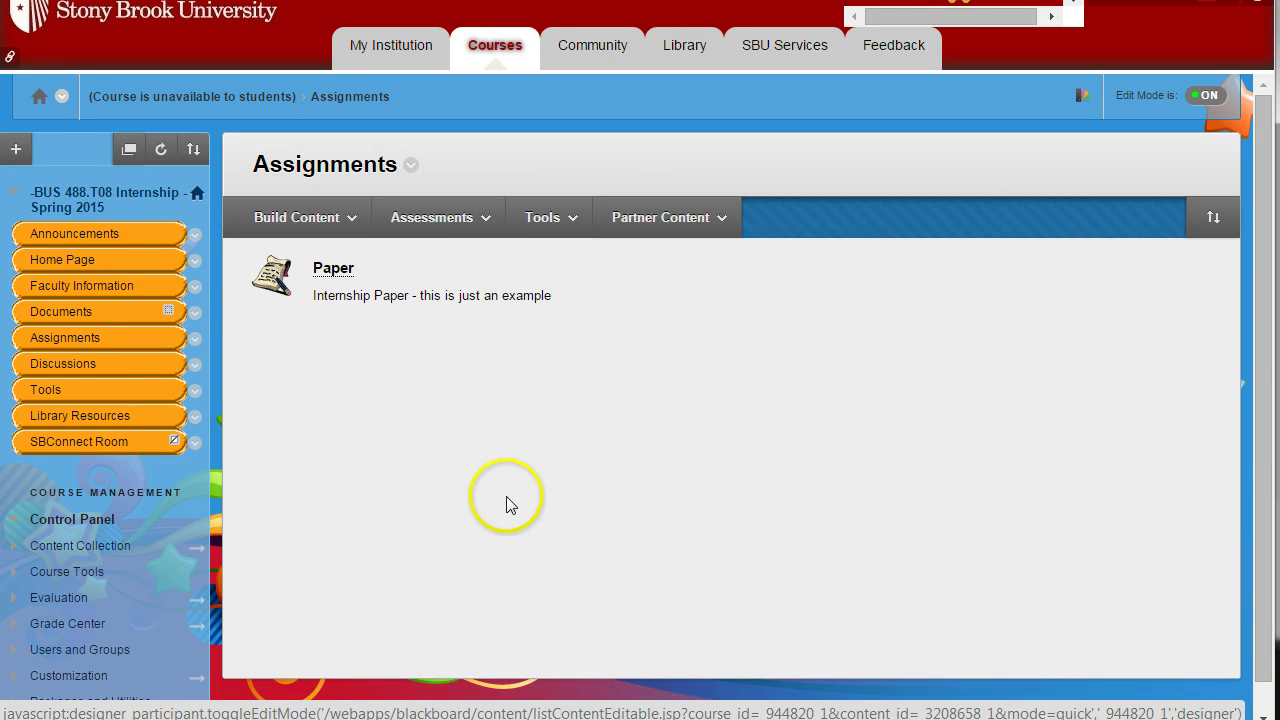
{"action": "mouse_move", "coordinate": [286, 230]}
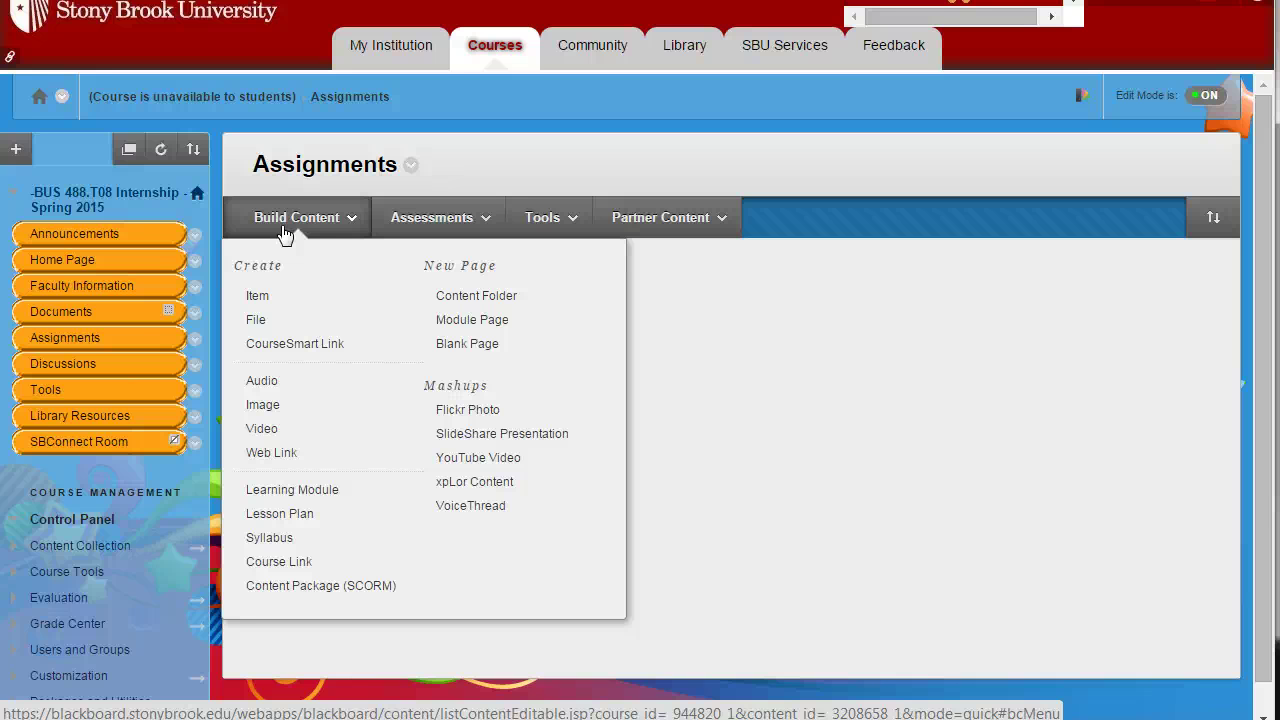
{"action": "left_click", "coordinate": [755, 442]}
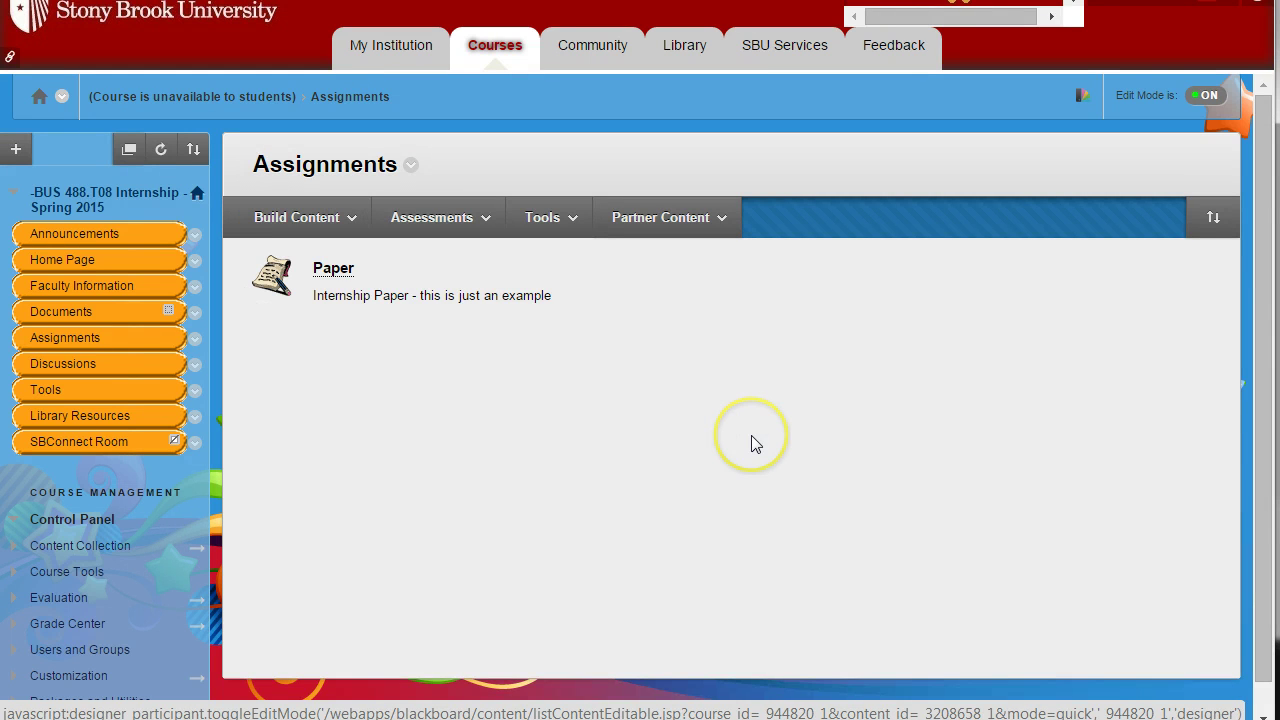
{"action": "left_click", "coordinate": [442, 220]}
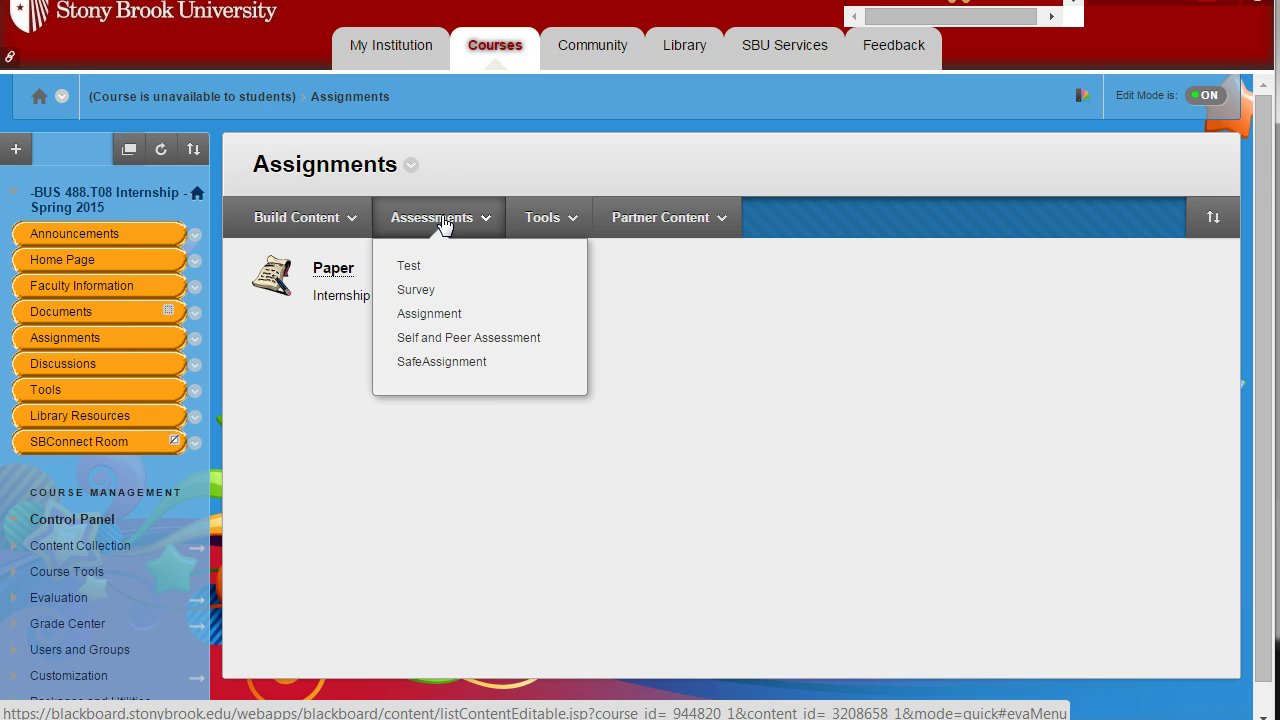
{"action": "left_click", "coordinate": [286, 220]}
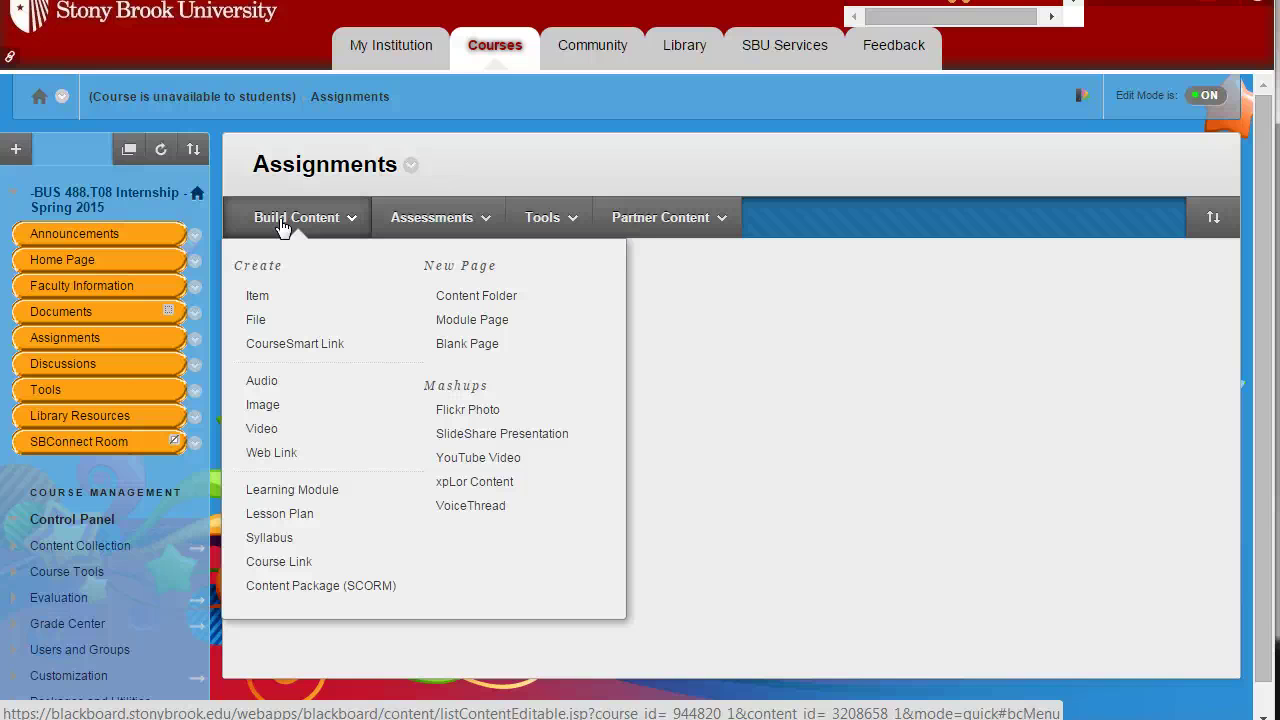
{"action": "left_click", "coordinate": [414, 179]}
Start creating a new test in the Assignments area.
{"action": "left_click", "coordinate": [440, 219]}
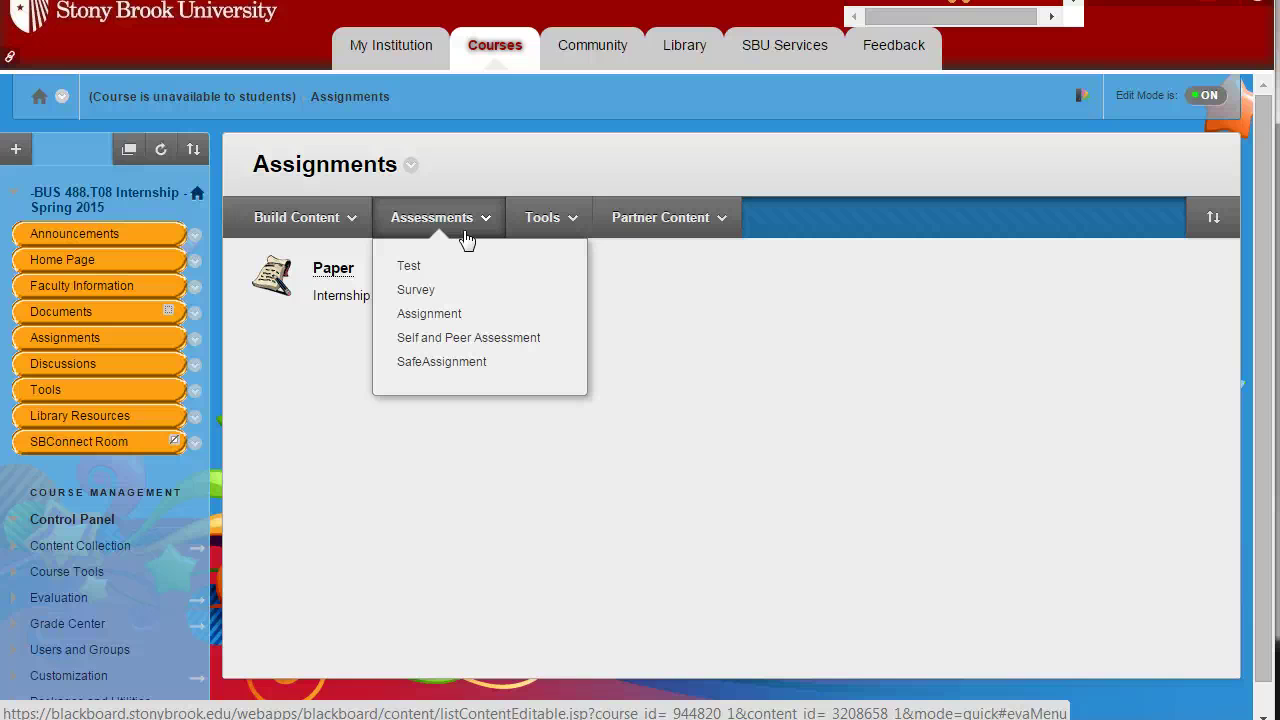
{"action": "left_click", "coordinate": [412, 268]}
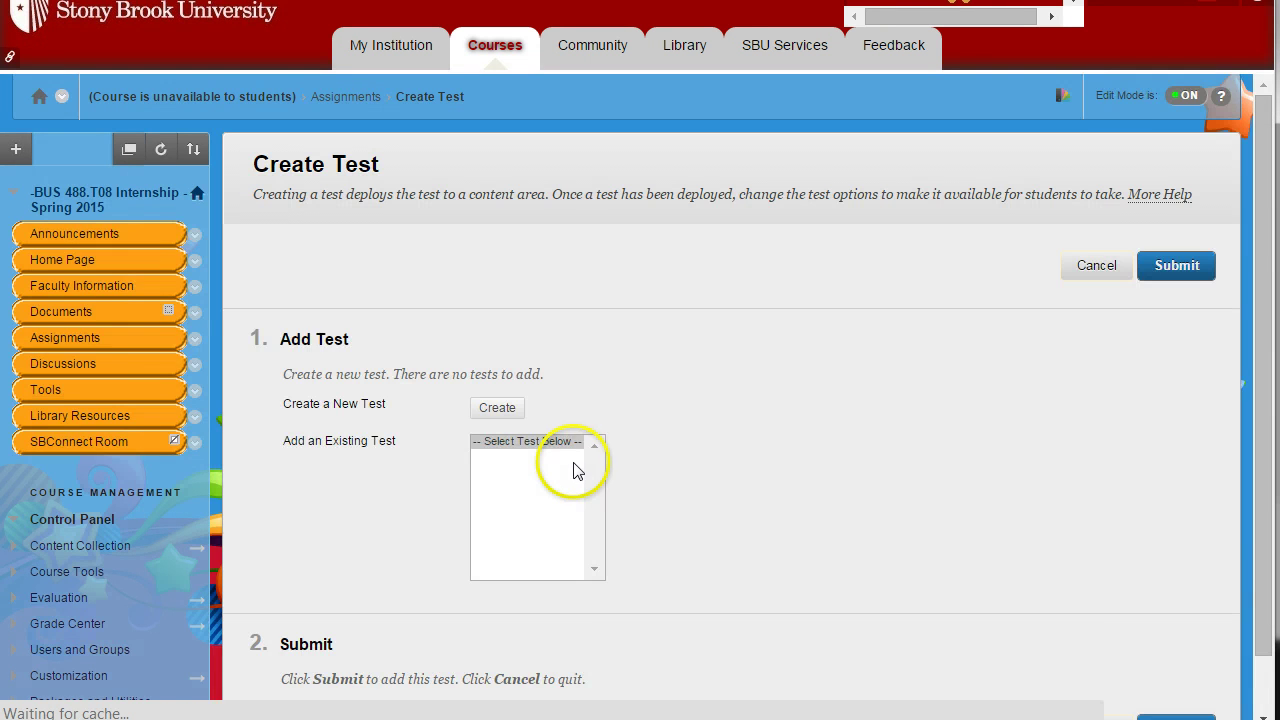
{"action": "scroll", "coordinate": [315, 350], "scroll_direction": "down", "scroll_amount": 1}
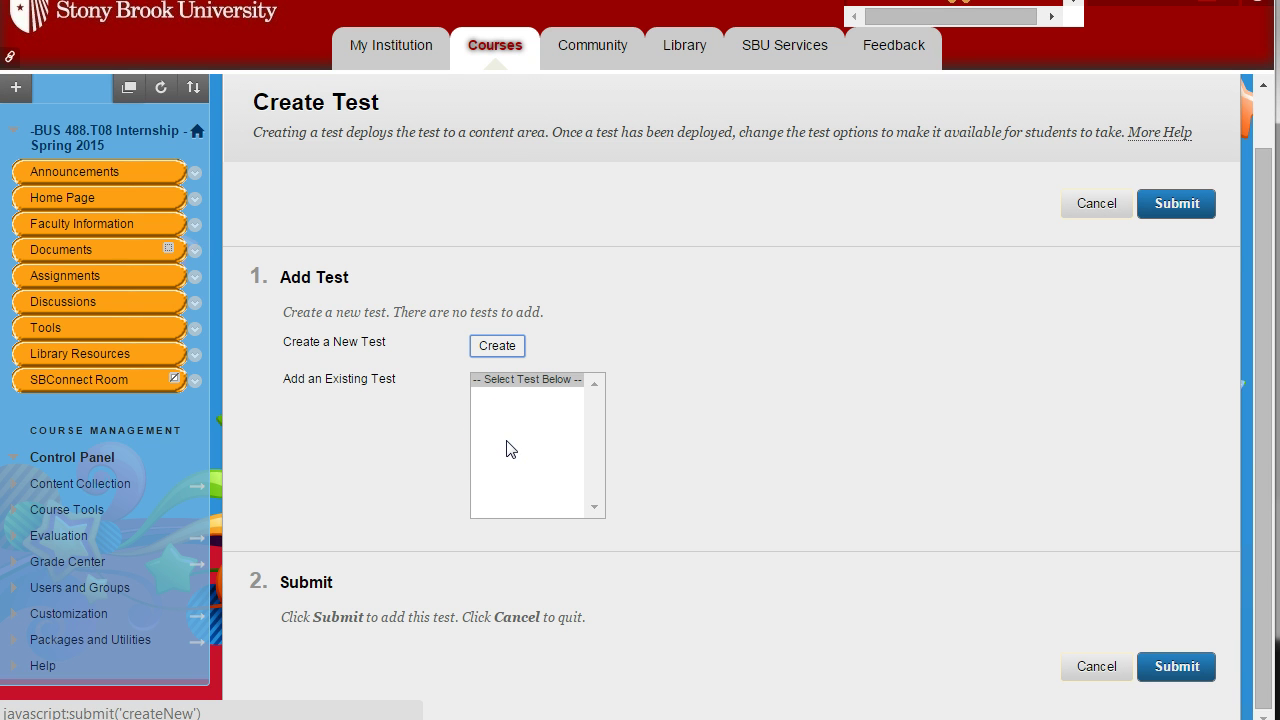
{"action": "left_click", "coordinate": [490, 345]}
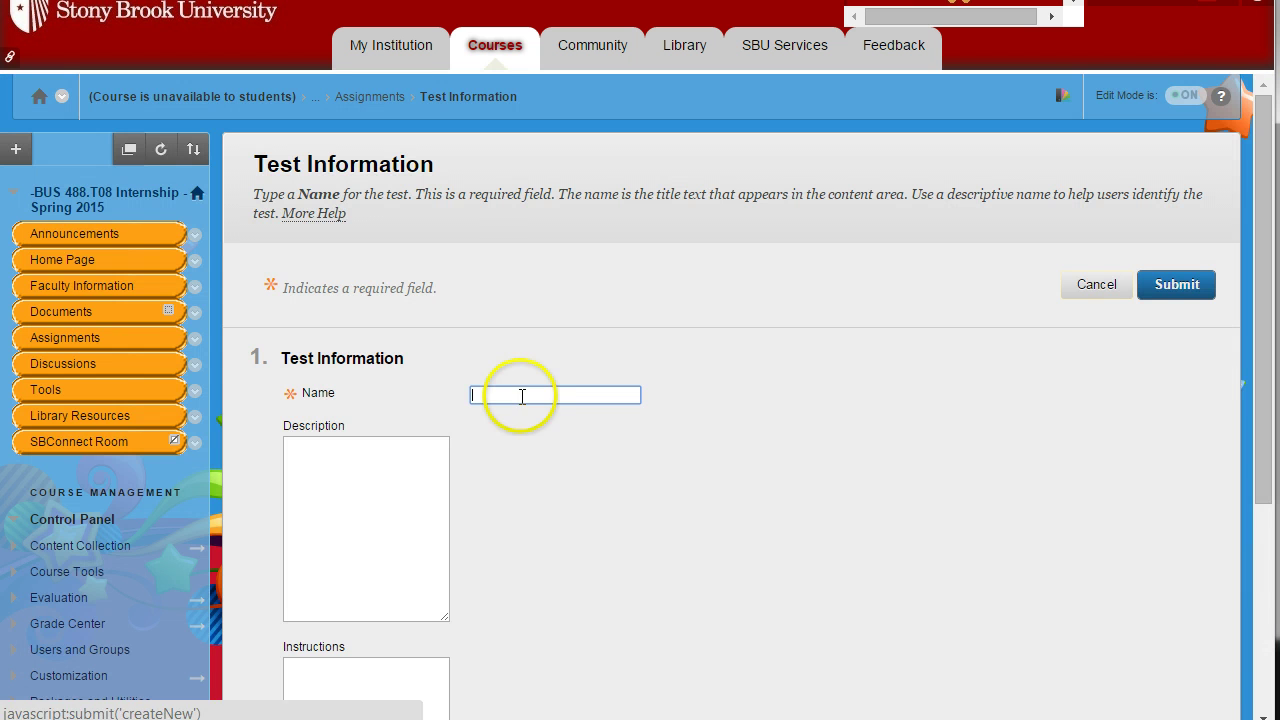
Name the new test "Exam One".
{"action": "left_click", "coordinate": [518, 394]}
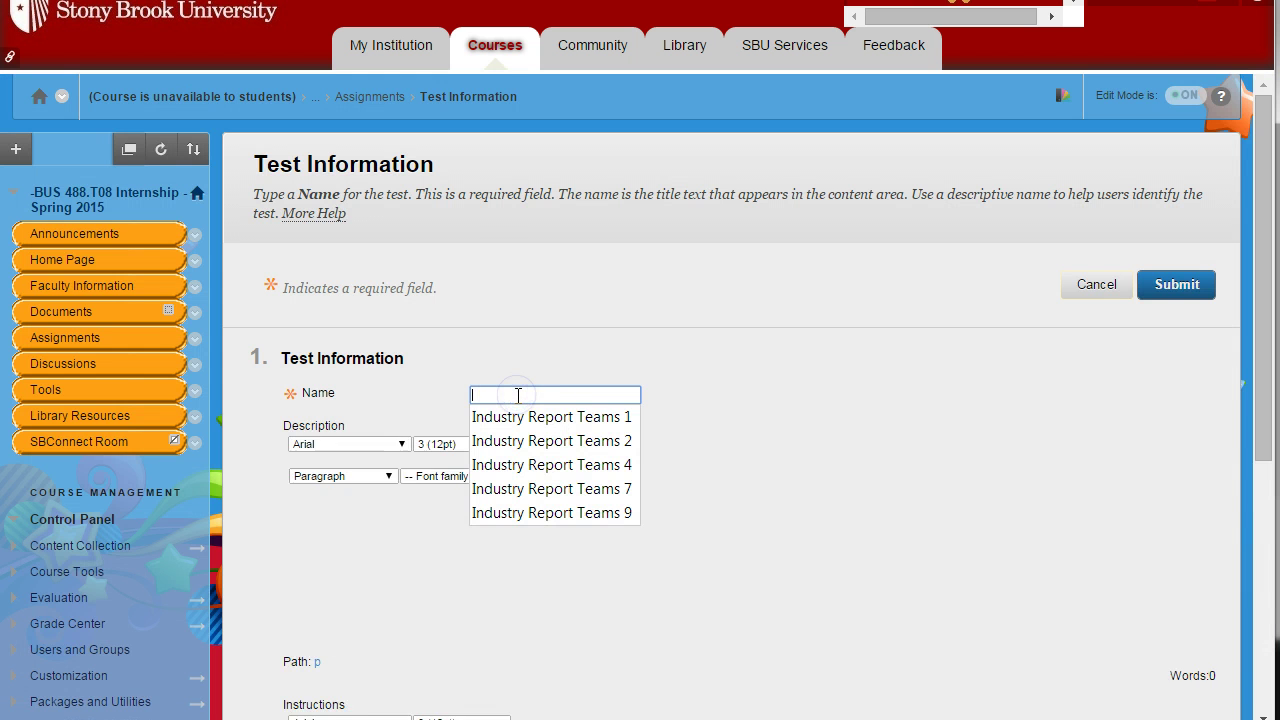
{"action": "type", "text": "Te"}
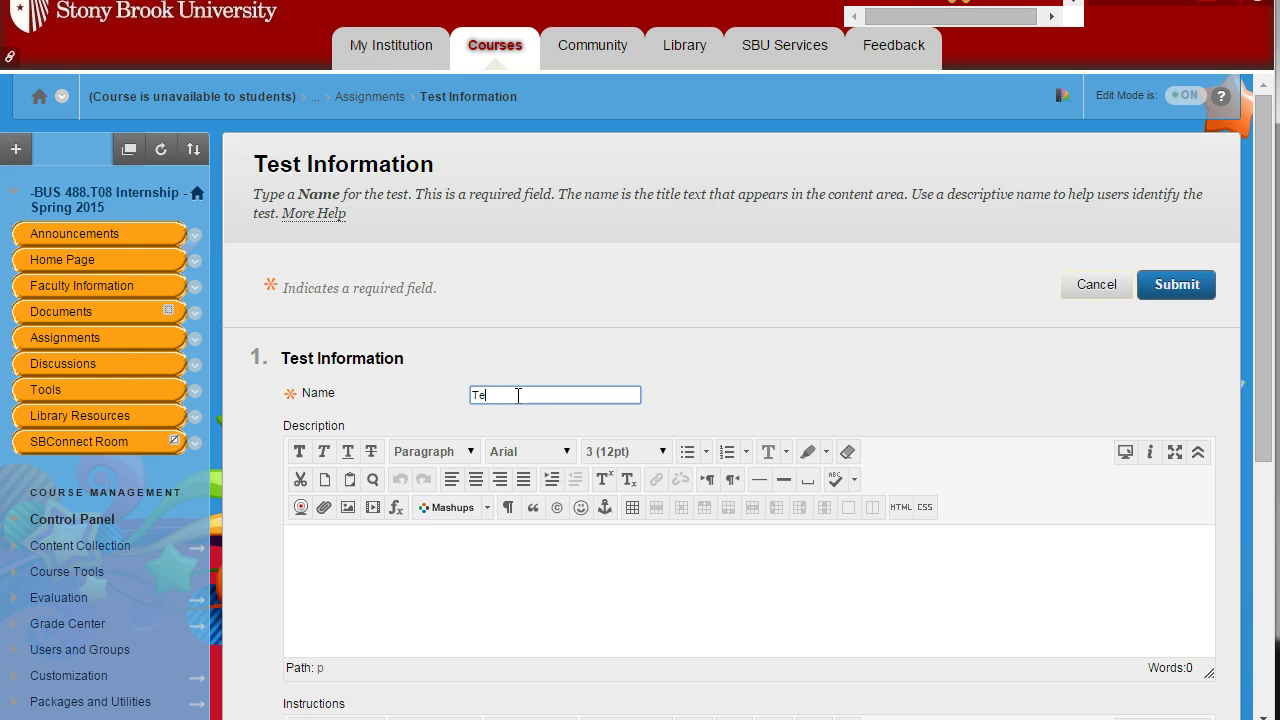
{"action": "key", "text": "BackSpace"}
{"action": "key", "text": "BackSpace"}
{"action": "type", "text": "Exam One"}
Enter the description "Please take exam one you have one hour, it covers the first five chapters" with "value 20 point" on a second line.
{"action": "left_click", "coordinate": [420, 589]}
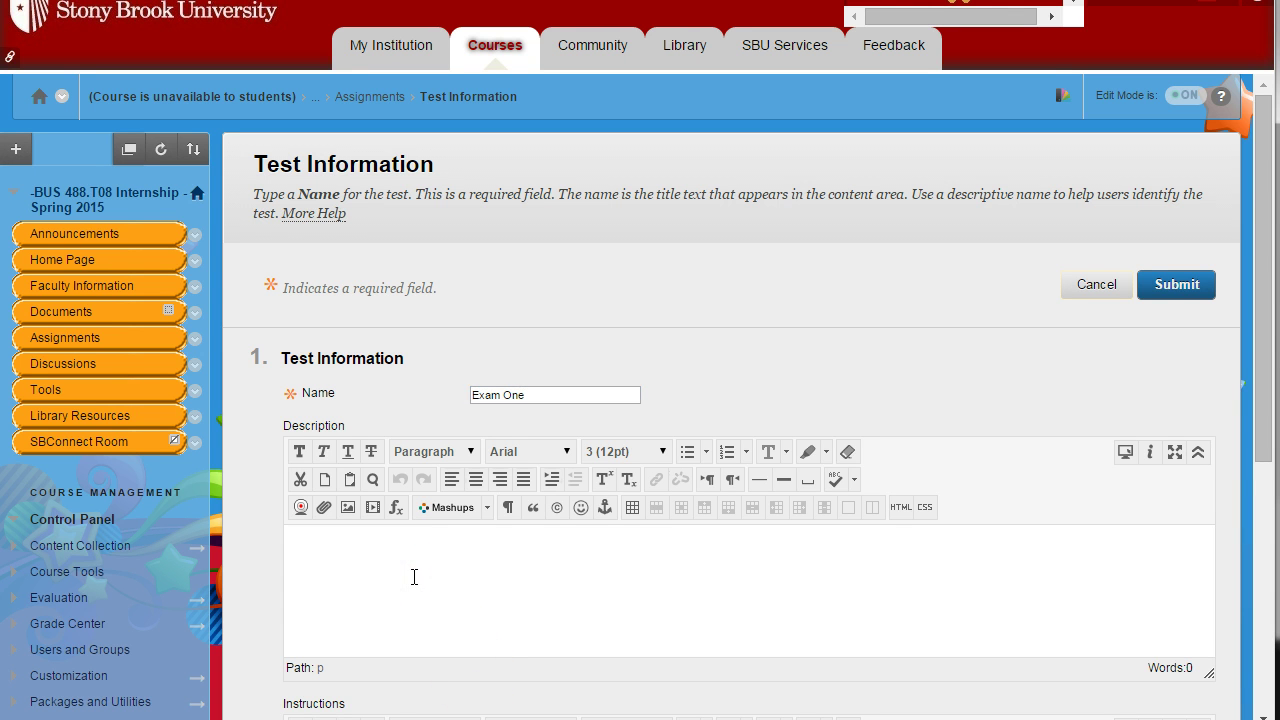
{"action": "type", "text": "Please take exam one "}
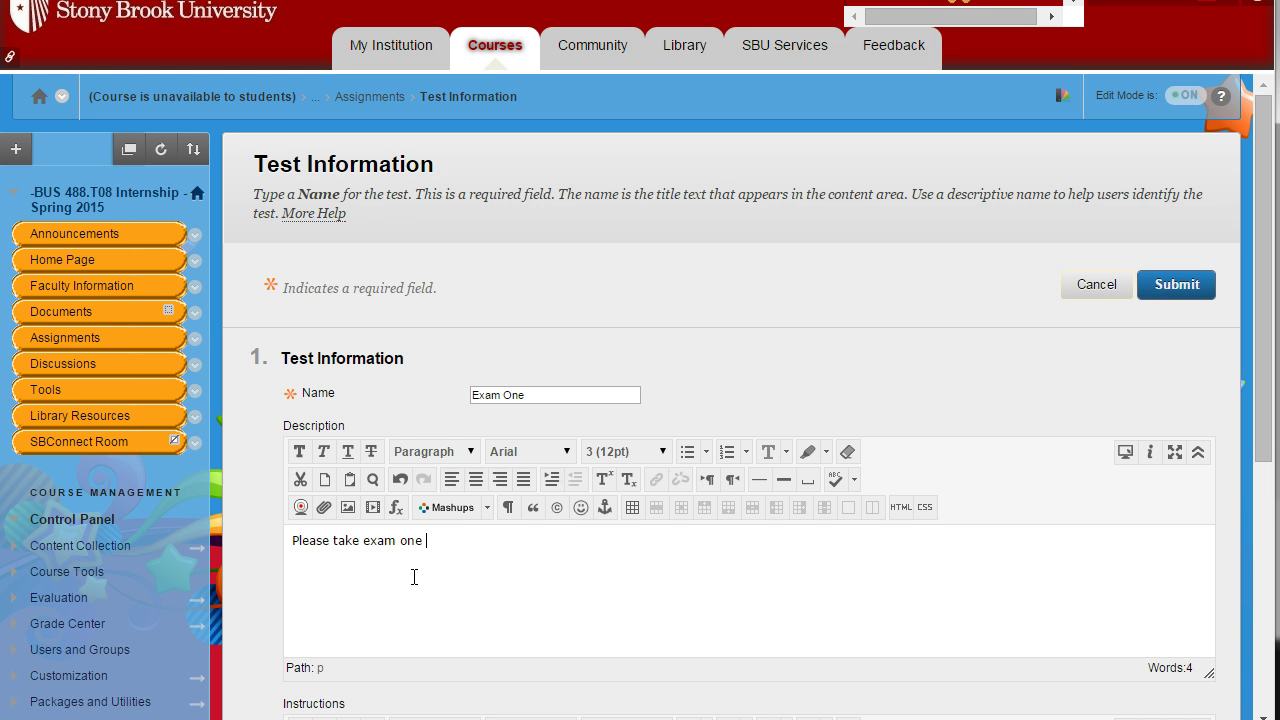
{"action": "type", "text": "you have one hour, it covers"}
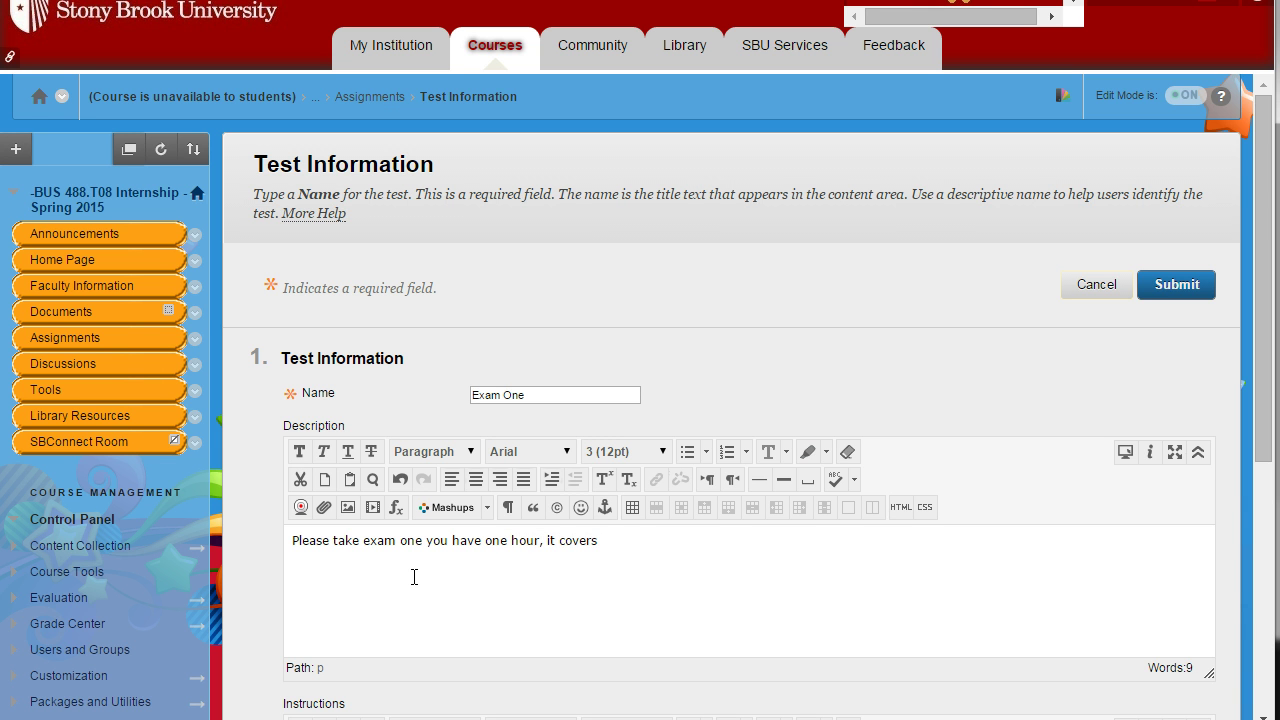
{"action": "type", "text": " the first five chapters "}
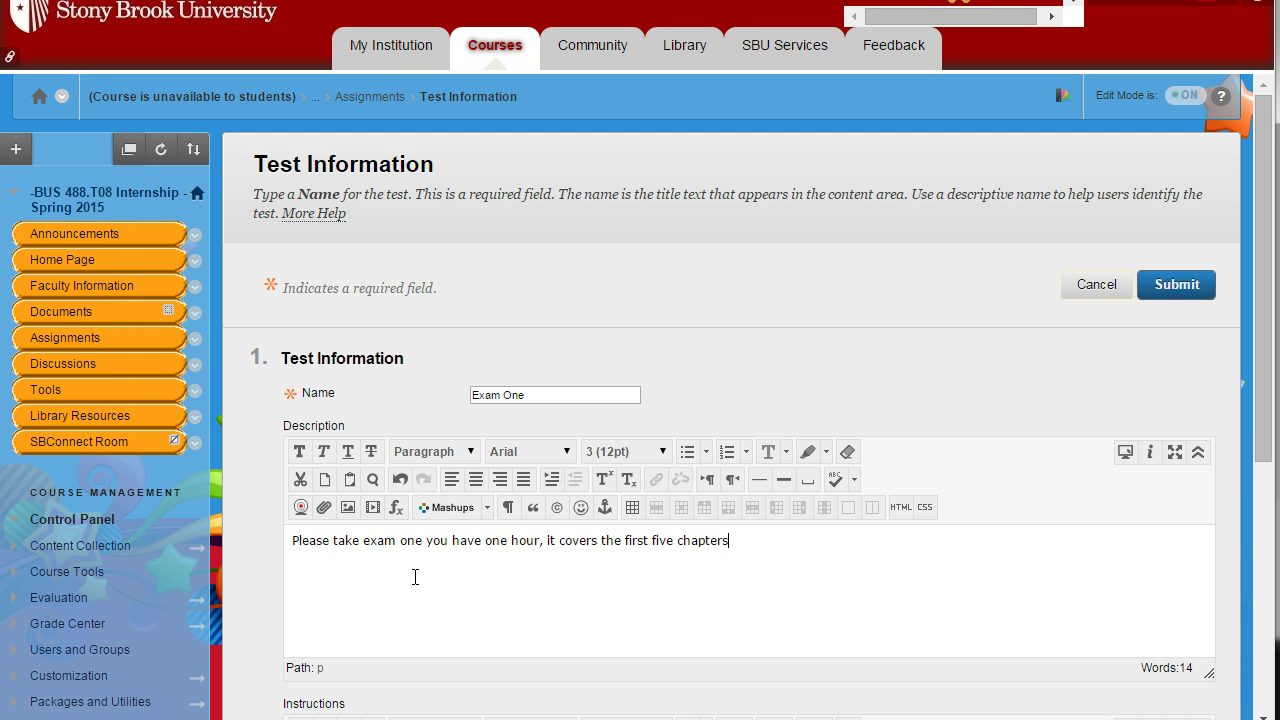
{"action": "type", "text": "value 20 point"}
Enter the test instructions "answer each questions as best you can.".
{"action": "scroll", "coordinate": [455, 540], "scroll_direction": "down", "scroll_amount": 2}
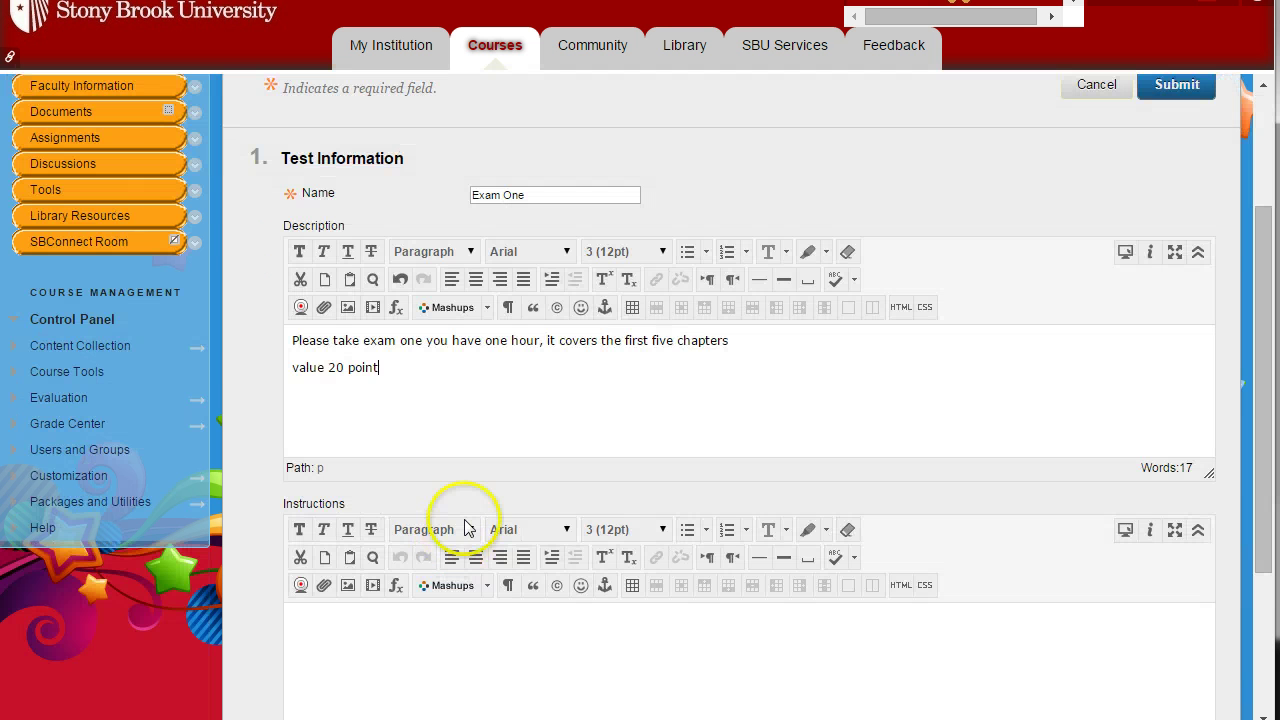
{"action": "scroll", "coordinate": [466, 524], "scroll_direction": "down", "scroll_amount": 2}
{"action": "scroll", "coordinate": [471, 517], "scroll_direction": "up", "scroll_amount": 1}
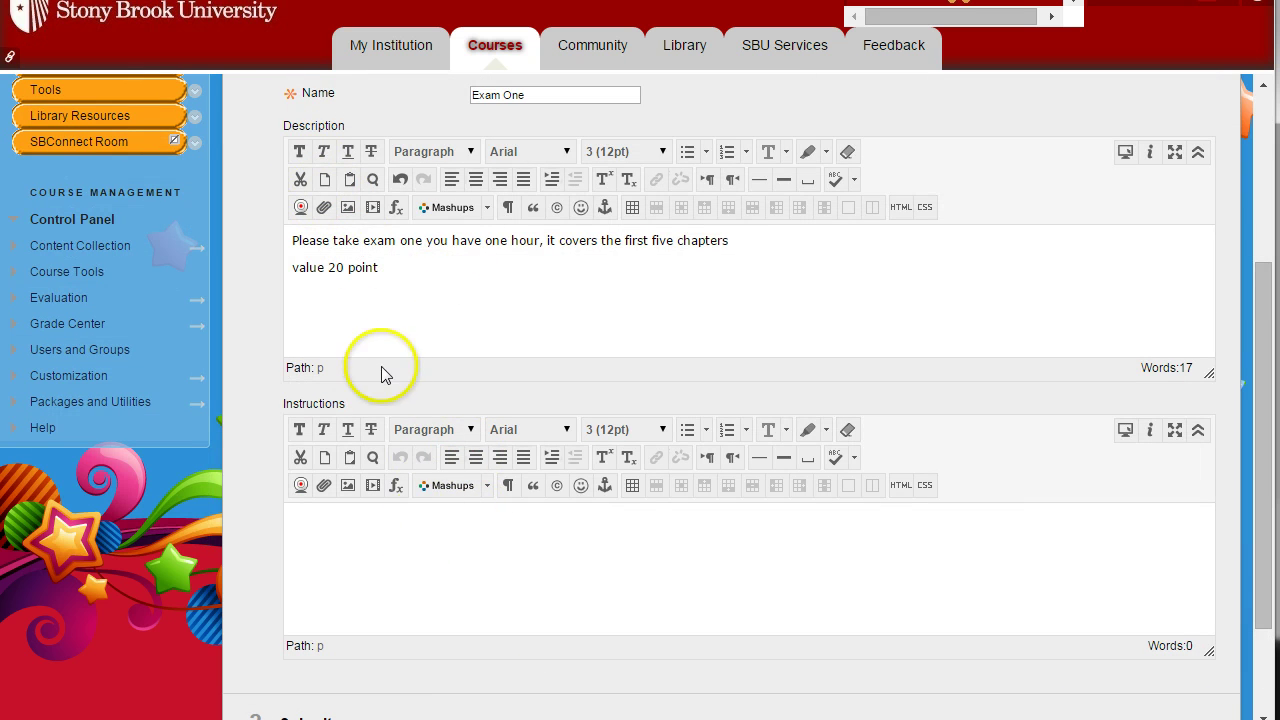
{"action": "left_click", "coordinate": [373, 561]}
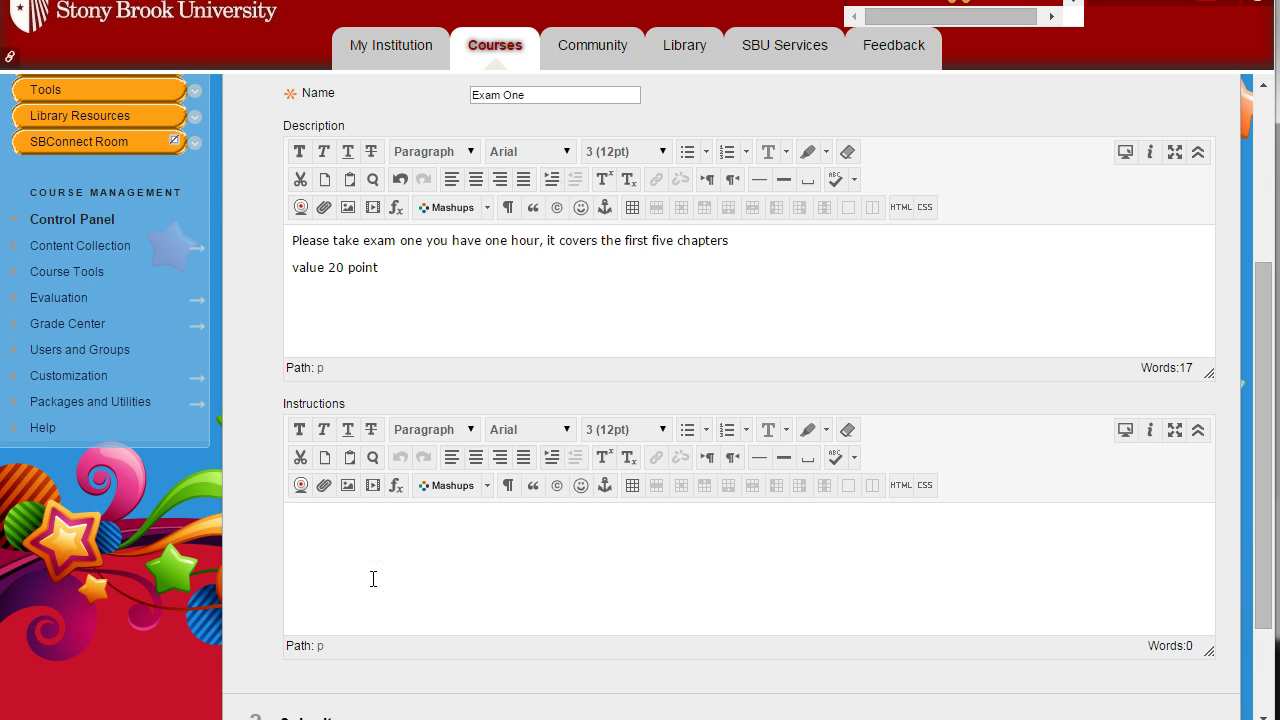
{"action": "type", "text": "answer each questions a"}
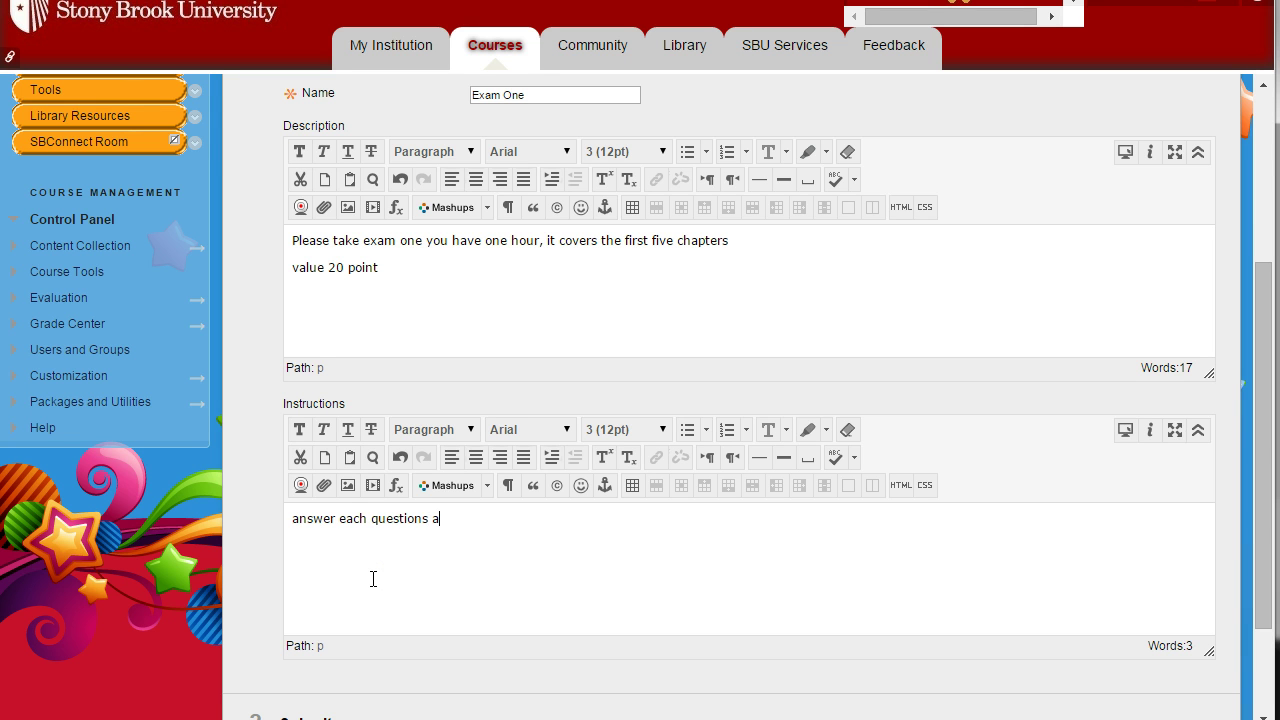
{"action": "type", "text": "s best you can."}
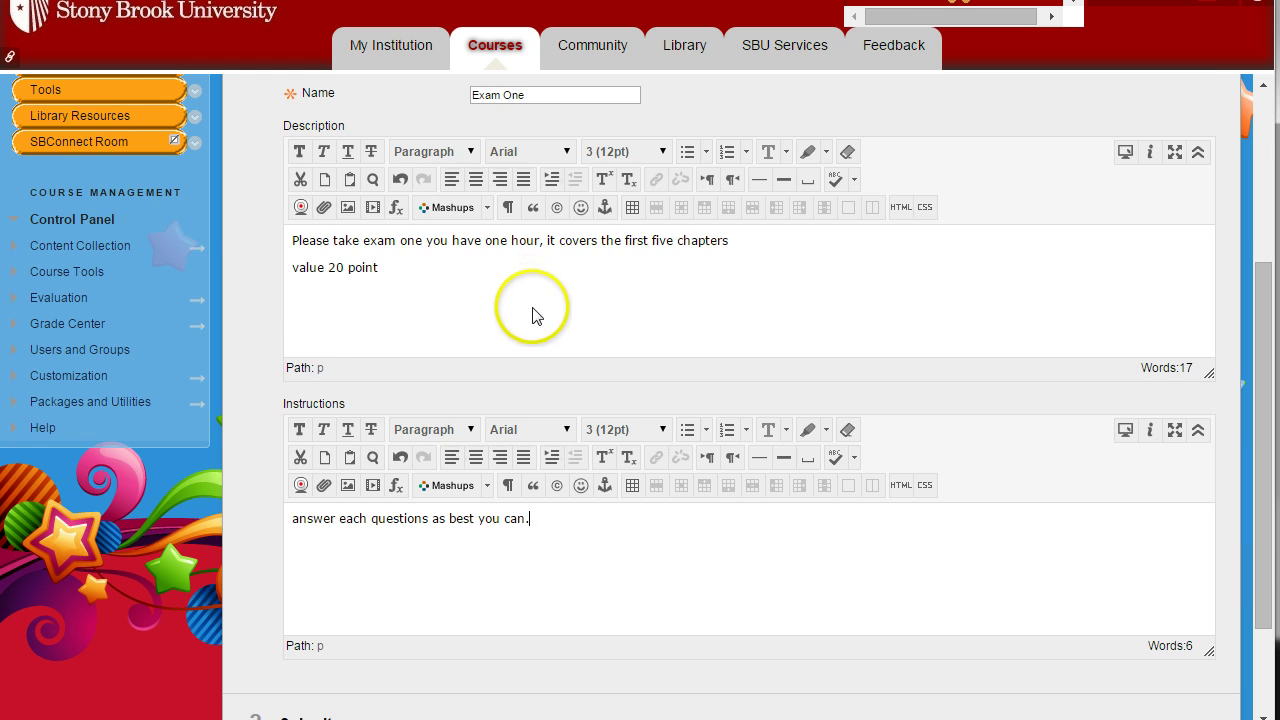
Review the description and instructions of Exam One and submit the test information.
{"action": "scroll", "coordinate": [537, 314], "scroll_direction": "up", "scroll_amount": 1}
{"action": "scroll", "coordinate": [563, 397], "scroll_direction": "down", "scroll_amount": 1}
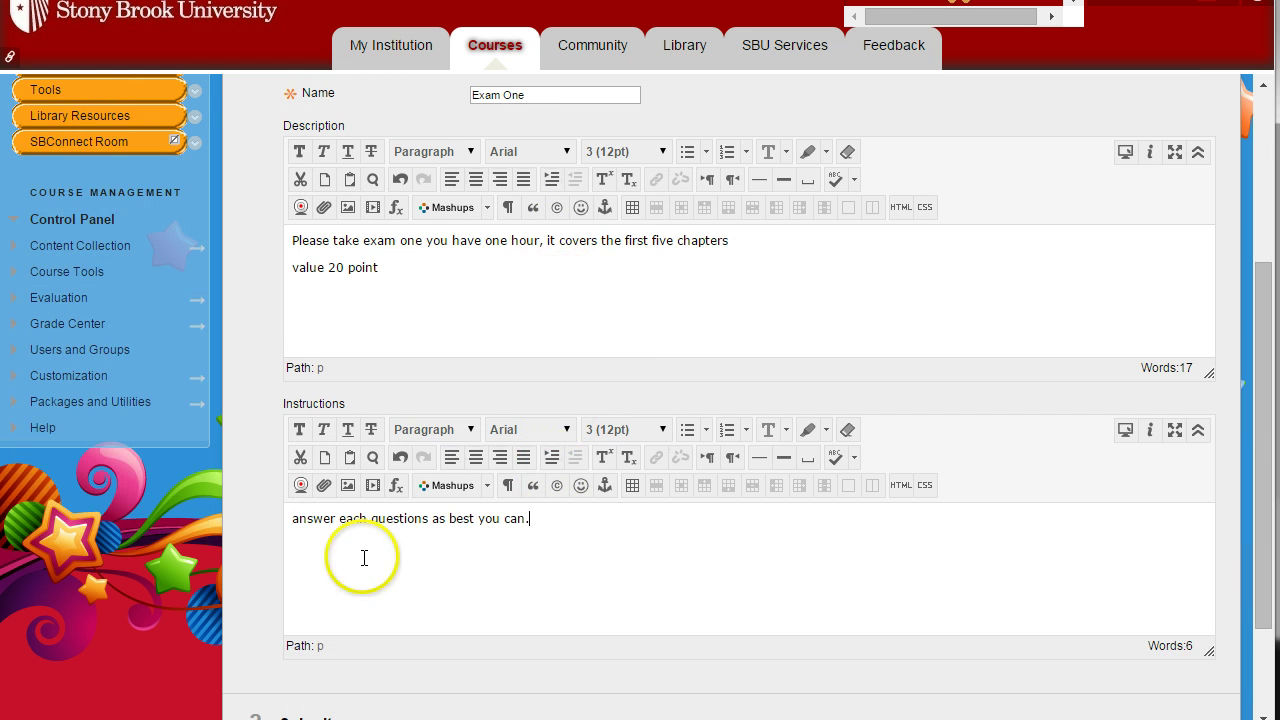
{"action": "scroll", "coordinate": [480, 543], "scroll_direction": "down", "scroll_amount": 1}
{"action": "scroll", "coordinate": [481, 543], "scroll_direction": "up", "scroll_amount": 3}
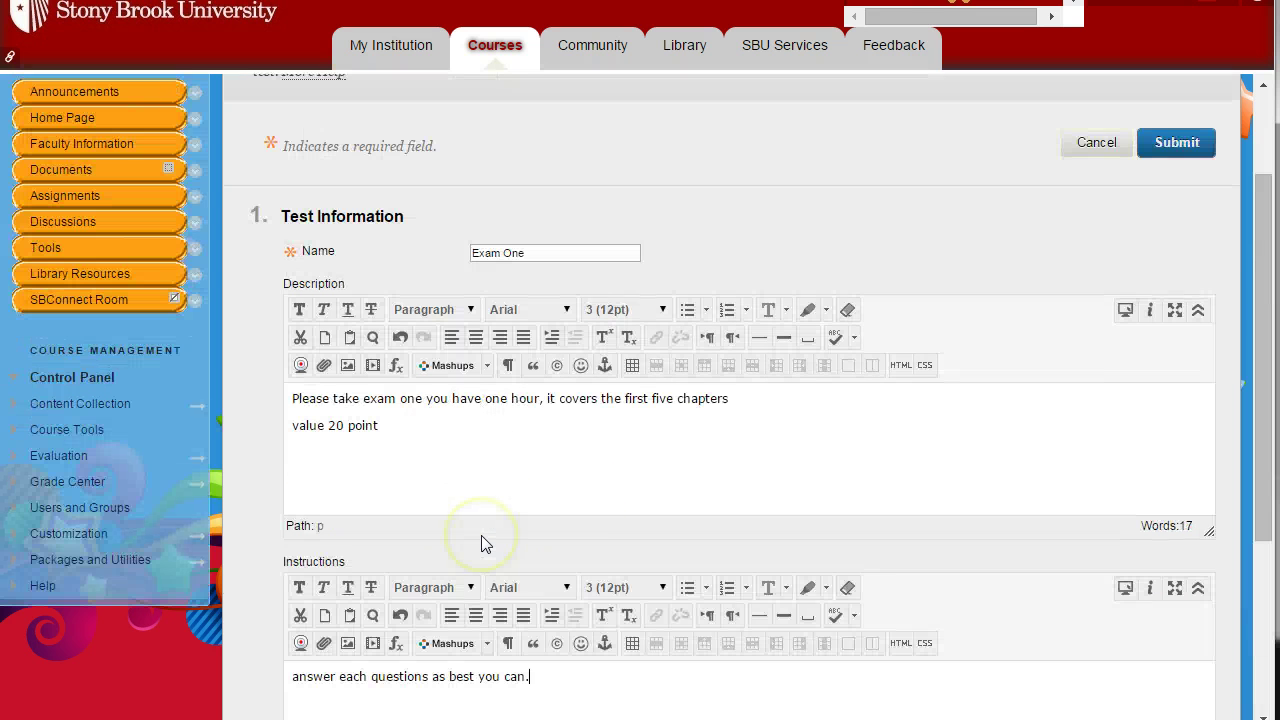
{"action": "left_click", "coordinate": [1174, 148]}
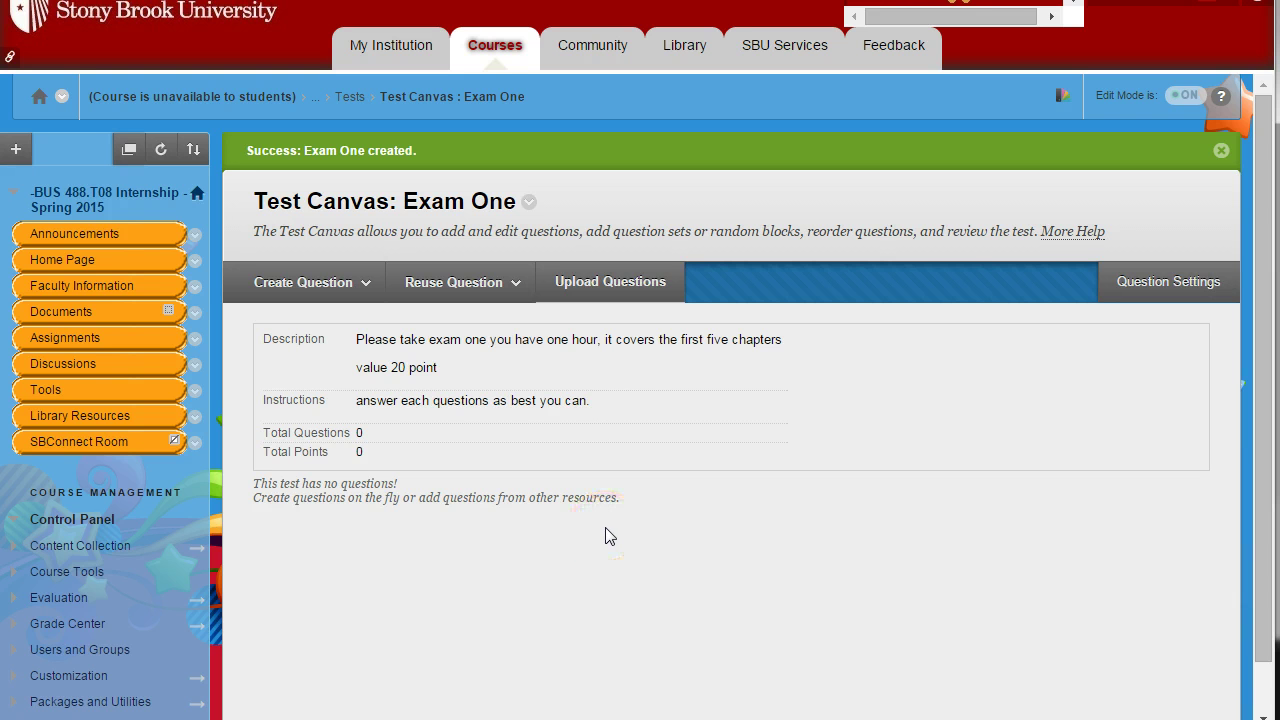
Check the question types and reuse options for Exam One, and open the page for uploading questions from a file.
{"action": "left_click", "coordinate": [340, 284]}
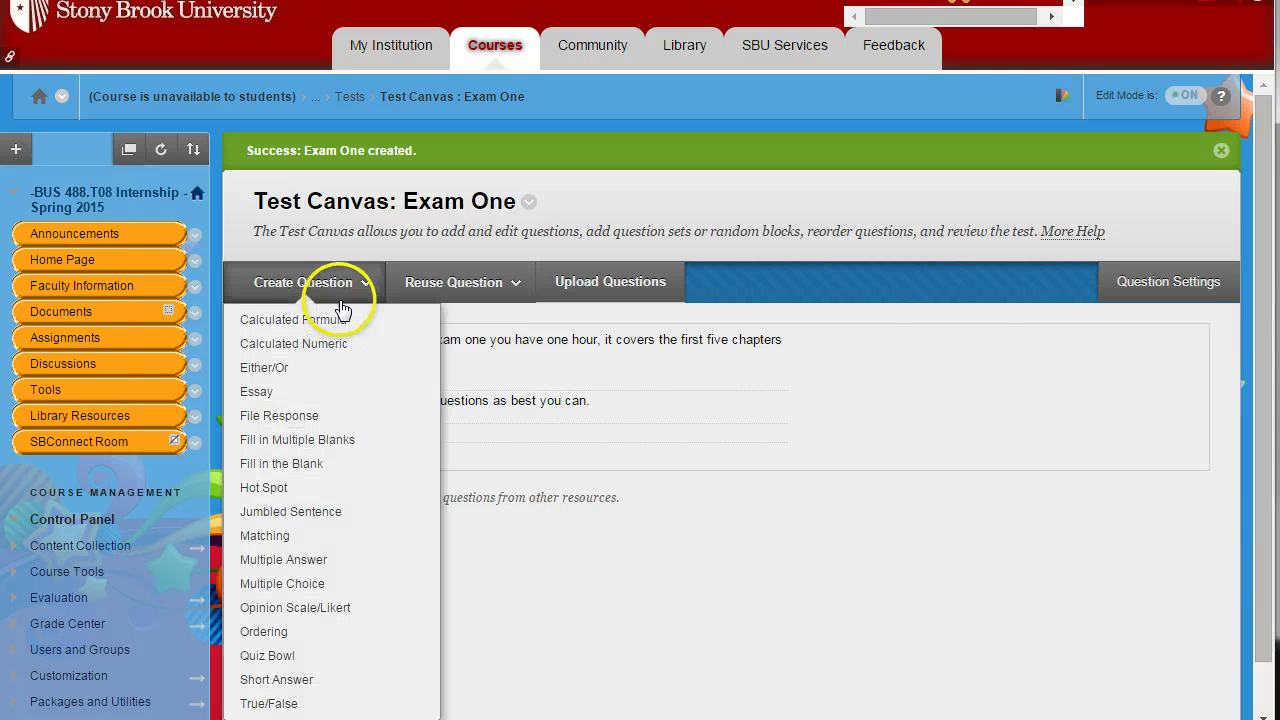
{"action": "left_click", "coordinate": [445, 287]}
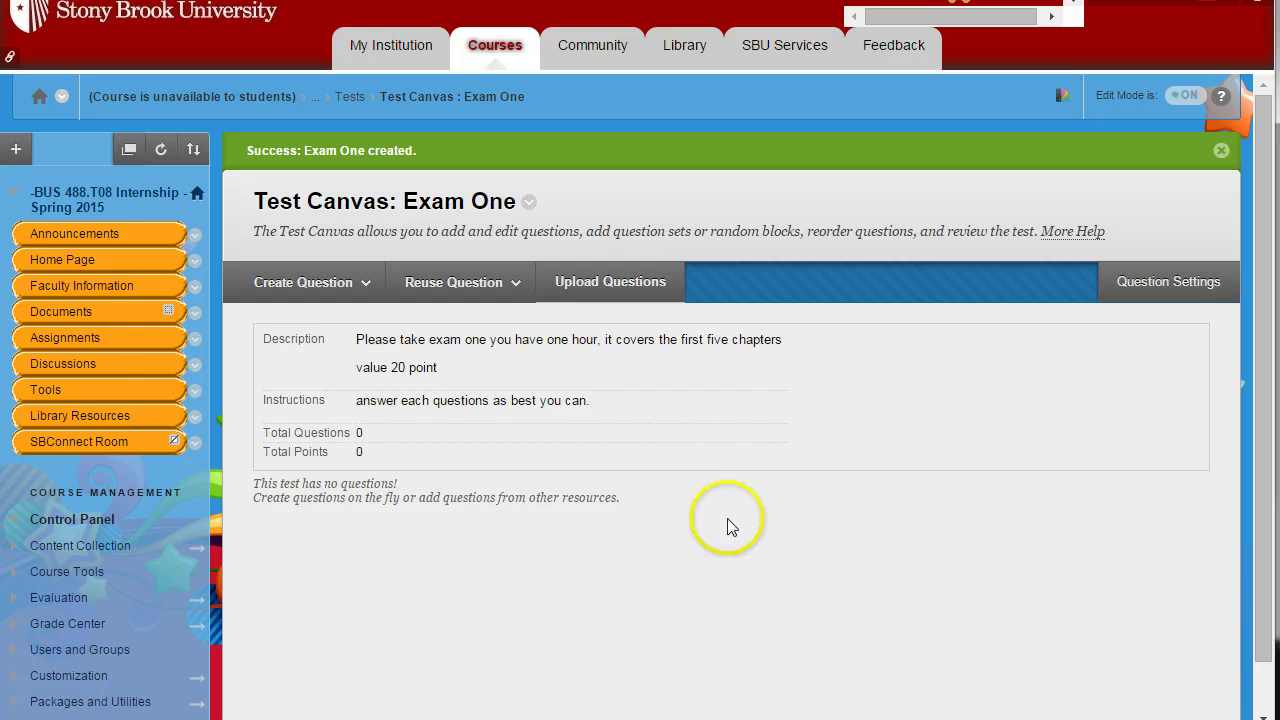
{"action": "left_click", "coordinate": [607, 290]}
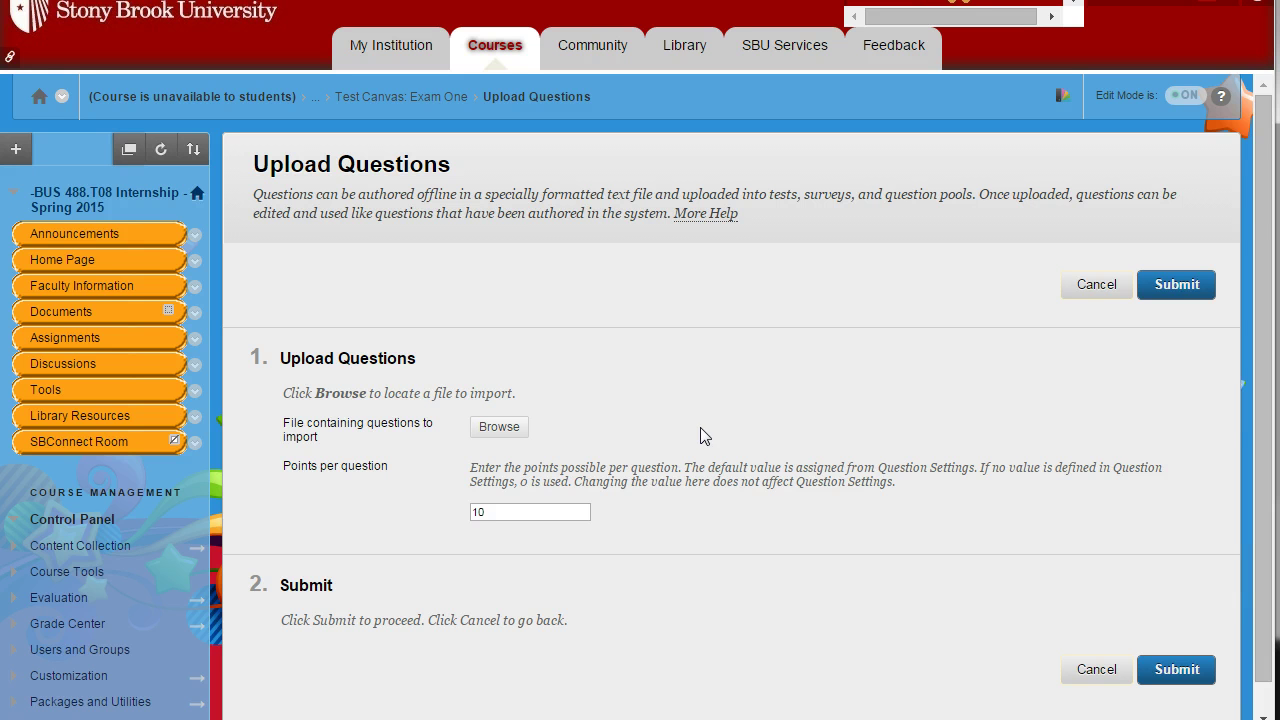
Switch to TestGen, expand the first Fundamentals of Investing testbank and select Chapter 3 in its chapter list.
{"action": "left_click", "coordinate": [65, 337]}
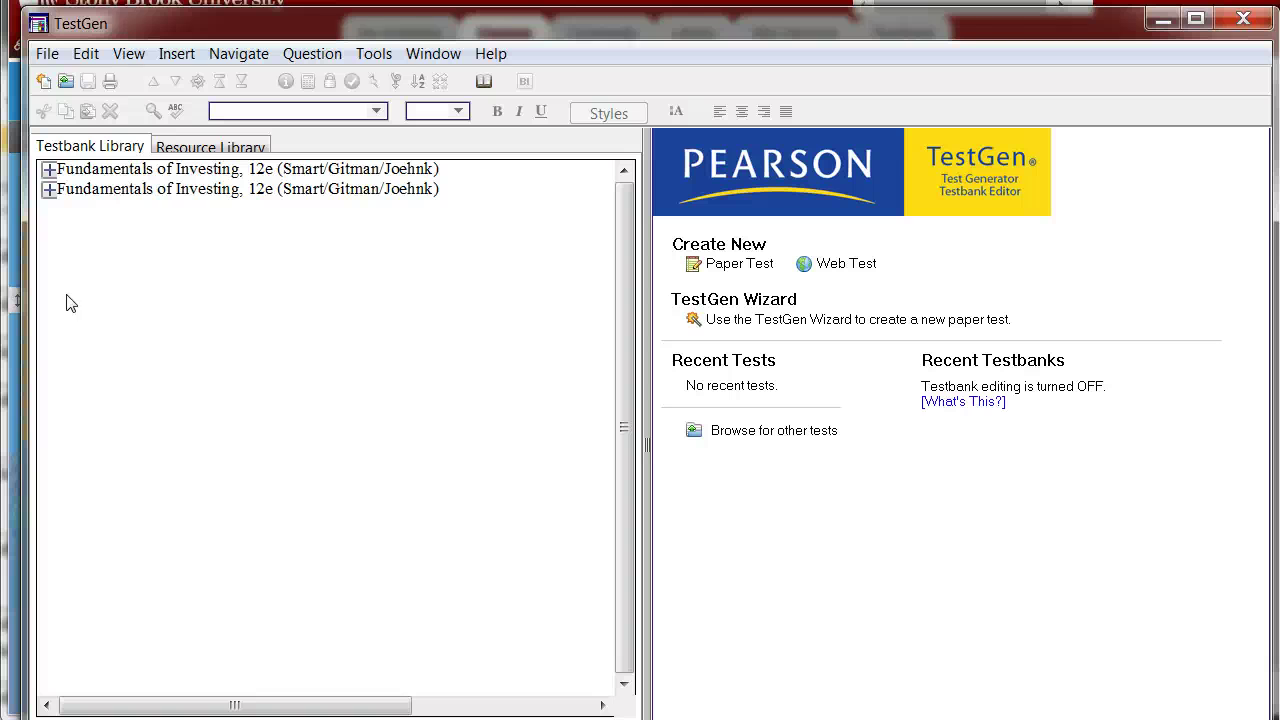
{"action": "left_click", "coordinate": [59, 171]}
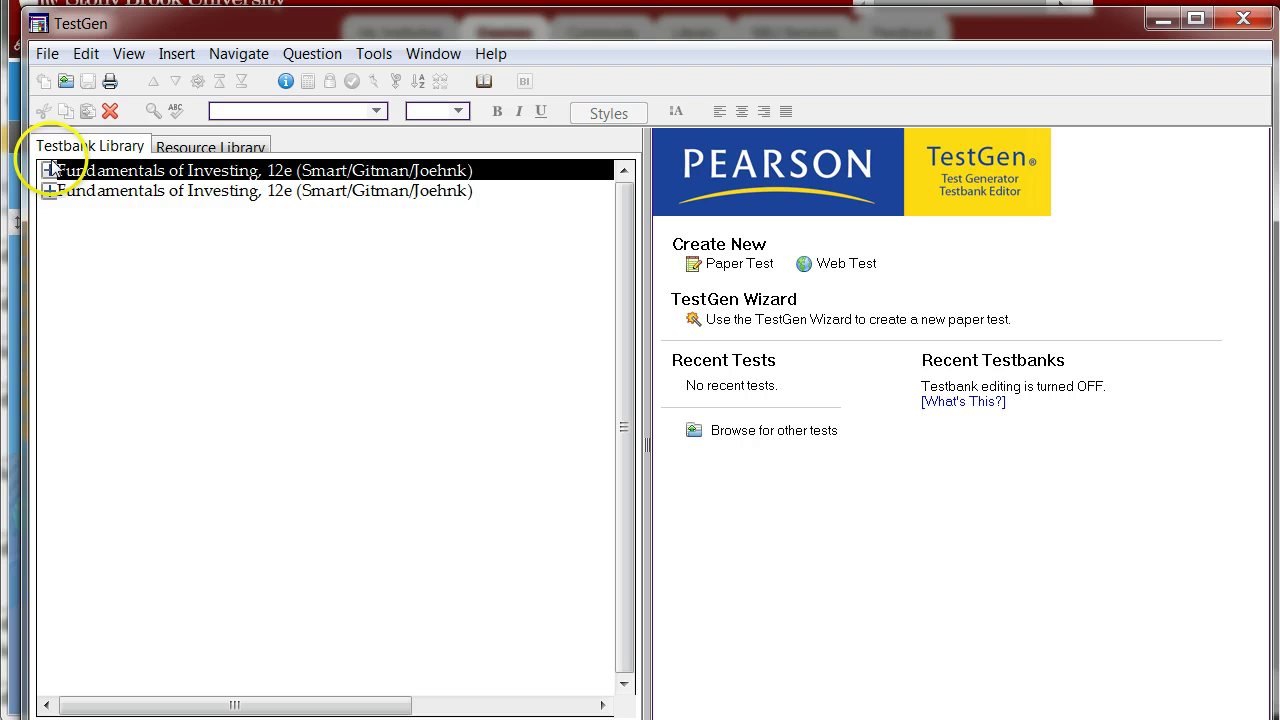
{"action": "left_click", "coordinate": [49, 170]}
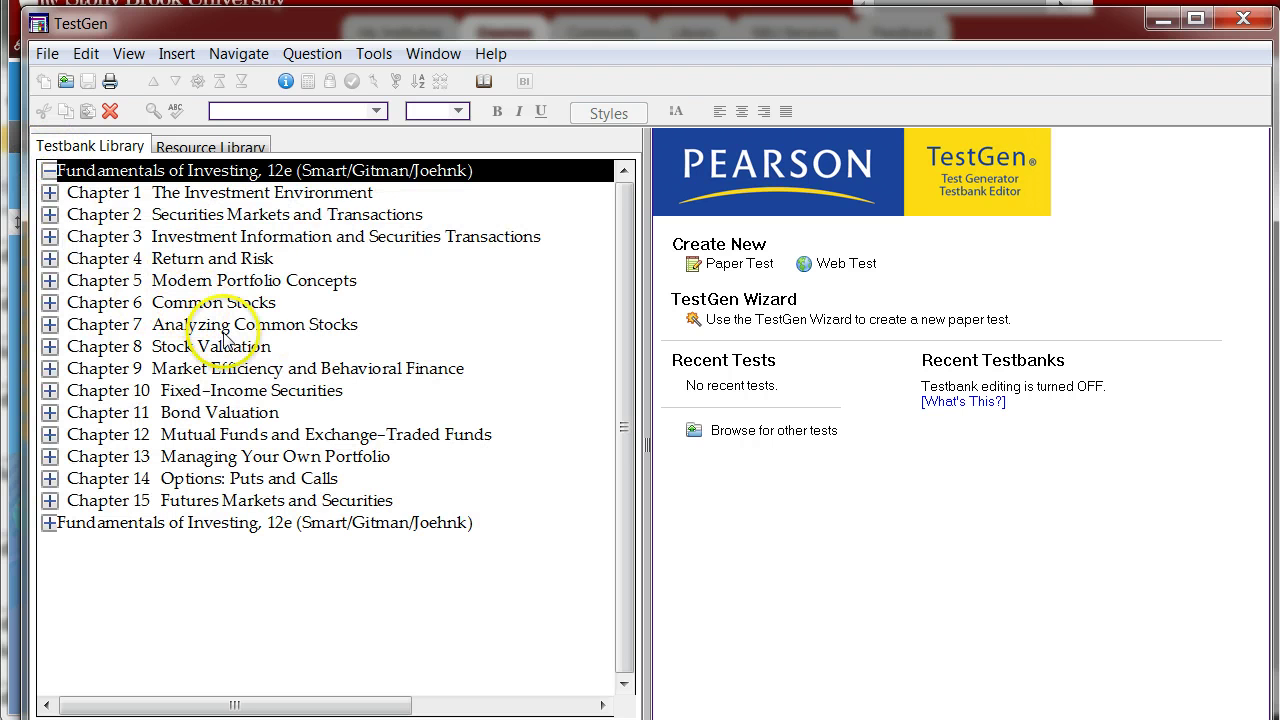
{"action": "left_click", "coordinate": [148, 240]}
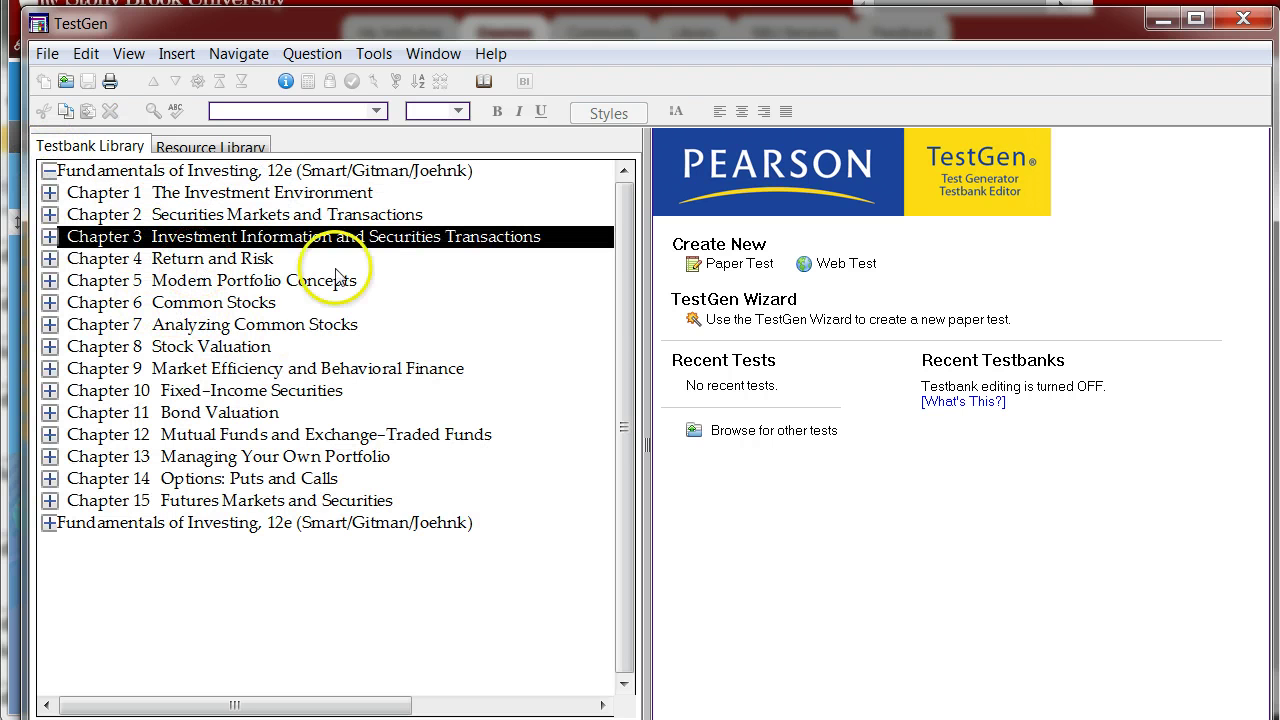
Start a new paper test with the TestGen Wizard and name it "Quiz".
{"action": "left_click", "coordinate": [735, 320]}
{"action": "left_click", "coordinate": [432, 402]}
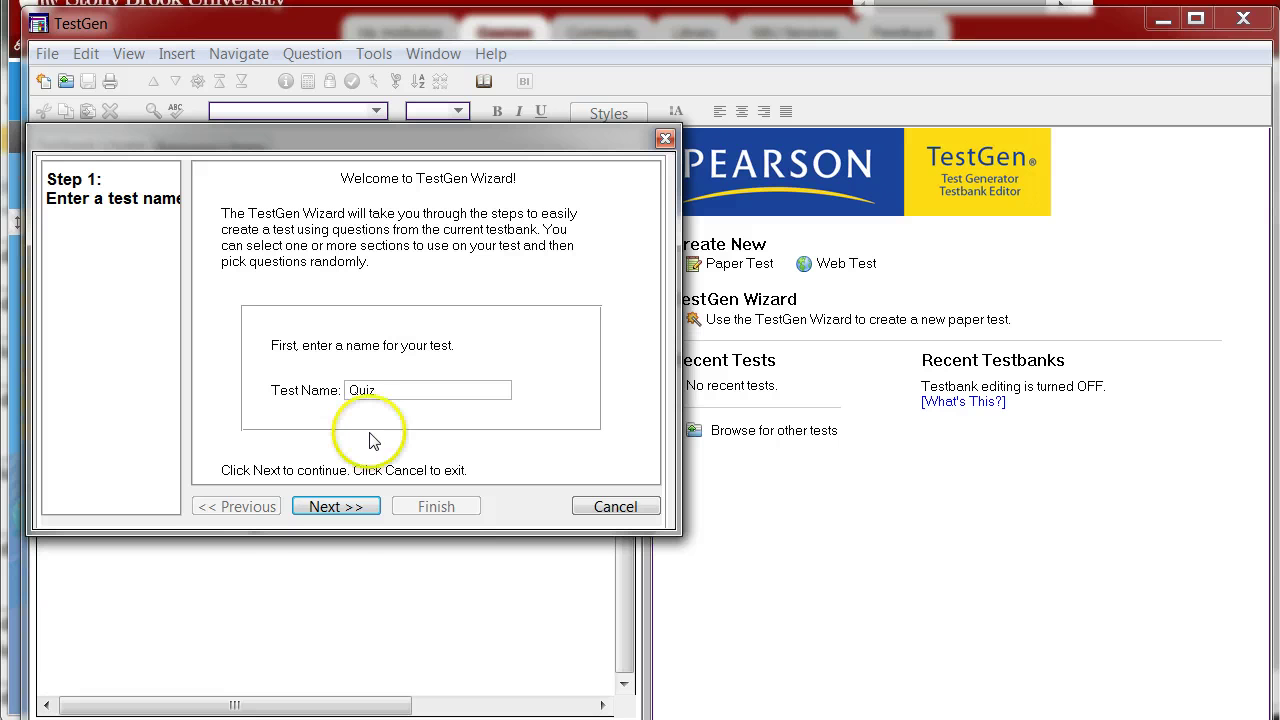
{"action": "left_click", "coordinate": [360, 508]}
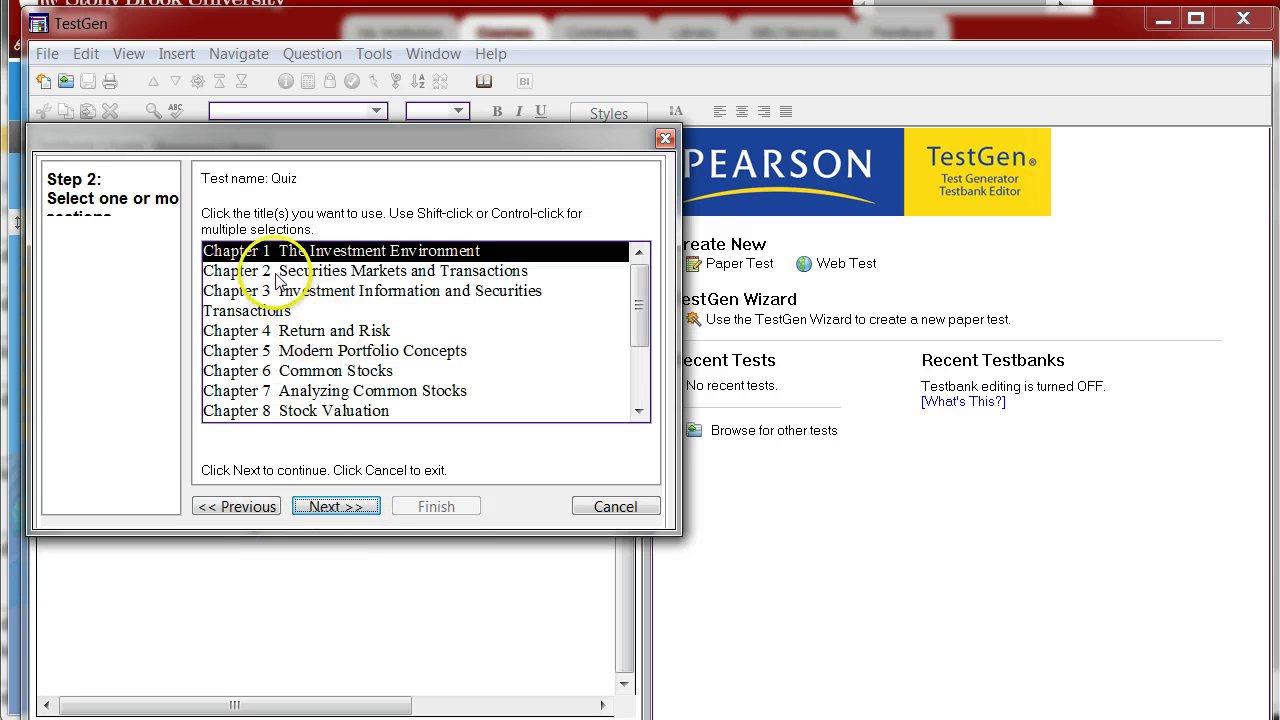
Set the quiz to use 20 randomly selected multiple-choice questions from Chapters 1 and 2.
{"action": "left_click", "coordinate": [320, 270], "text": "ctrl"}
{"action": "left_click", "coordinate": [337, 506]}
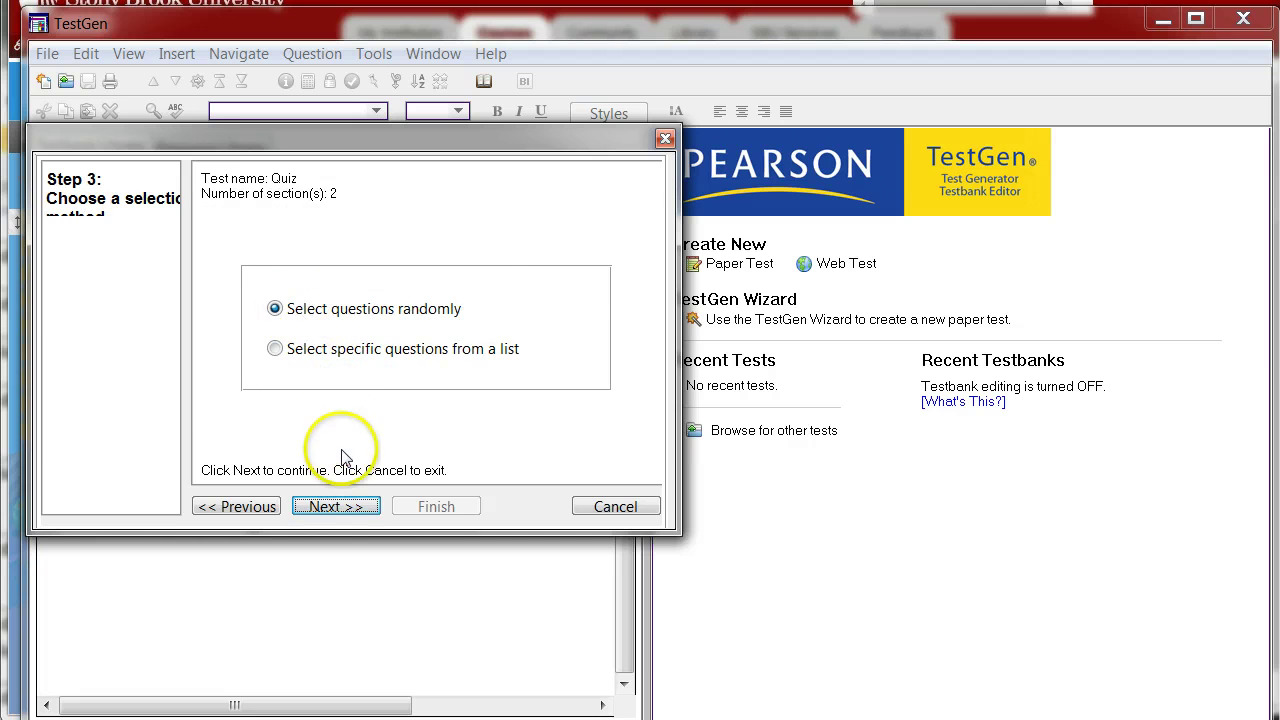
{"action": "left_click", "coordinate": [343, 507]}
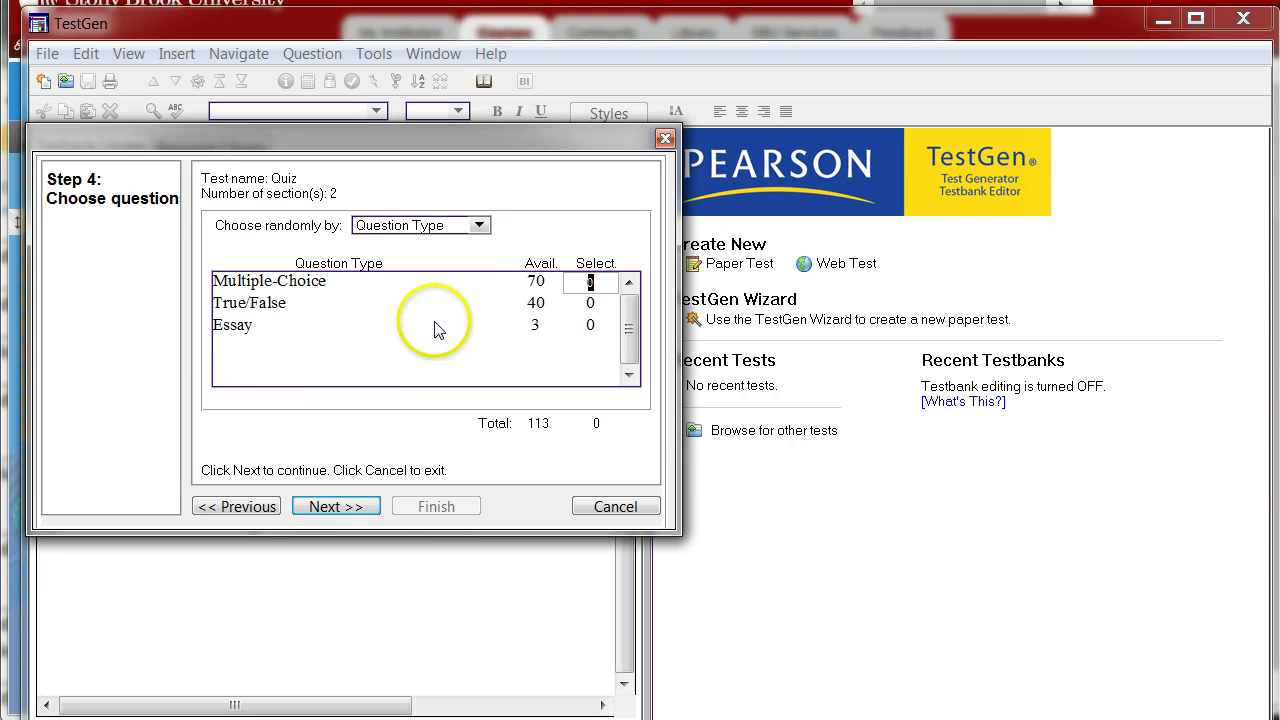
{"action": "type", "text": "20"}
{"action": "left_click", "coordinate": [340, 506]}
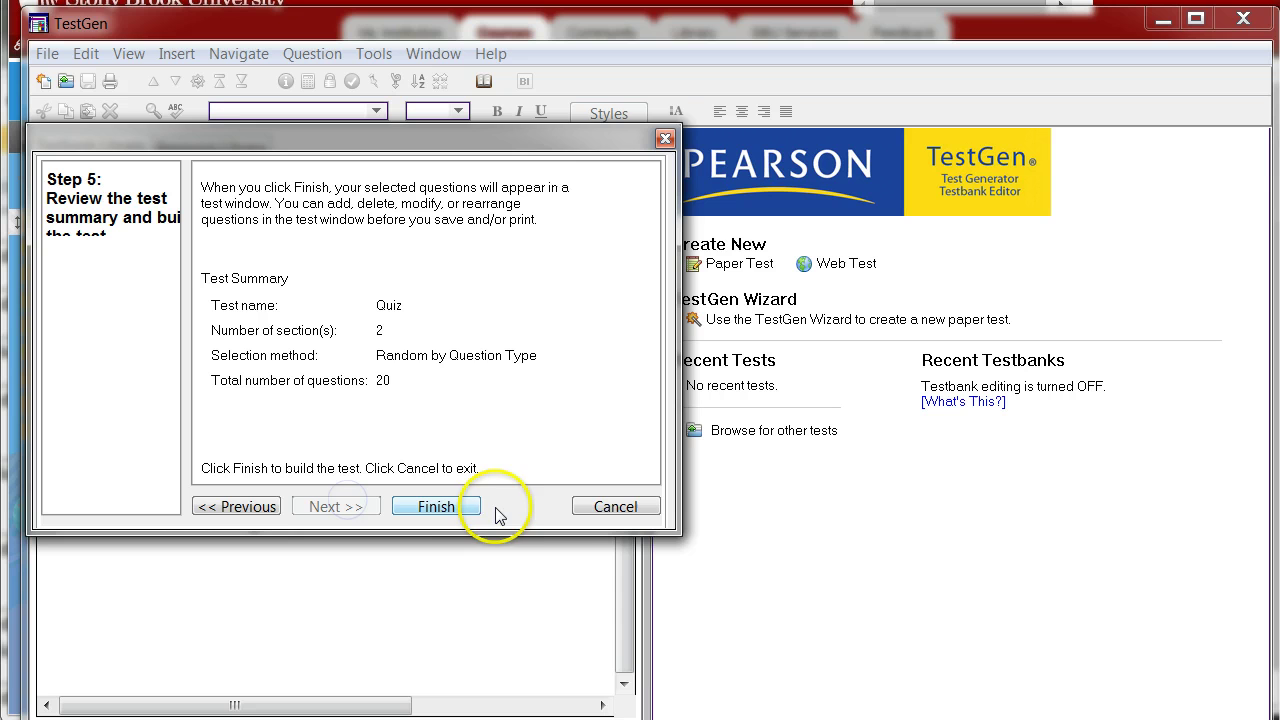
Build the Quiz test from the wizard and choose Blackboard 6.x-9.x as its export format.
{"action": "left_click", "coordinate": [428, 503]}
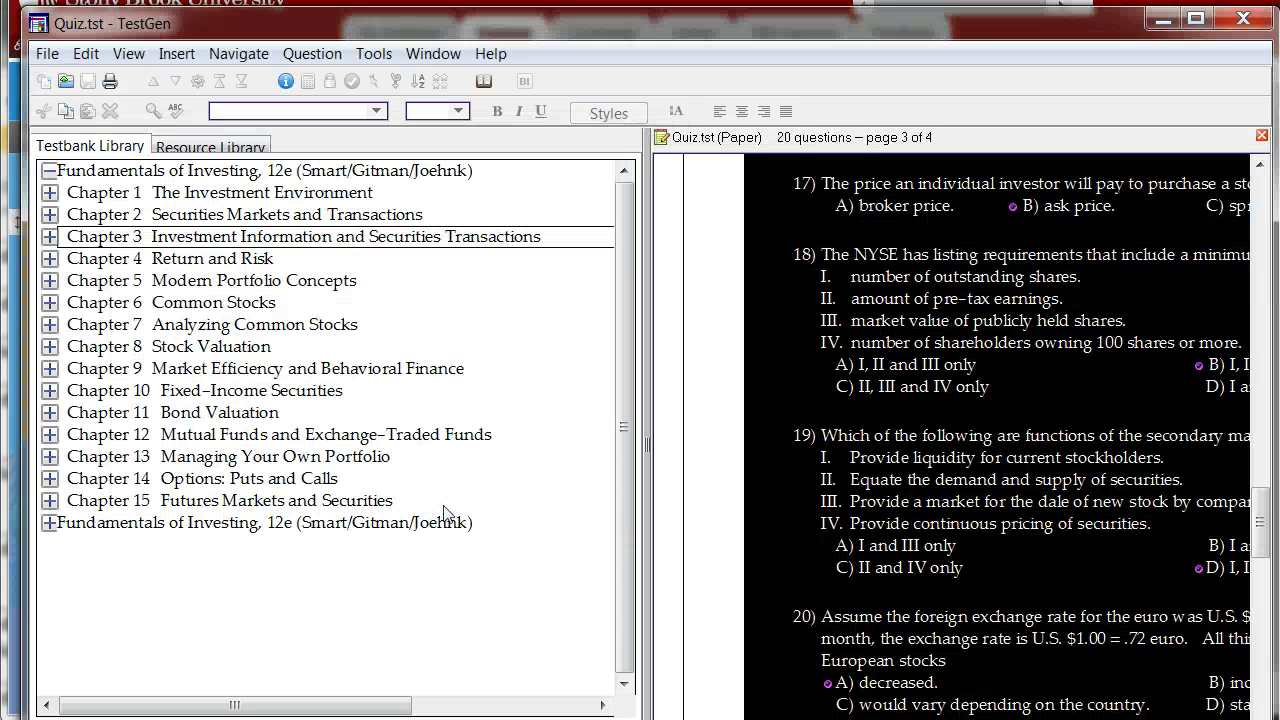
{"action": "left_click", "coordinate": [47, 53]}
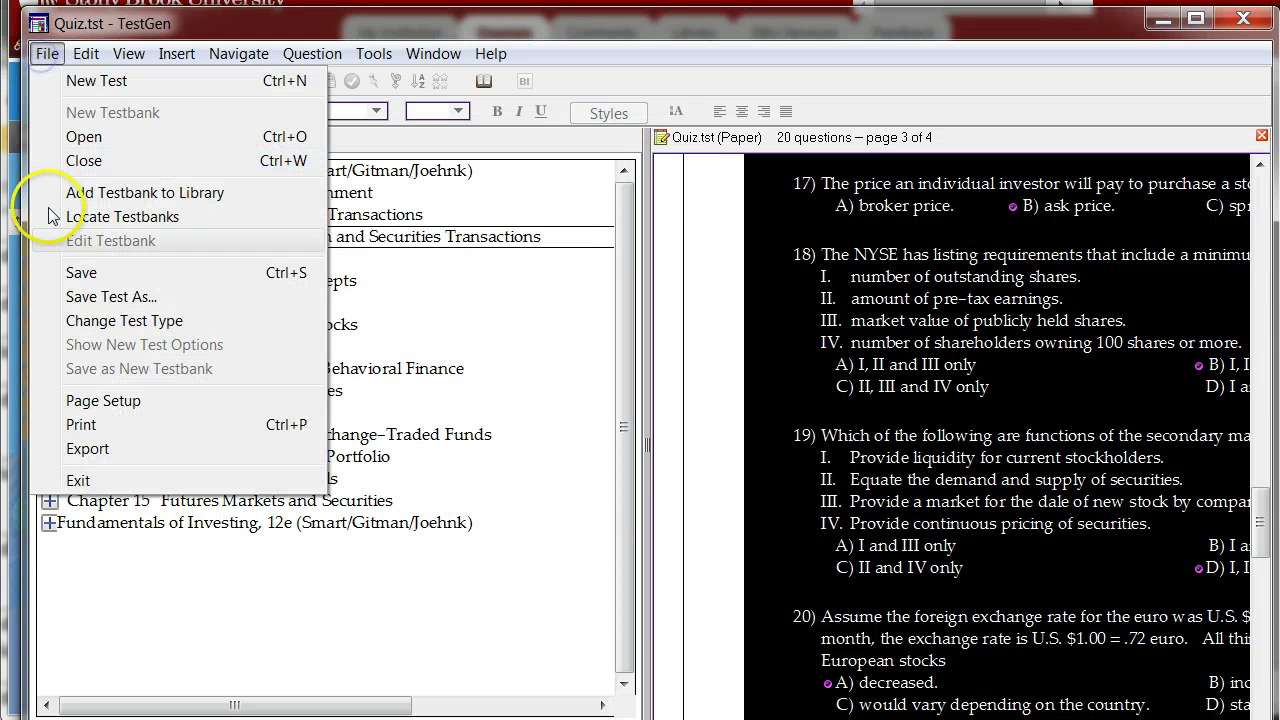
{"action": "left_click", "coordinate": [112, 449]}
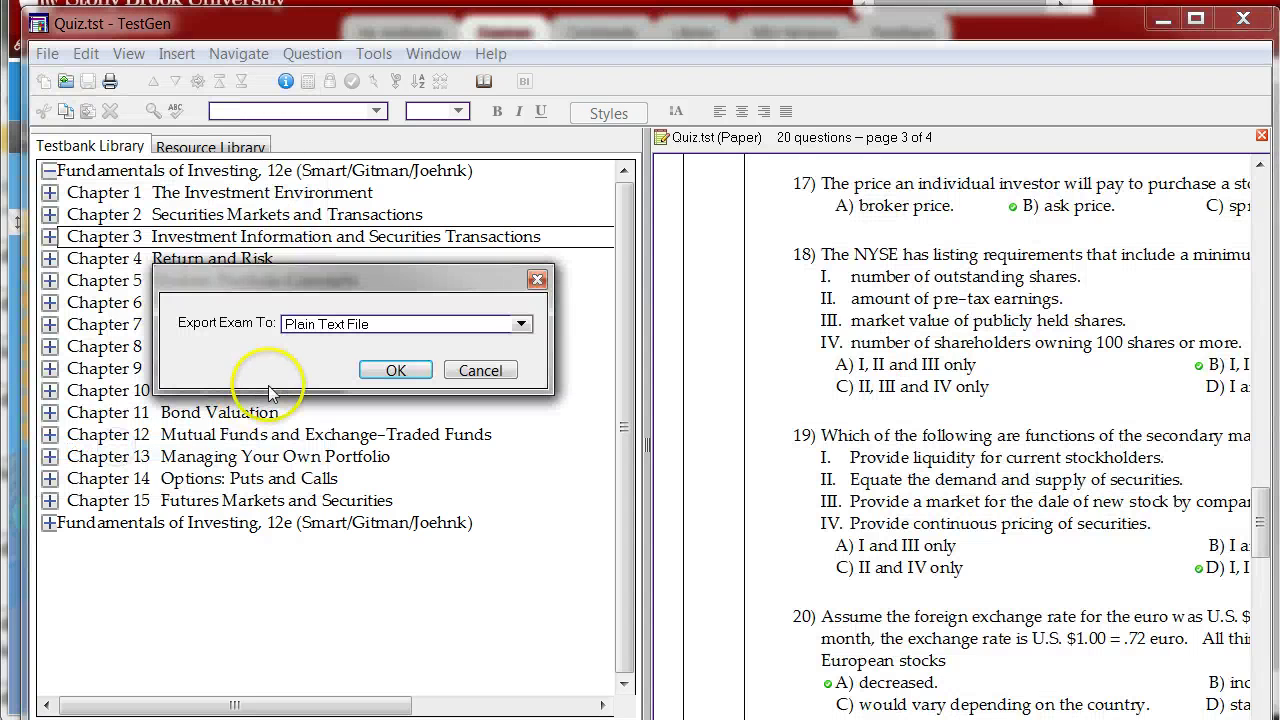
{"action": "left_click", "coordinate": [521, 323]}
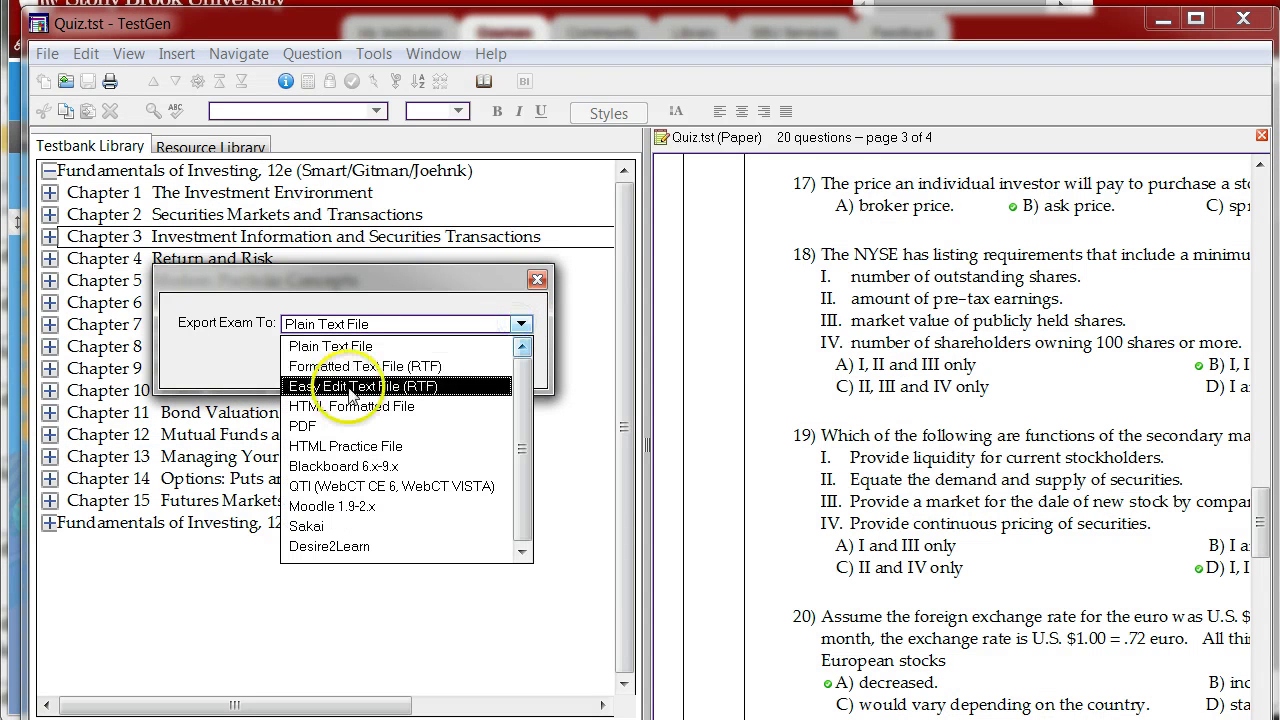
{"action": "left_click", "coordinate": [362, 468]}
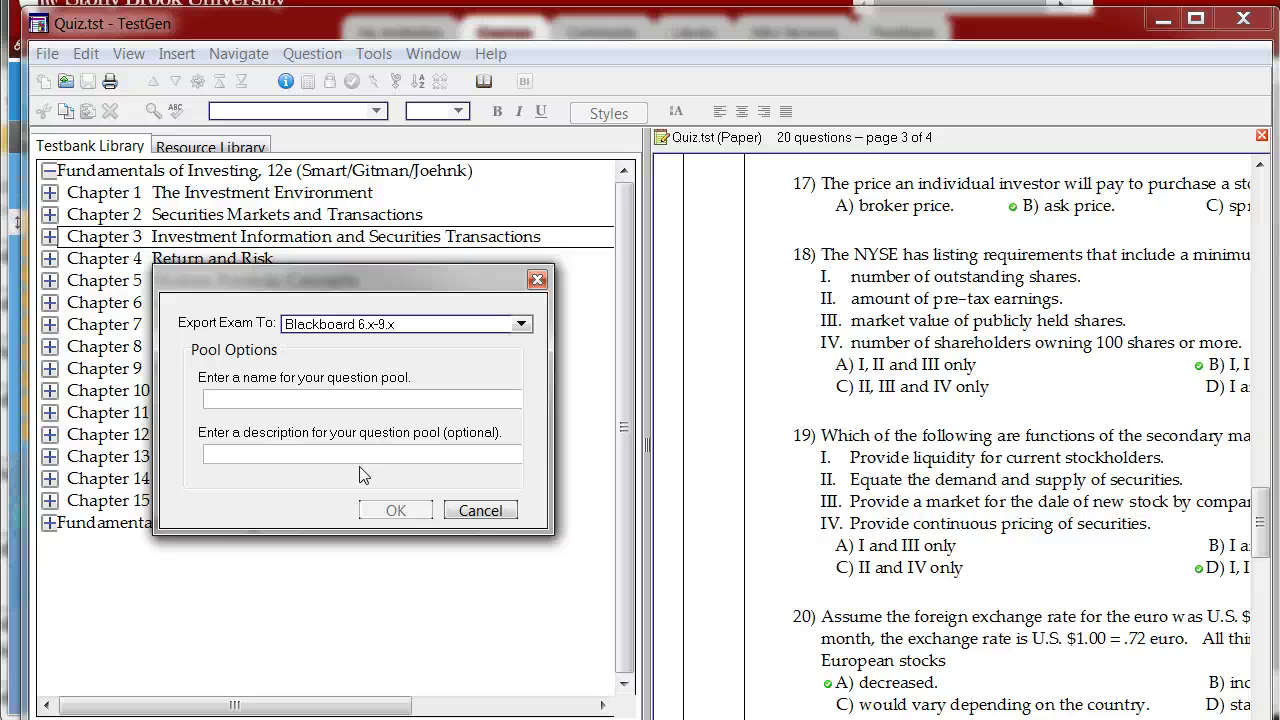
Cancel the export and close TestGen without saving the quiz.
{"action": "left_click", "coordinate": [476, 509]}
{"action": "left_click", "coordinate": [1243, 19]}
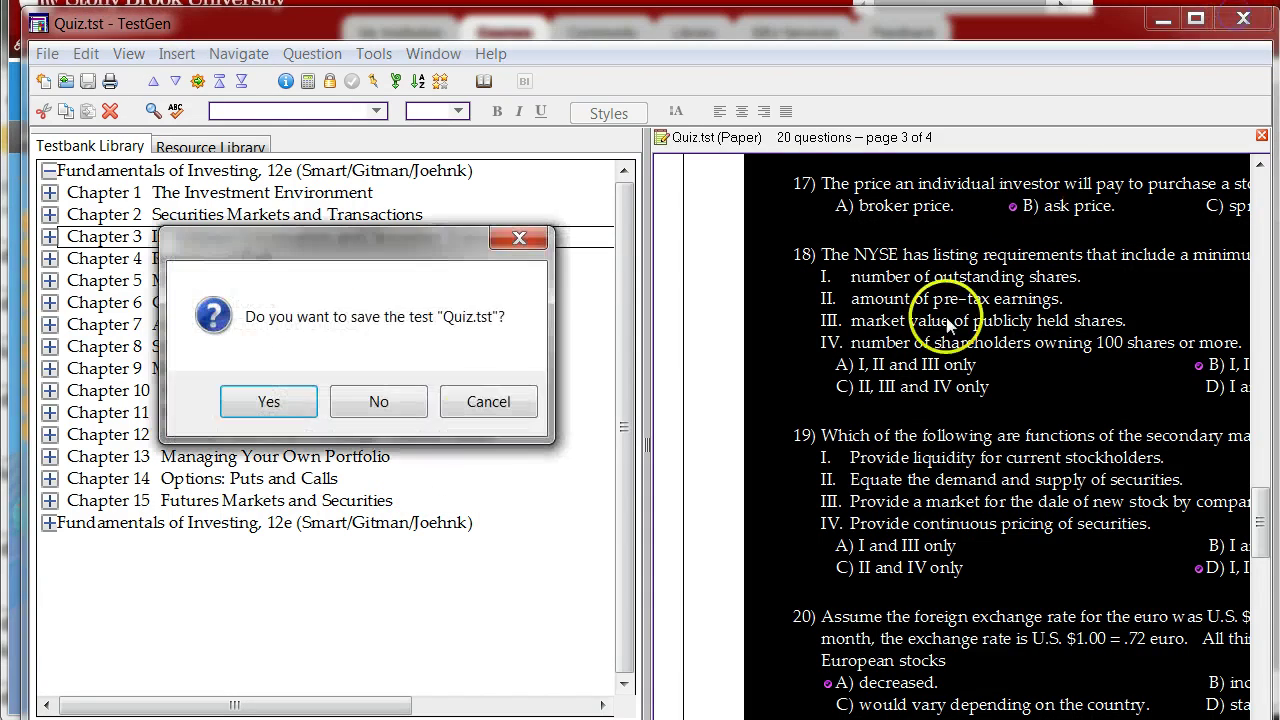
{"action": "left_click", "coordinate": [372, 401]}
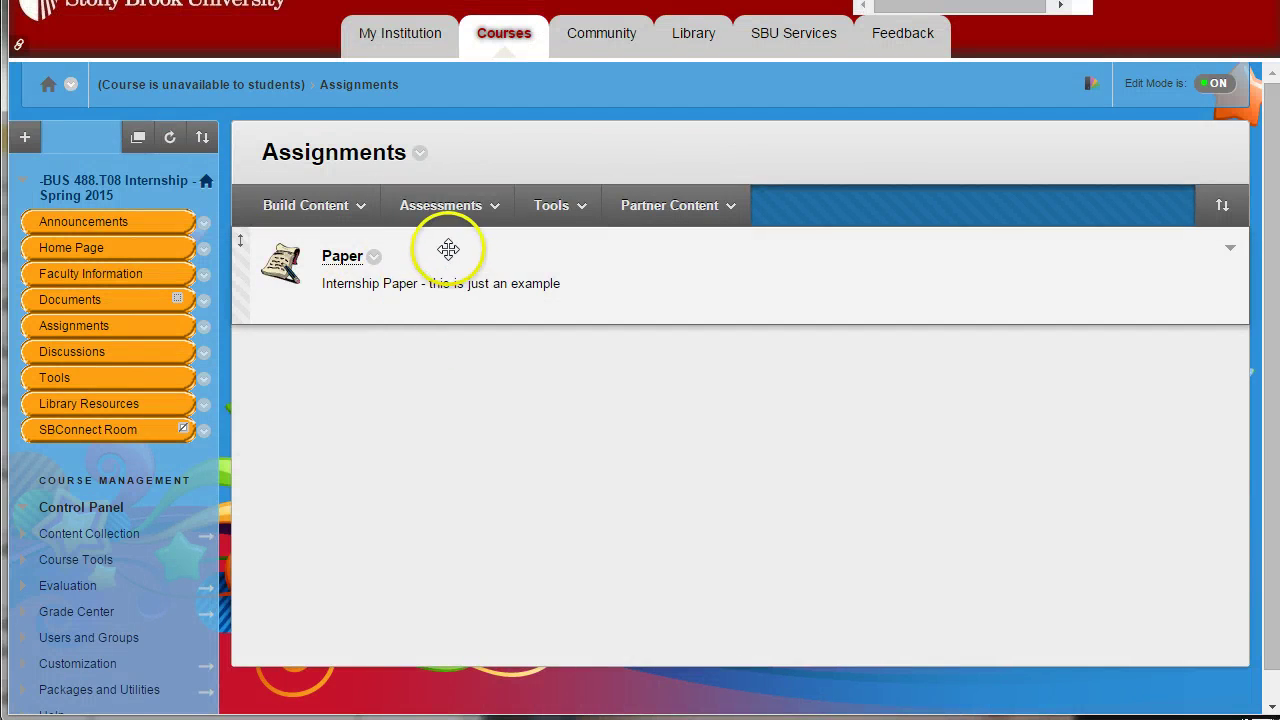
Try creating a new test from the course's Assignments area, and return to Assignments without submitting it.
{"action": "left_click", "coordinate": [441, 207]}
{"action": "left_click", "coordinate": [418, 256]}
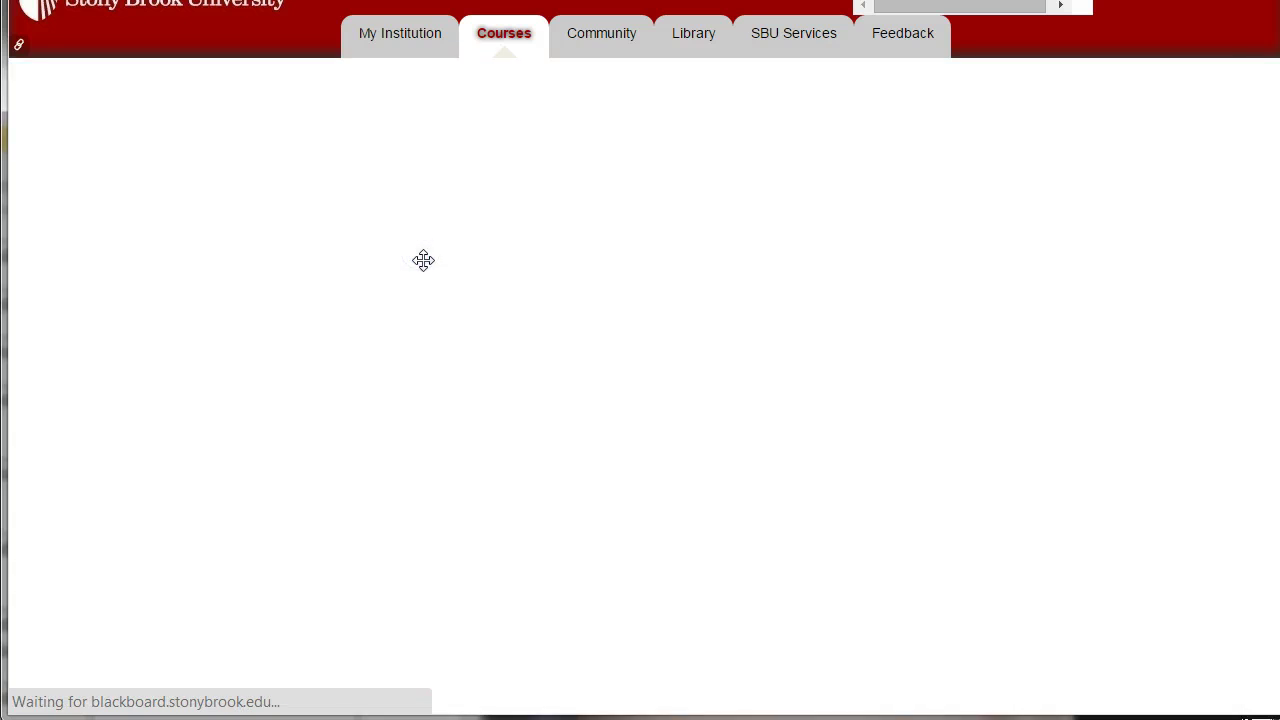
{"action": "scroll", "coordinate": [330, 355], "scroll_direction": "down", "scroll_amount": 2}
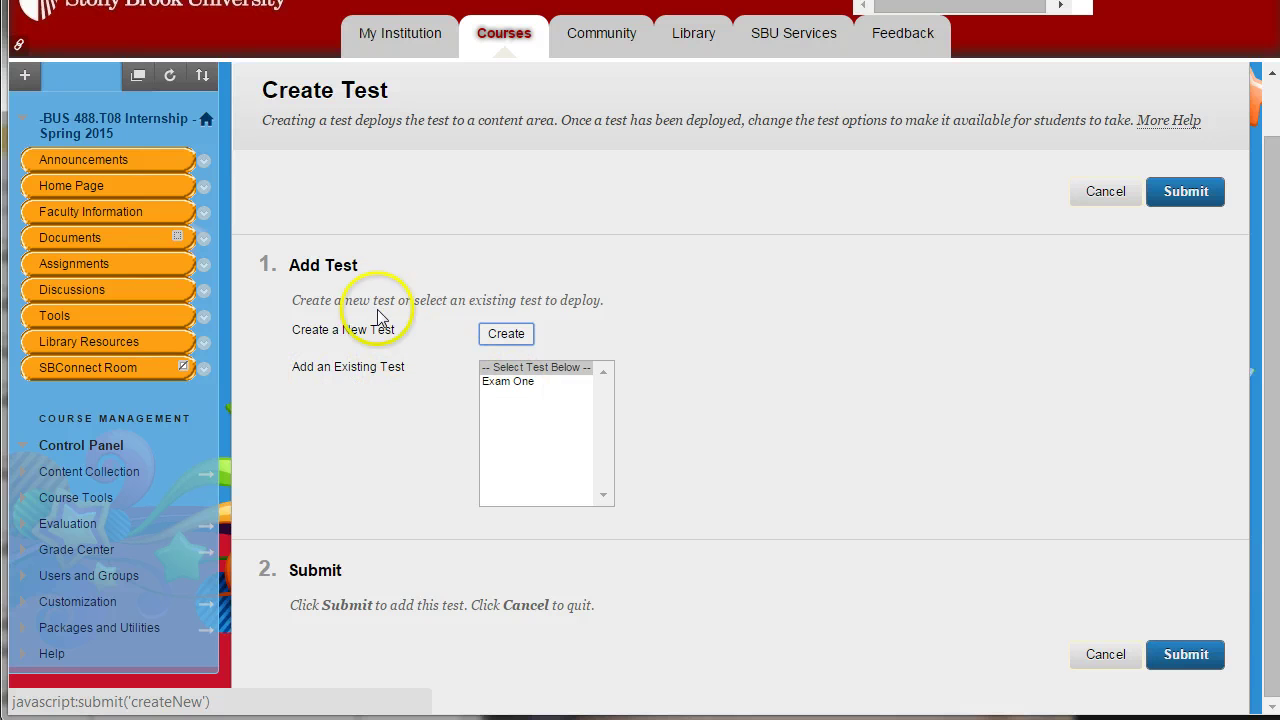
{"action": "left_click", "coordinate": [512, 382]}
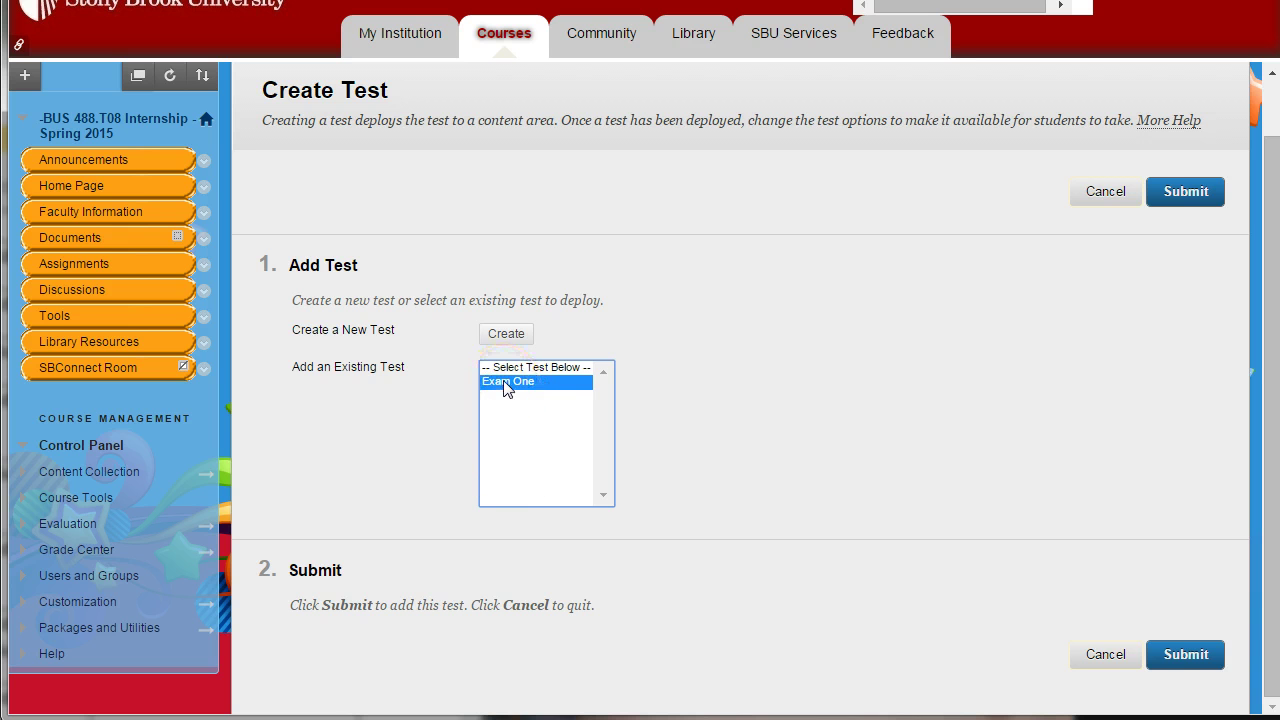
{"action": "left_click", "coordinate": [506, 333]}
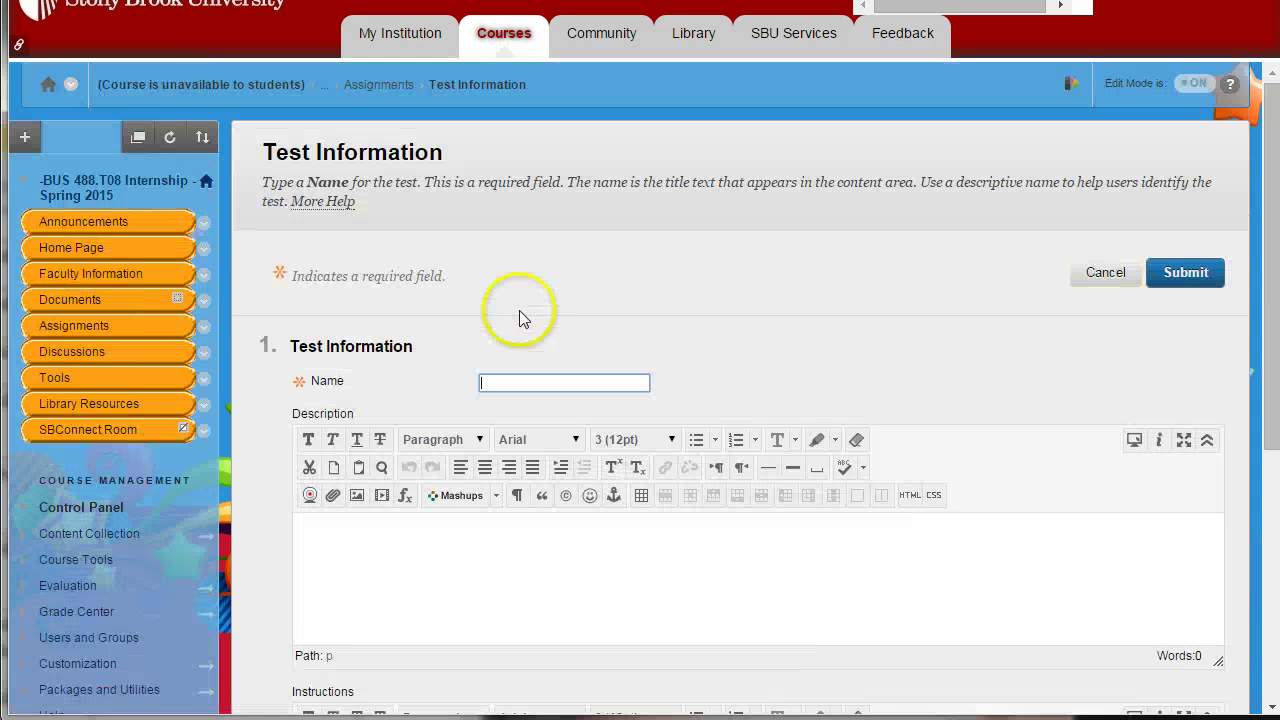
{"action": "left_click", "coordinate": [52, 333]}
Add the existing test Exam One to the Assignments area and review its test information and availability options.
{"action": "left_click", "coordinate": [441, 222]}
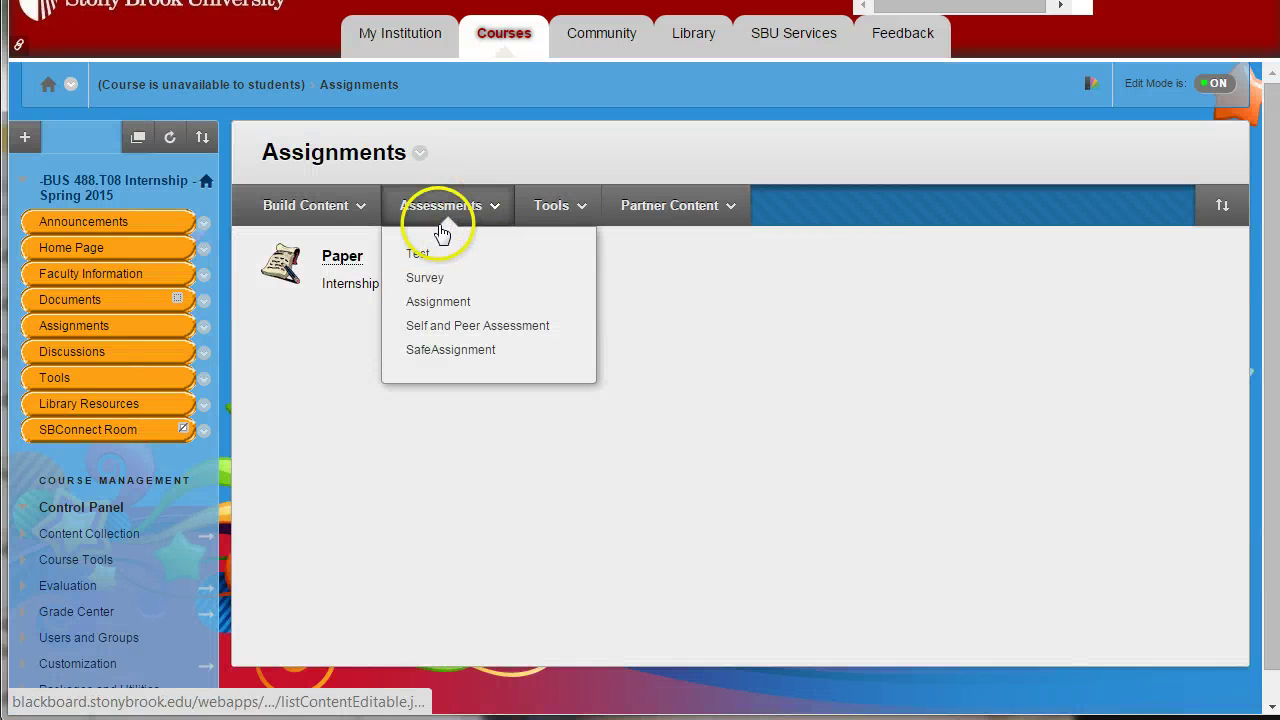
{"action": "left_click", "coordinate": [420, 252]}
{"action": "left_click", "coordinate": [500, 445]}
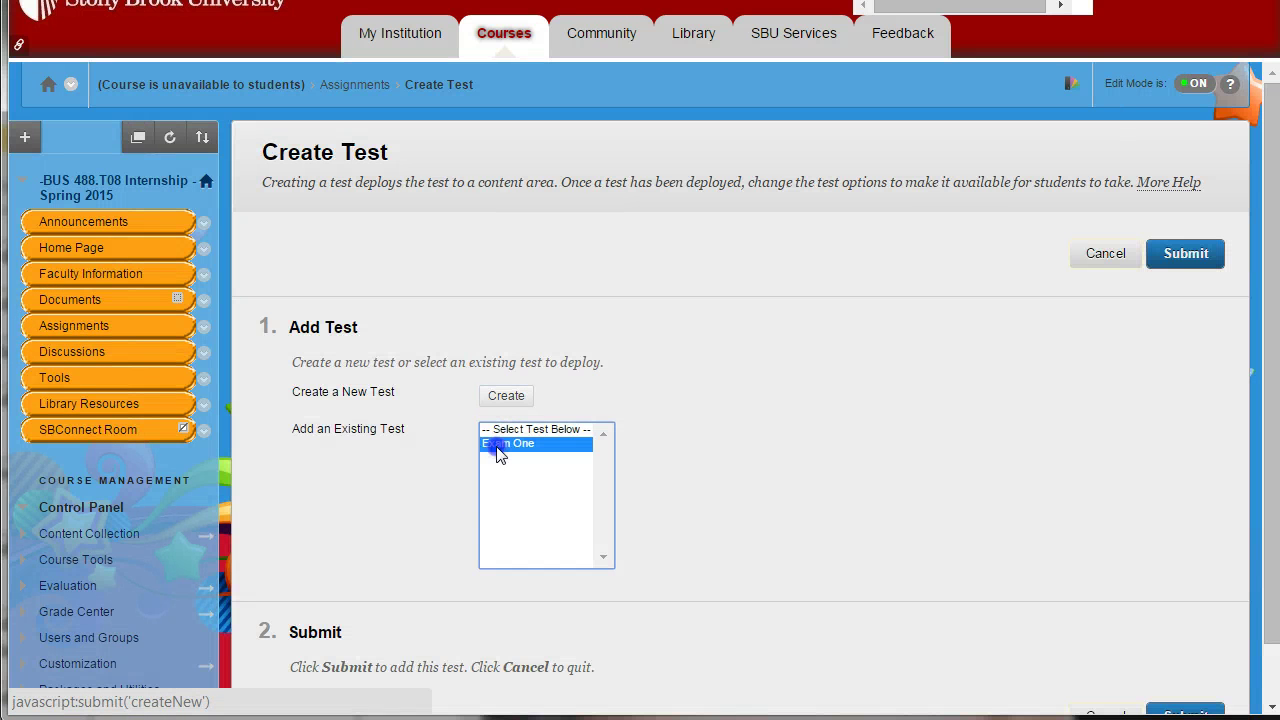
{"action": "left_click", "coordinate": [1190, 253]}
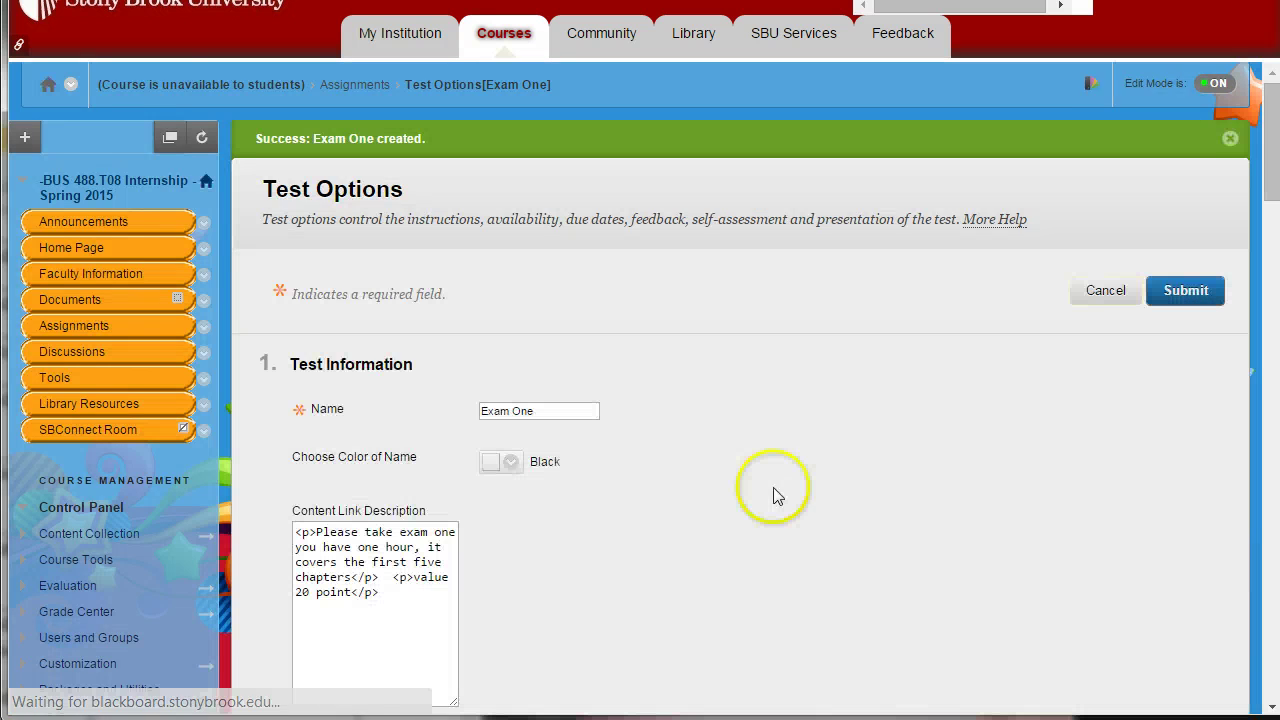
{"action": "scroll", "coordinate": [771, 466], "scroll_direction": "down", "scroll_amount": 6}
{"action": "scroll", "coordinate": [703, 463], "scroll_direction": "up", "scroll_amount": 4}
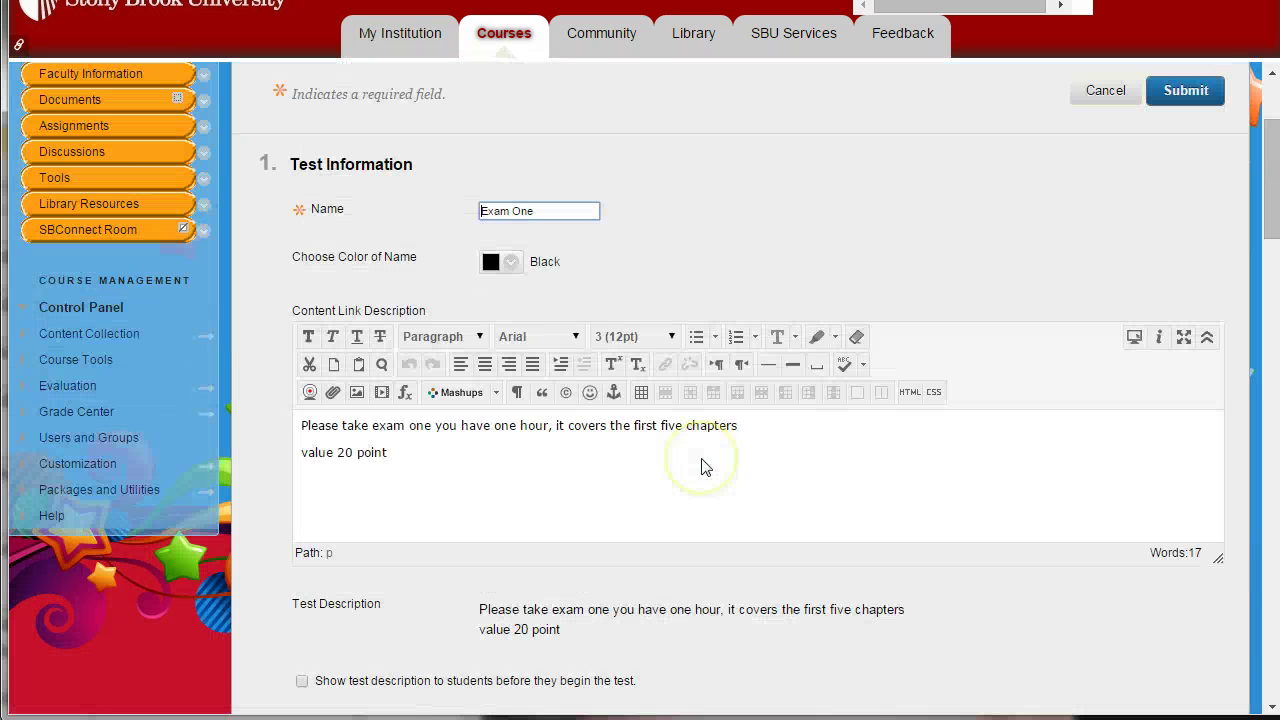
{"action": "scroll", "coordinate": [704, 466], "scroll_direction": "down", "scroll_amount": 7}
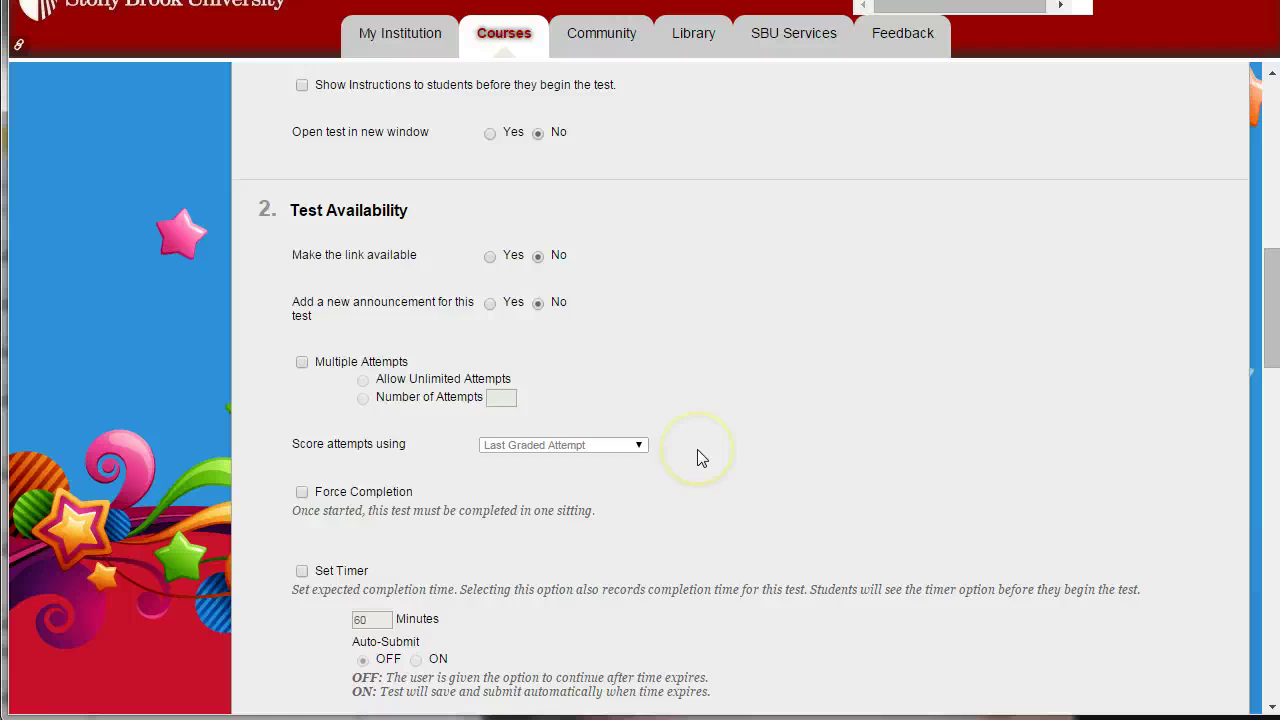
{"action": "scroll", "coordinate": [697, 449], "scroll_direction": "up", "scroll_amount": 10}
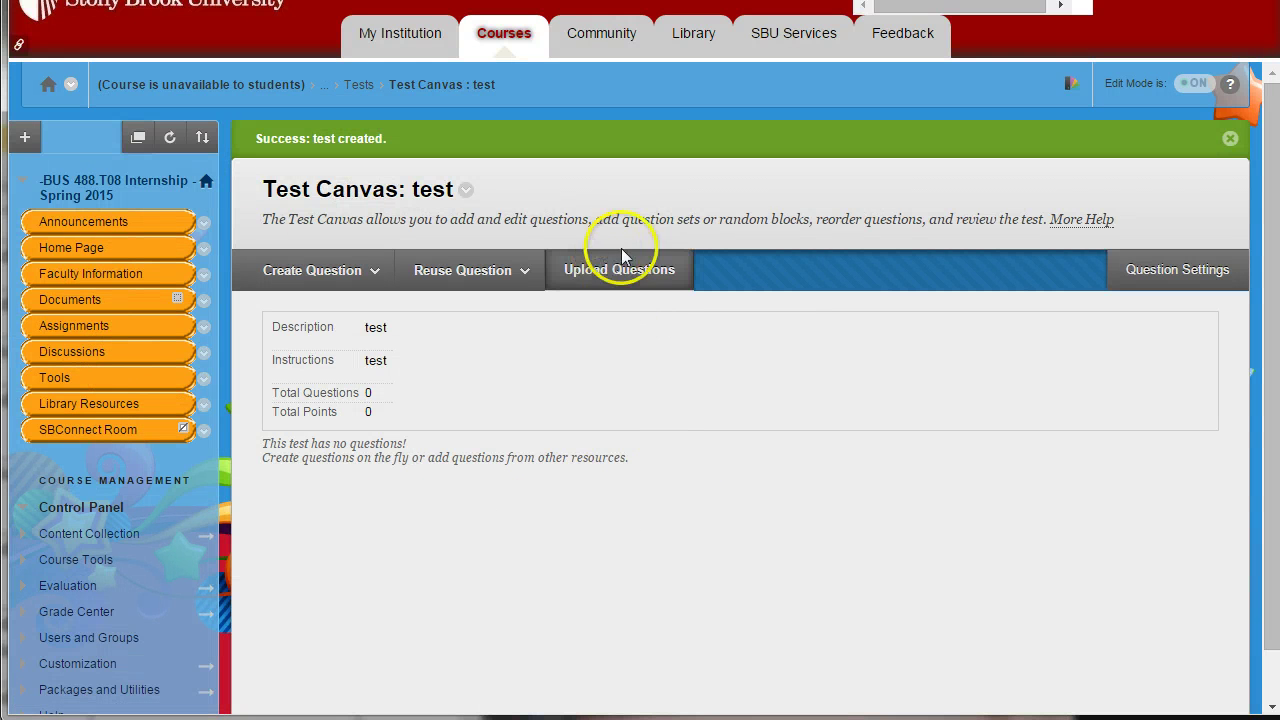
Check the question upload page and the available question types for the test named "test".
{"action": "left_click", "coordinate": [617, 281]}
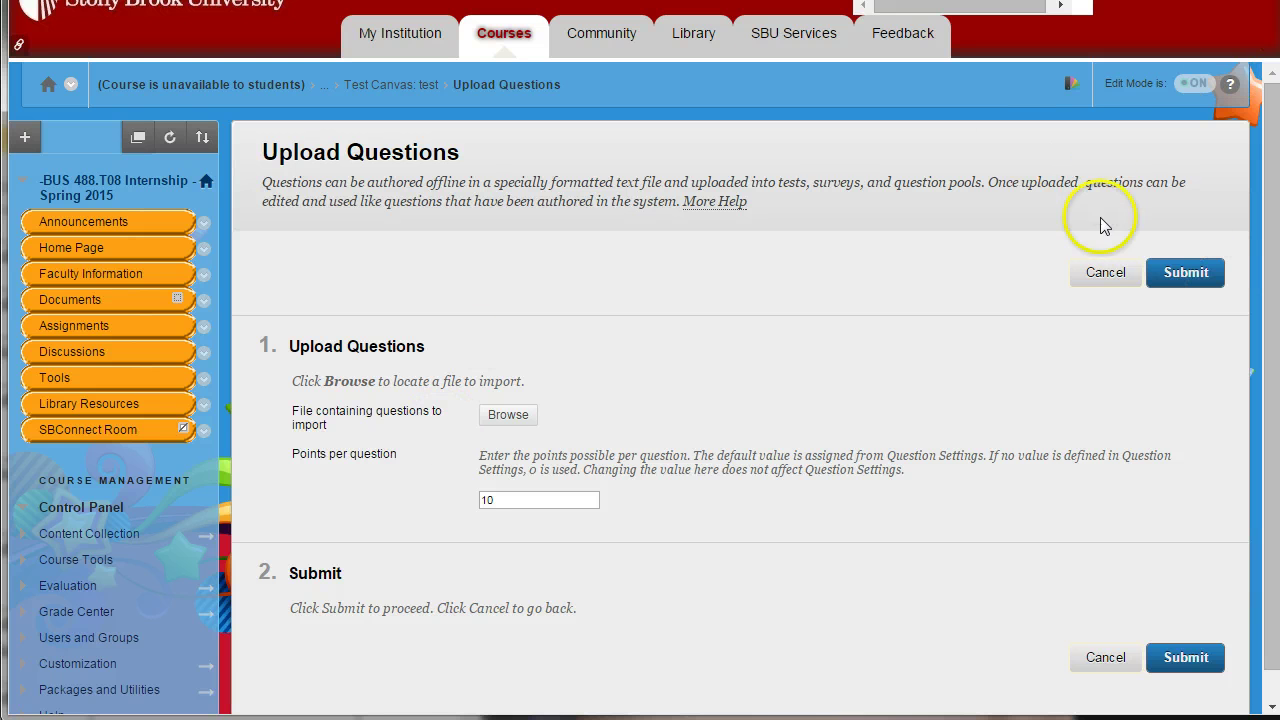
{"action": "left_click", "coordinate": [1100, 270]}
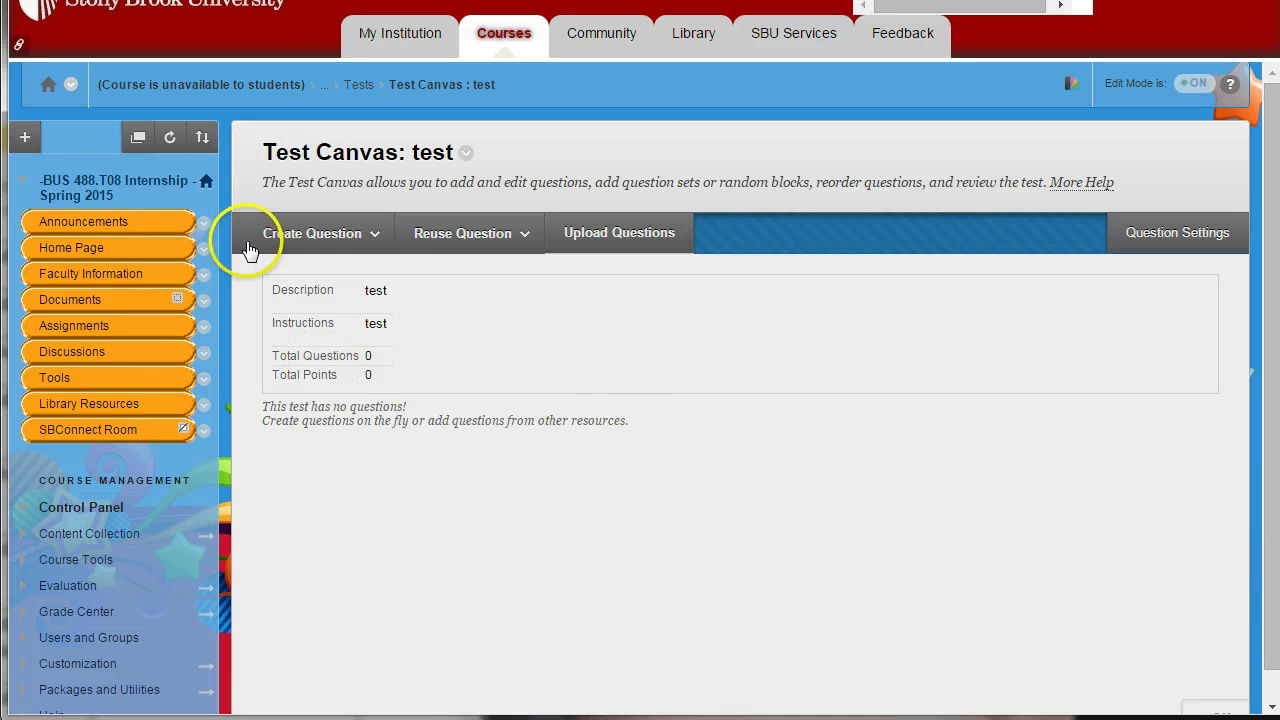
{"action": "left_click", "coordinate": [285, 234]}
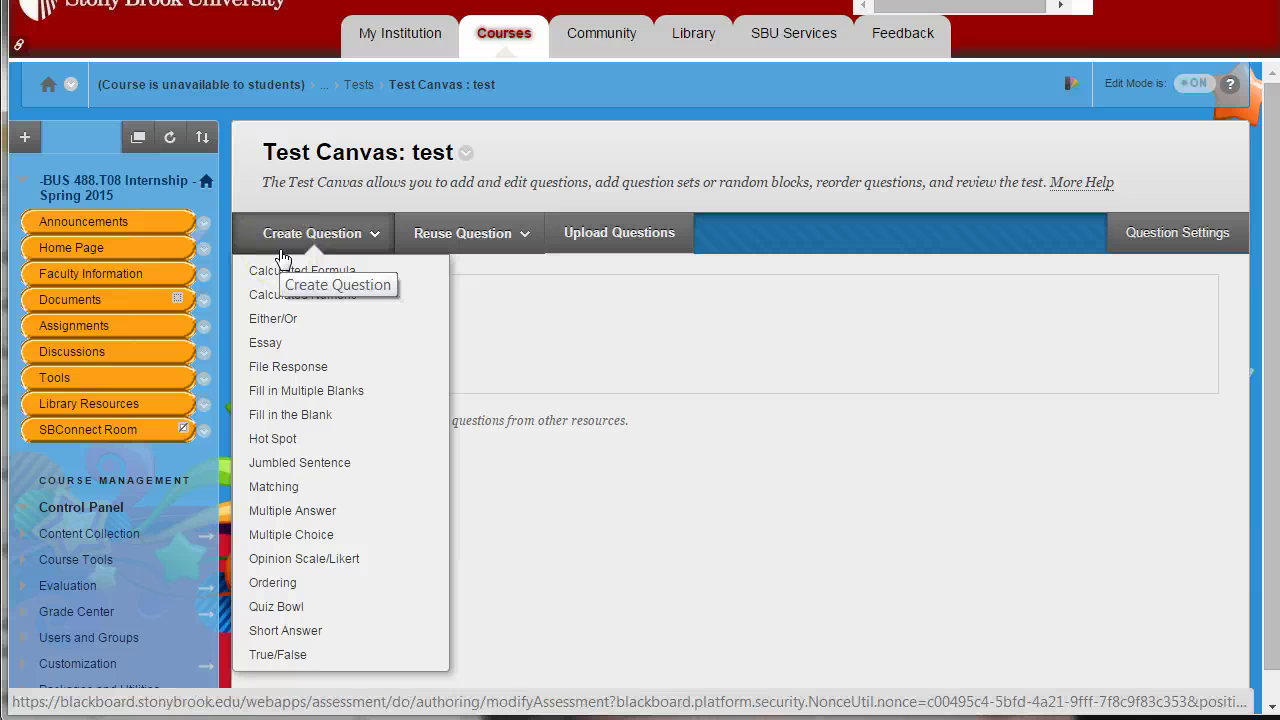
{"action": "left_click", "coordinate": [283, 243]}
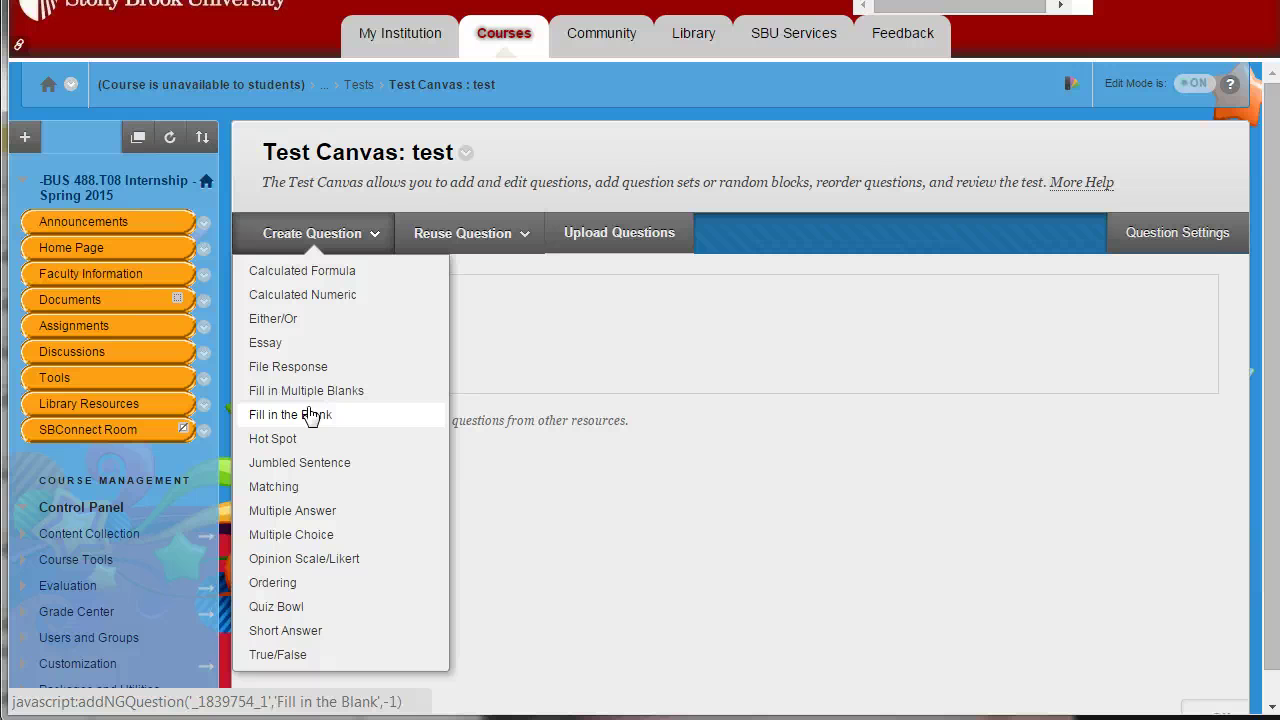
{"action": "left_click", "coordinate": [279, 298]}
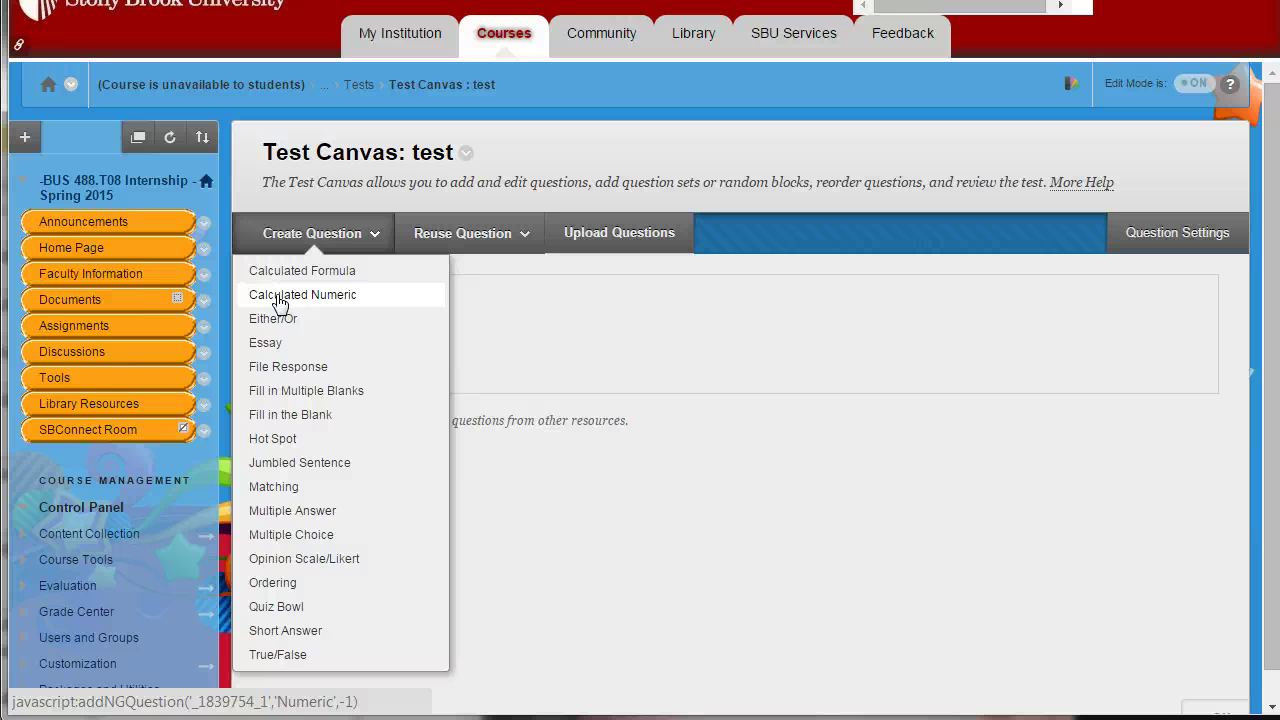
{"action": "left_click", "coordinate": [480, 408]}
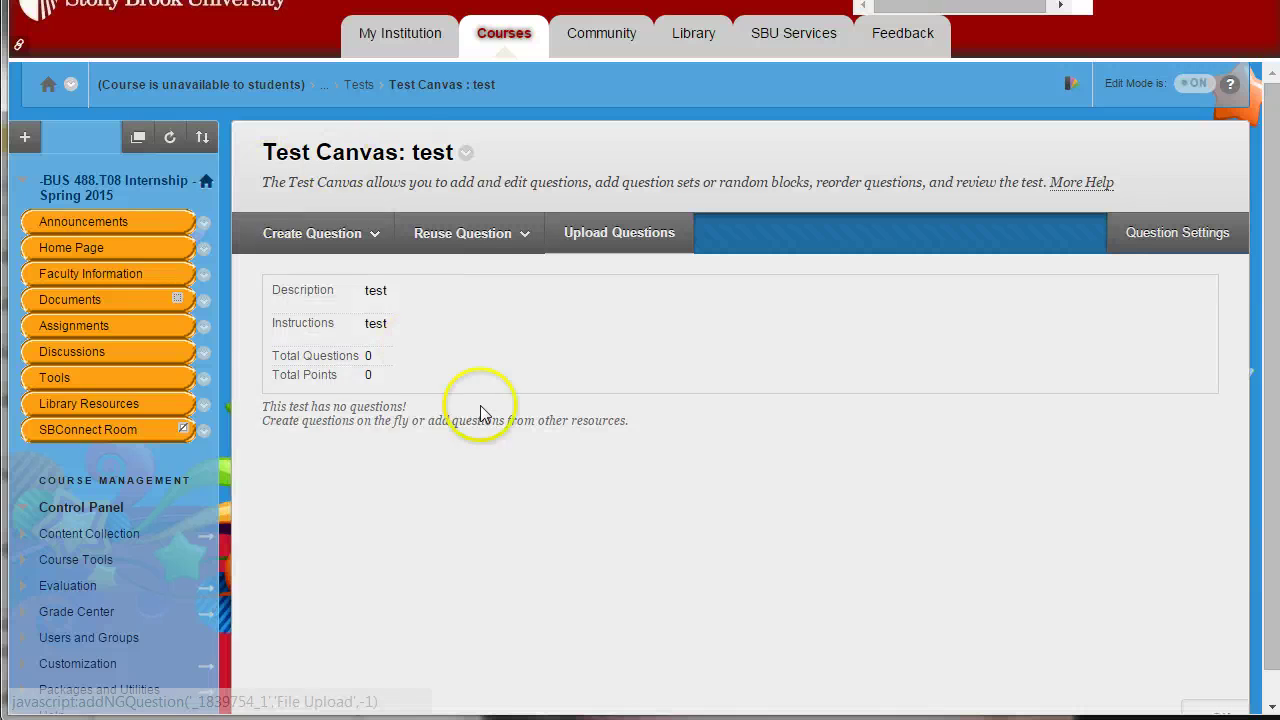
Create a multiple choice question titled "one" with the text "What color is the sky".
{"action": "left_click", "coordinate": [251, 222]}
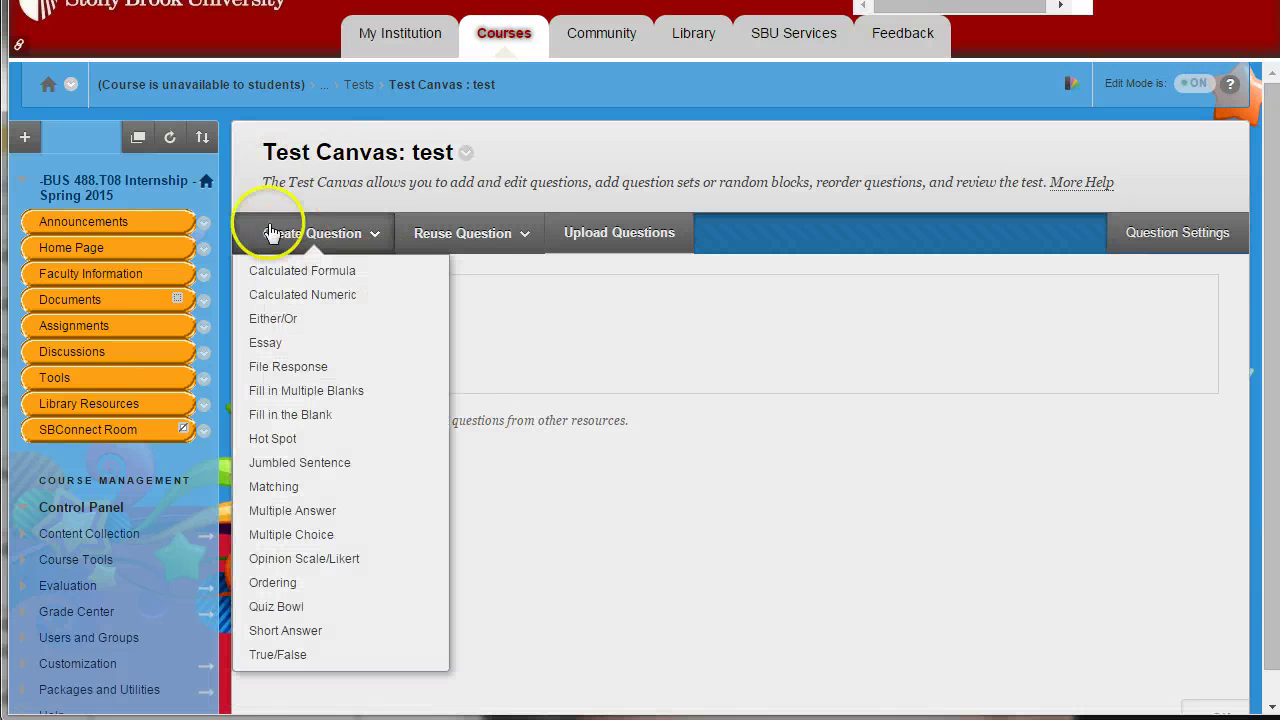
{"action": "left_click", "coordinate": [270, 541]}
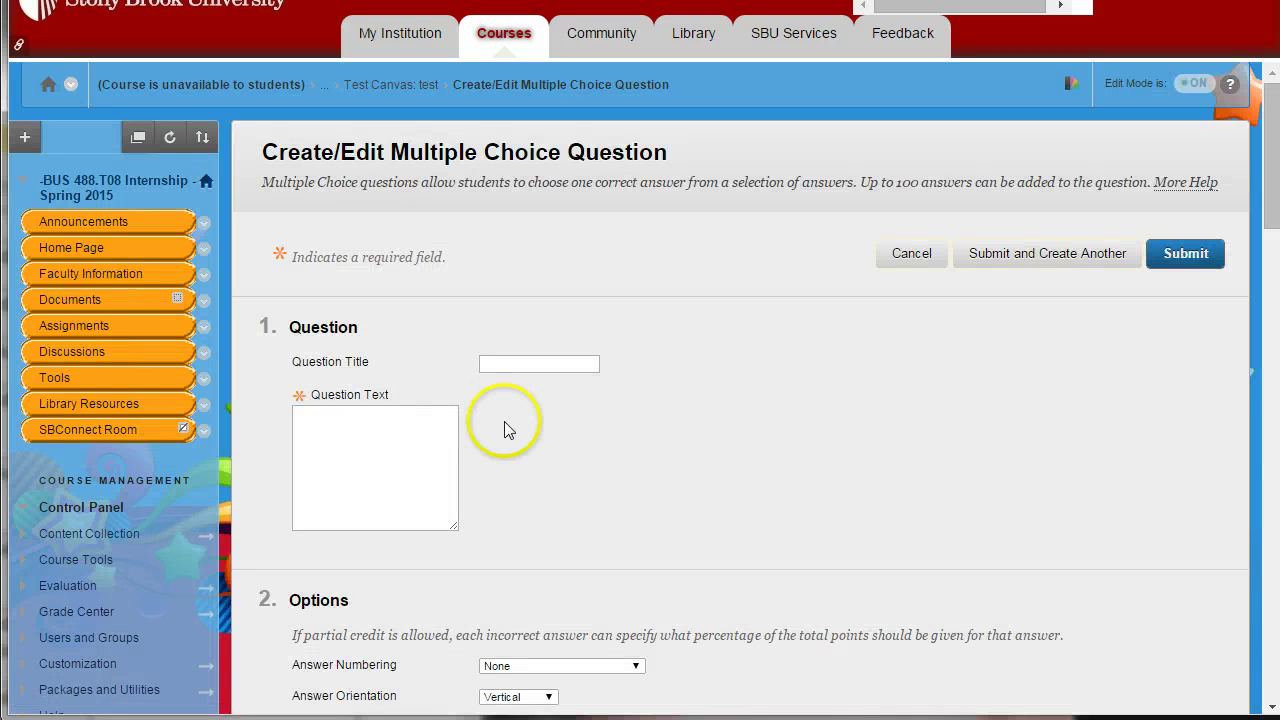
{"action": "left_click", "coordinate": [486, 363]}
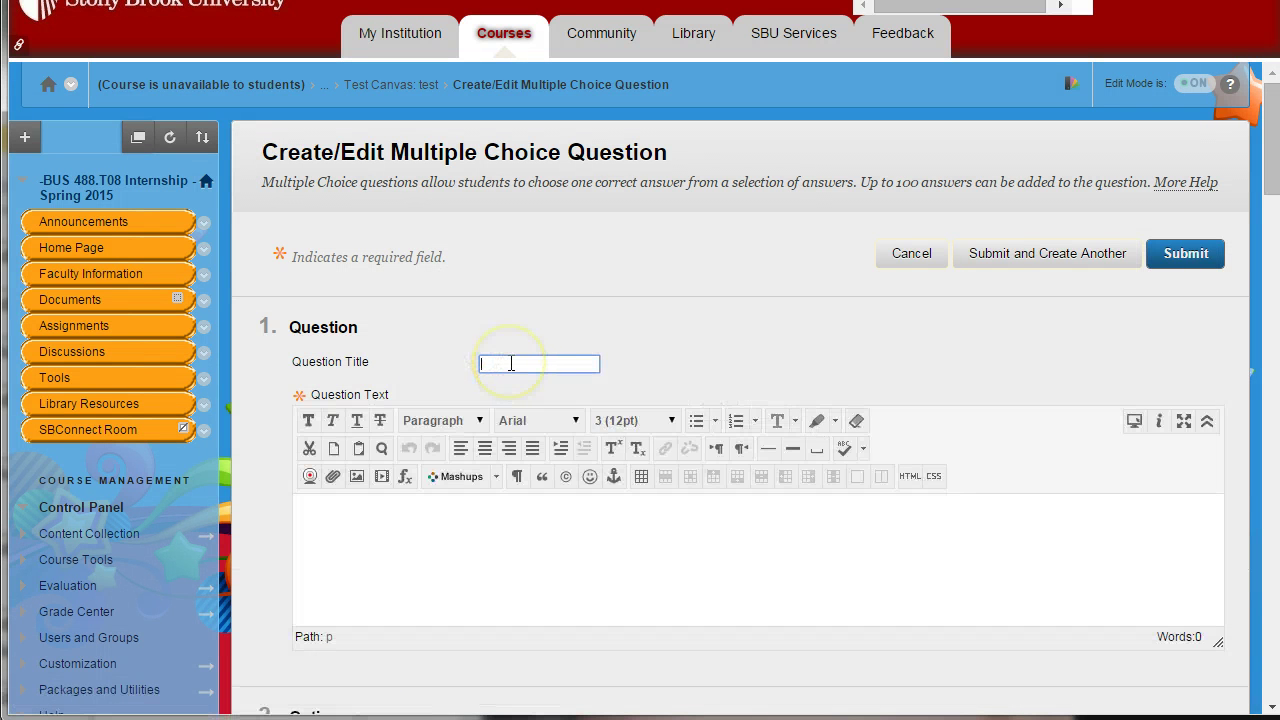
{"action": "type", "text": "one"}
{"action": "left_click", "coordinate": [424, 548]}
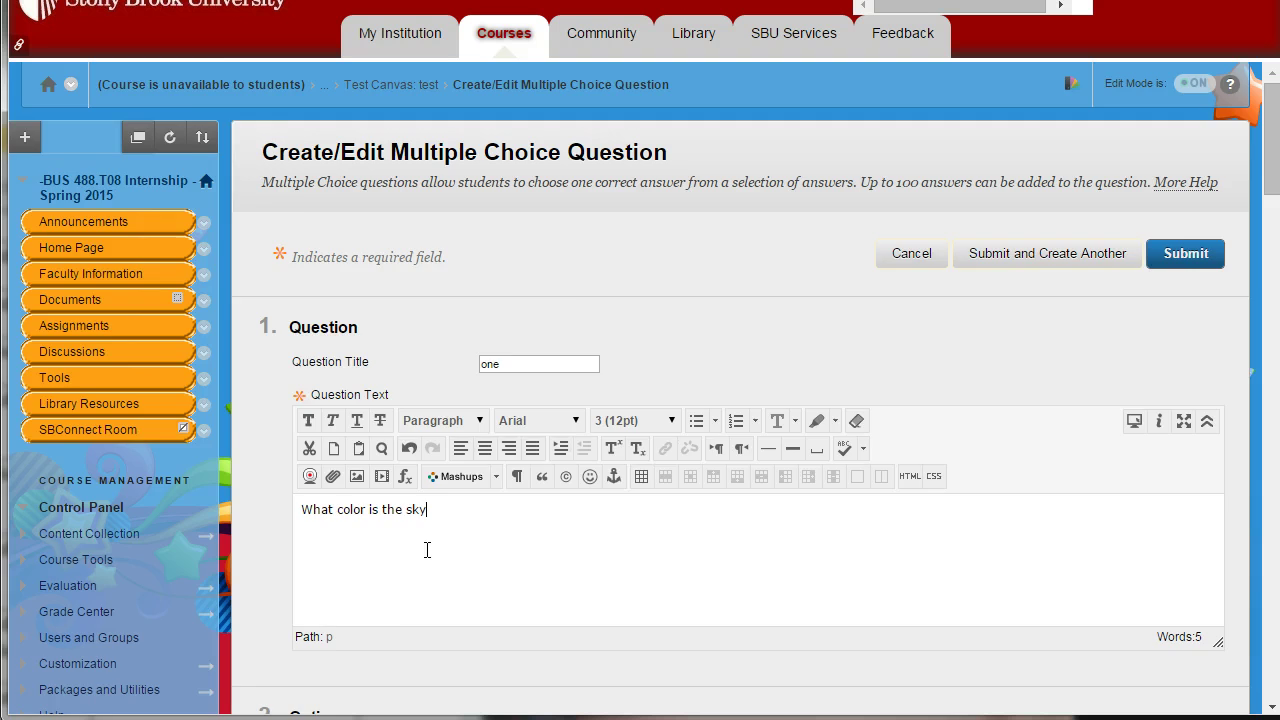
Set the question's answer numbering to Arabic Numerals (1, 2, 3).
{"action": "scroll", "coordinate": [427, 550], "scroll_direction": "down", "scroll_amount": 4}
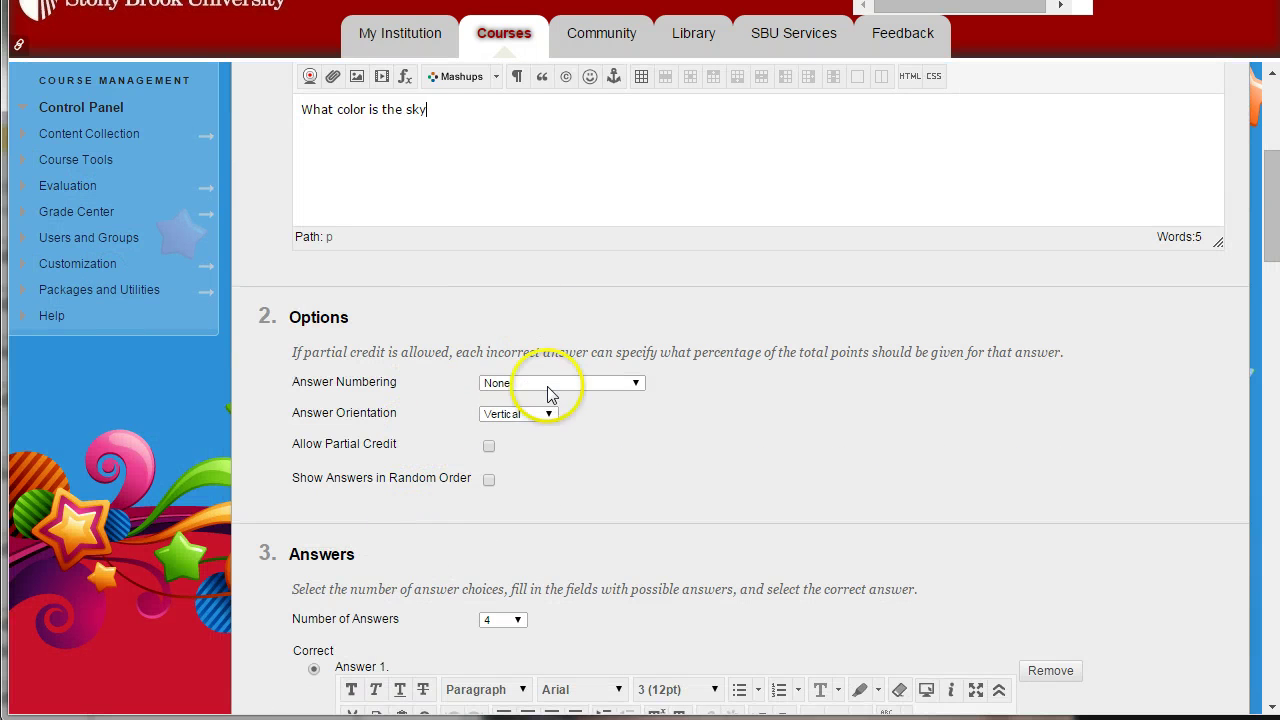
{"action": "left_click", "coordinate": [548, 386]}
{"action": "left_click", "coordinate": [545, 409]}
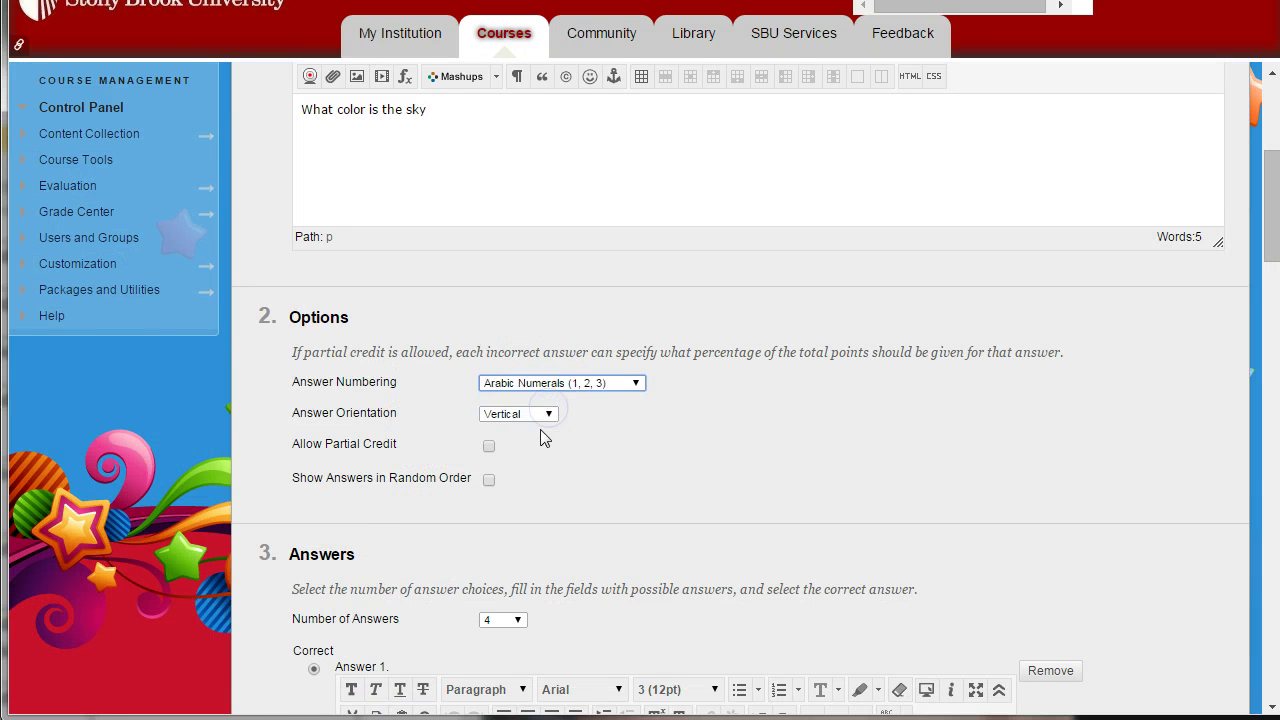
Enter "red" as Answer 1 and "blue" as Answer 2, and mark Answer 2 as the correct one.
{"action": "scroll", "coordinate": [530, 440], "scroll_direction": "down", "scroll_amount": 4}
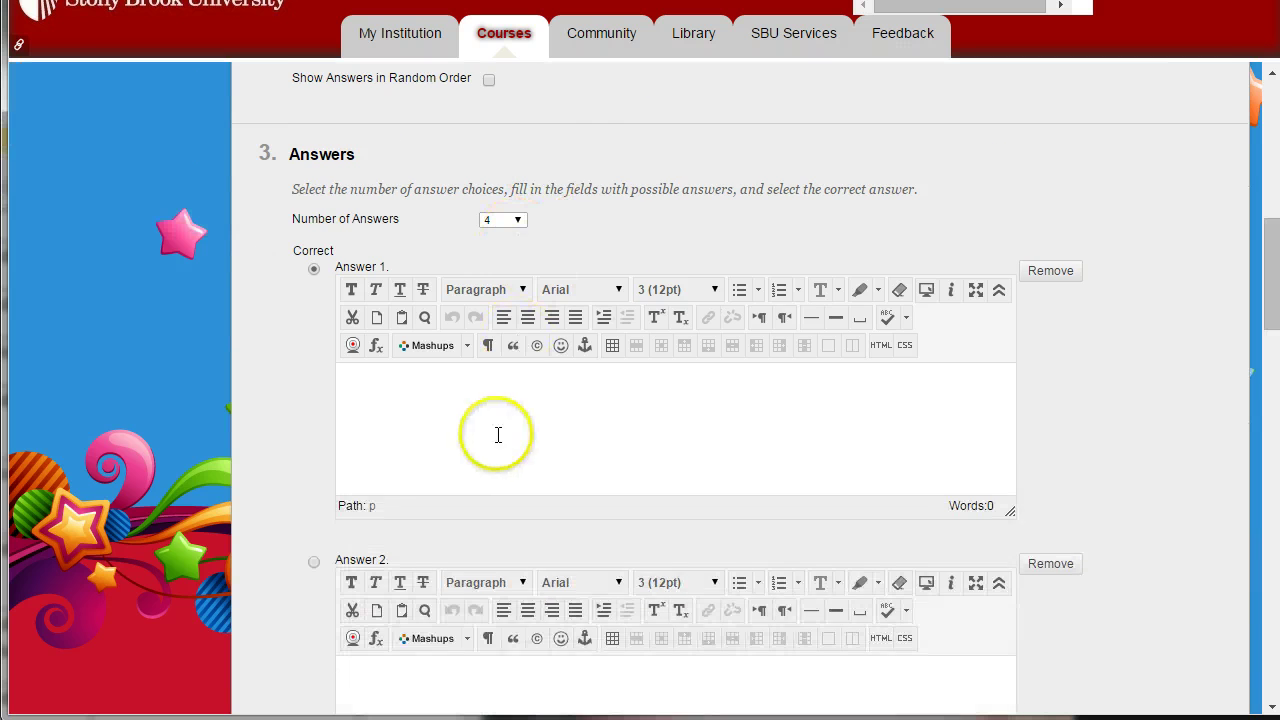
{"action": "left_click", "coordinate": [406, 415]}
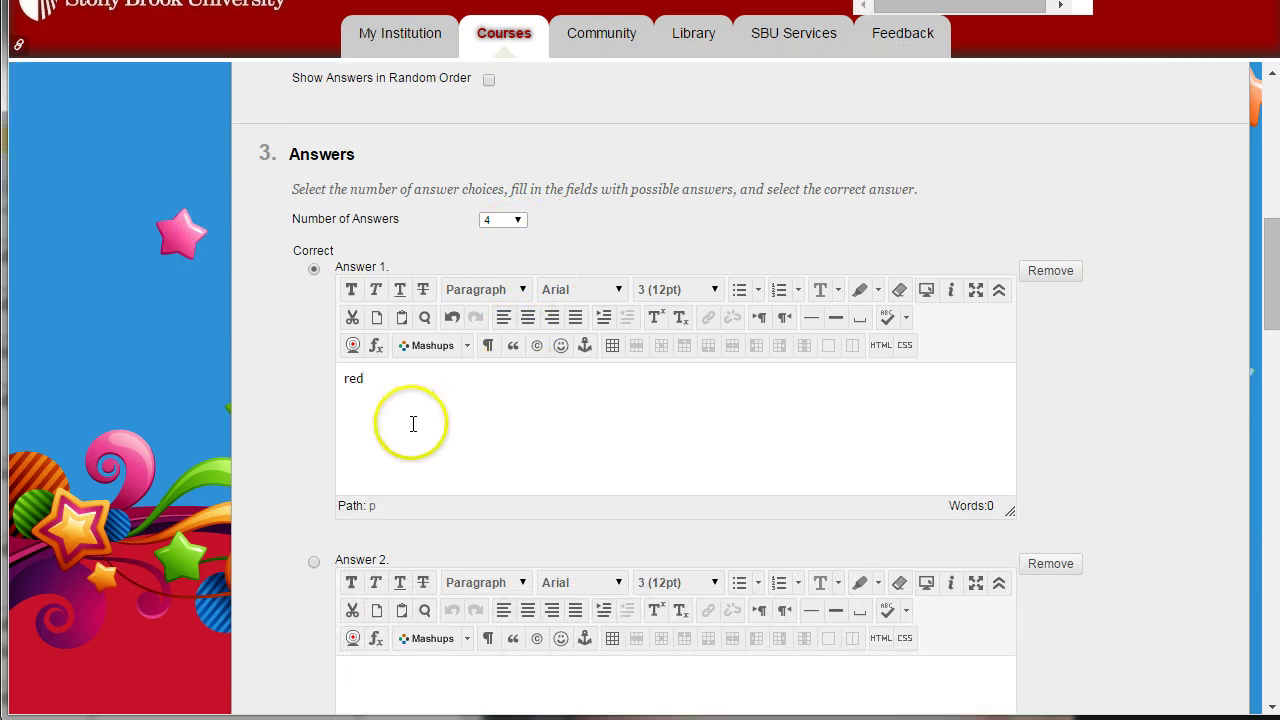
{"action": "scroll", "coordinate": [406, 535], "scroll_direction": "down", "scroll_amount": 2}
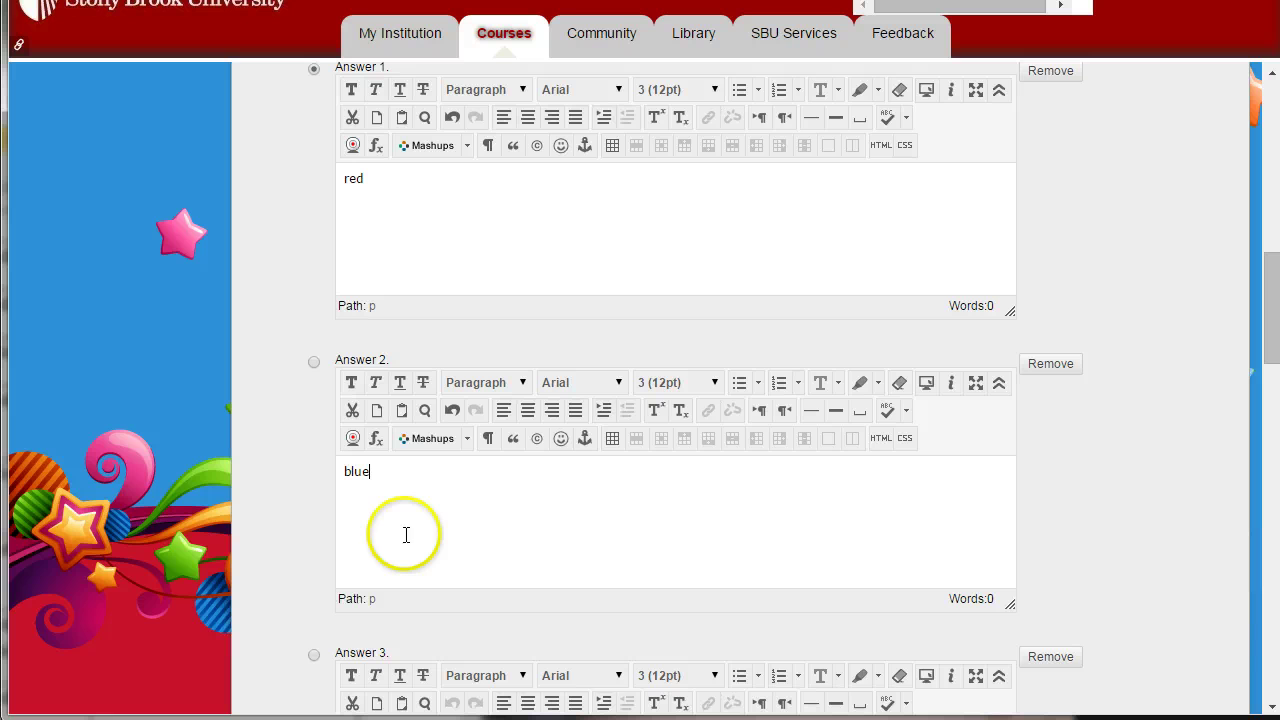
{"action": "left_click", "coordinate": [316, 363]}
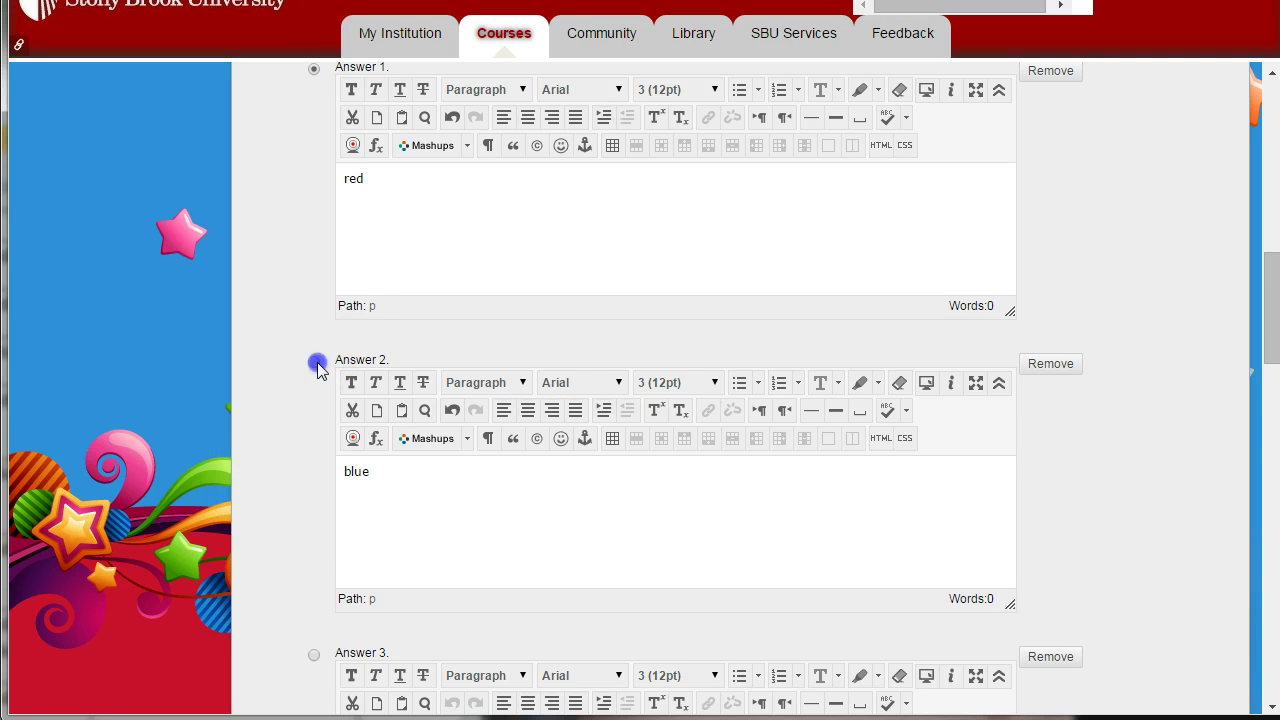
Enter "green" as Answer 3 and "yellow" as Answer 4.
{"action": "scroll", "coordinate": [640, 567], "scroll_direction": "down", "scroll_amount": 3}
{"action": "left_click", "coordinate": [499, 497]}
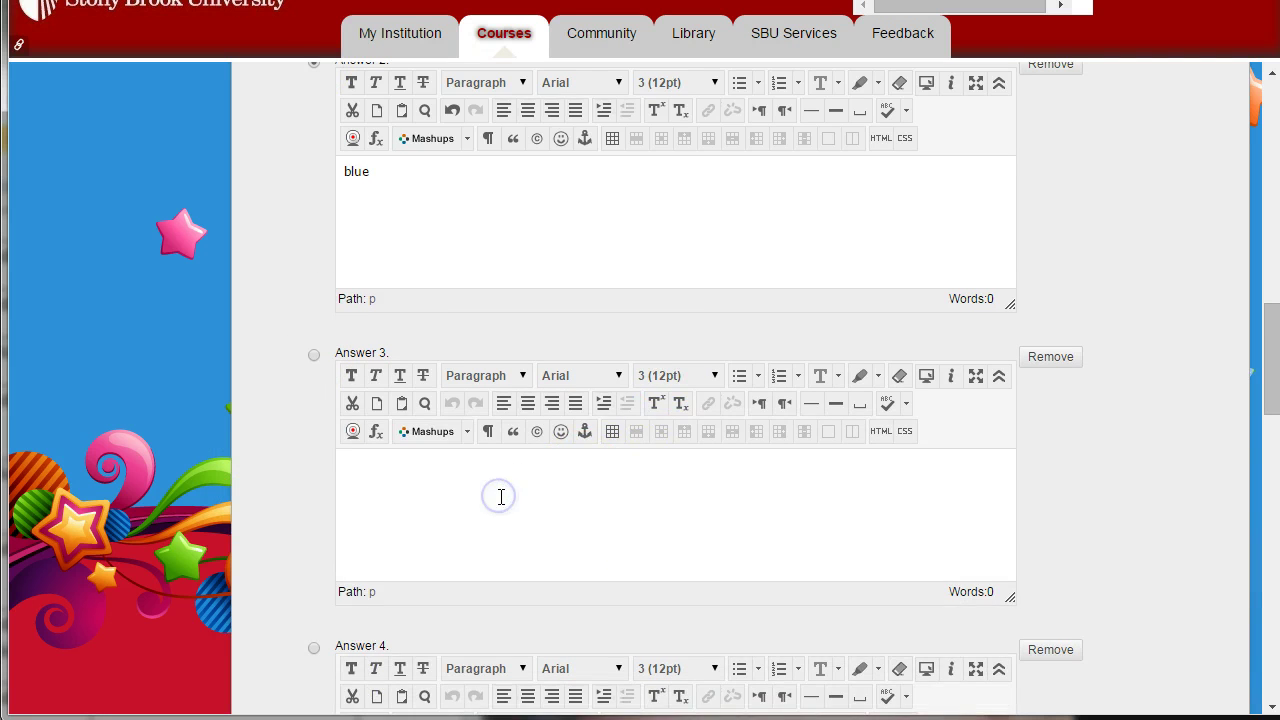
{"action": "type", "text": "green"}
{"action": "scroll", "coordinate": [520, 510], "scroll_direction": "down", "scroll_amount": 2}
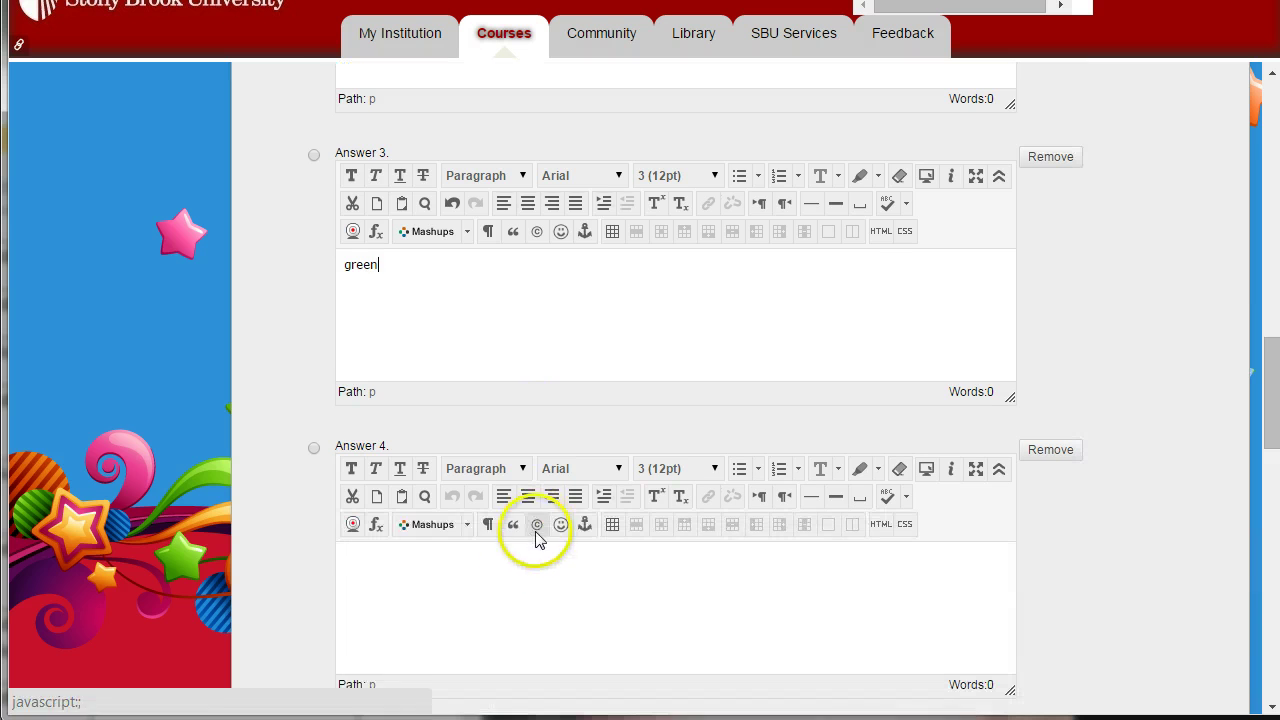
{"action": "left_click", "coordinate": [506, 577]}
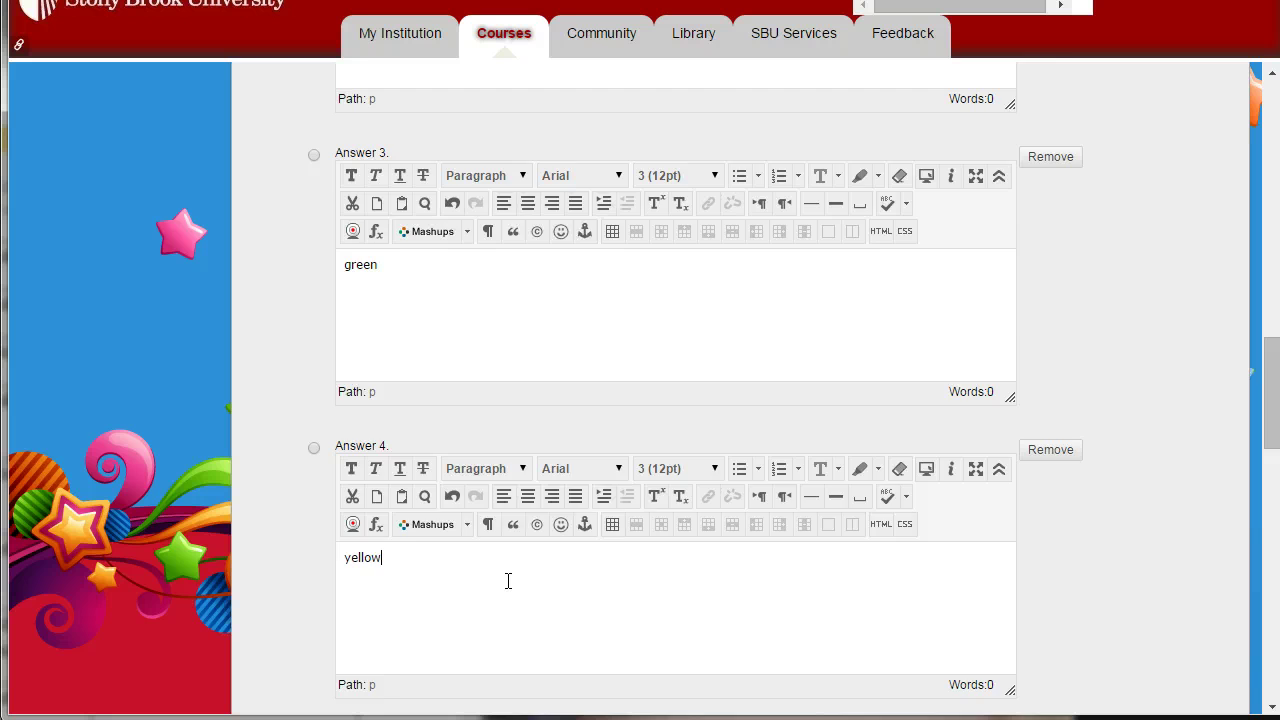
Set the correct response feedback to "You got this right" and the incorrect response feedback to "wrong the sky is blue you dummy".
{"action": "scroll", "coordinate": [508, 581], "scroll_direction": "down", "scroll_amount": 4}
{"action": "left_click", "coordinate": [445, 440]}
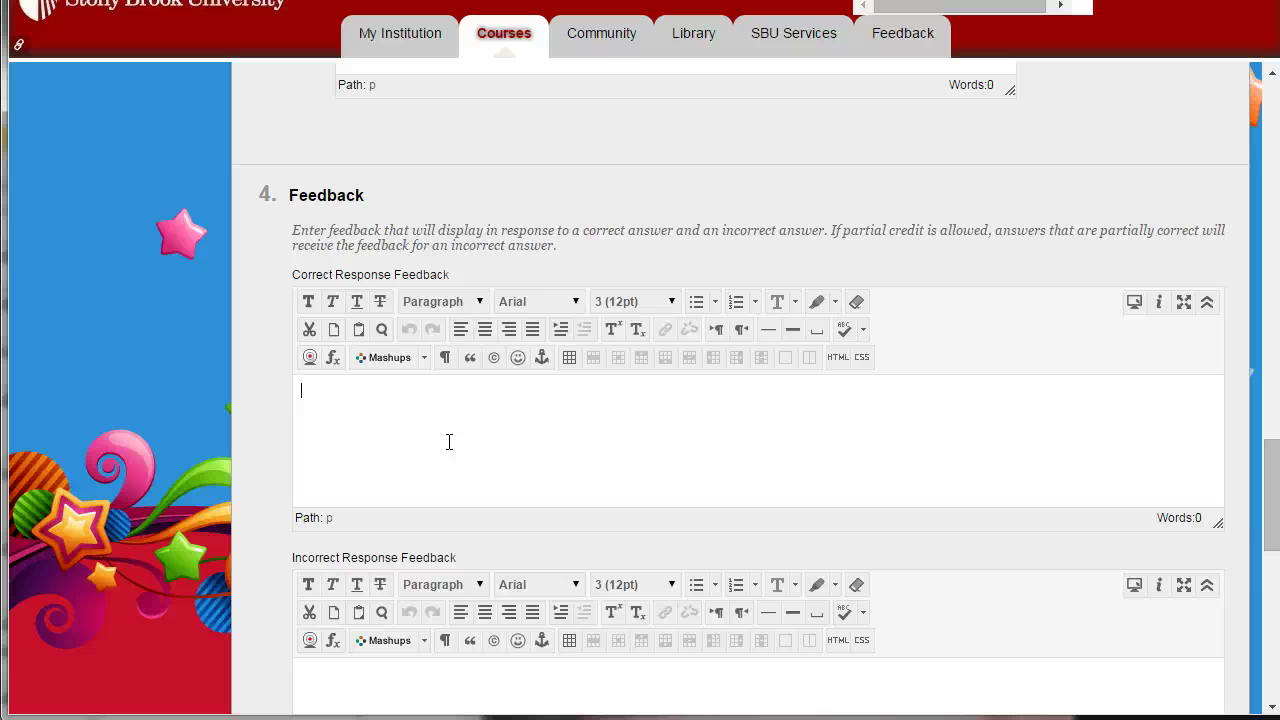
{"action": "type", "text": "You got this right"}
{"action": "scroll", "coordinate": [477, 448], "scroll_direction": "down", "scroll_amount": 1}
{"action": "left_click", "coordinate": [369, 612]}
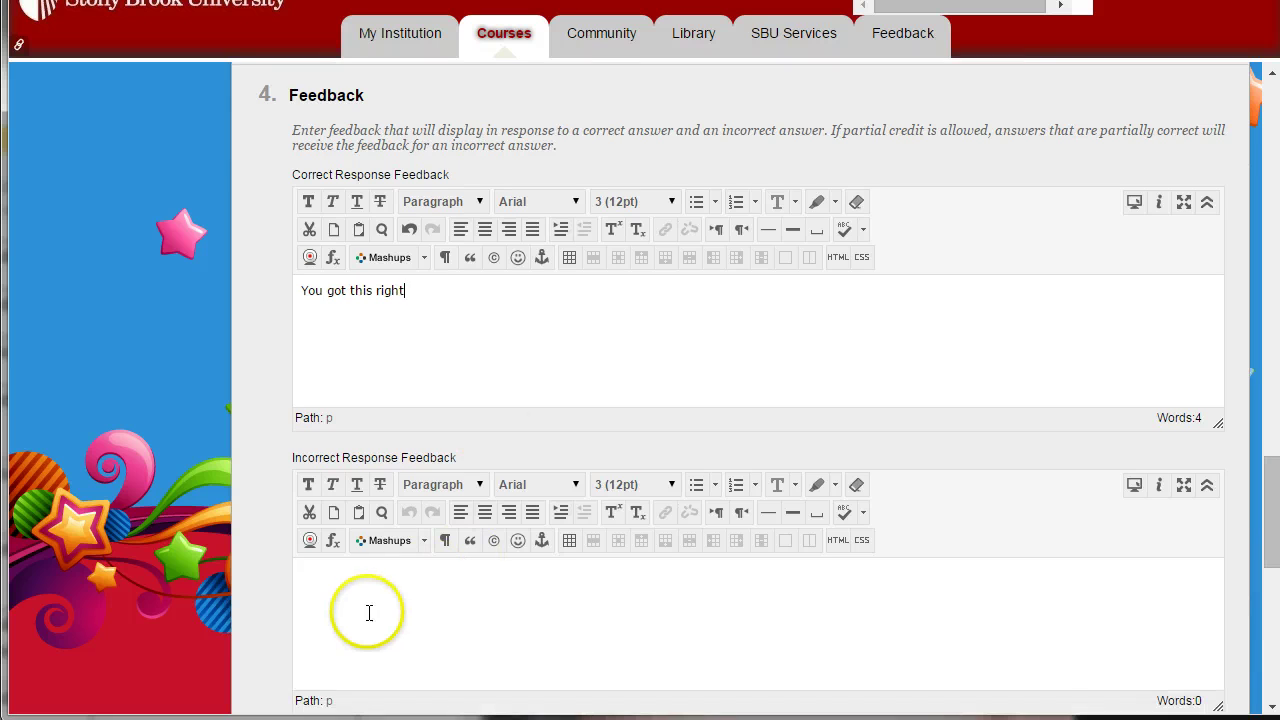
{"action": "type", "text": "wrong the sky is blu"}
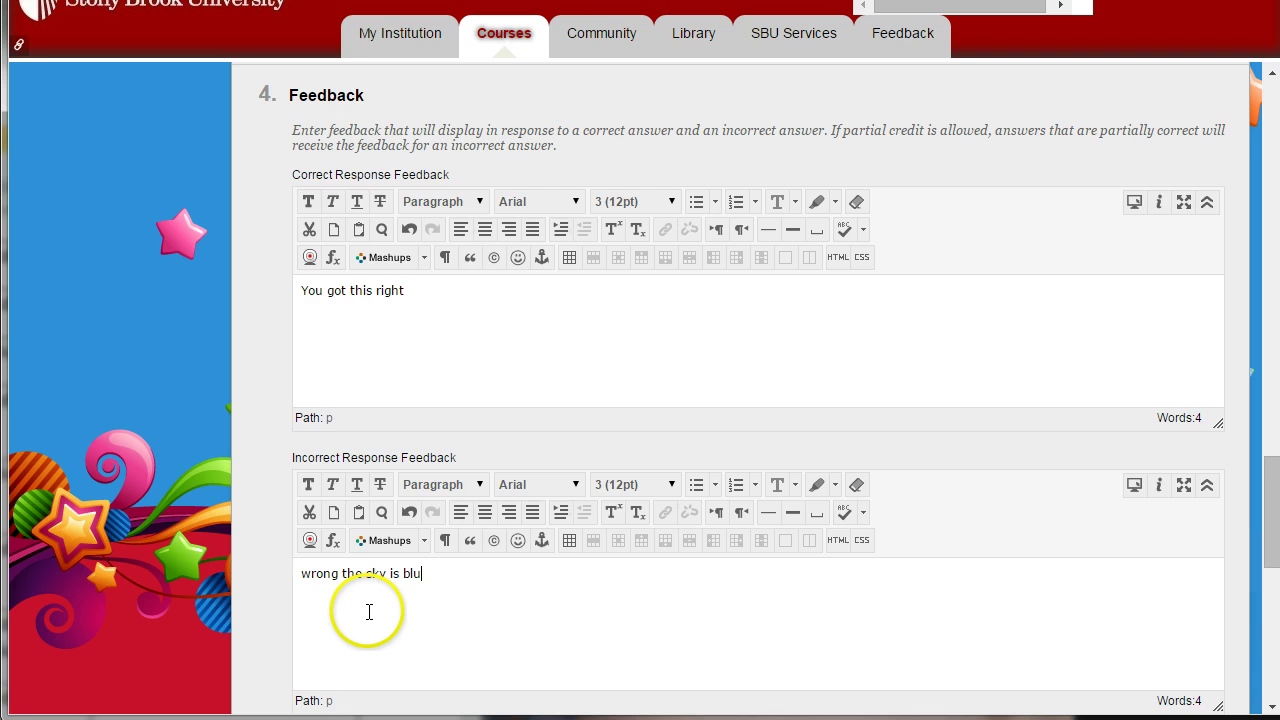
{"action": "type", "text": "e you dummy"}
Submit the multiple choice question with its categories, keywords and instructor notes left empty.
{"action": "scroll", "coordinate": [651, 594], "scroll_direction": "down", "scroll_amount": 5}
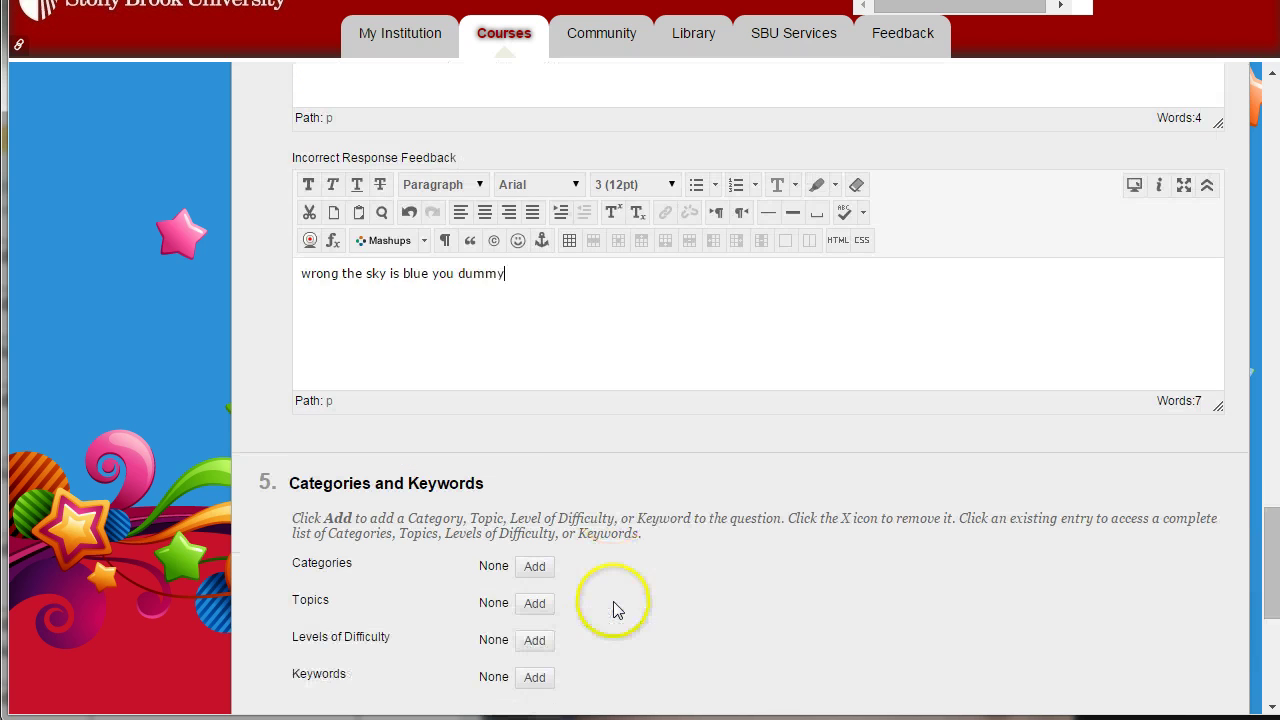
{"action": "scroll", "coordinate": [619, 490], "scroll_direction": "down", "scroll_amount": 2}
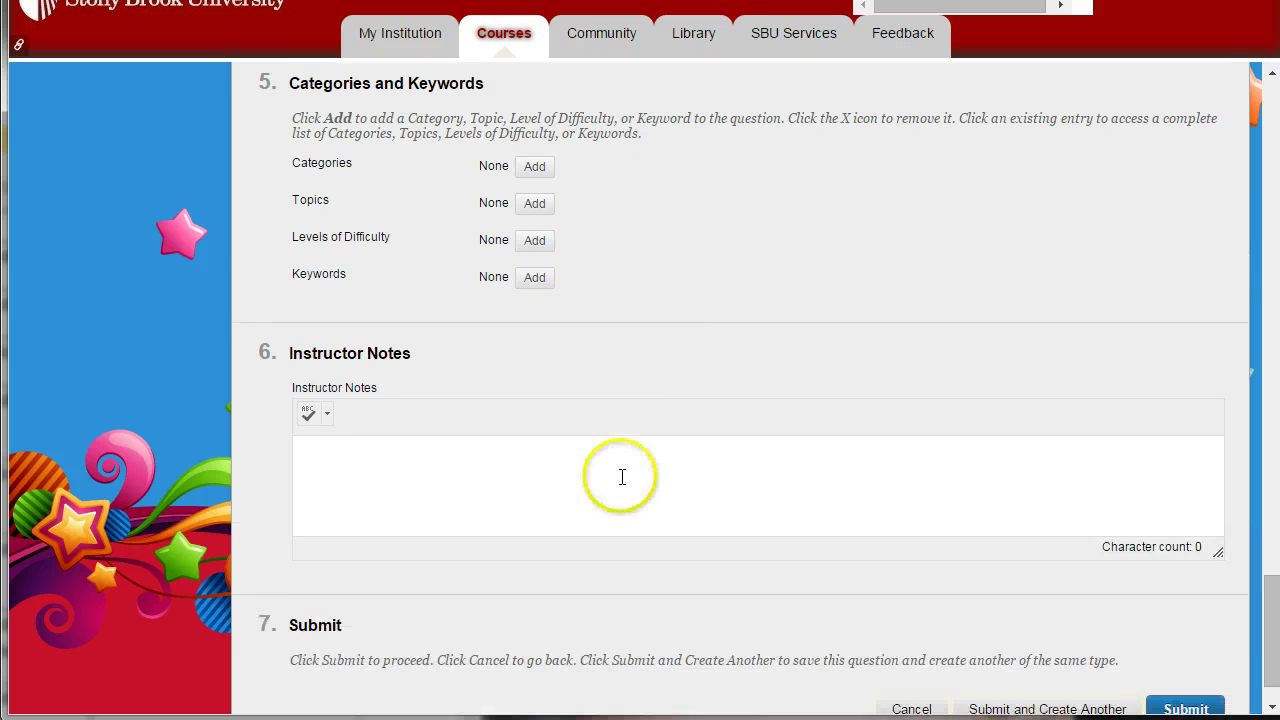
{"action": "left_click", "coordinate": [455, 470]}
{"action": "scroll", "coordinate": [471, 434], "scroll_direction": "down", "scroll_amount": 1}
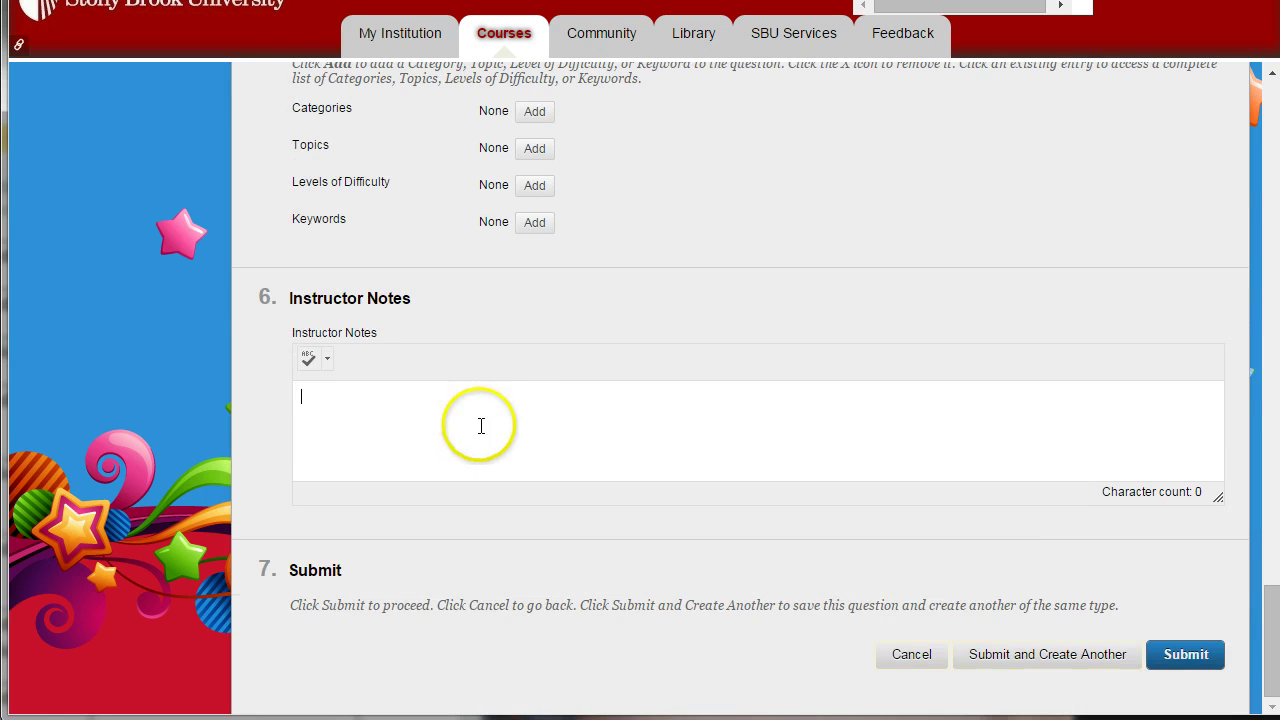
{"action": "left_click", "coordinate": [1183, 654]}
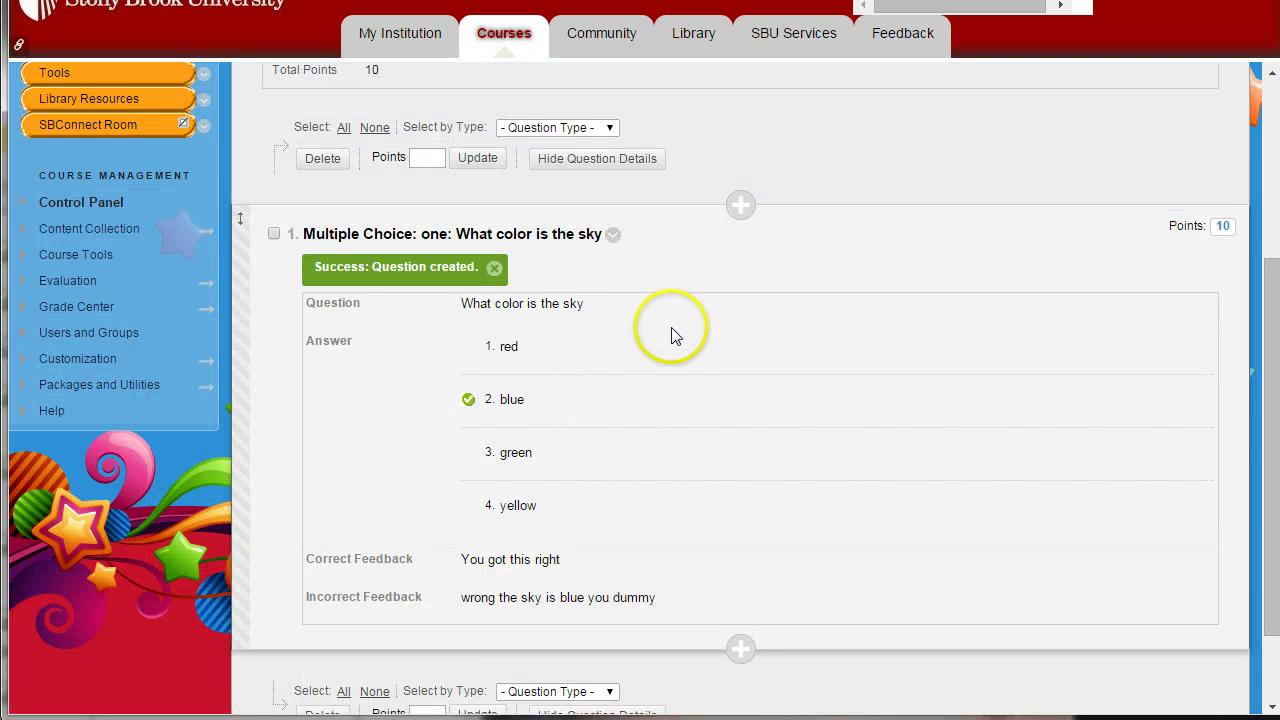
Review the created question, finish editing the test, and add the test named "test" to the Assignments area.
{"action": "scroll", "coordinate": [687, 287], "scroll_direction": "down", "scroll_amount": 1}
{"action": "scroll", "coordinate": [651, 191], "scroll_direction": "up", "scroll_amount": 2}
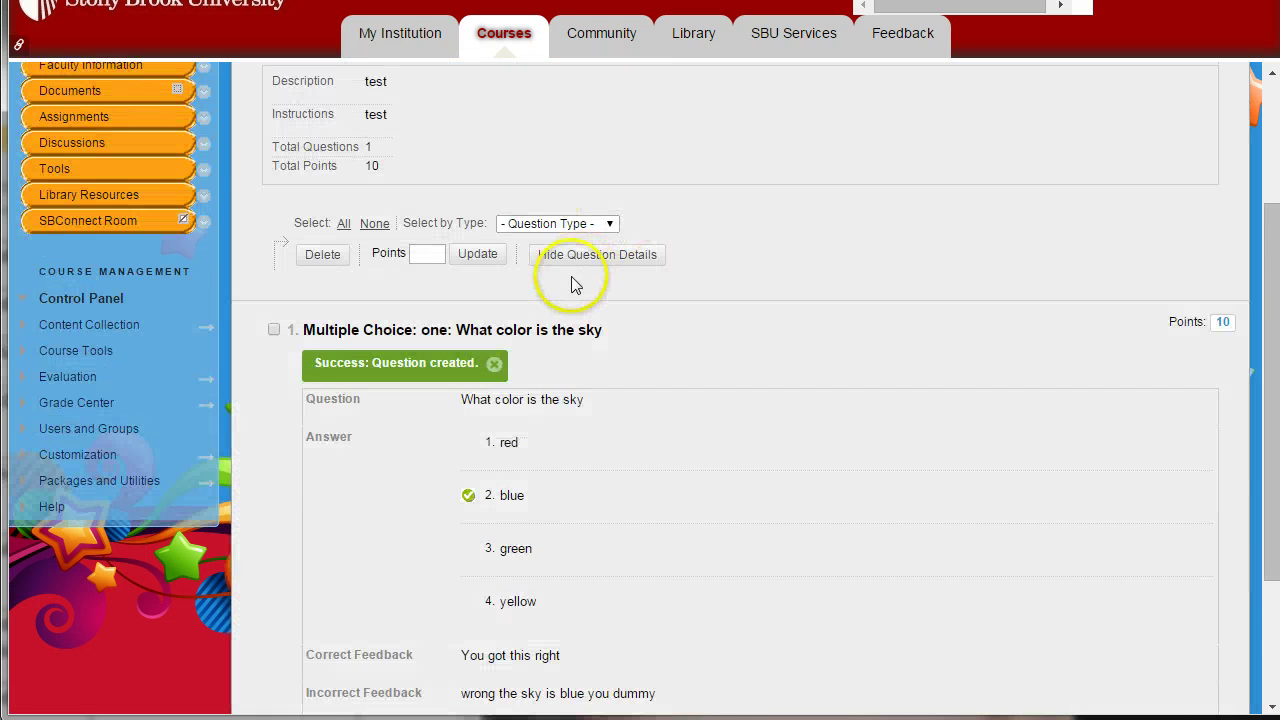
{"action": "scroll", "coordinate": [571, 283], "scroll_direction": "down", "scroll_amount": 1}
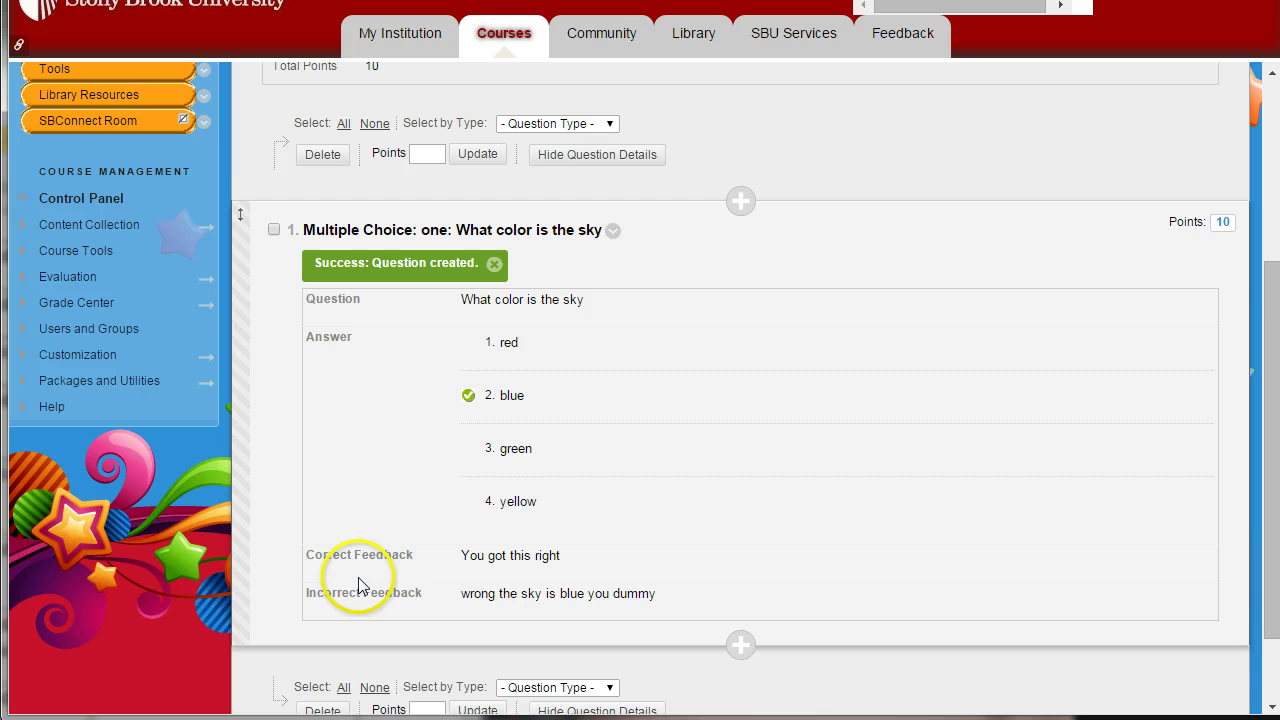
{"action": "scroll", "coordinate": [349, 374], "scroll_direction": "down", "scroll_amount": 2}
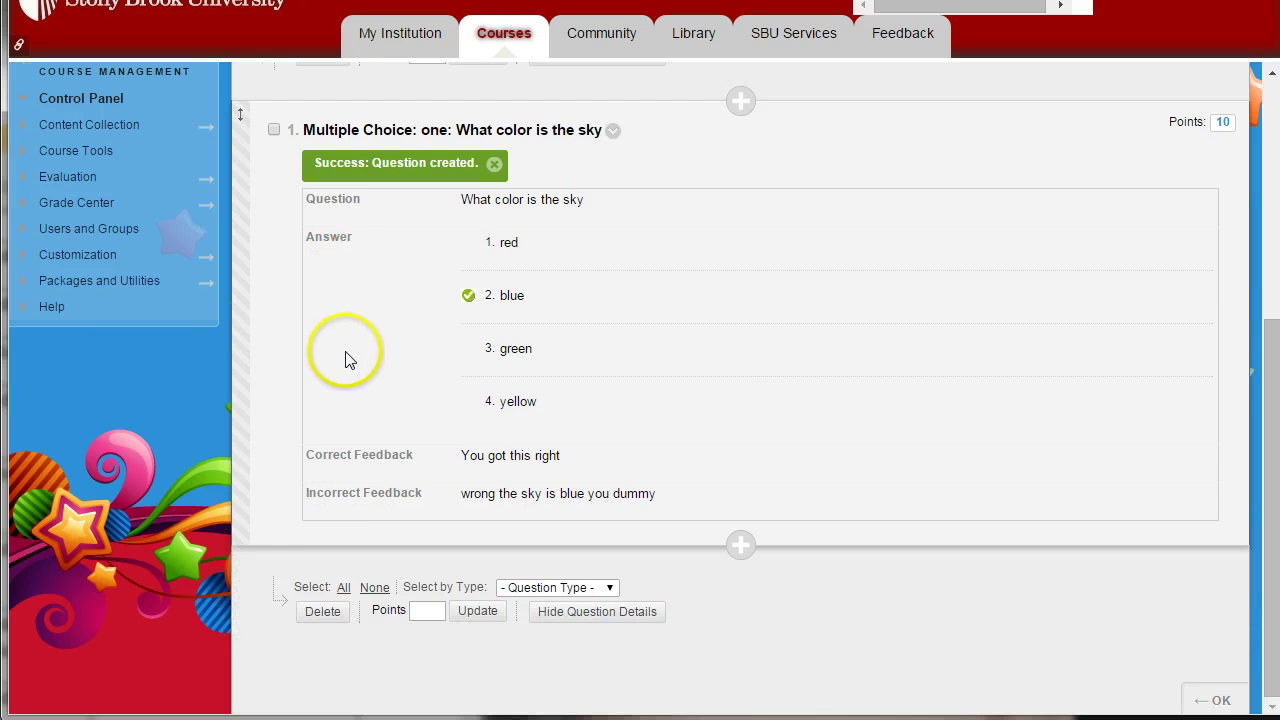
{"action": "scroll", "coordinate": [371, 337], "scroll_direction": "up", "scroll_amount": 3}
{"action": "scroll", "coordinate": [437, 357], "scroll_direction": "down", "scroll_amount": 3}
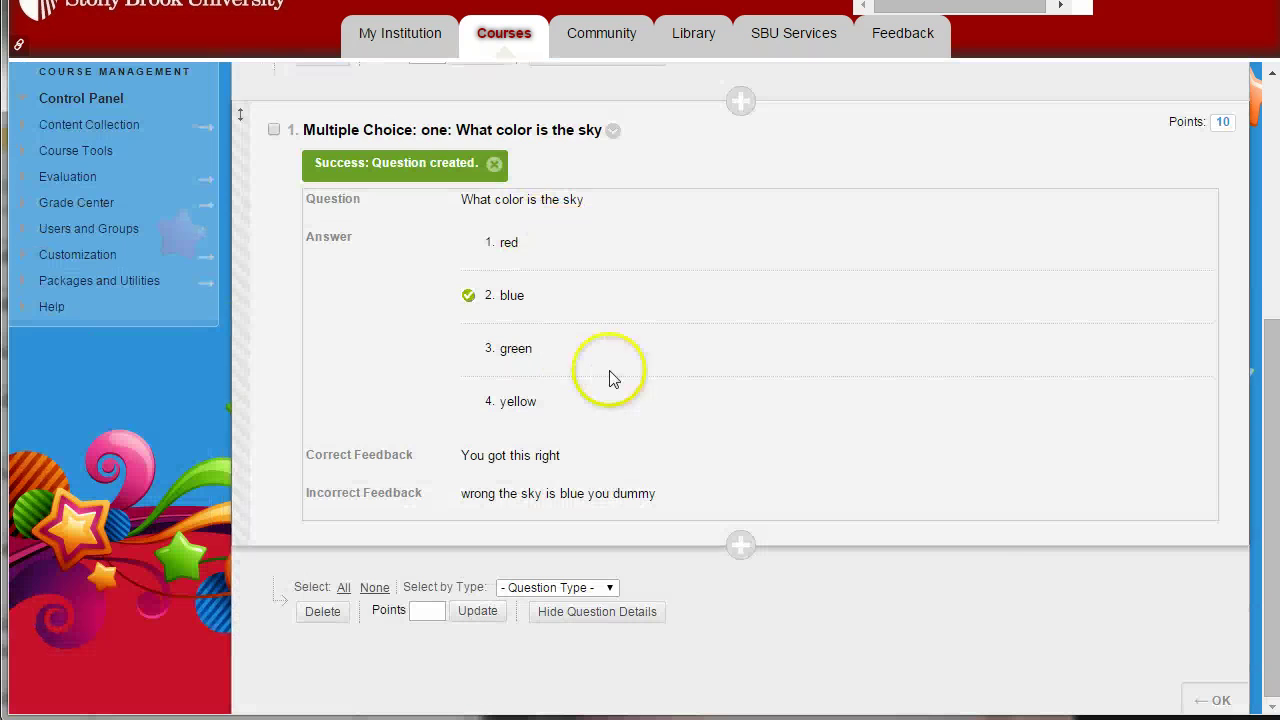
{"action": "left_click", "coordinate": [1205, 697]}
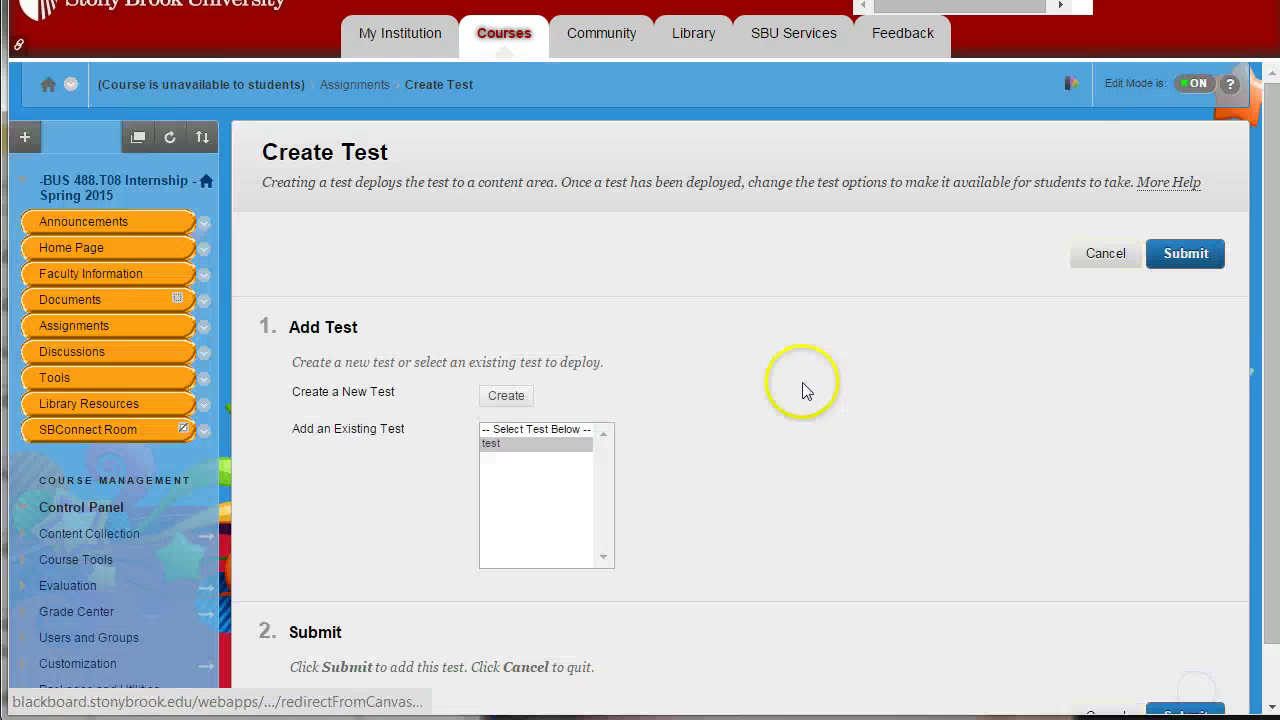
{"action": "scroll", "coordinate": [750, 470], "scroll_direction": "down", "scroll_amount": 1}
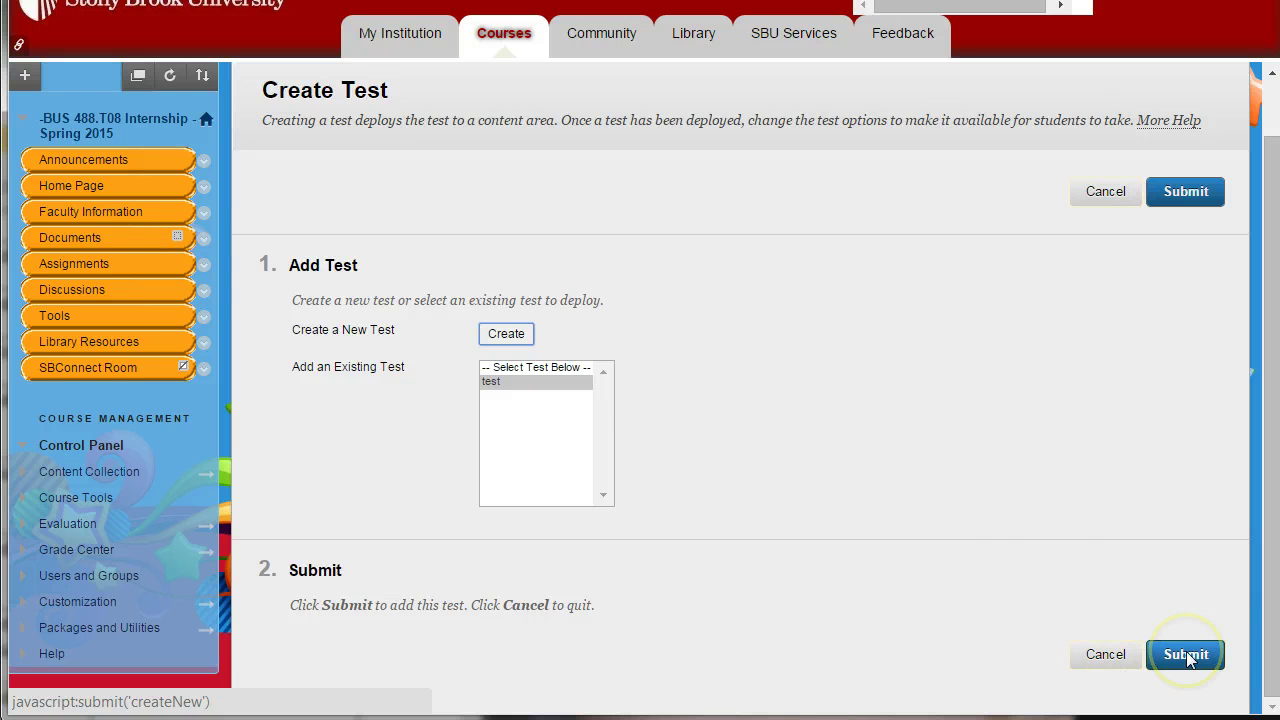
{"action": "scroll", "coordinate": [1000, 528], "scroll_direction": "up", "scroll_amount": 1}
{"action": "scroll", "coordinate": [1005, 531], "scroll_direction": "down", "scroll_amount": 1}
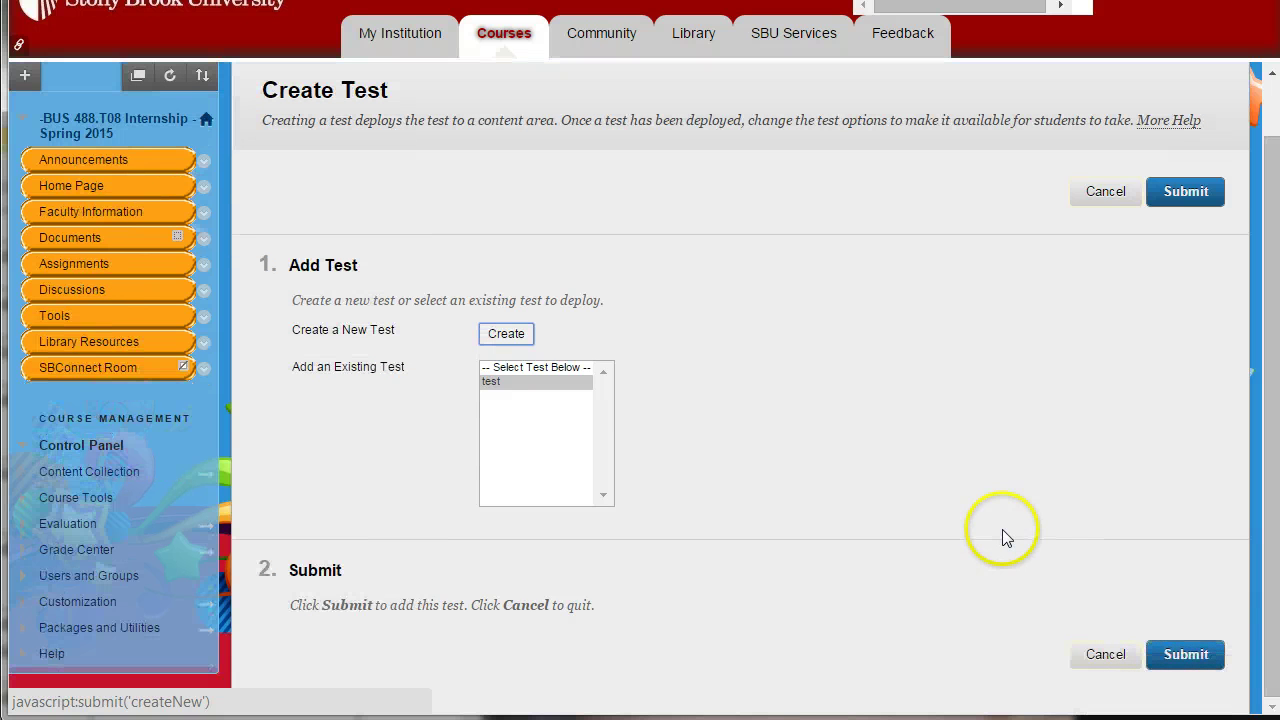
{"action": "left_click", "coordinate": [1182, 655]}
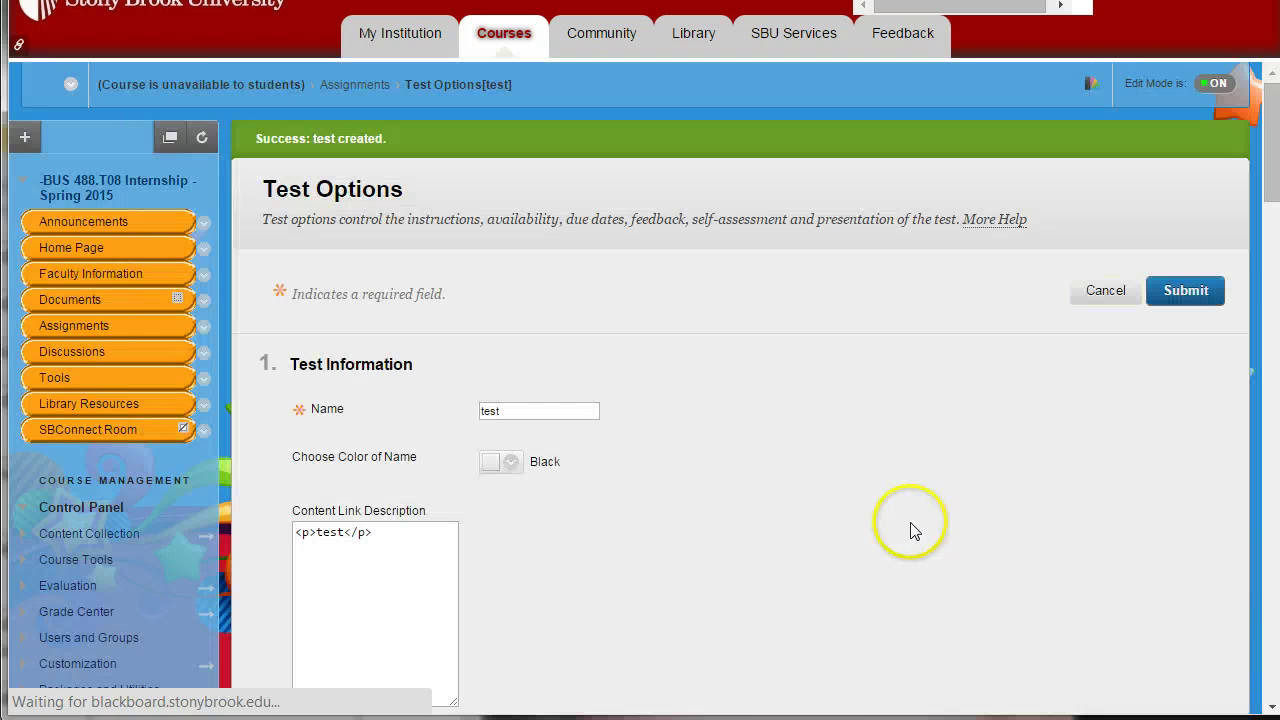
Show both the test description and the test instructions to students before they begin the test.
{"action": "scroll", "coordinate": [815, 480], "scroll_direction": "down", "scroll_amount": 5}
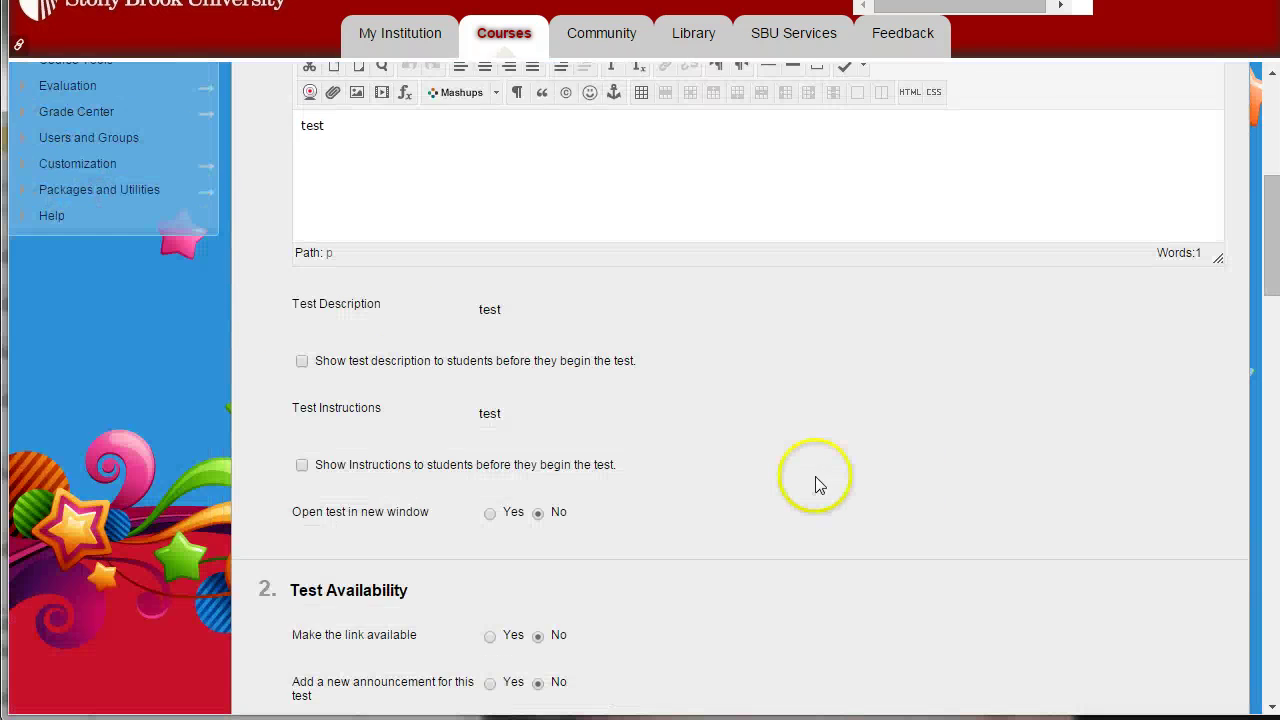
{"action": "scroll", "coordinate": [815, 480], "scroll_direction": "up", "scroll_amount": 5}
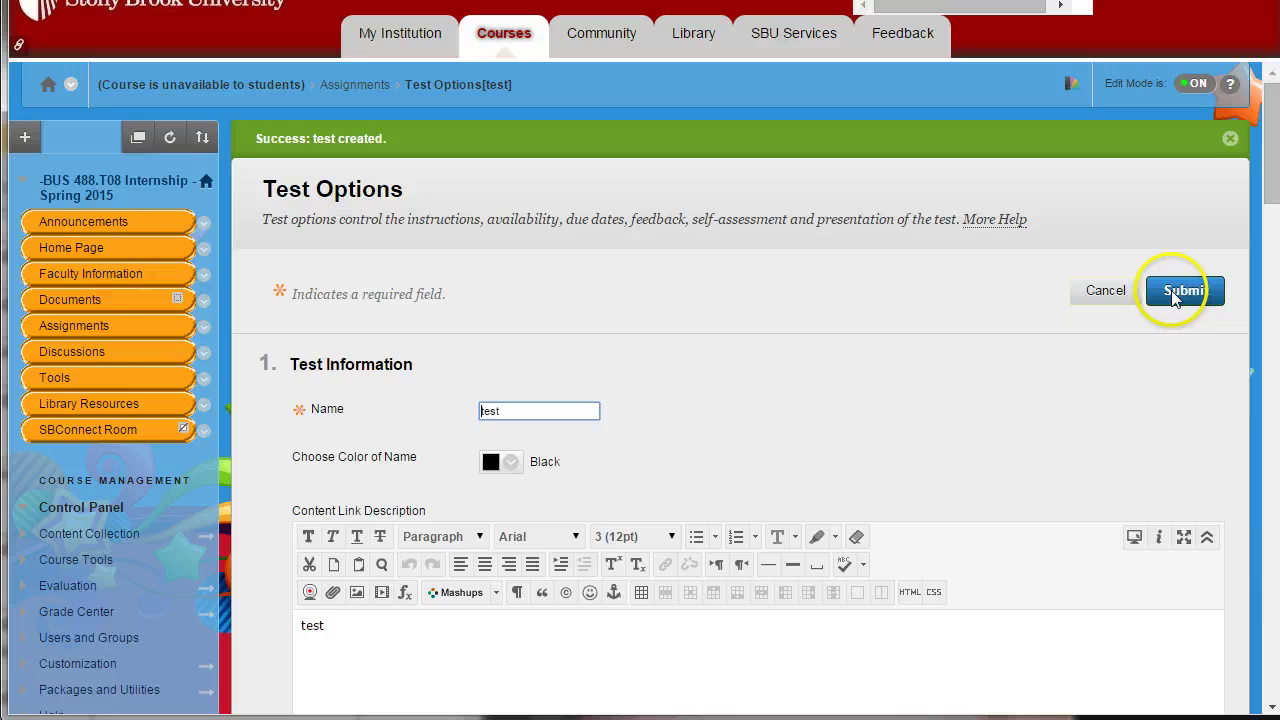
{"action": "scroll", "coordinate": [720, 434], "scroll_direction": "down", "scroll_amount": 5}
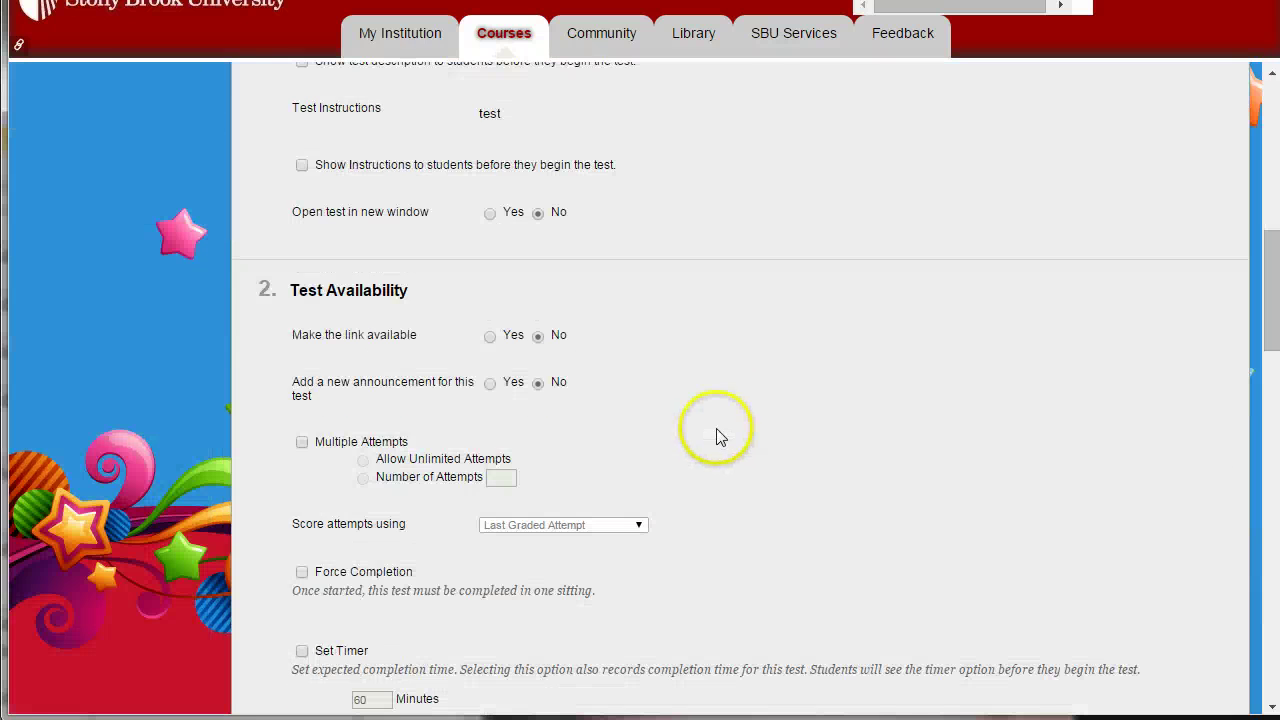
{"action": "scroll", "coordinate": [720, 434], "scroll_direction": "up", "scroll_amount": 5}
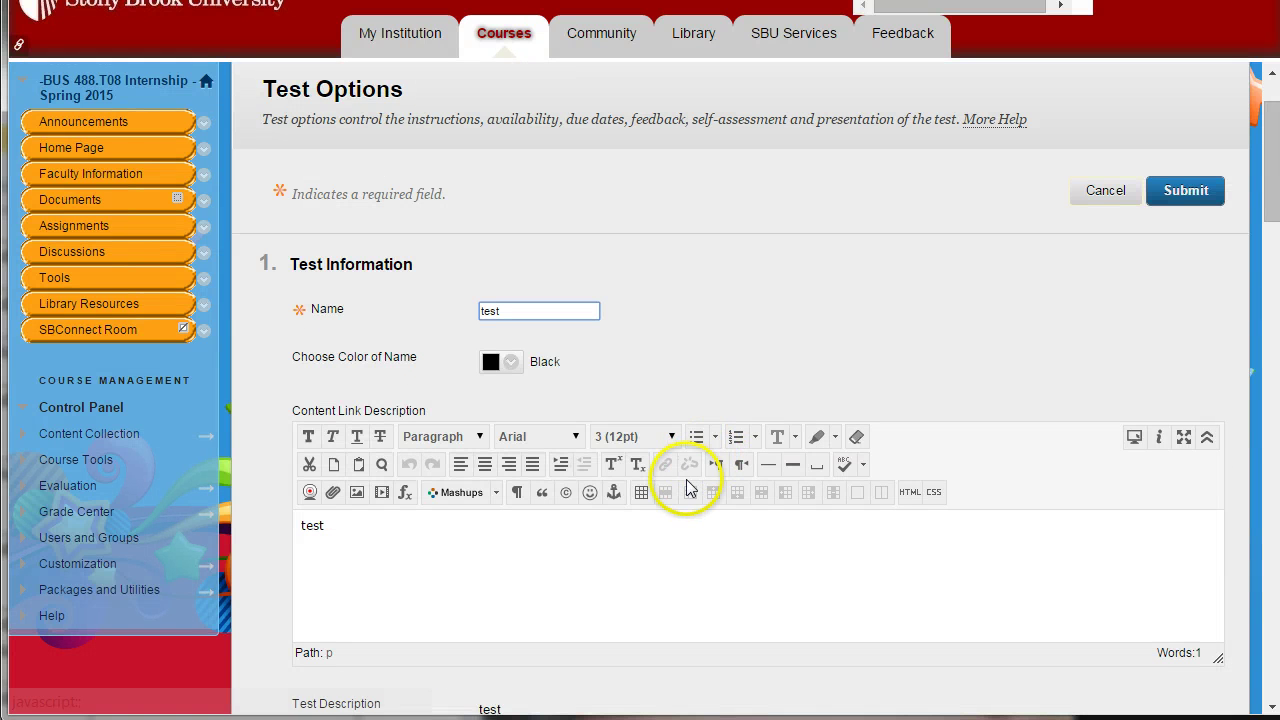
{"action": "scroll", "coordinate": [688, 487], "scroll_direction": "down", "scroll_amount": 4}
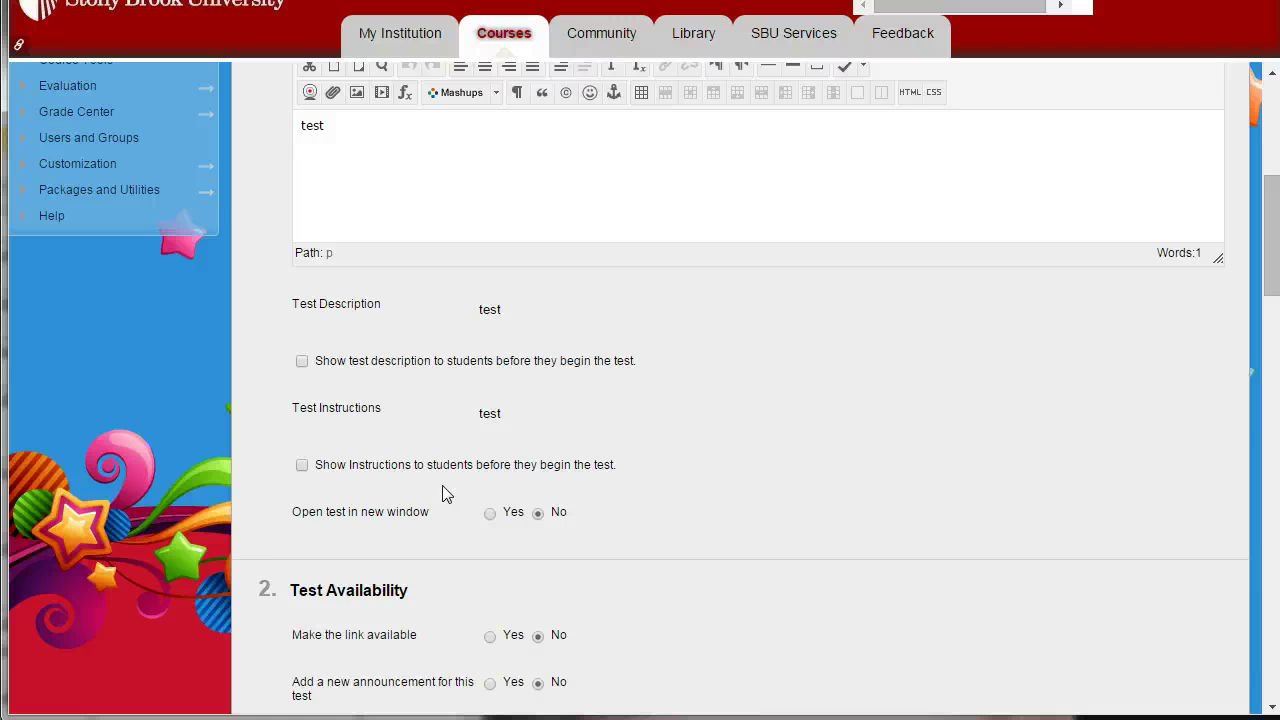
{"action": "left_click", "coordinate": [302, 361]}
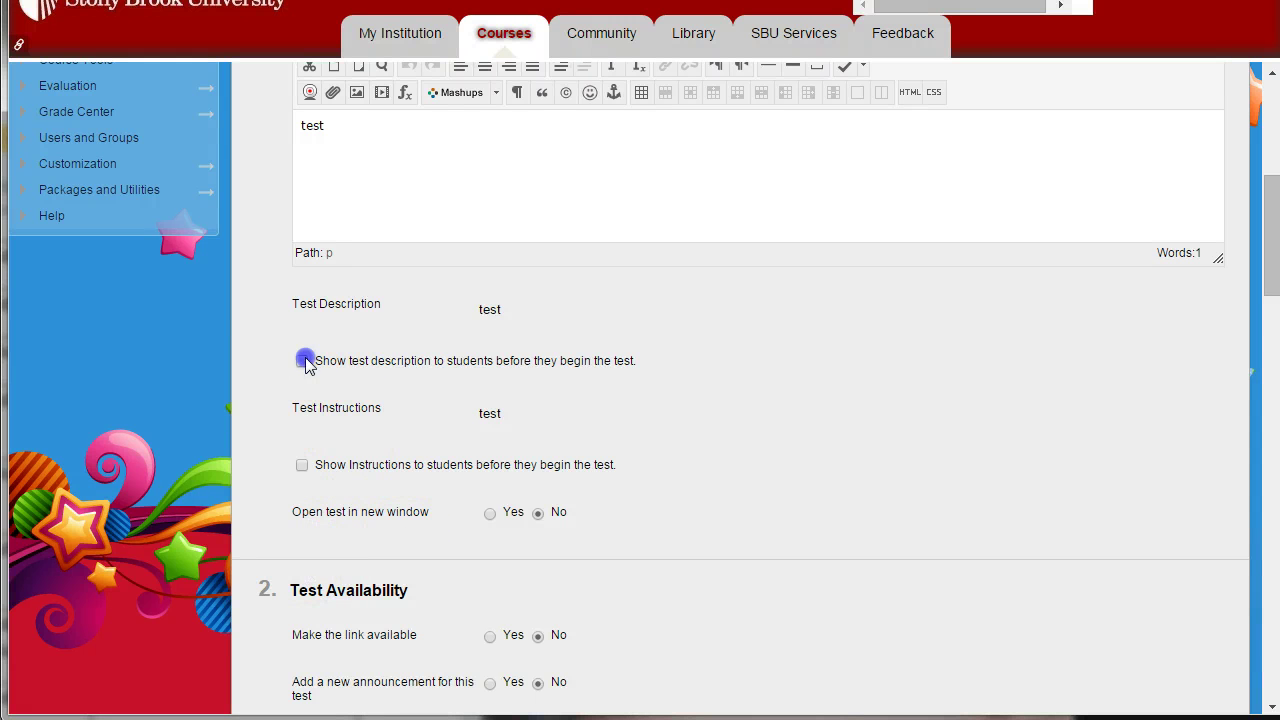
{"action": "left_click", "coordinate": [302, 466]}
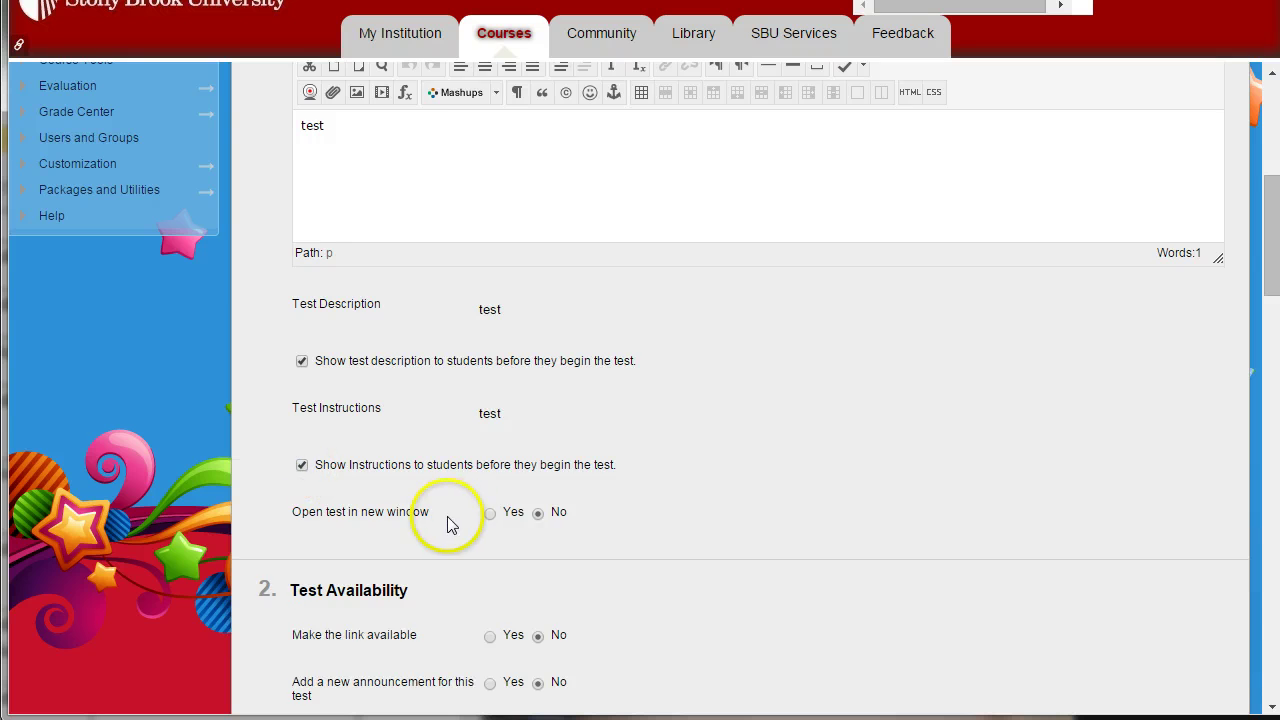
Make the link to the test available in the test availability options.
{"action": "scroll", "coordinate": [440, 500], "scroll_direction": "down", "scroll_amount": 1}
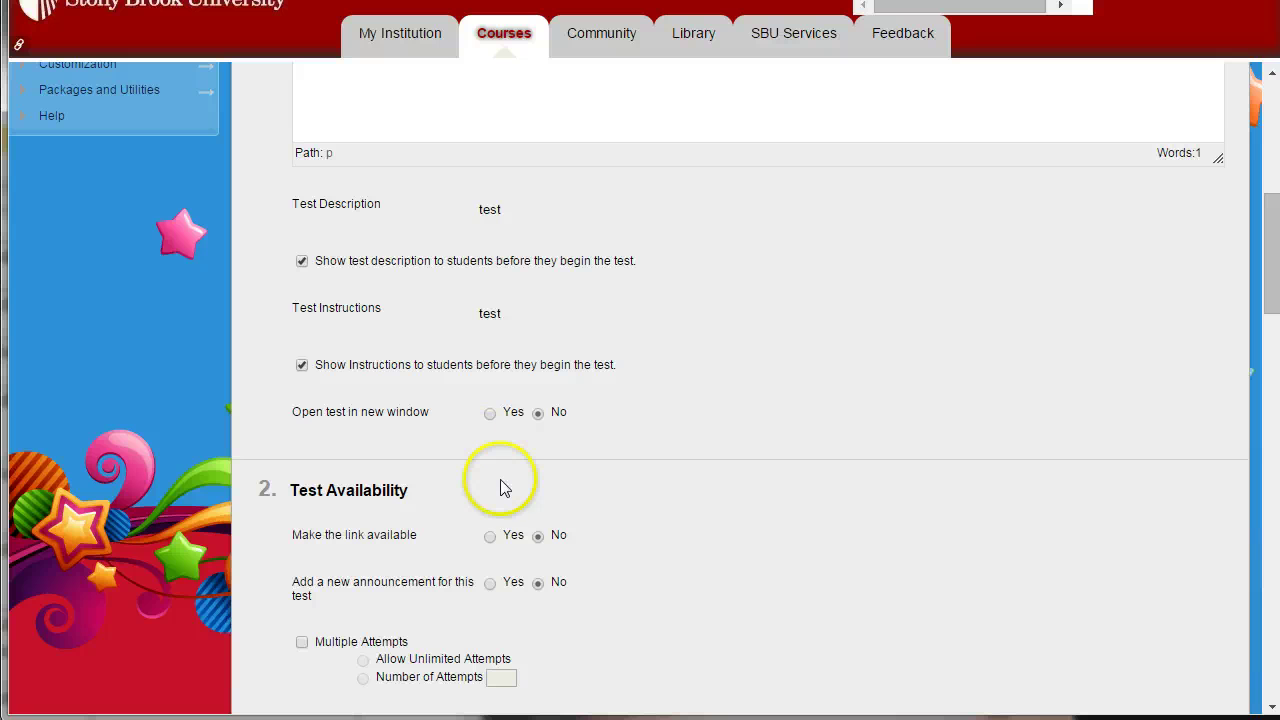
{"action": "scroll", "coordinate": [443, 495], "scroll_direction": "down", "scroll_amount": 1}
{"action": "scroll", "coordinate": [443, 495], "scroll_direction": "down", "scroll_amount": 1}
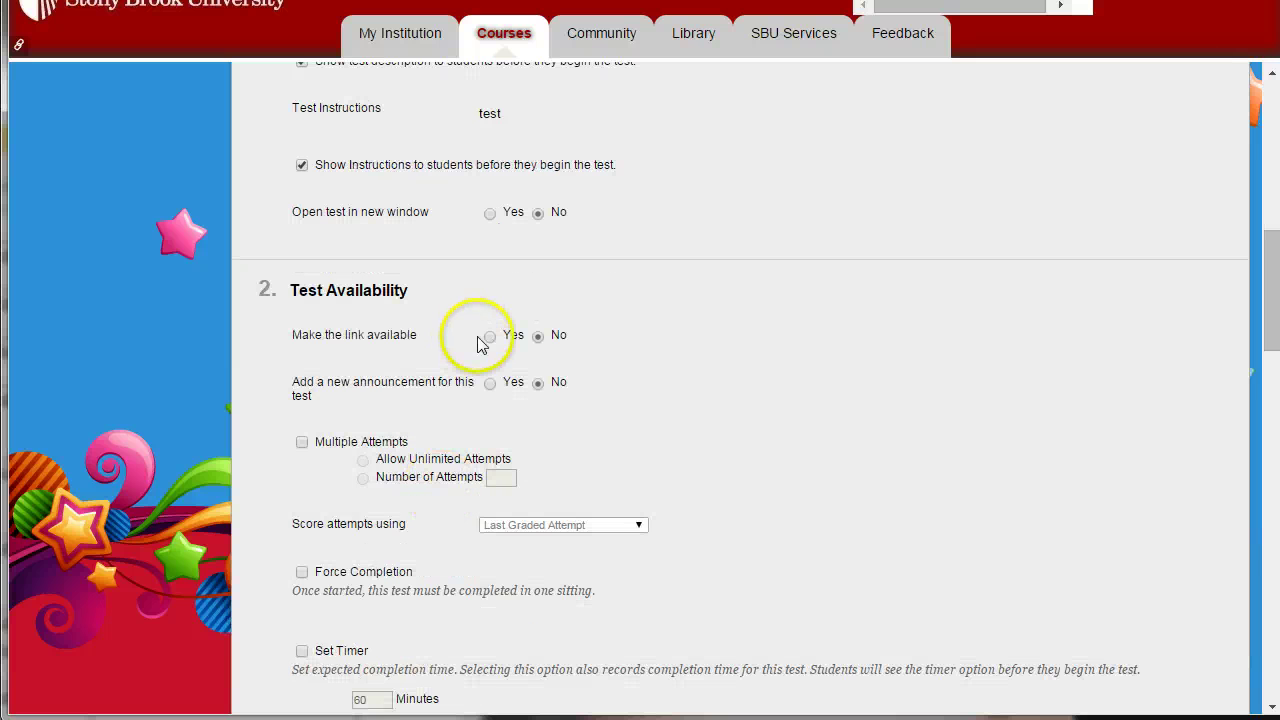
{"action": "left_click", "coordinate": [489, 338]}
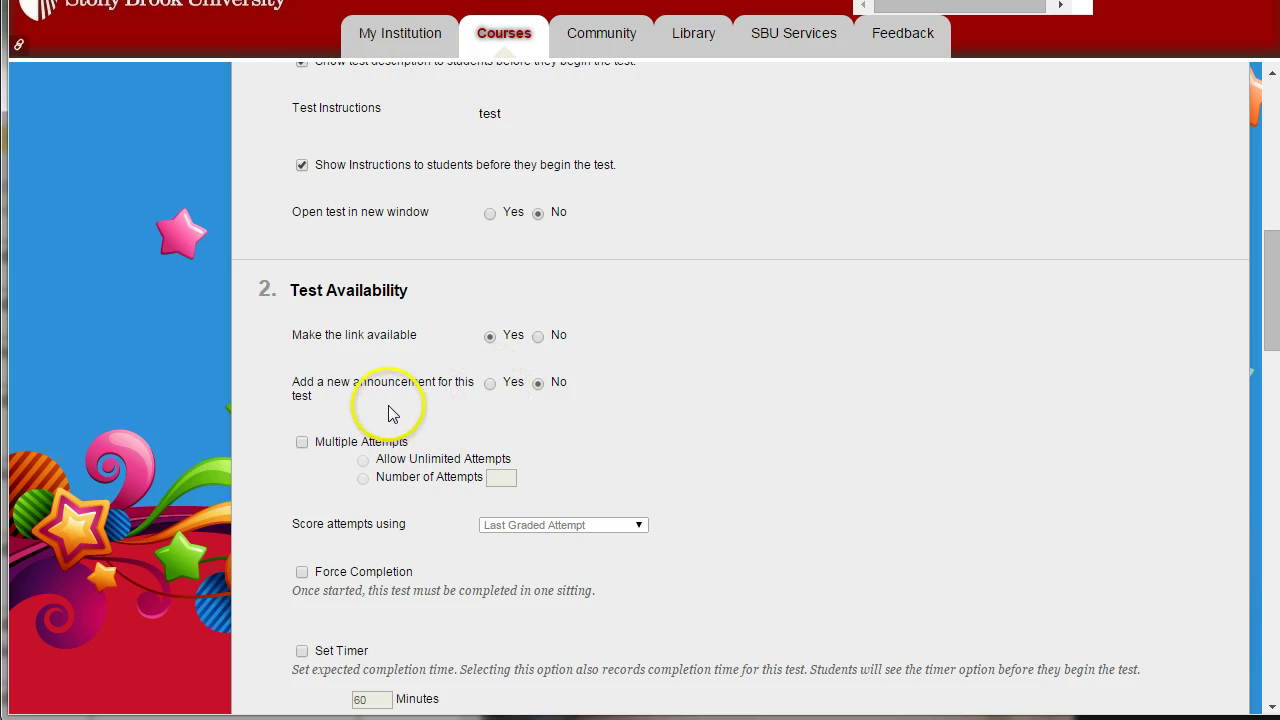
Allow multiple attempts for the test and limit the number of attempts to 2.
{"action": "scroll", "coordinate": [383, 405], "scroll_direction": "down", "scroll_amount": 1}
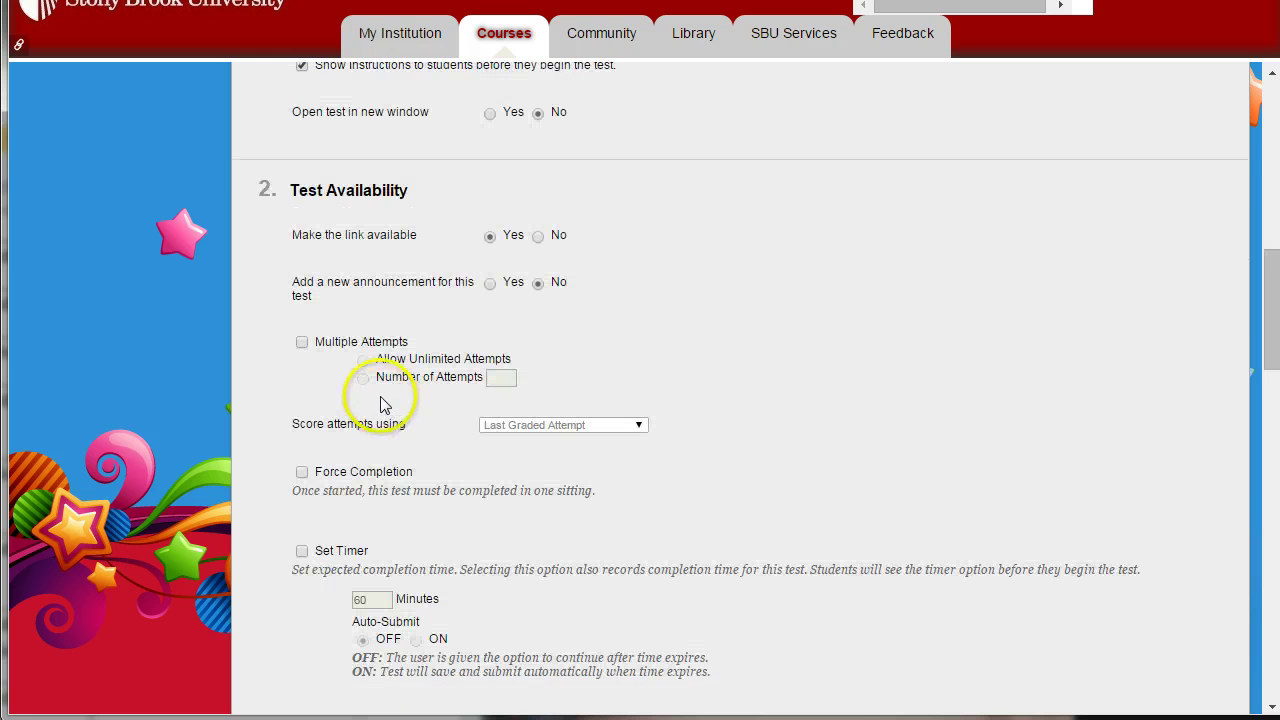
{"action": "left_click", "coordinate": [303, 342]}
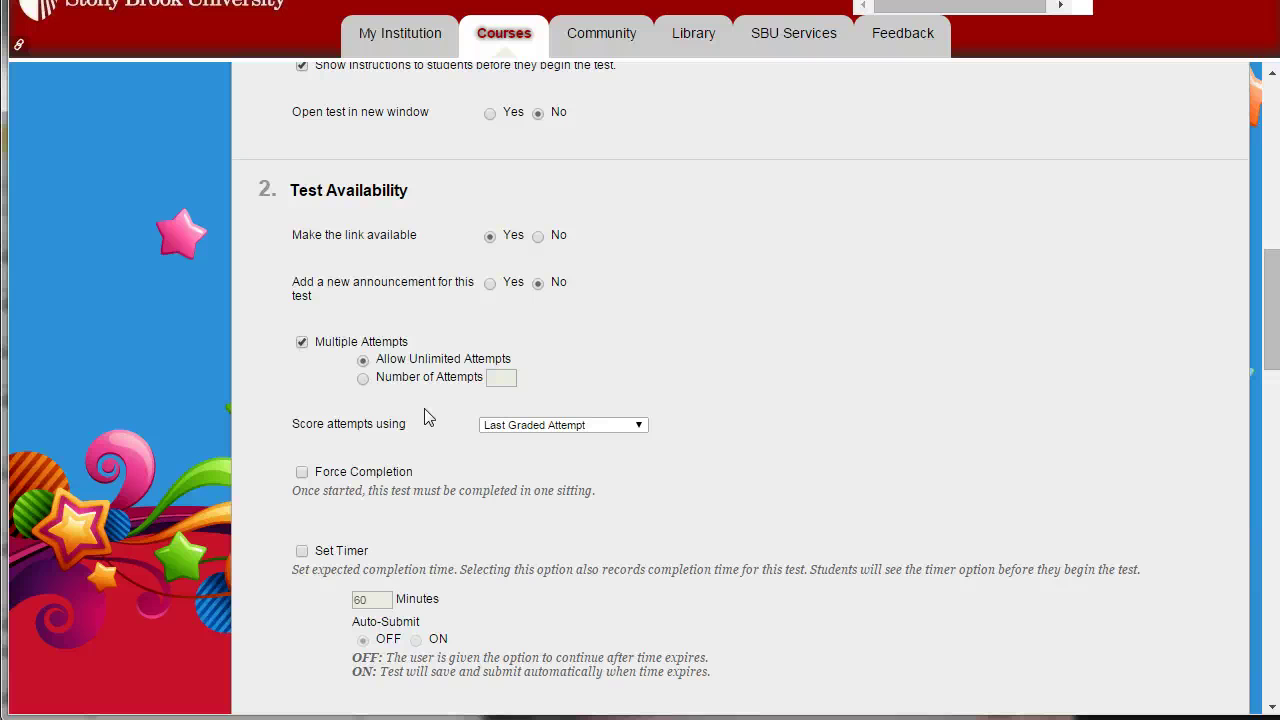
{"action": "left_click", "coordinate": [364, 379]}
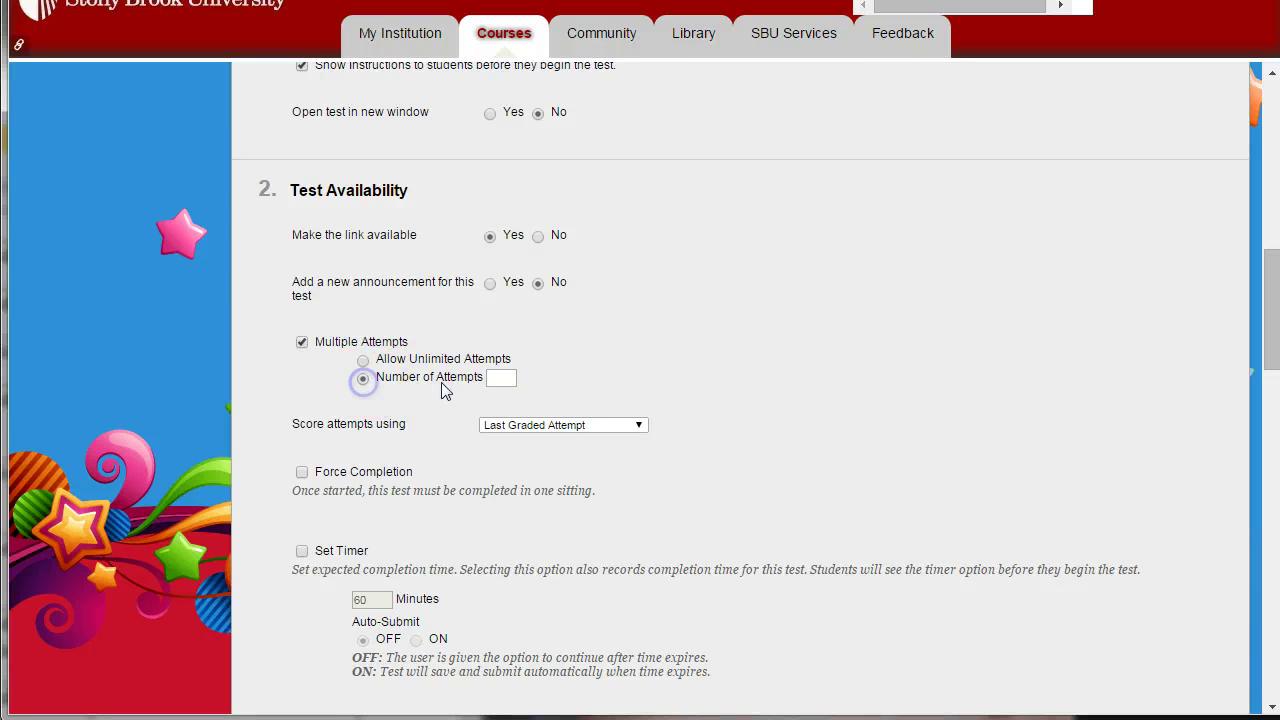
{"action": "left_click", "coordinate": [500, 377]}
{"action": "type", "text": "2"}
{"action": "left_click", "coordinate": [306, 400]}
Try scoring attempts using Highest Grade, and restore the scoring to Last Graded Attempt.
{"action": "scroll", "coordinate": [478, 468], "scroll_direction": "down", "scroll_amount": 2}
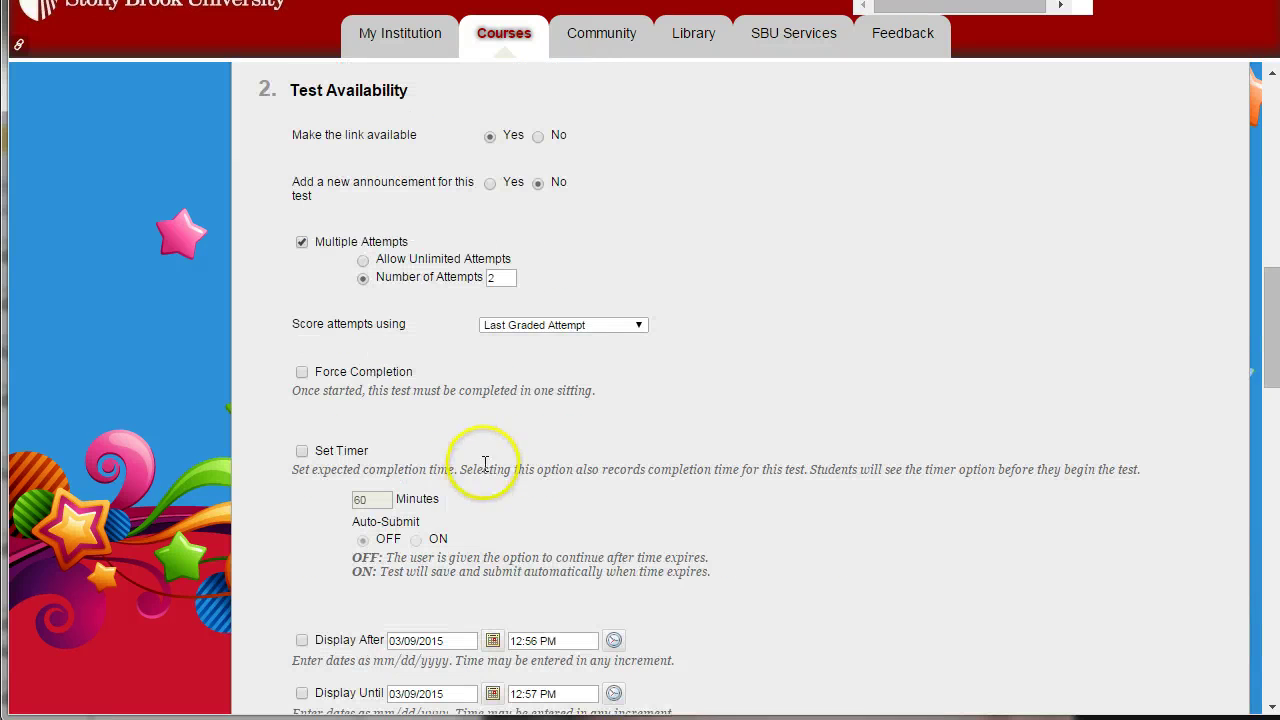
{"action": "left_click", "coordinate": [627, 324]}
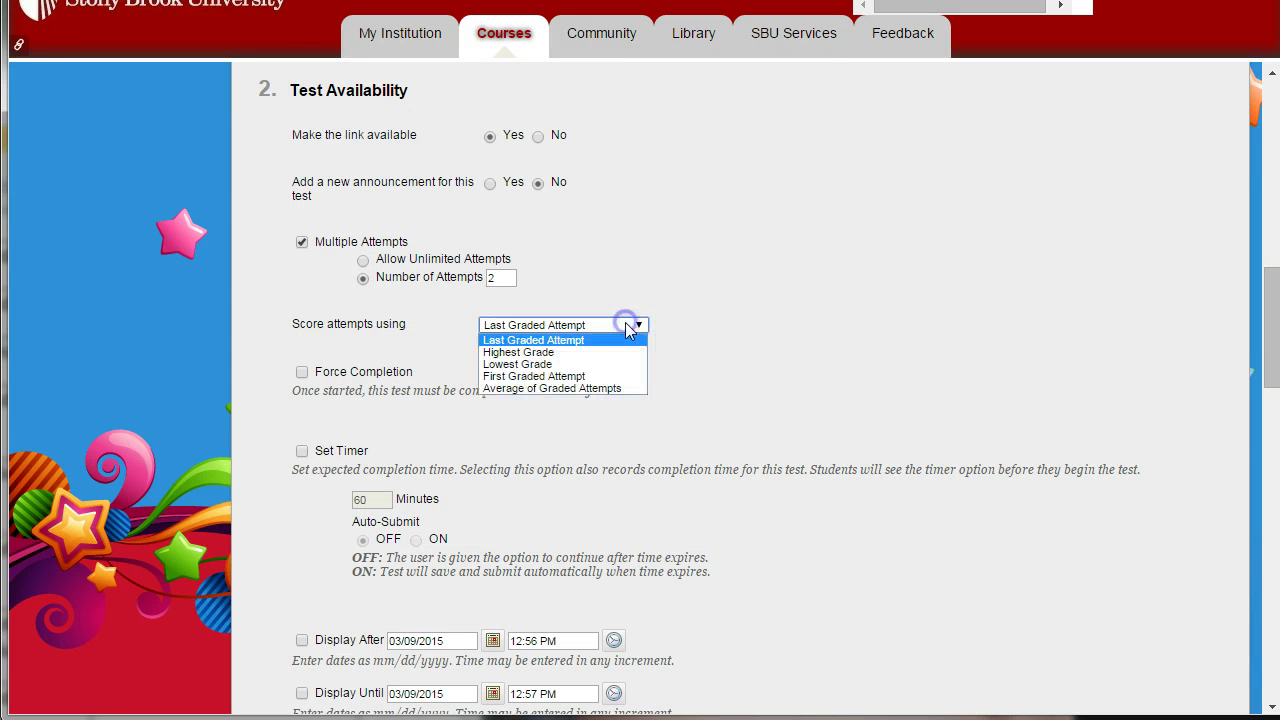
{"action": "left_click", "coordinate": [566, 355]}
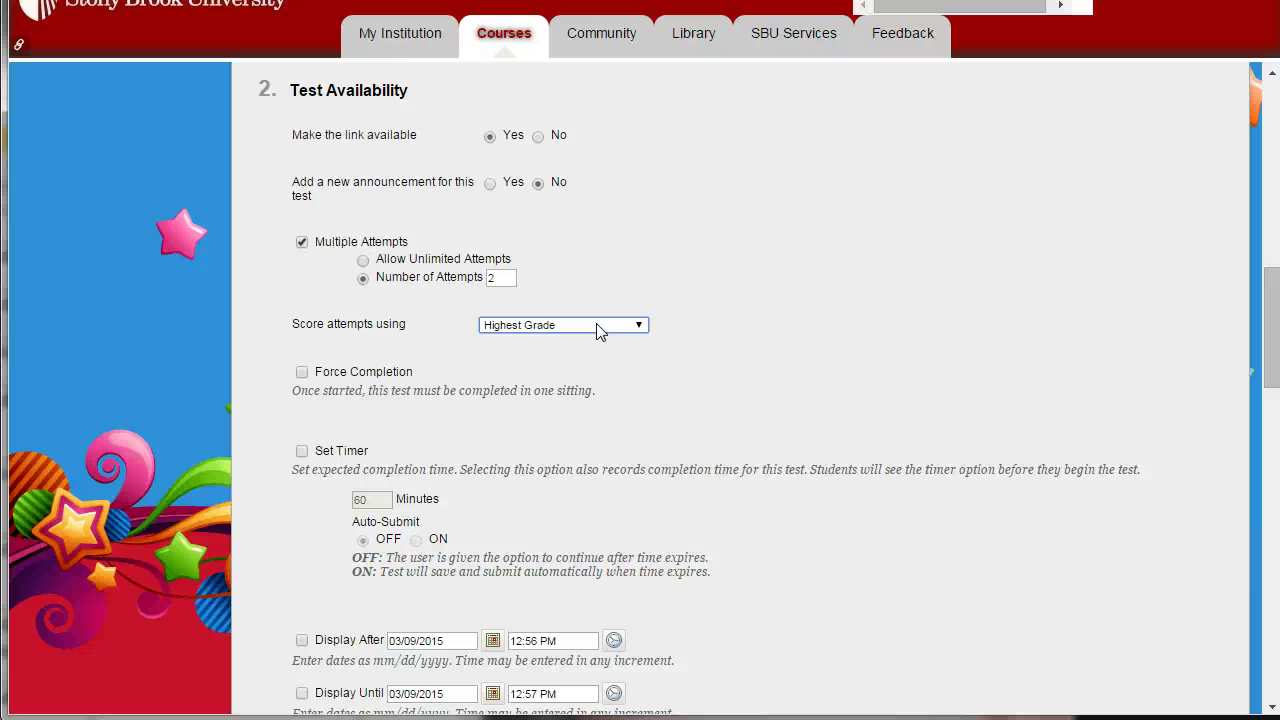
{"action": "left_click", "coordinate": [637, 332]}
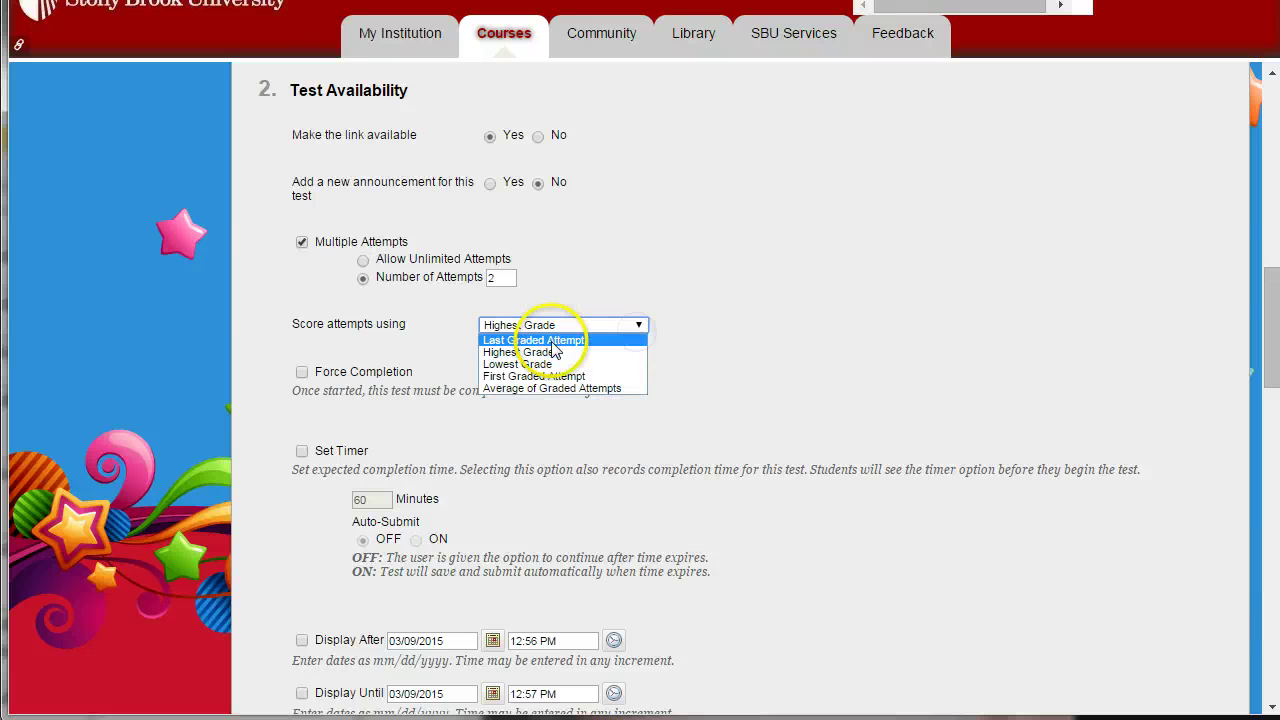
{"action": "left_click", "coordinate": [553, 340]}
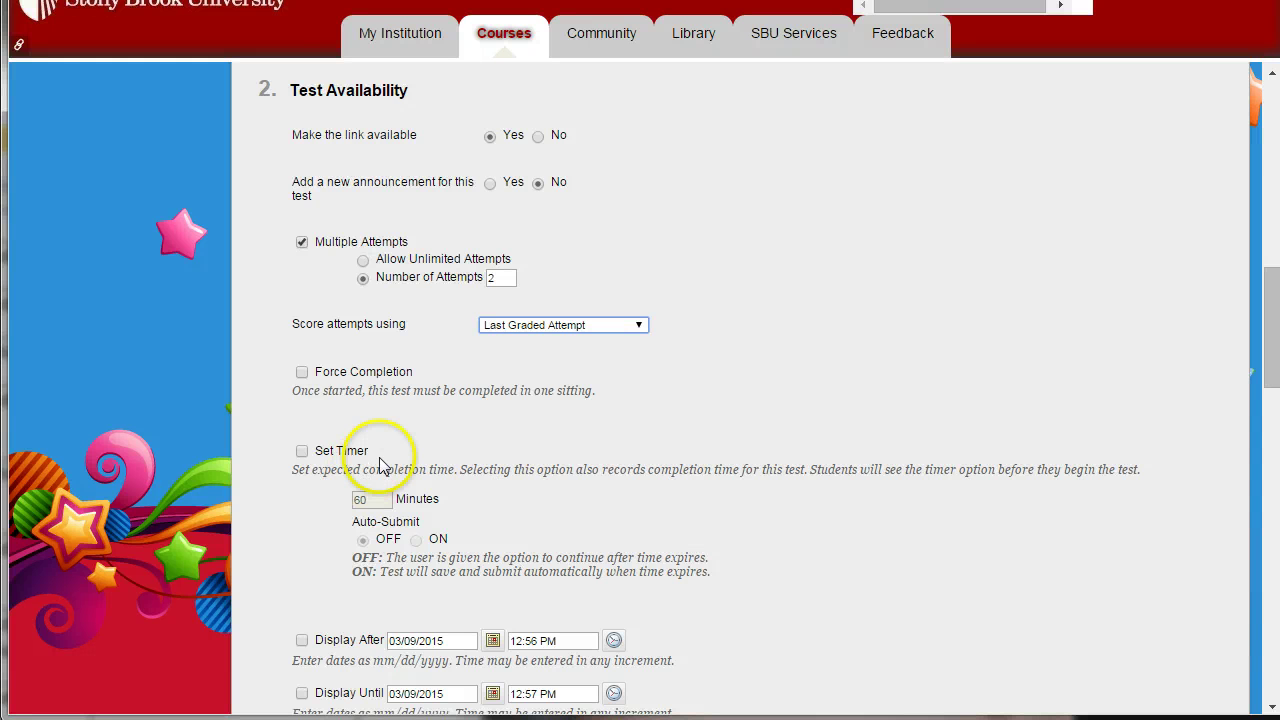
{"action": "left_click", "coordinate": [400, 417]}
Try the Force Completion option for the test and turn it off again.
{"action": "scroll", "coordinate": [513, 443], "scroll_direction": "down", "scroll_amount": 1}
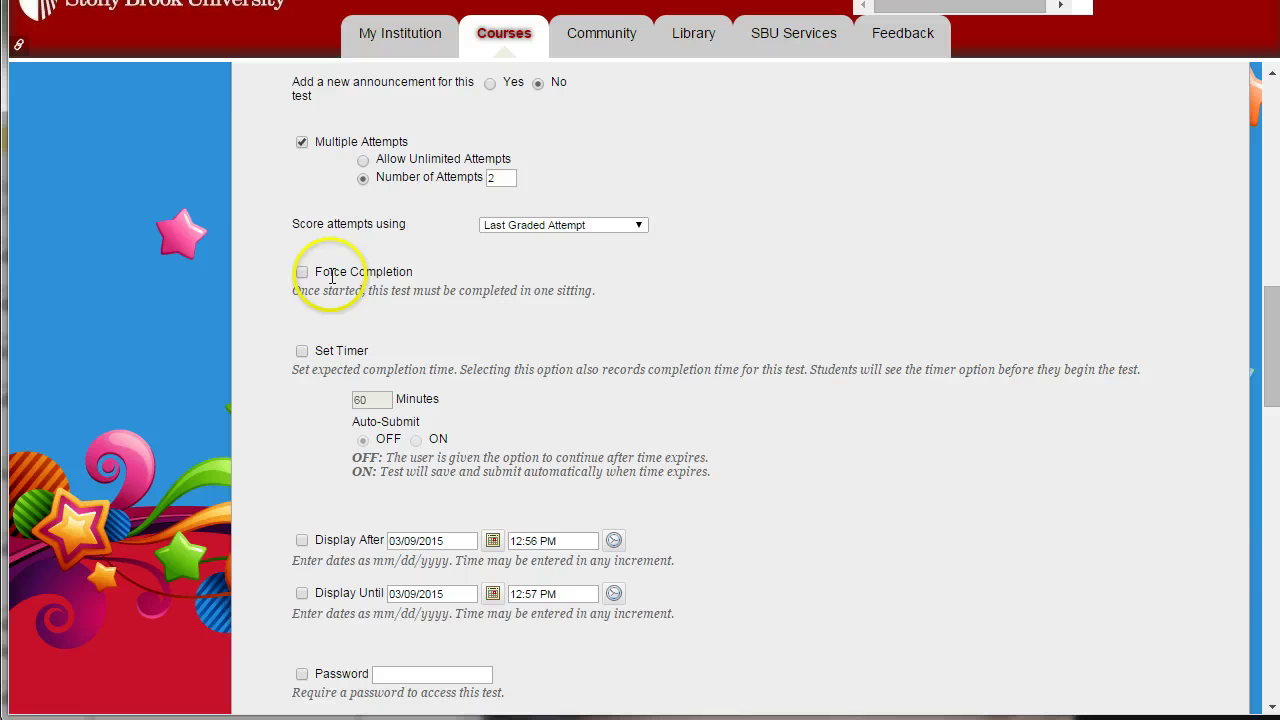
{"action": "left_click", "coordinate": [302, 272]}
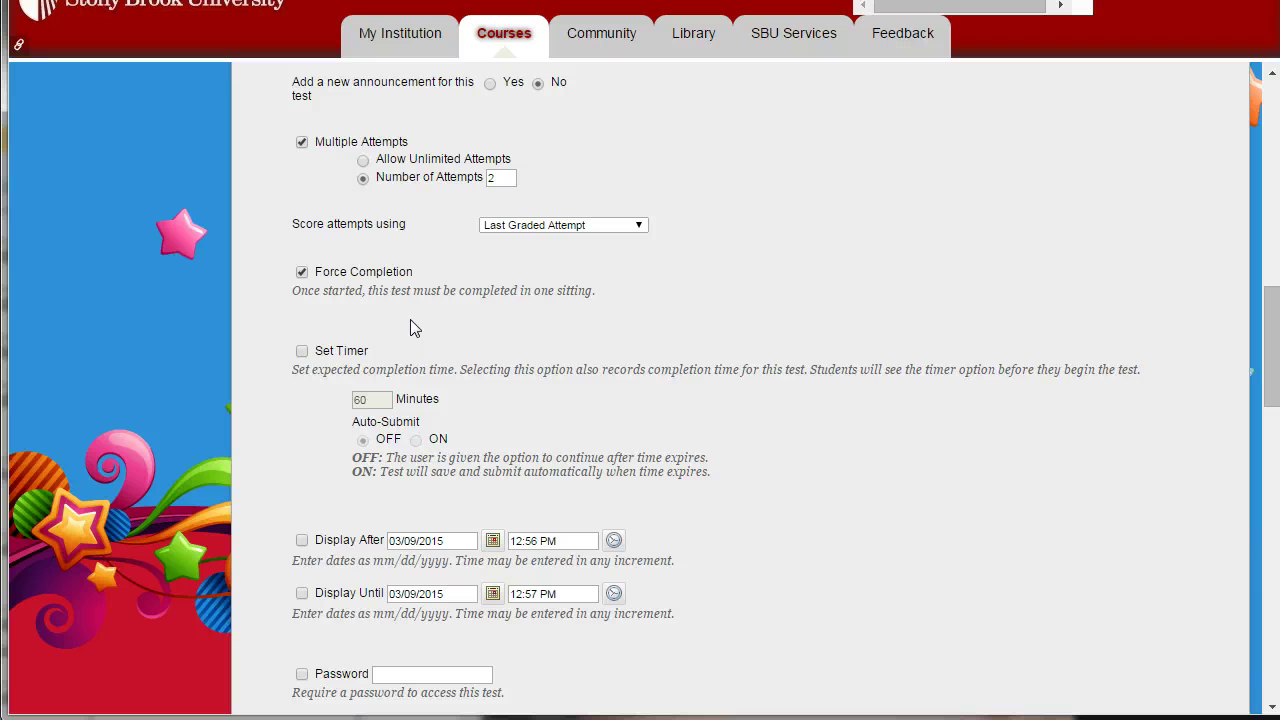
{"action": "left_click", "coordinate": [302, 272]}
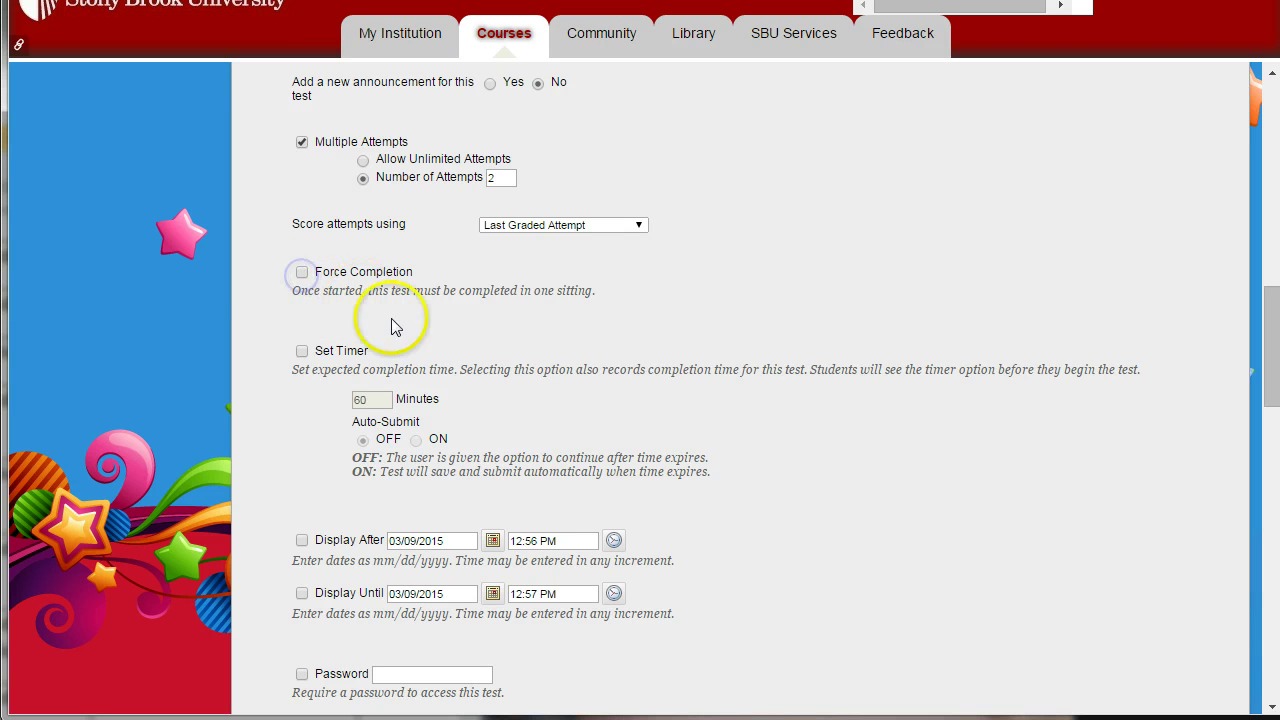
Turn on the 60-minute test timer with Auto-Submit off.
{"action": "scroll", "coordinate": [321, 407], "scroll_direction": "down", "scroll_amount": 1}
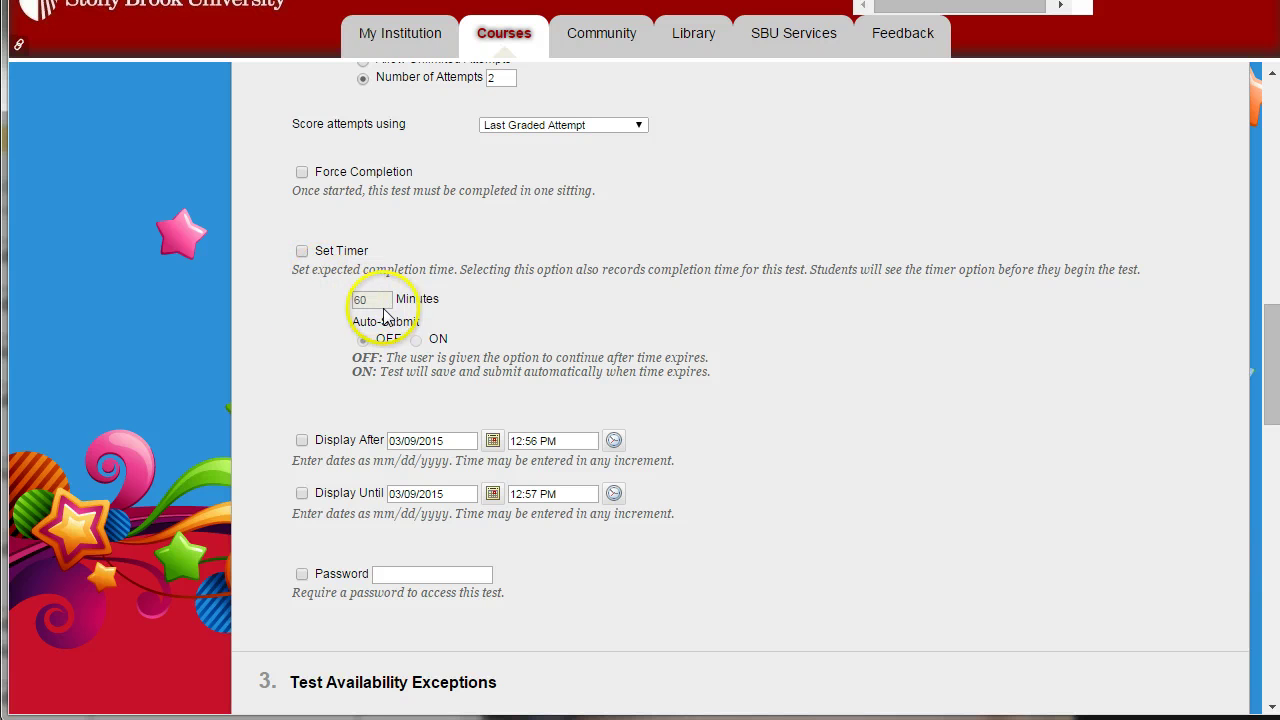
{"action": "left_click", "coordinate": [301, 251]}
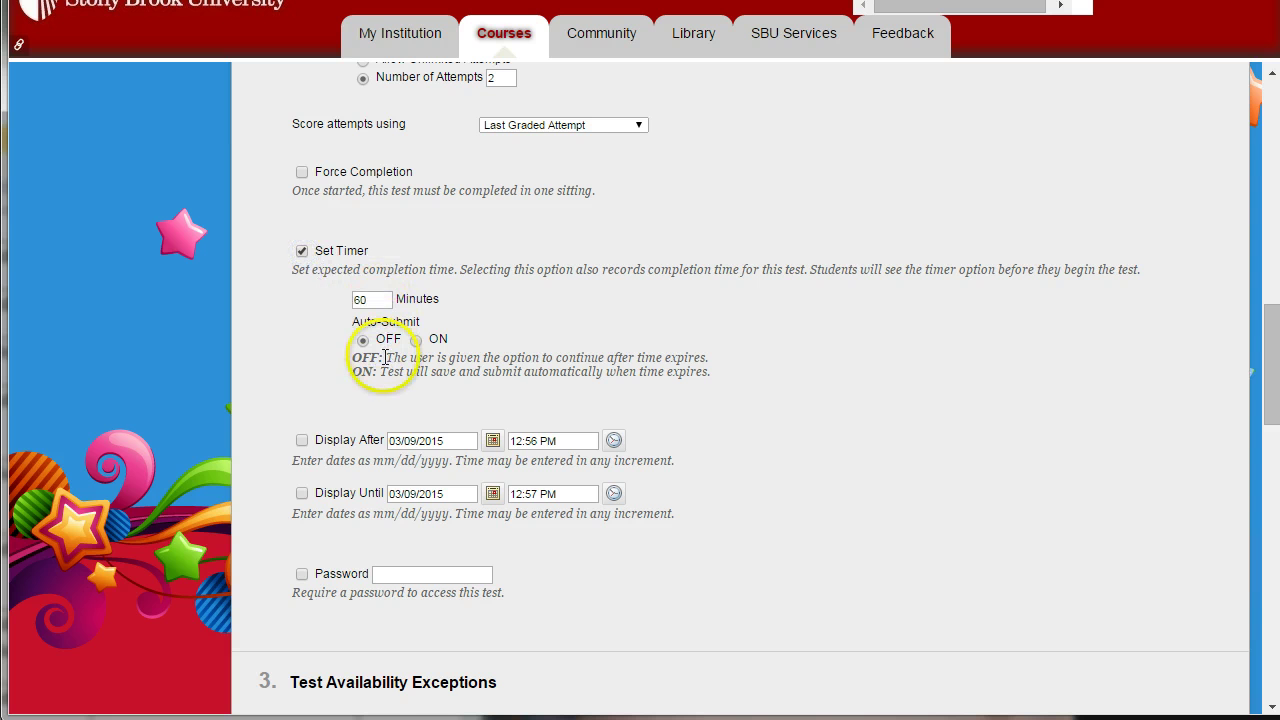
{"action": "scroll", "coordinate": [345, 395], "scroll_direction": "down", "scroll_amount": 1}
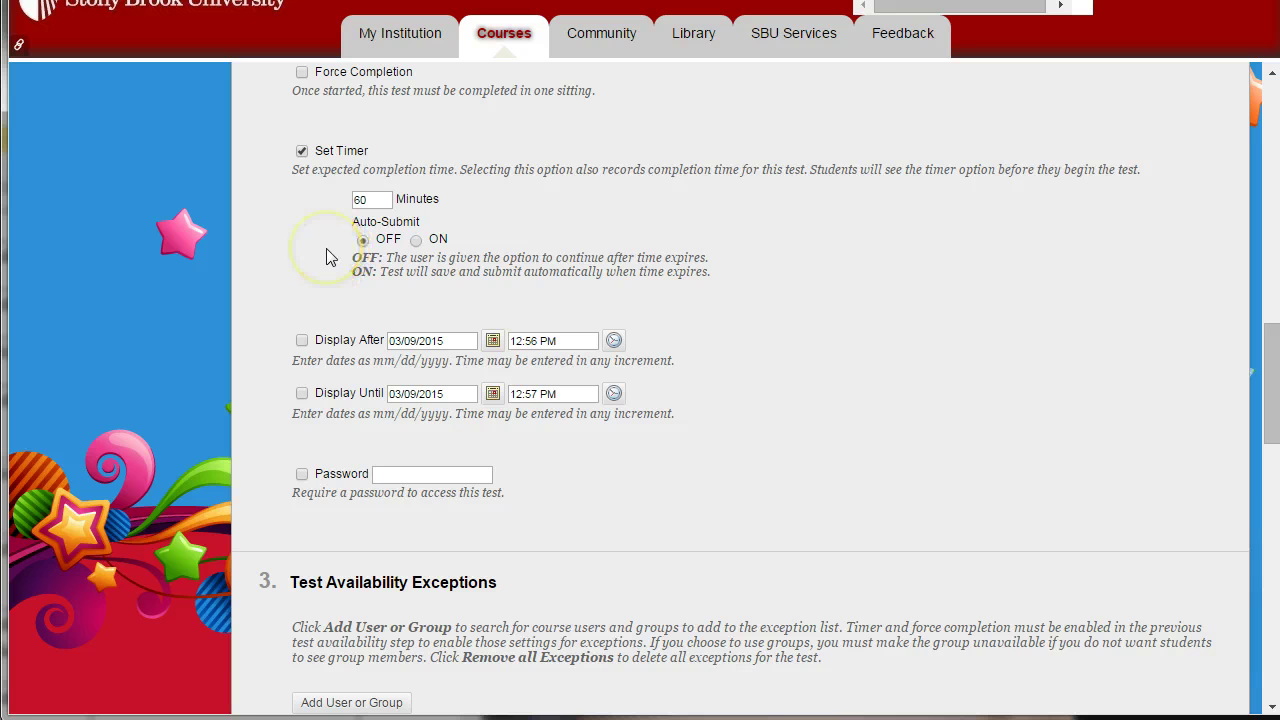
Display the test after 03/09/2015 12:56 PM and until 03/16/2015 12:57 PM.
{"action": "scroll", "coordinate": [314, 343], "scroll_direction": "down", "scroll_amount": 1}
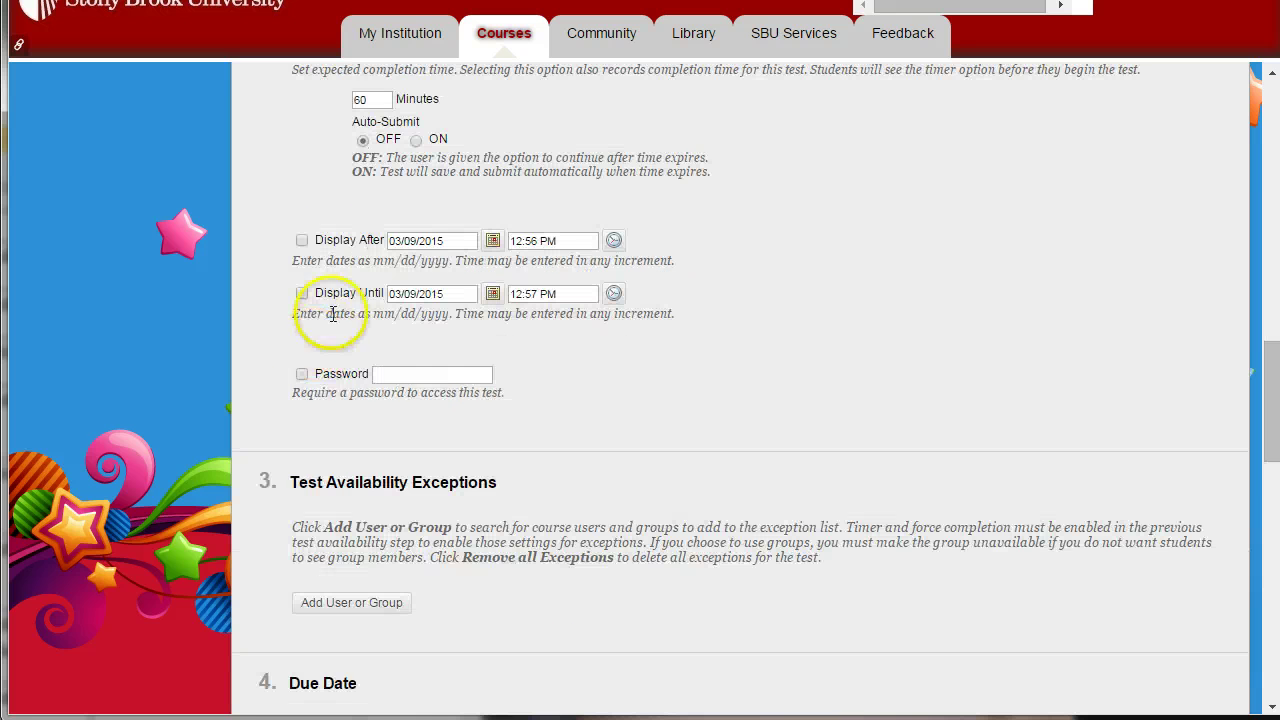
{"action": "left_click", "coordinate": [302, 241]}
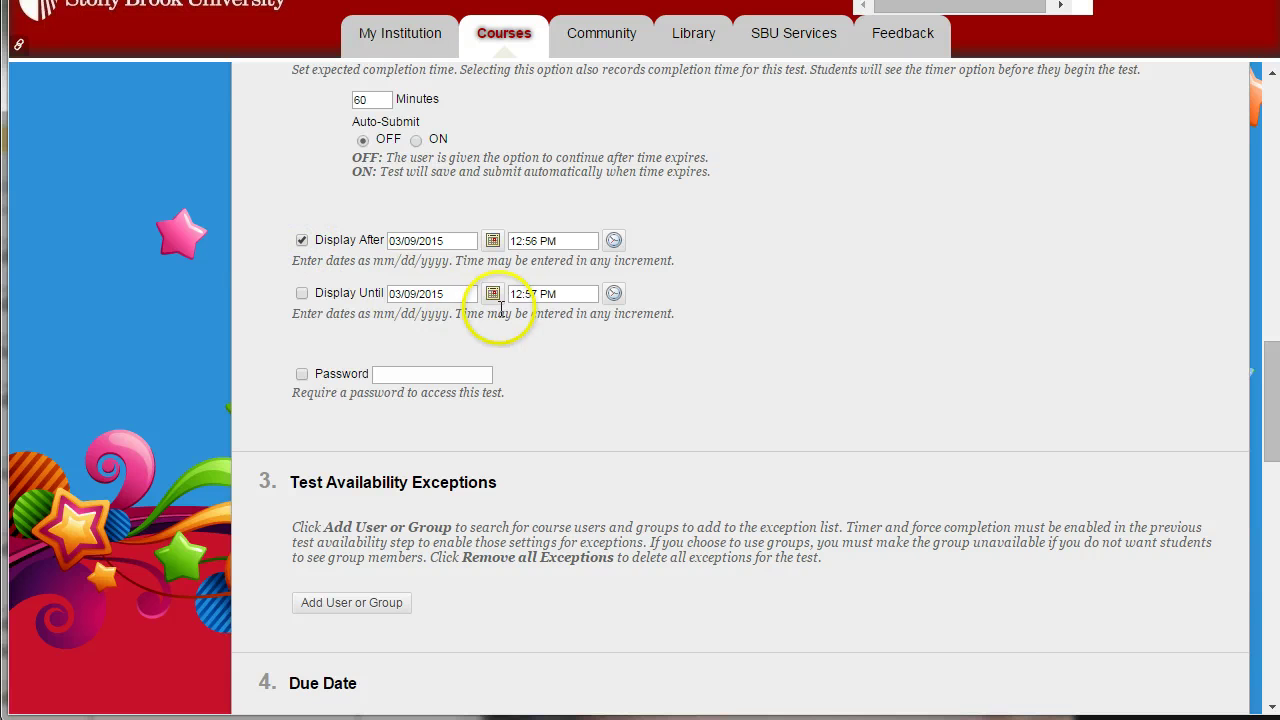
{"action": "left_click", "coordinate": [490, 300]}
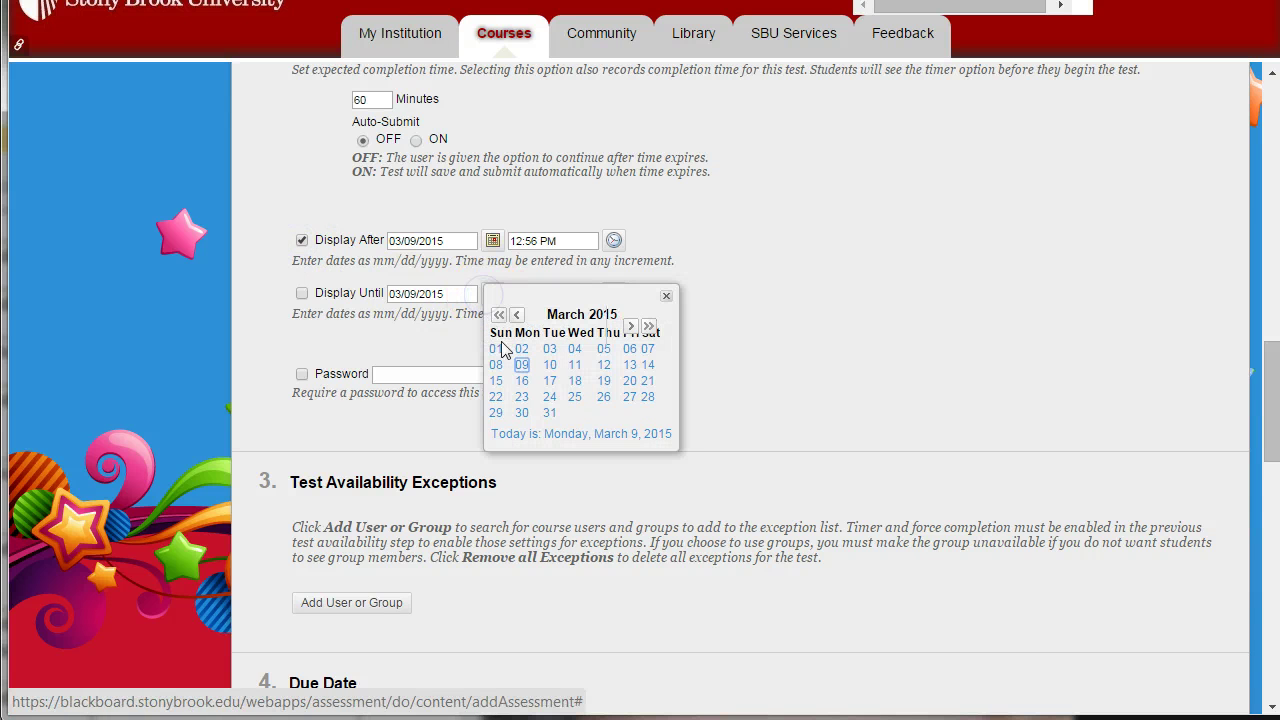
{"action": "left_click", "coordinate": [521, 380]}
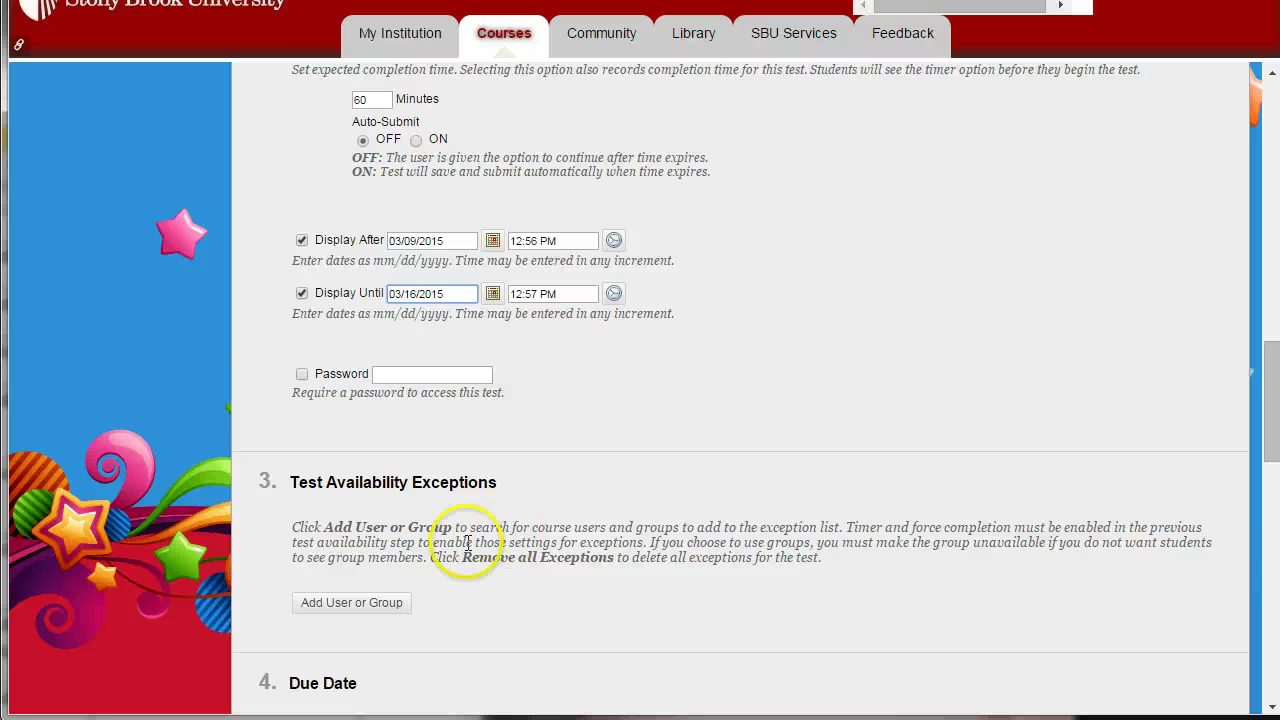
Set the due date to 03/10/2015 11:59 PM and do not allow students to start the test once it has passed.
{"action": "scroll", "coordinate": [491, 491], "scroll_direction": "down", "scroll_amount": 2}
{"action": "scroll", "coordinate": [516, 422], "scroll_direction": "down", "scroll_amount": 3}
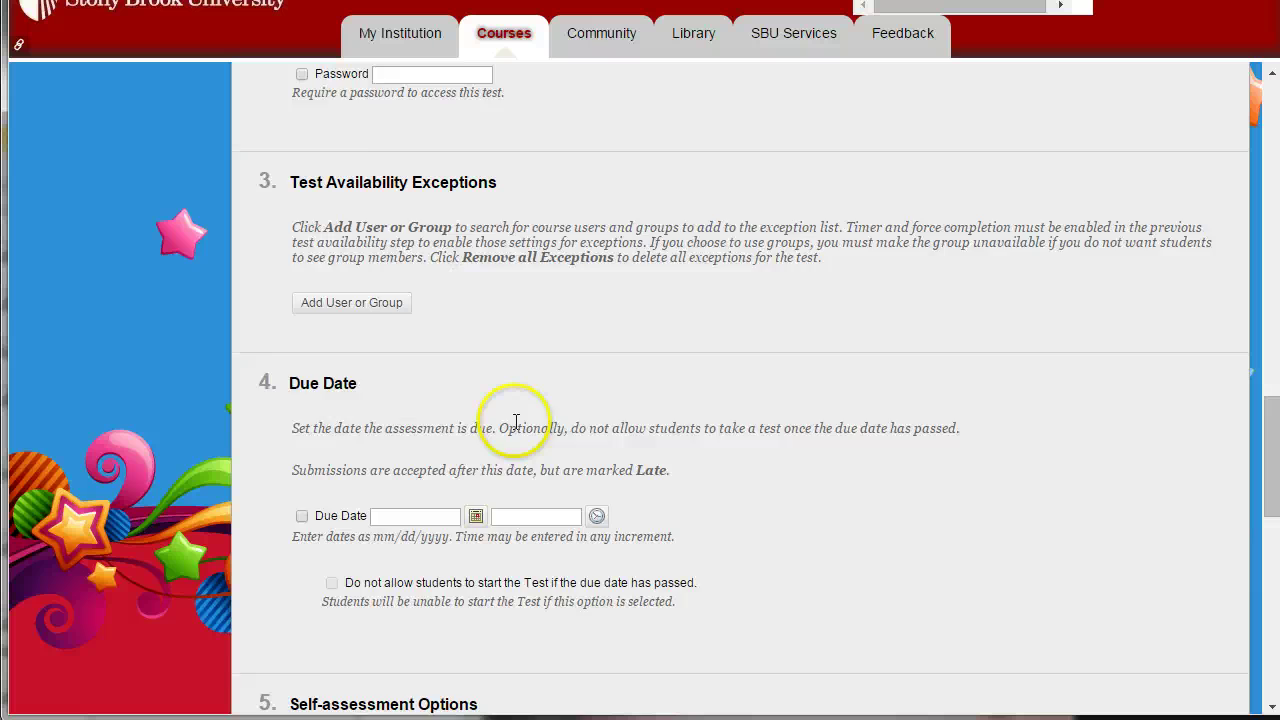
{"action": "left_click", "coordinate": [302, 317]}
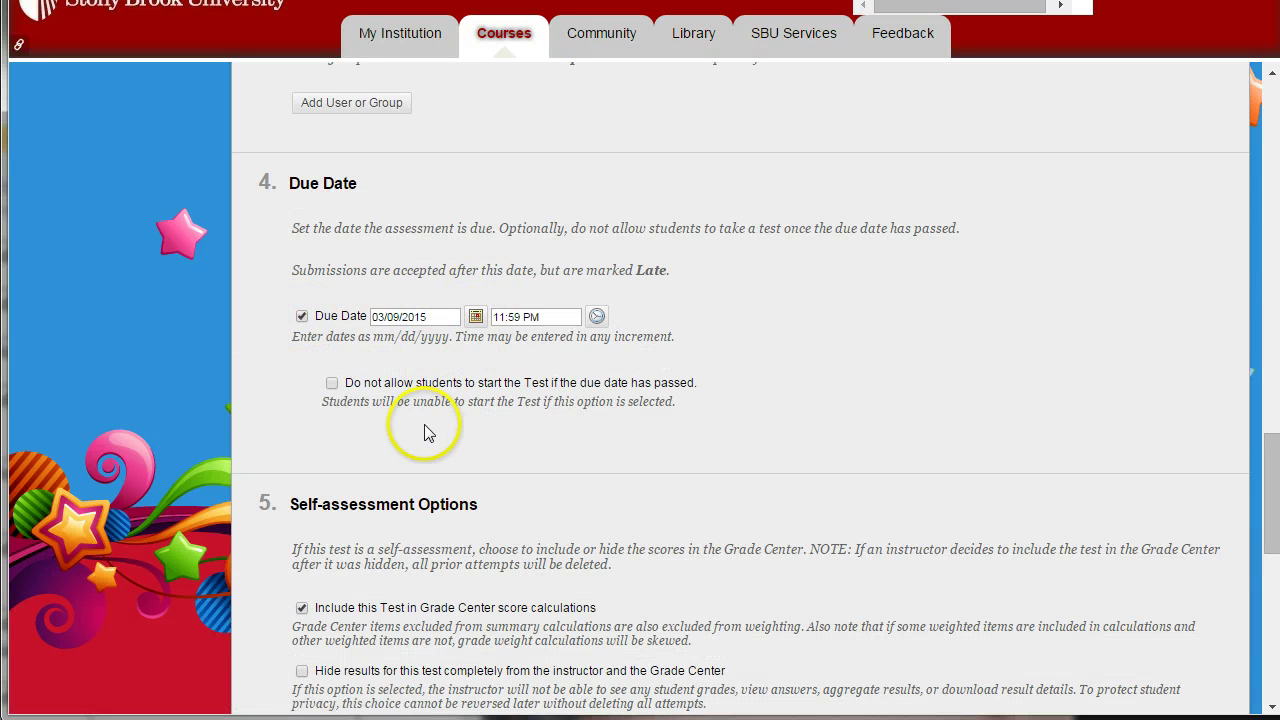
{"action": "scroll", "coordinate": [425, 425], "scroll_direction": "down", "scroll_amount": 1}
{"action": "left_click", "coordinate": [470, 217]}
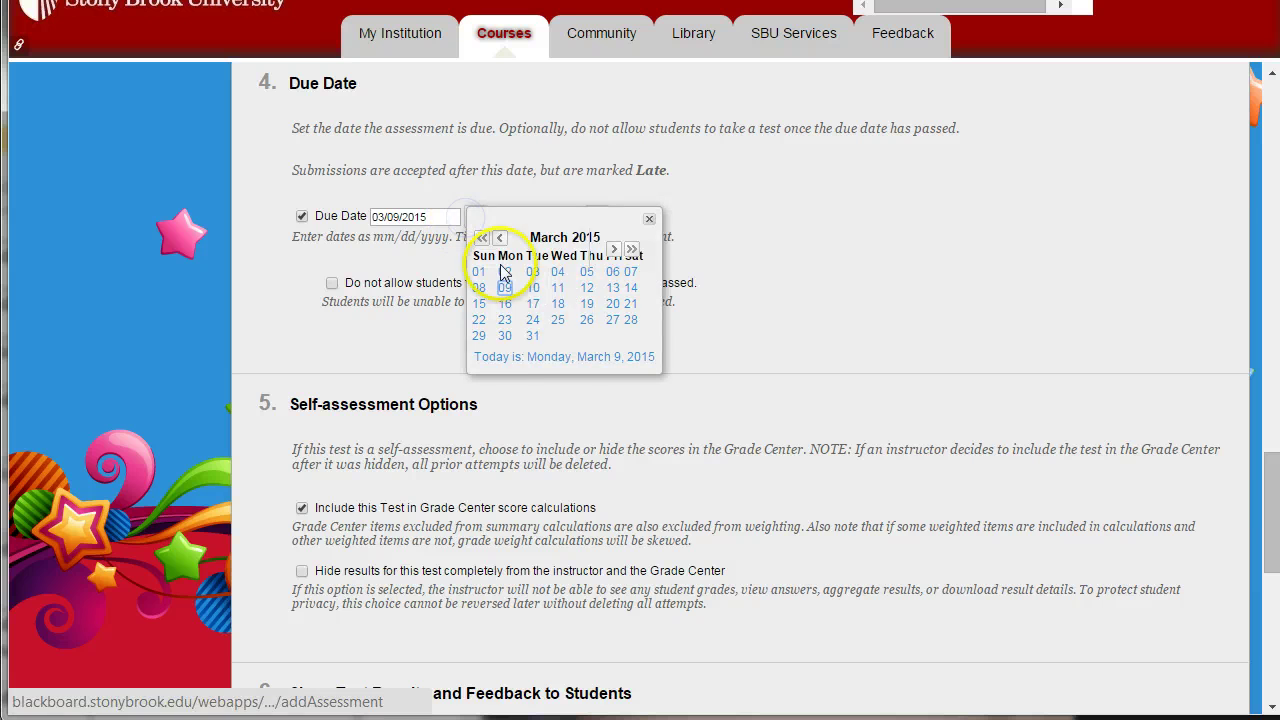
{"action": "left_click", "coordinate": [536, 287]}
{"action": "left_click", "coordinate": [283, 317]}
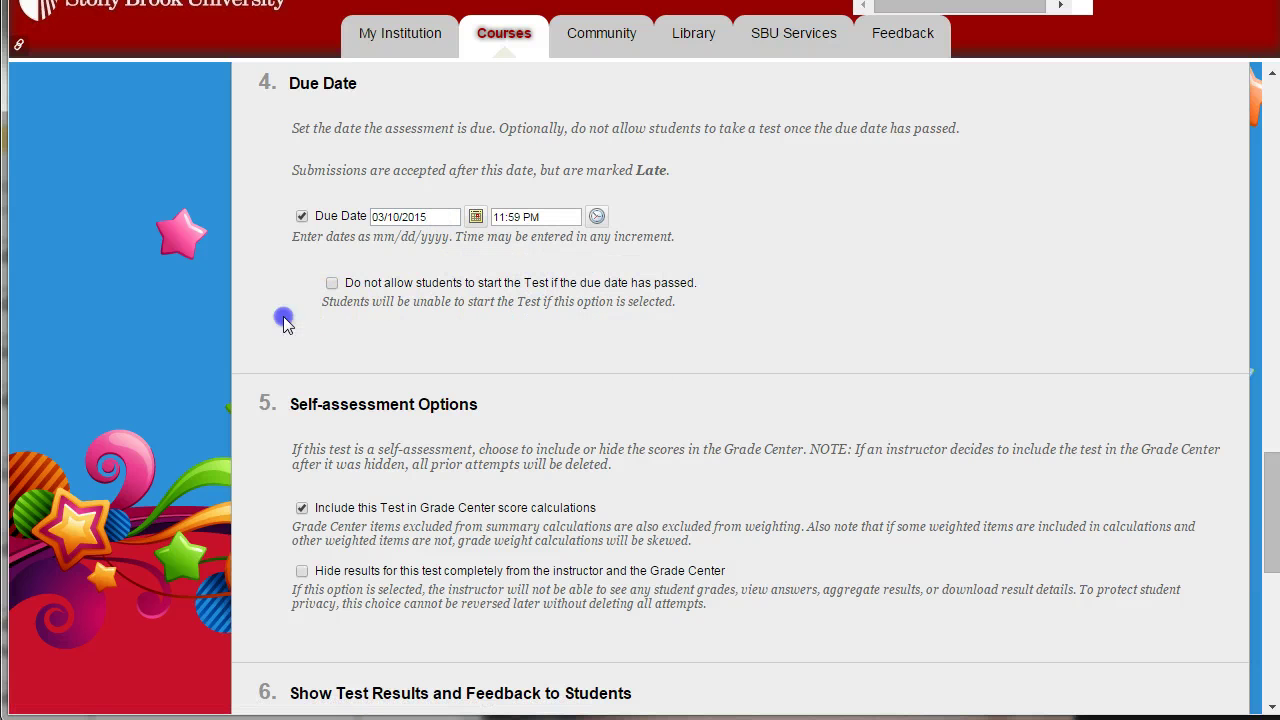
{"action": "scroll", "coordinate": [283, 316], "scroll_direction": "down", "scroll_amount": 1}
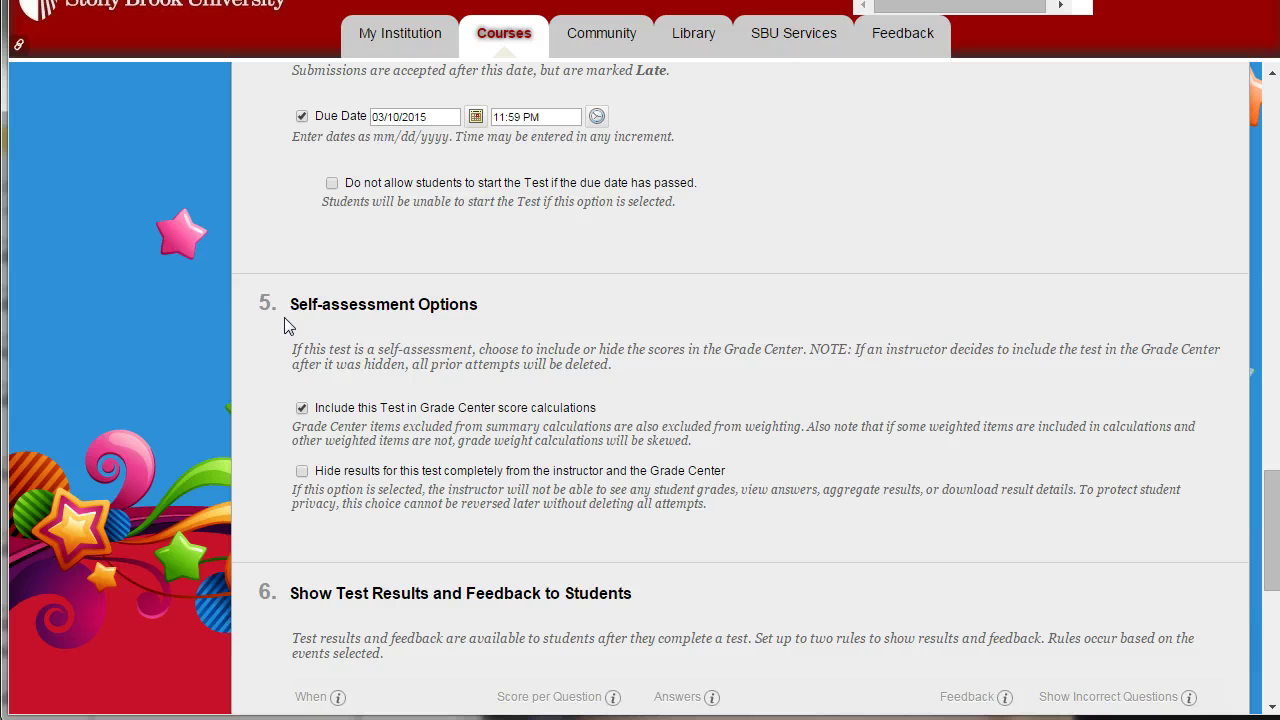
{"action": "left_click", "coordinate": [331, 183]}
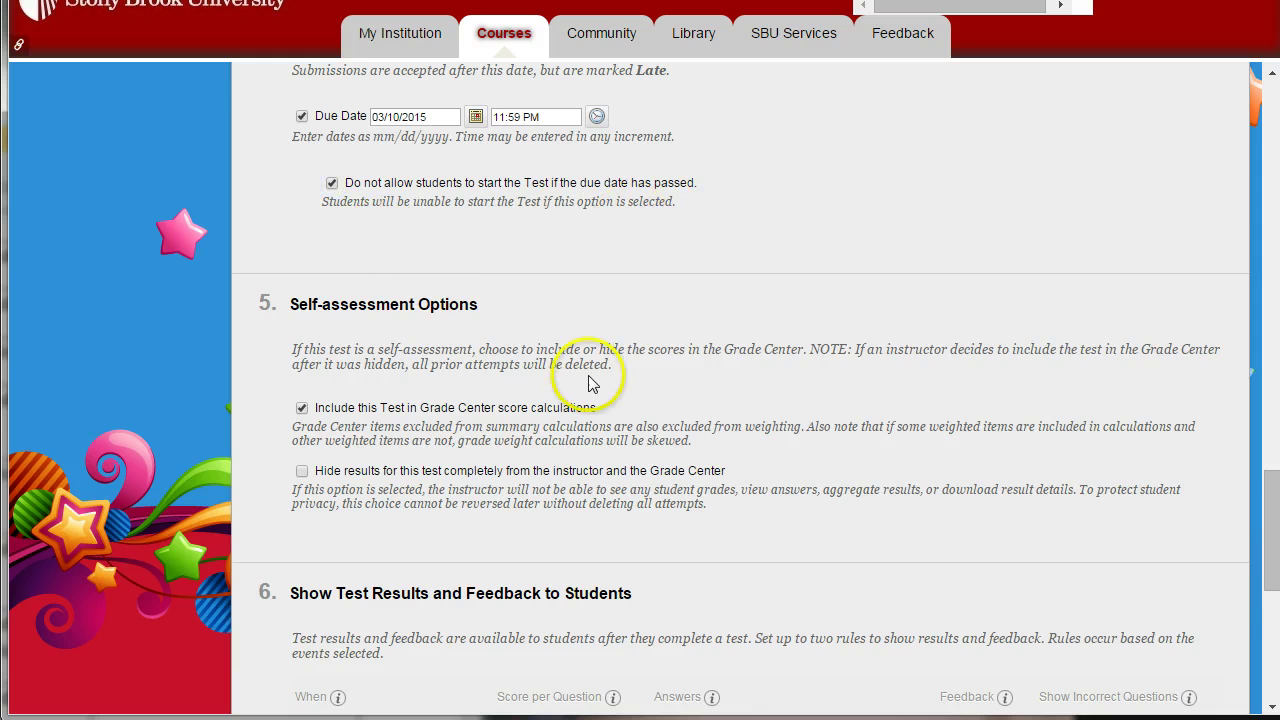
Show all answers, correct answers and submitted answers to students in the After Submission results rule.
{"action": "scroll", "coordinate": [565, 420], "scroll_direction": "down", "scroll_amount": 1}
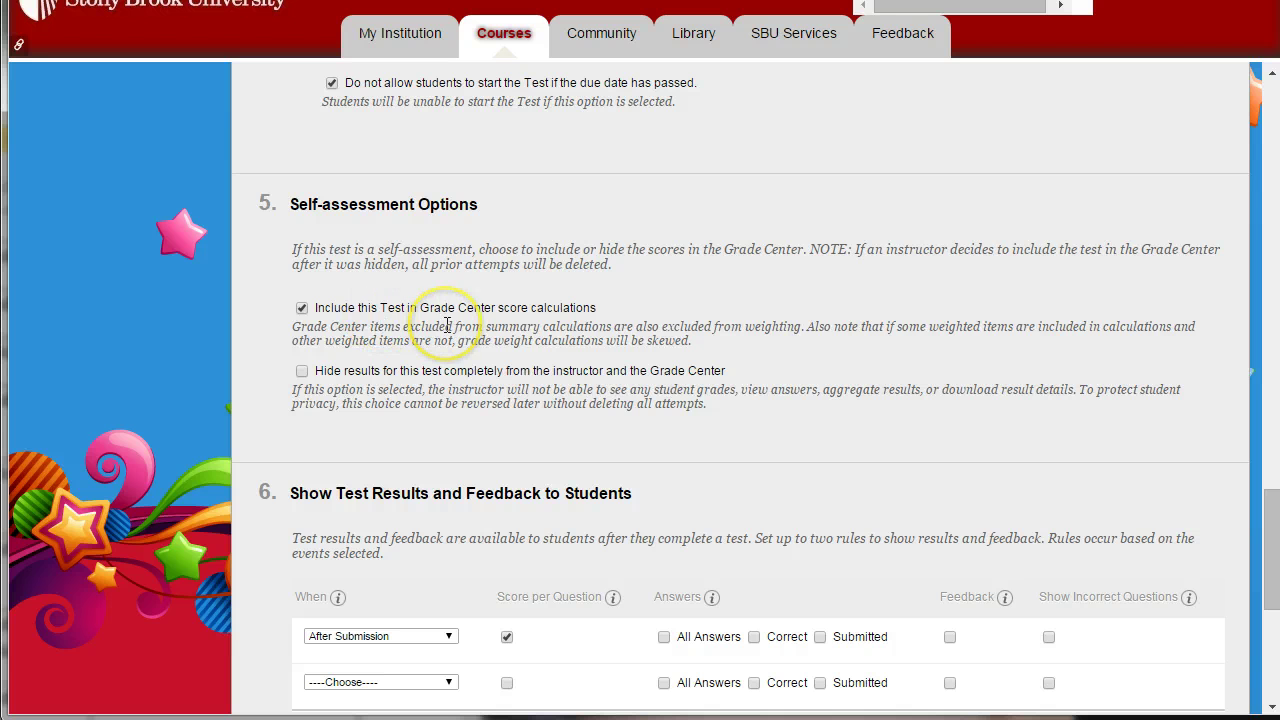
{"action": "scroll", "coordinate": [447, 326], "scroll_direction": "down", "scroll_amount": 2}
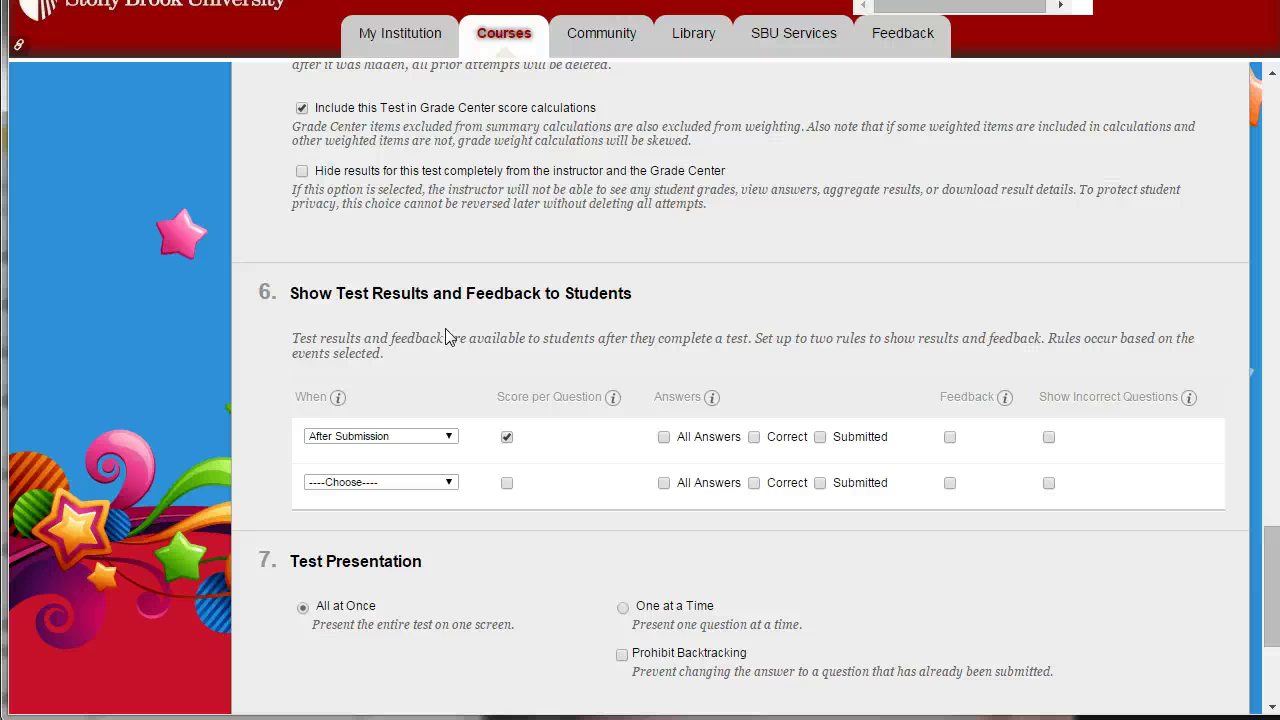
{"action": "scroll", "coordinate": [445, 330], "scroll_direction": "down", "scroll_amount": 1}
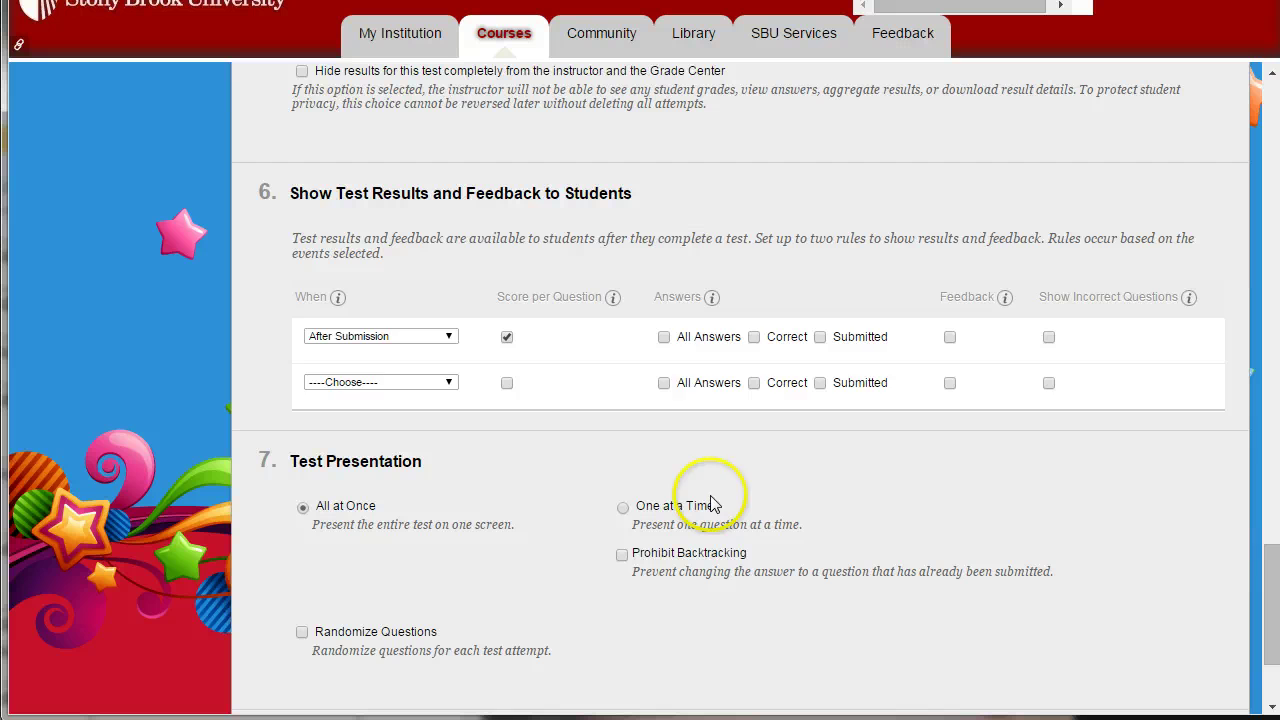
{"action": "left_click", "coordinate": [663, 337]}
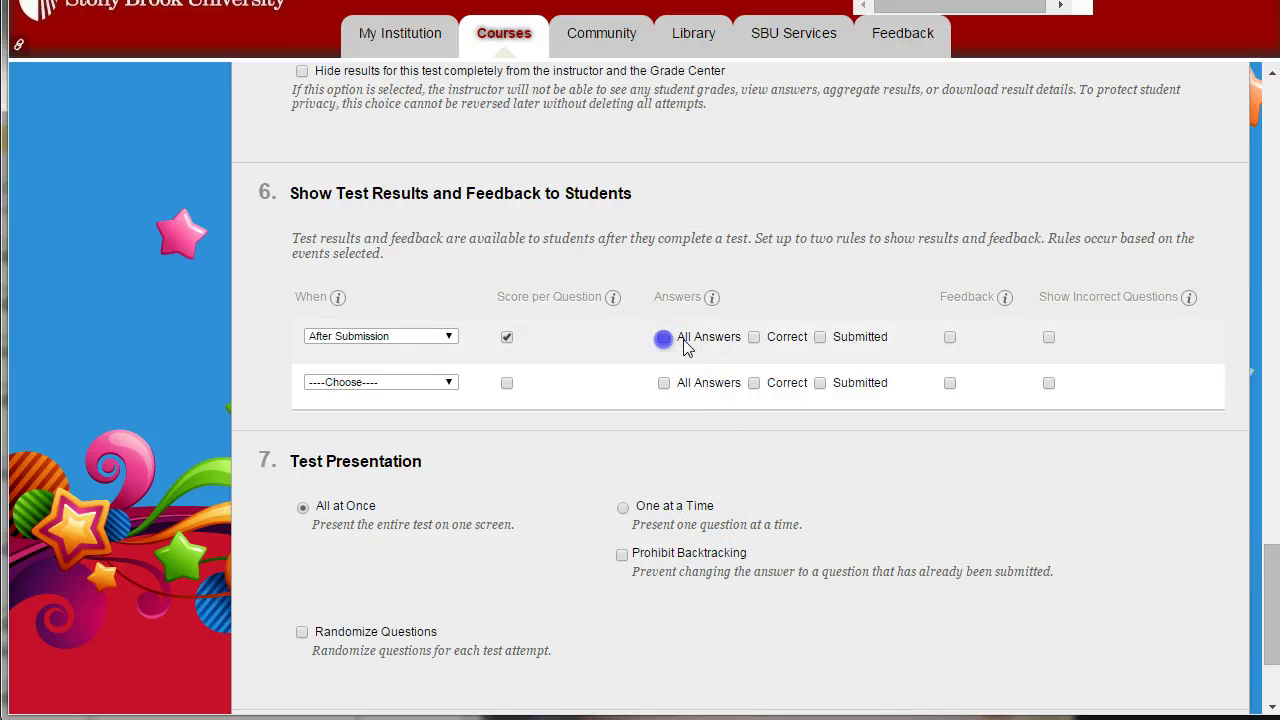
{"action": "left_click", "coordinate": [757, 338]}
{"action": "left_click", "coordinate": [820, 337]}
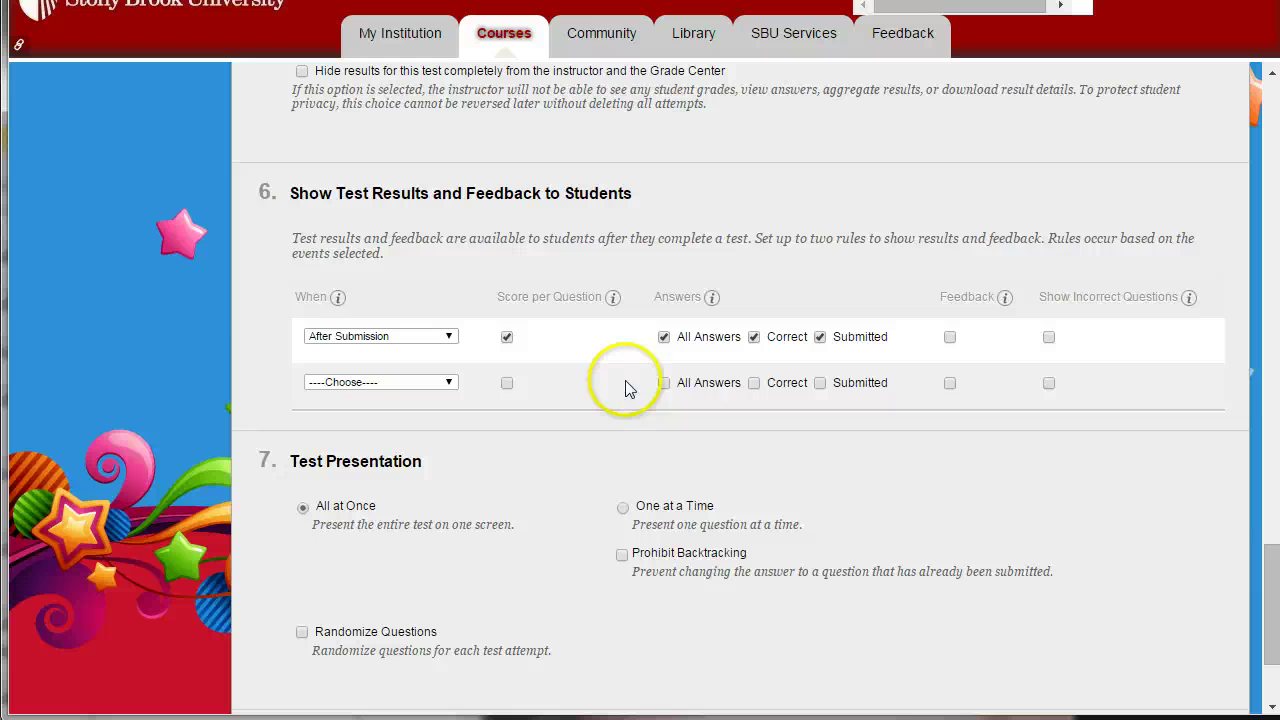
Try After Due Date as the timing of the first results rule, and return it to After Submission.
{"action": "left_click", "coordinate": [455, 342]}
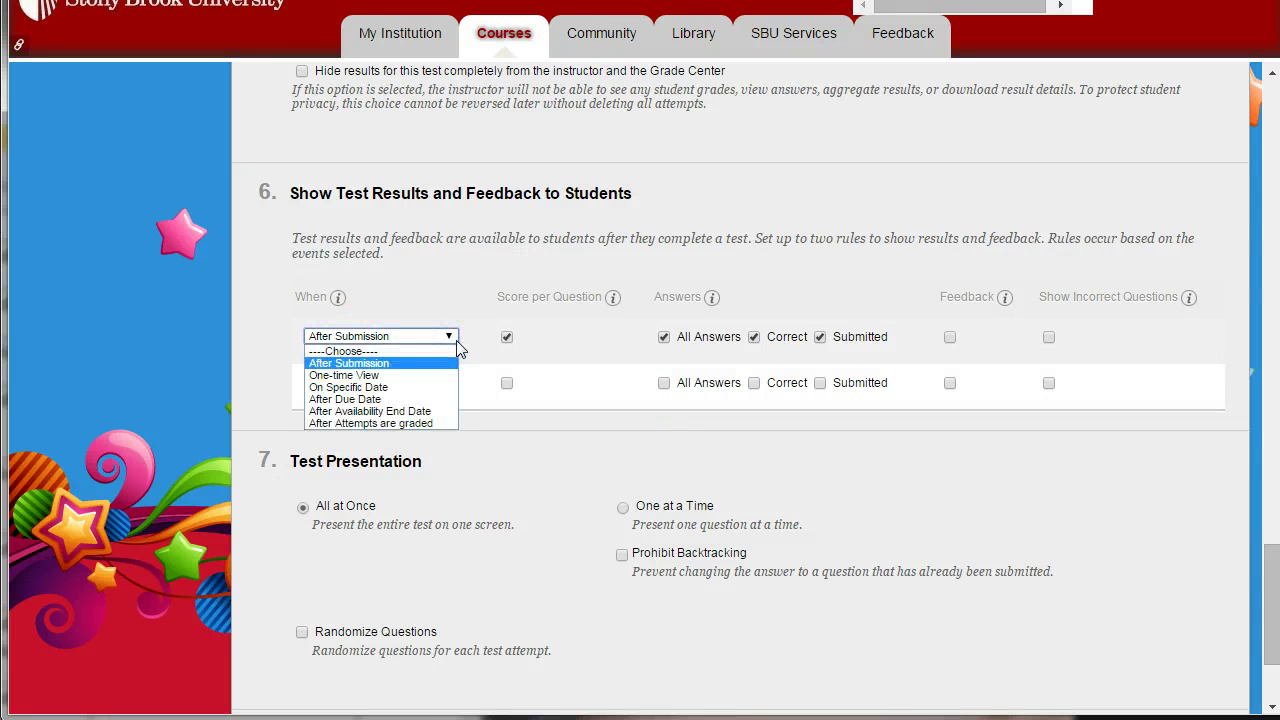
{"action": "left_click", "coordinate": [434, 399]}
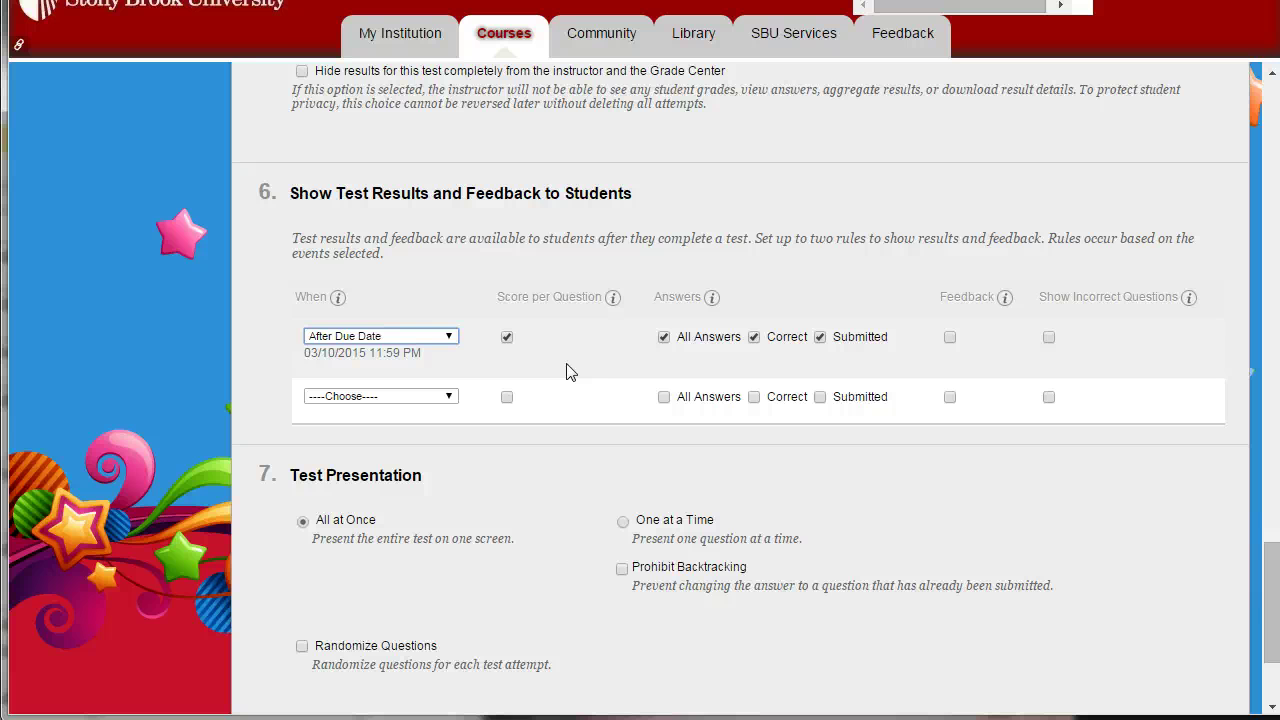
{"action": "left_click", "coordinate": [449, 336]}
{"action": "left_click", "coordinate": [414, 363]}
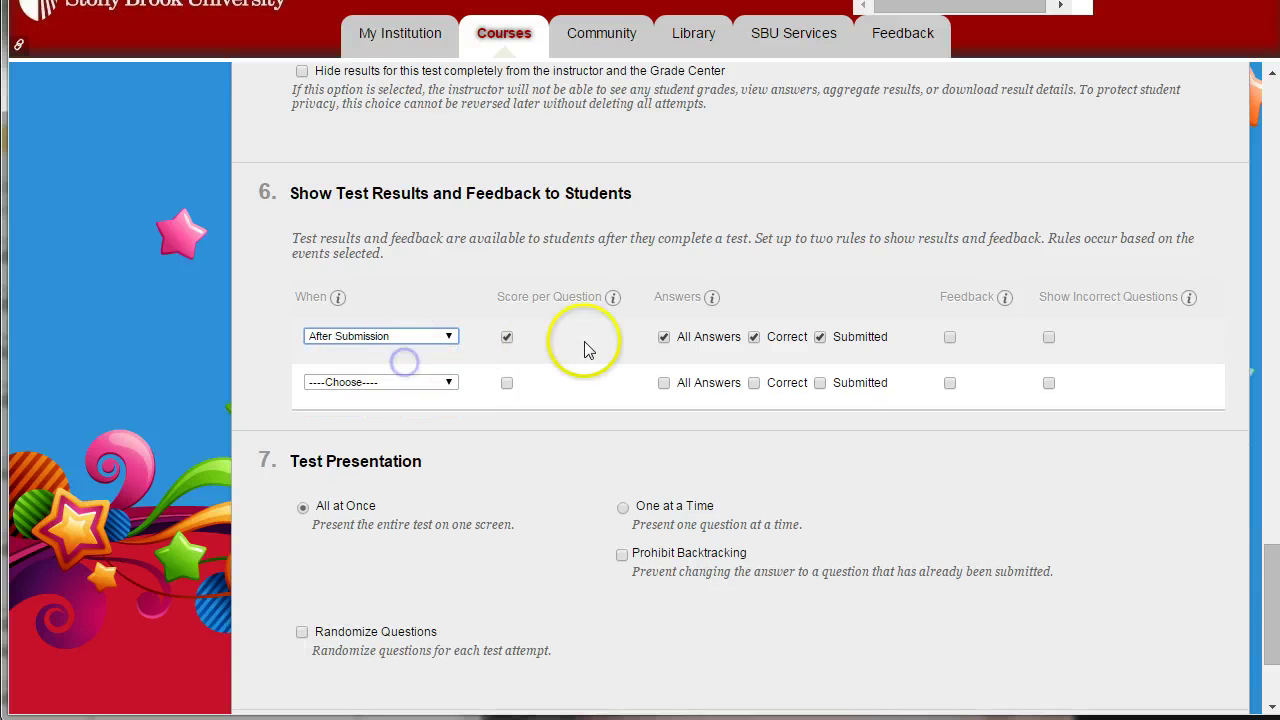
Clear the All Answers, Correct and Submitted options from the After Submission results rule.
{"action": "left_click", "coordinate": [664, 337]}
{"action": "left_click", "coordinate": [753, 337]}
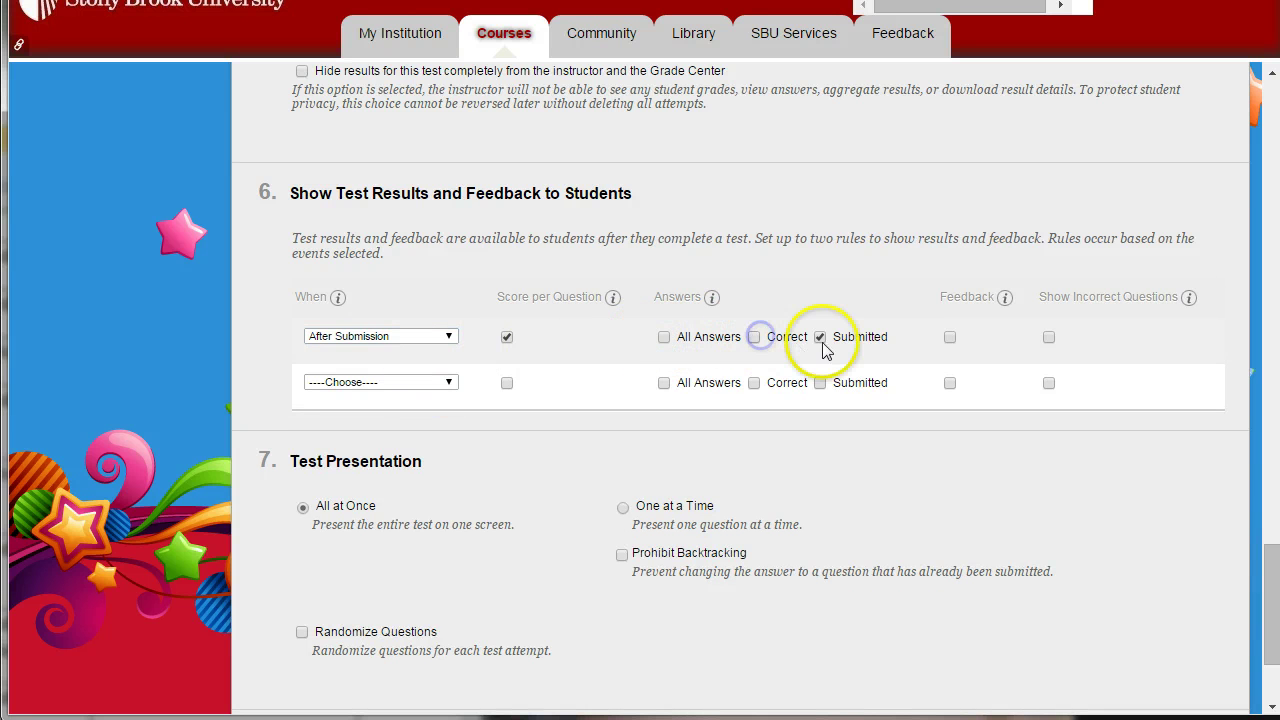
{"action": "left_click", "coordinate": [820, 337]}
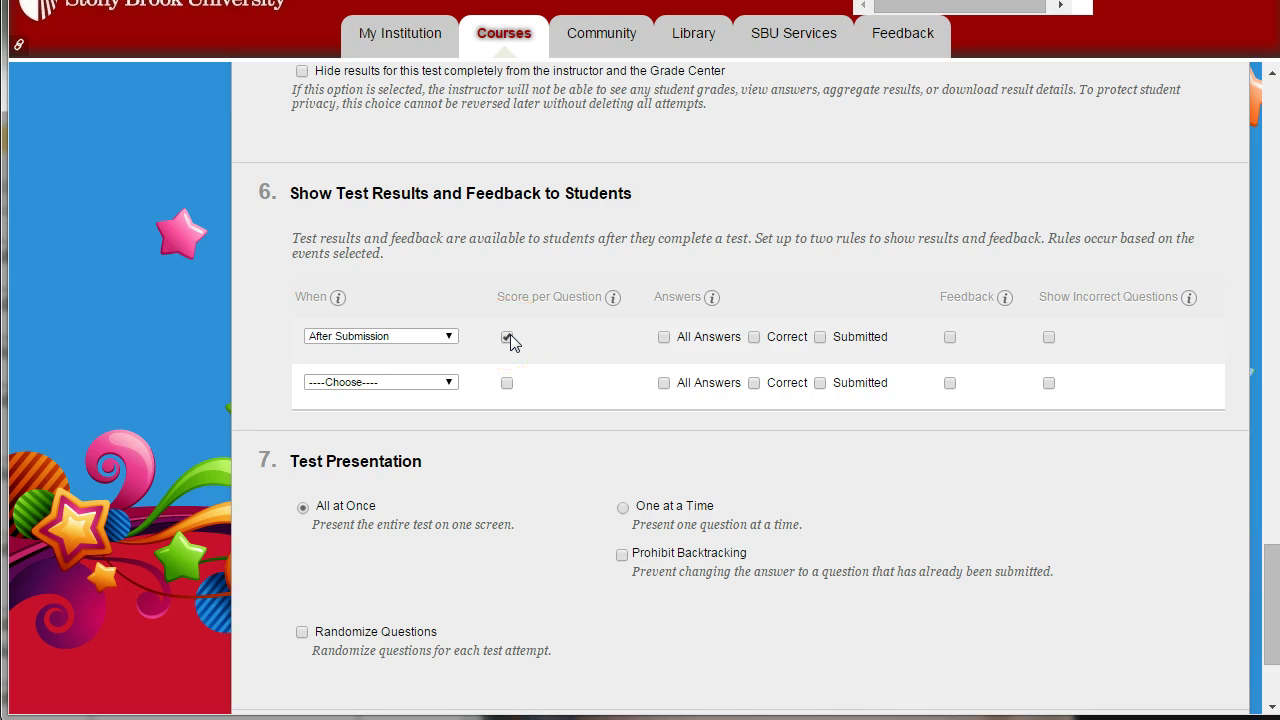
Show feedback in the After Submission results rule and set the second rule's timing to After Due Date.
{"action": "left_click", "coordinate": [949, 338]}
{"action": "left_click", "coordinate": [425, 383]}
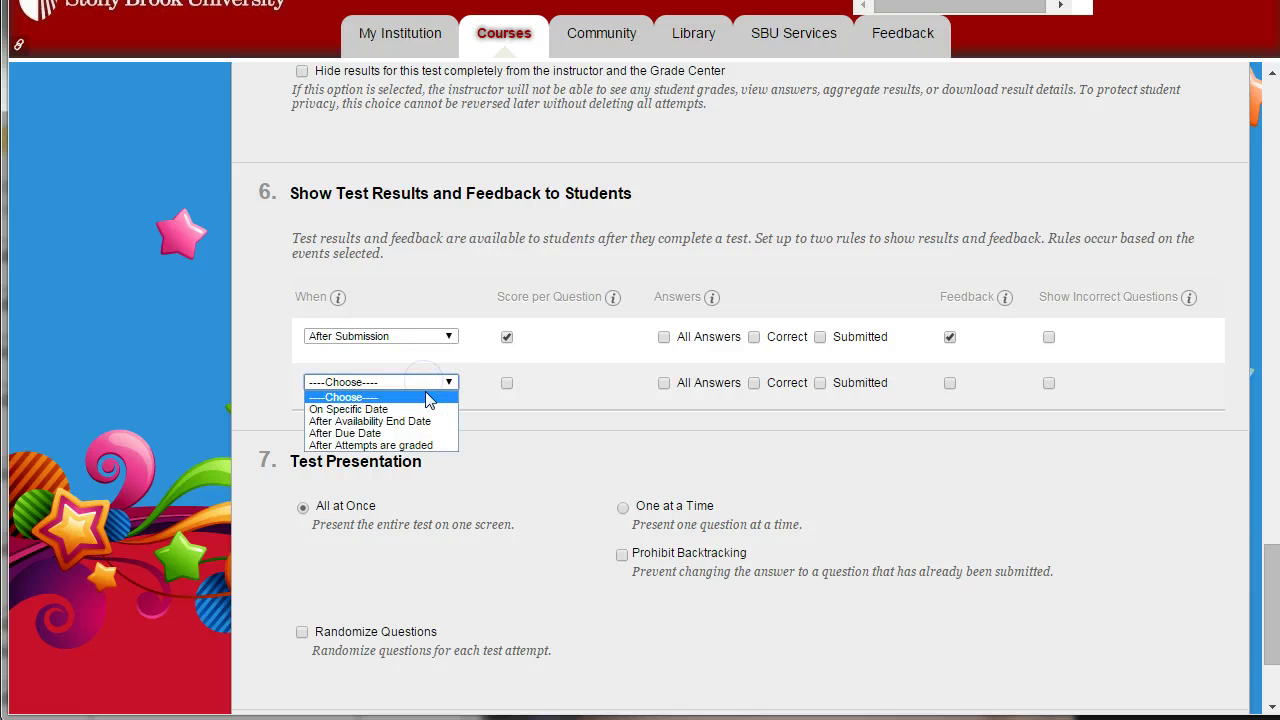
{"action": "left_click", "coordinate": [415, 433]}
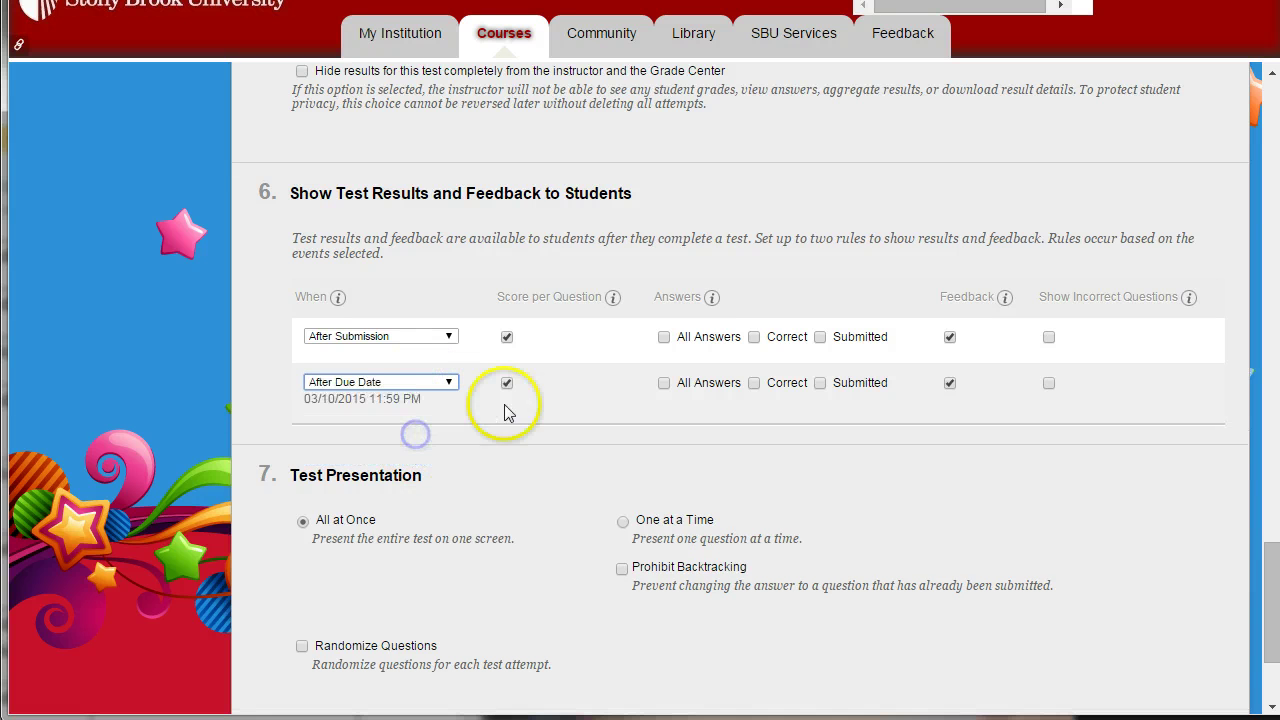
Show all, correct and submitted answers plus incorrect questions in the After Due Date rule, and submit the test options.
{"action": "left_click", "coordinate": [663, 383]}
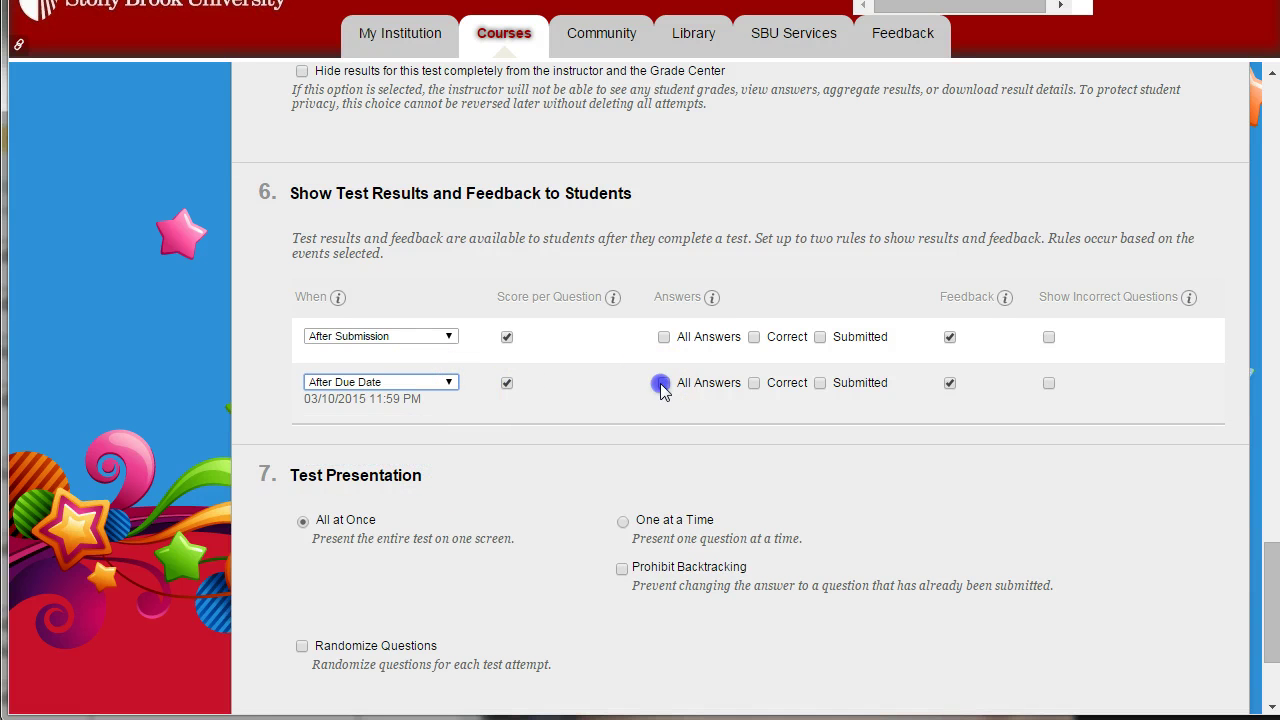
{"action": "left_click", "coordinate": [754, 383]}
{"action": "left_click", "coordinate": [820, 383]}
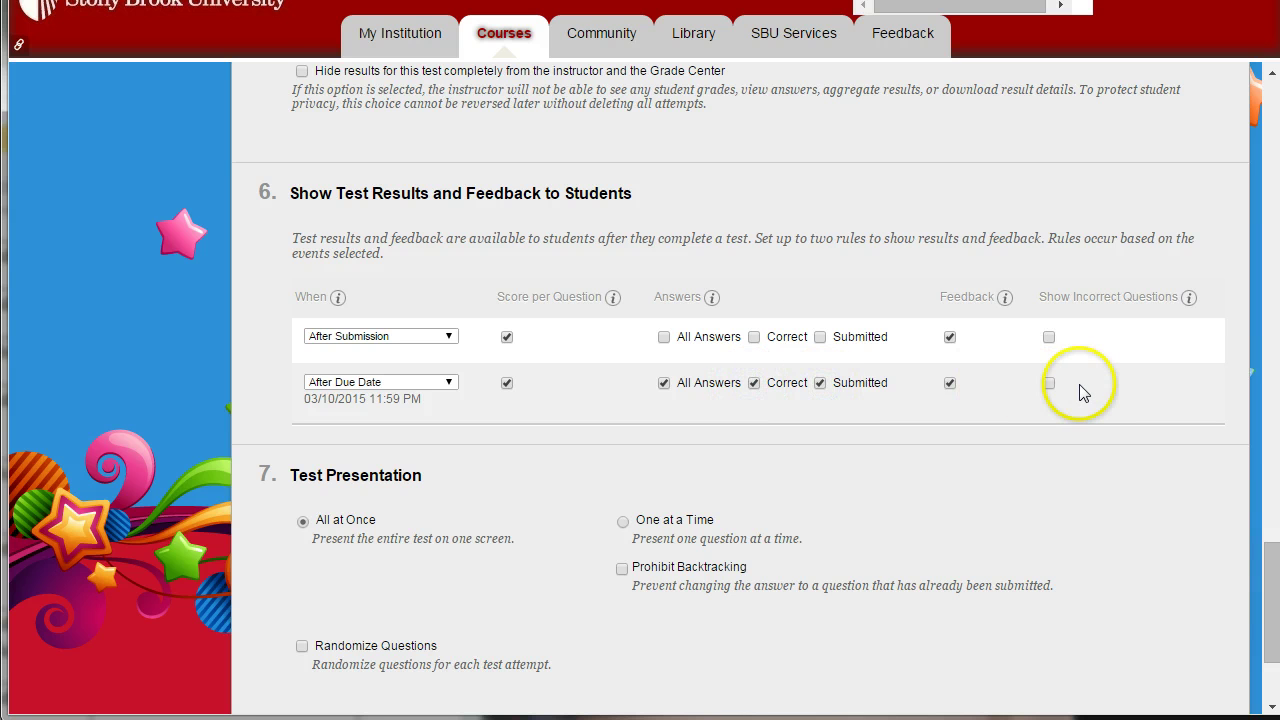
{"action": "left_click", "coordinate": [1048, 383]}
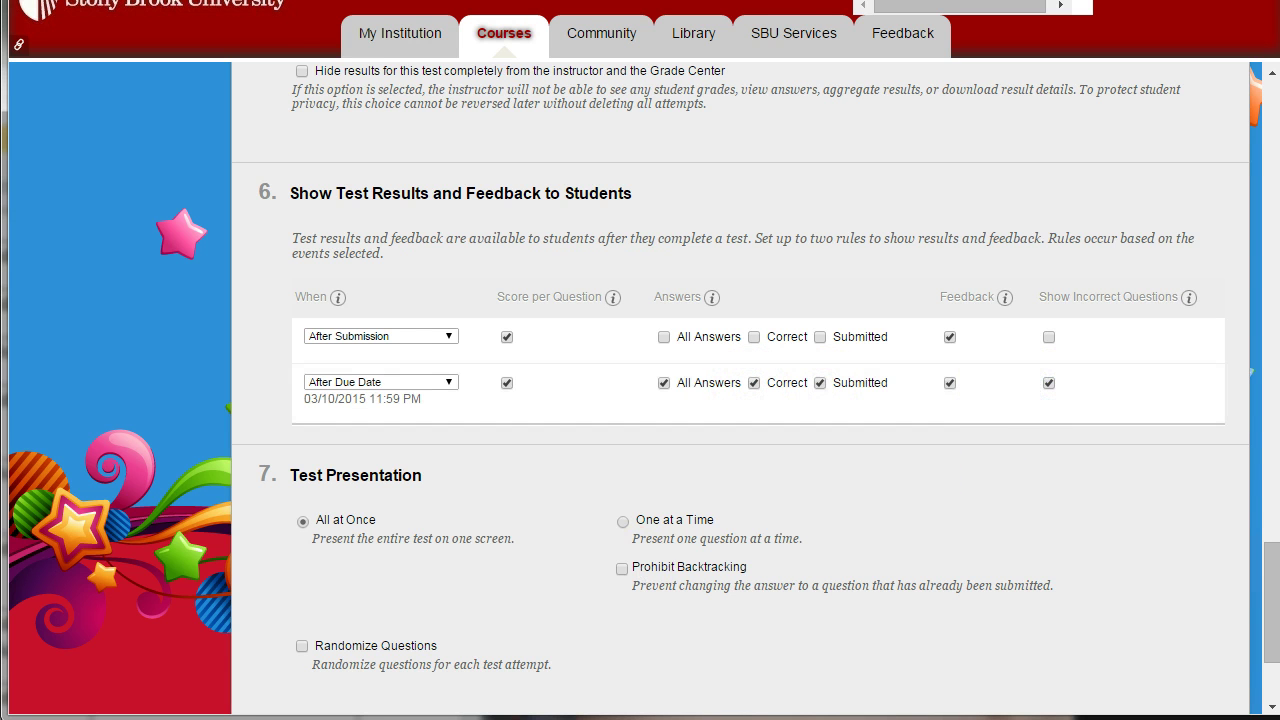
{"action": "scroll", "coordinate": [539, 514], "scroll_direction": "down", "scroll_amount": 1}
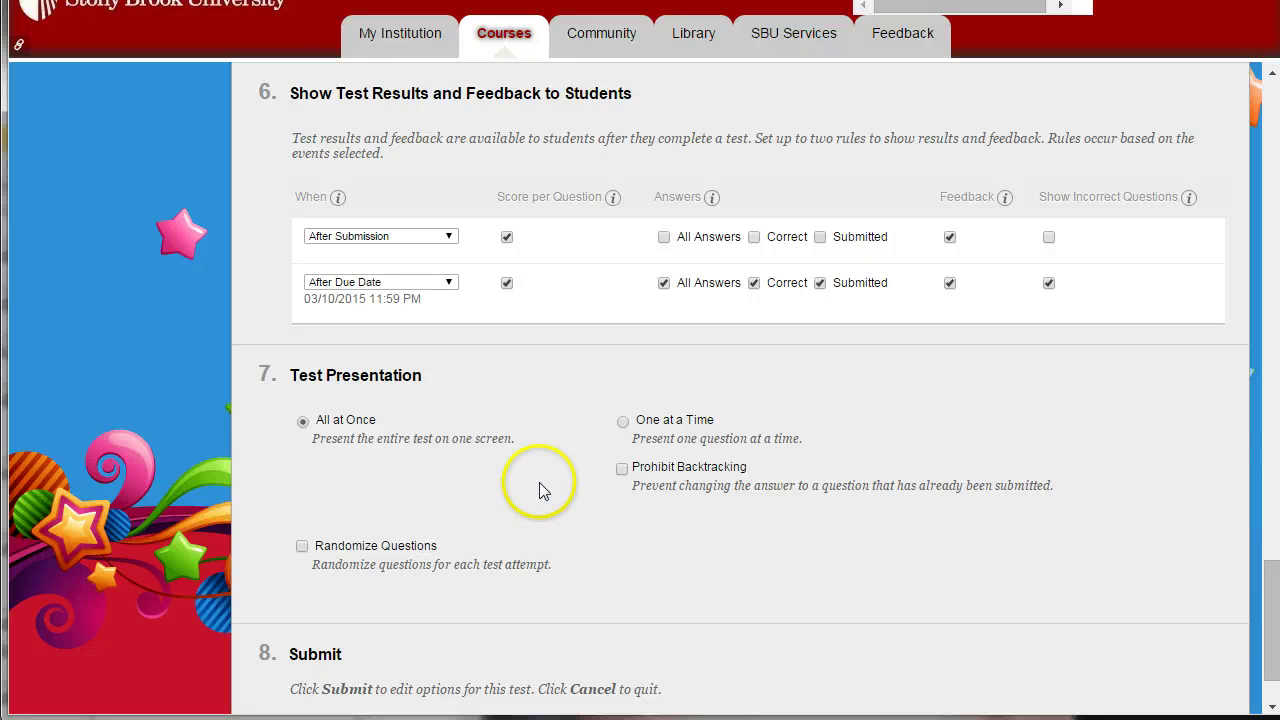
{"action": "scroll", "coordinate": [457, 450], "scroll_direction": "down", "scroll_amount": 1}
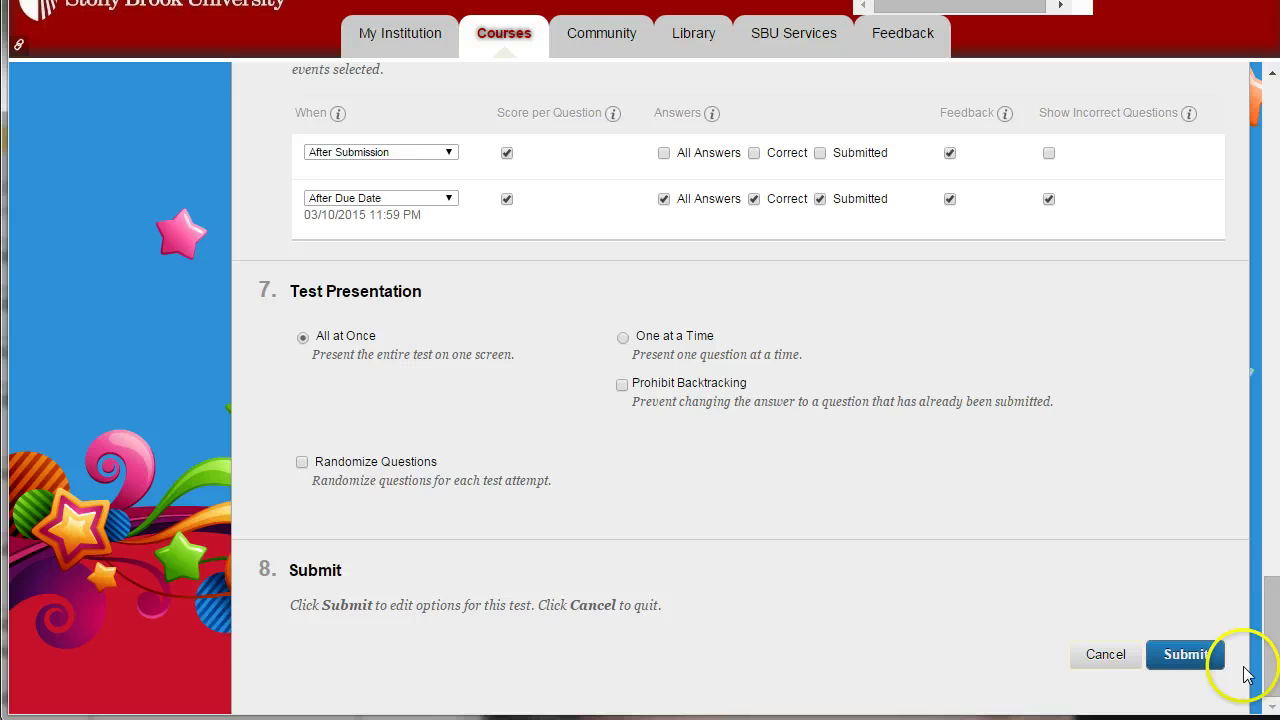
{"action": "left_click", "coordinate": [1186, 654]}
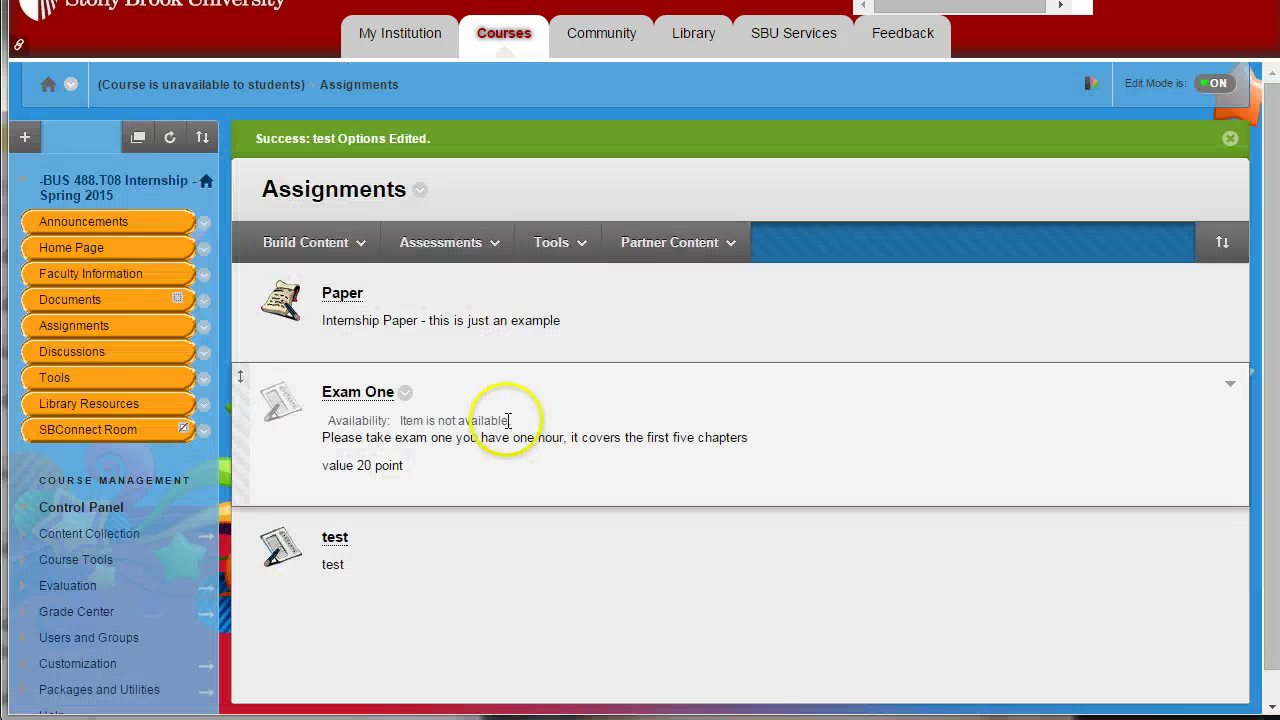
Try to begin a preview of Exam One, and return to the Assignments page.
{"action": "left_click", "coordinate": [346, 398]}
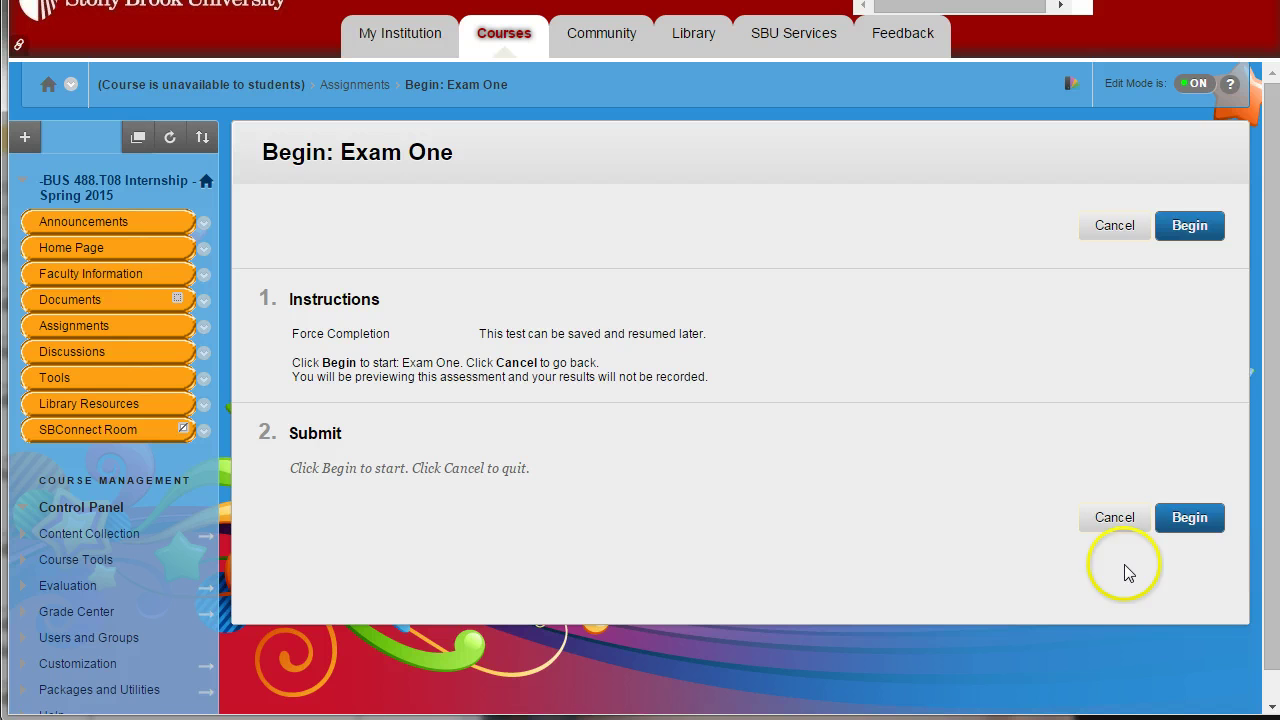
{"action": "left_click", "coordinate": [1190, 520]}
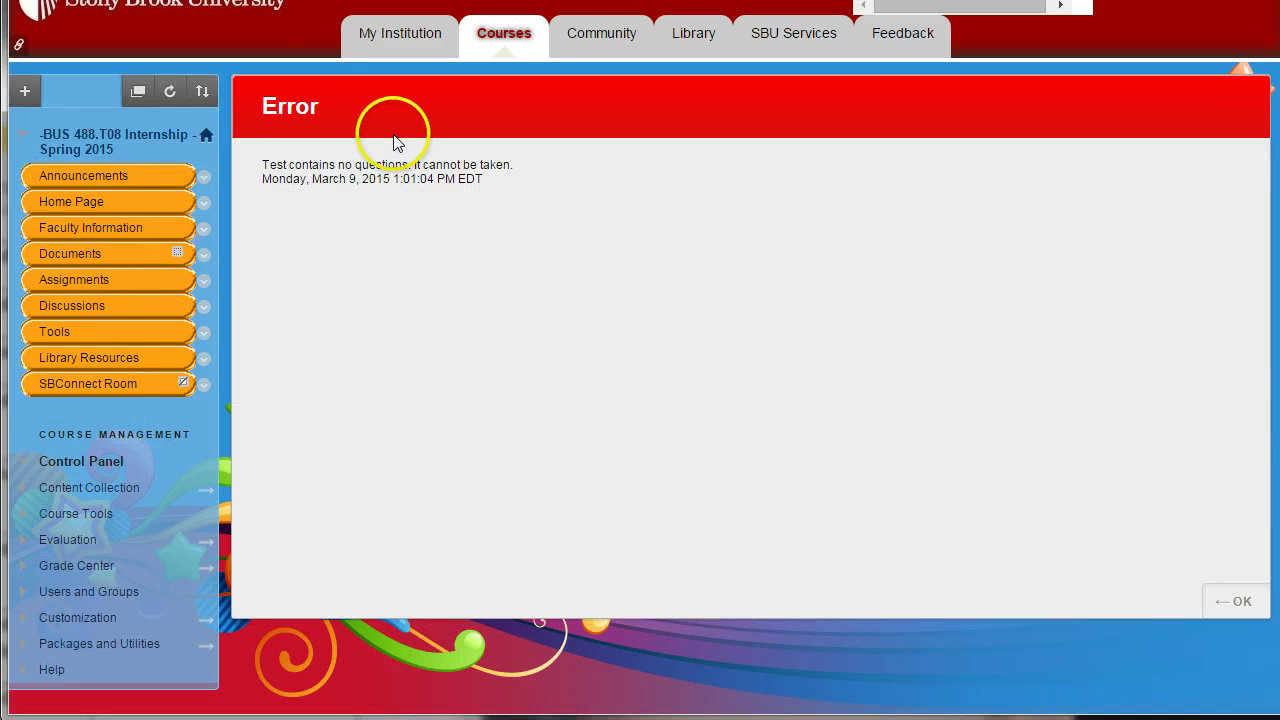
{"action": "left_click", "coordinate": [86, 279]}
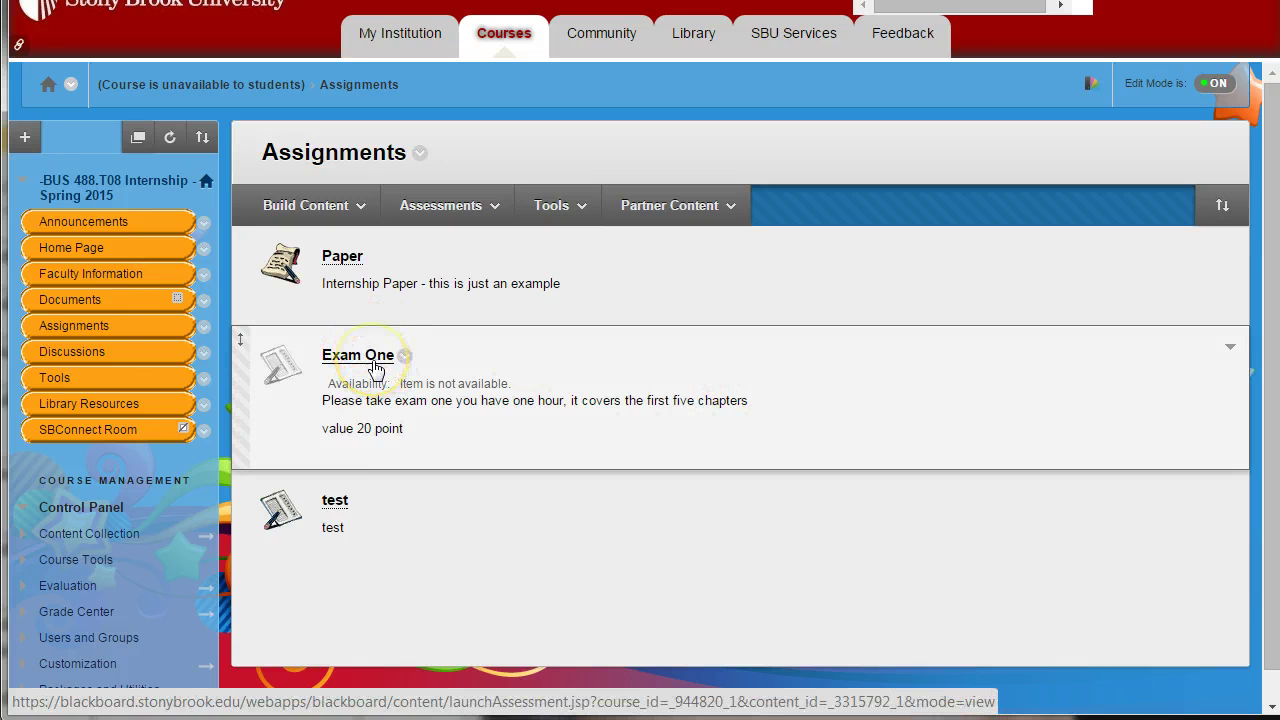
Open Exam One for editing and look over the available ways to create and reuse questions.
{"action": "left_click", "coordinate": [405, 360]}
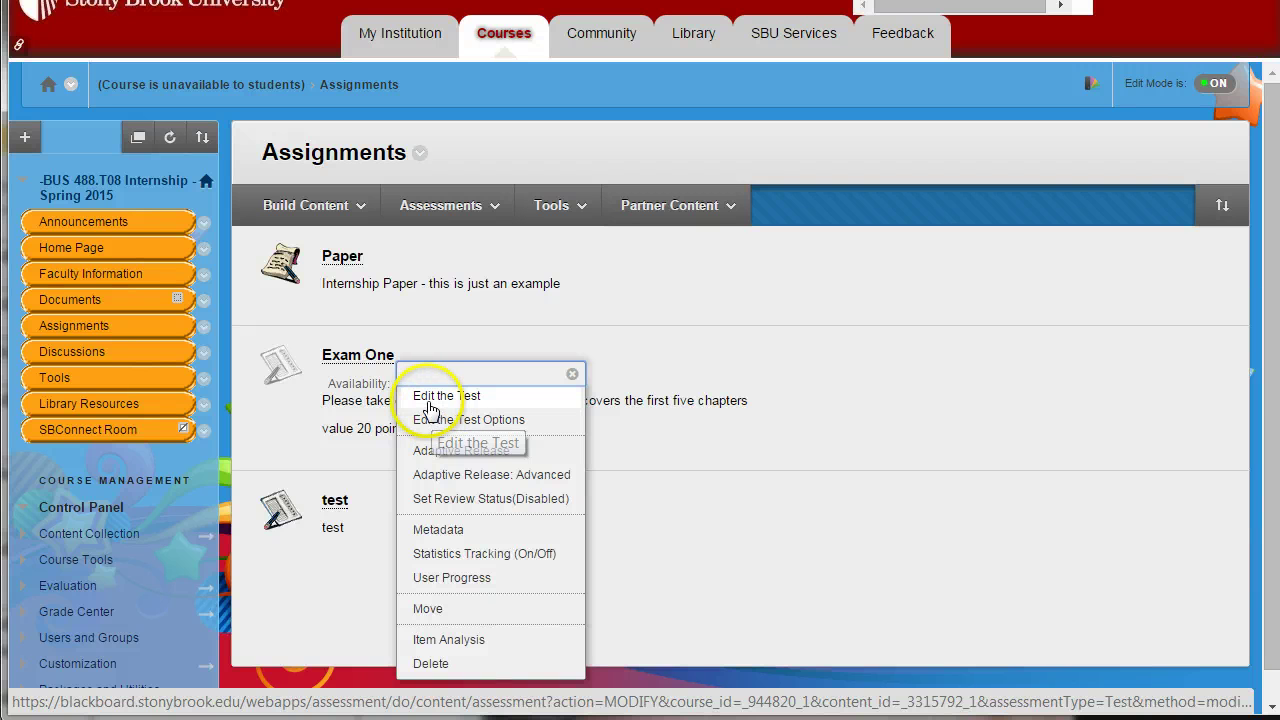
{"action": "left_click", "coordinate": [429, 395]}
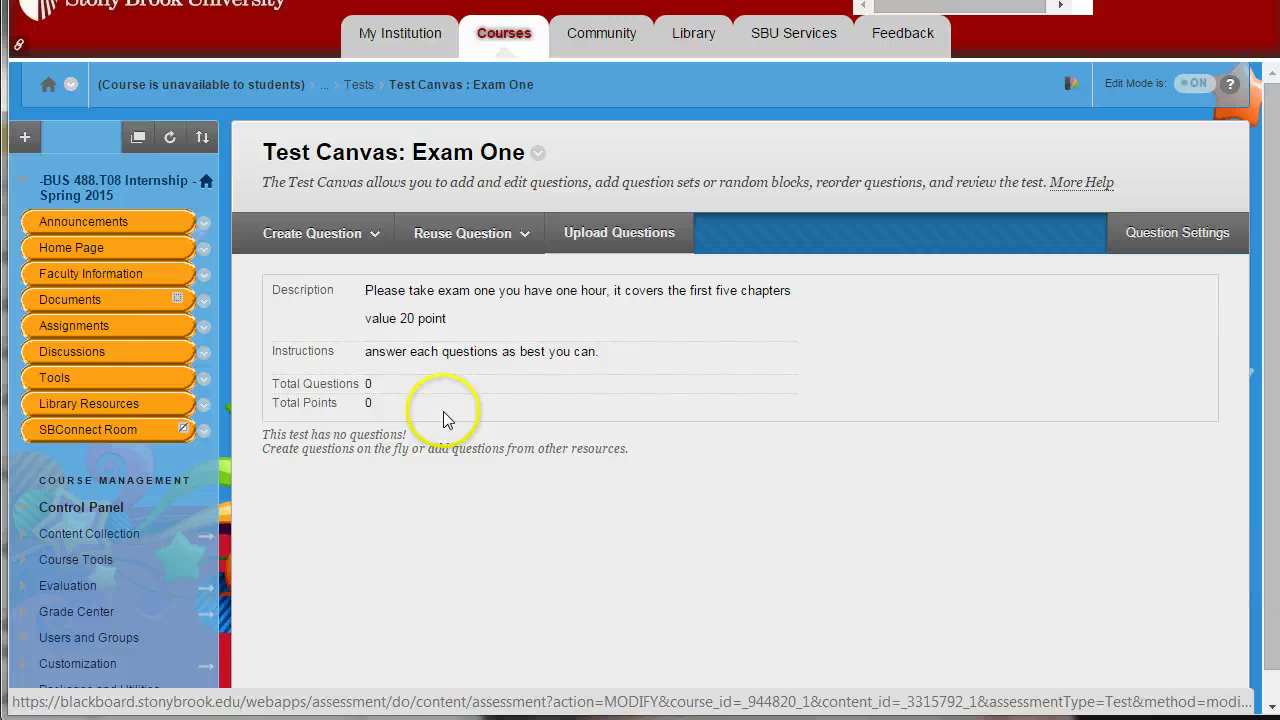
{"action": "left_click", "coordinate": [440, 233]}
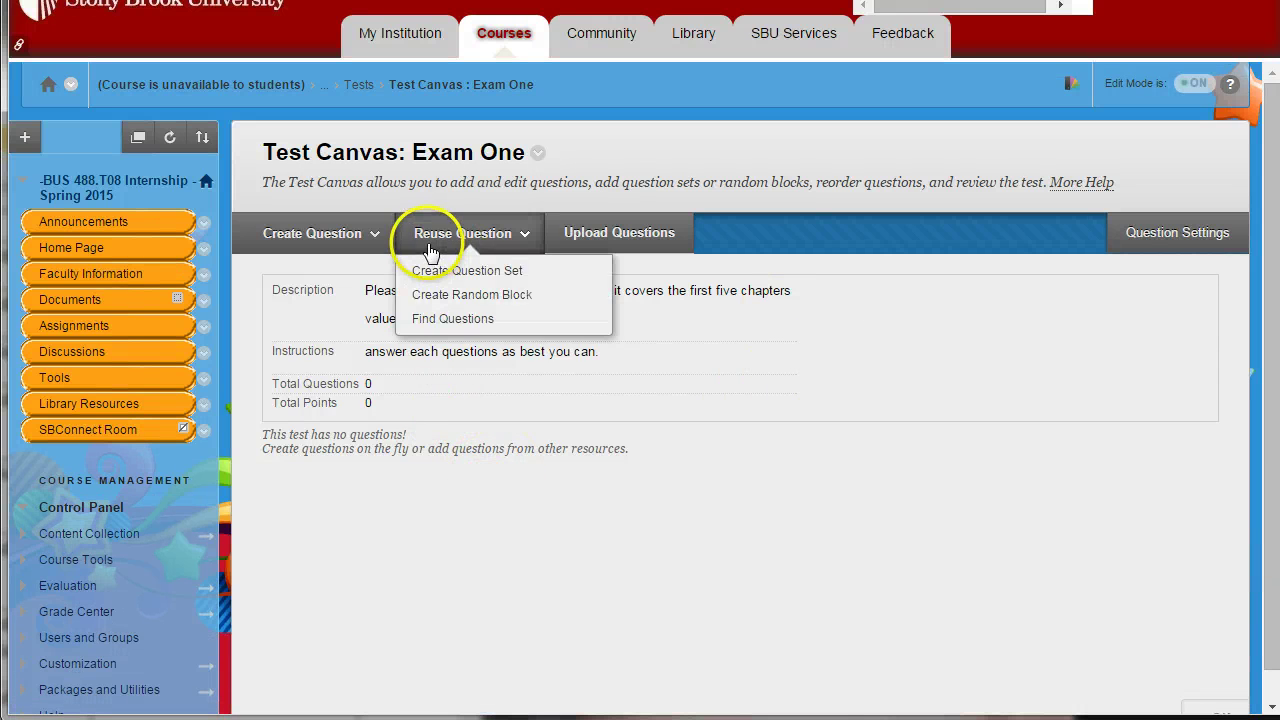
{"action": "left_click", "coordinate": [333, 240]}
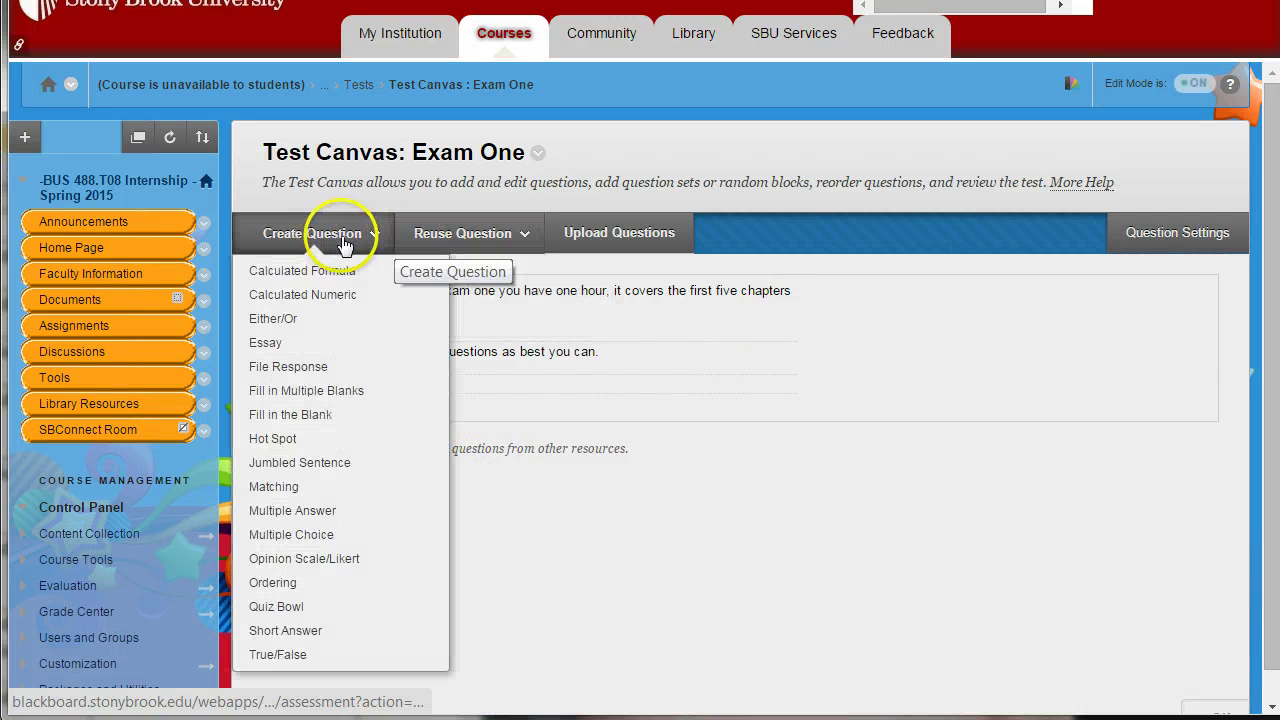
{"action": "left_click", "coordinate": [456, 240]}
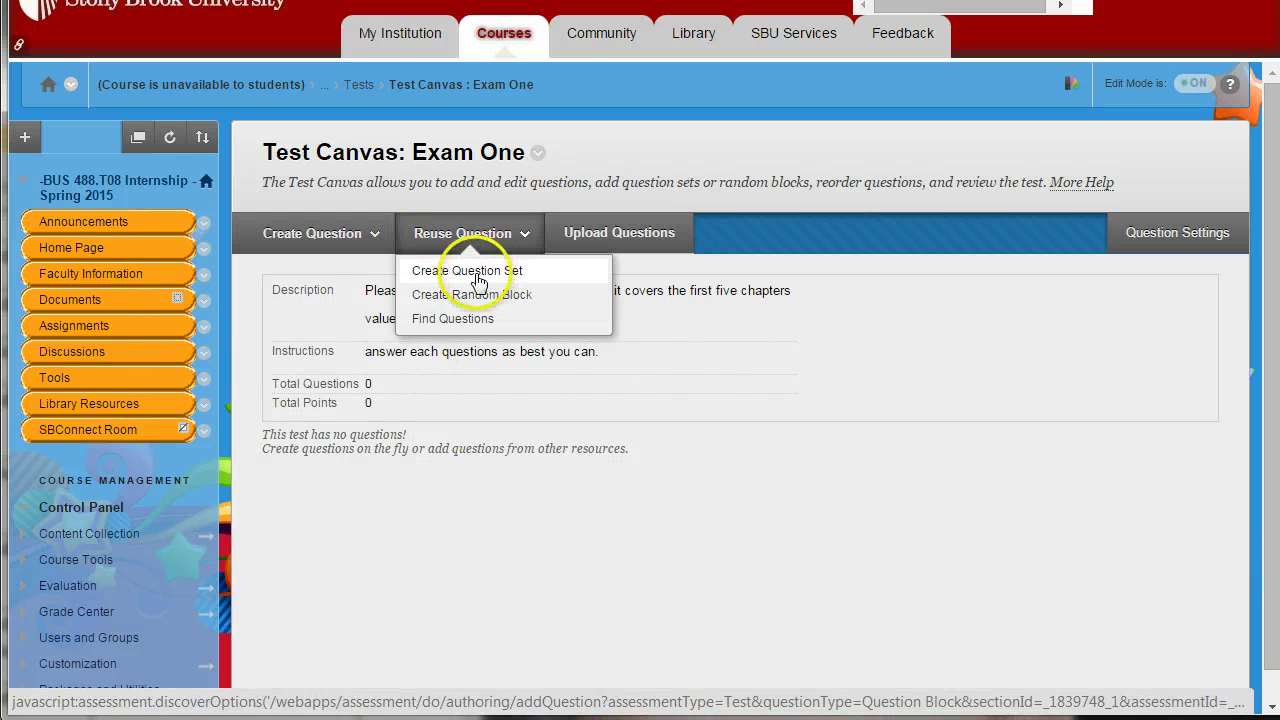
Open Find Questions for Exam One, close it without choosing any questions, and return to the Assignments page.
{"action": "left_click", "coordinate": [464, 319]}
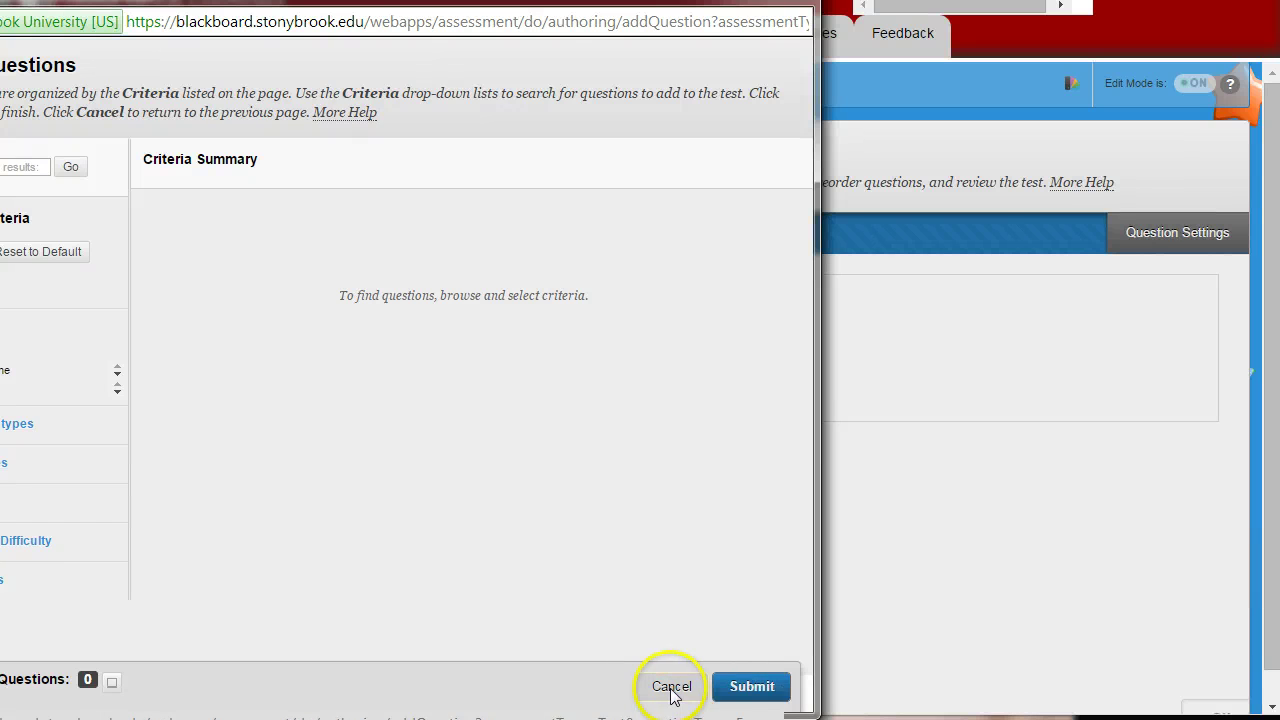
{"action": "left_click", "coordinate": [752, 686]}
{"action": "left_click", "coordinate": [535, 176]}
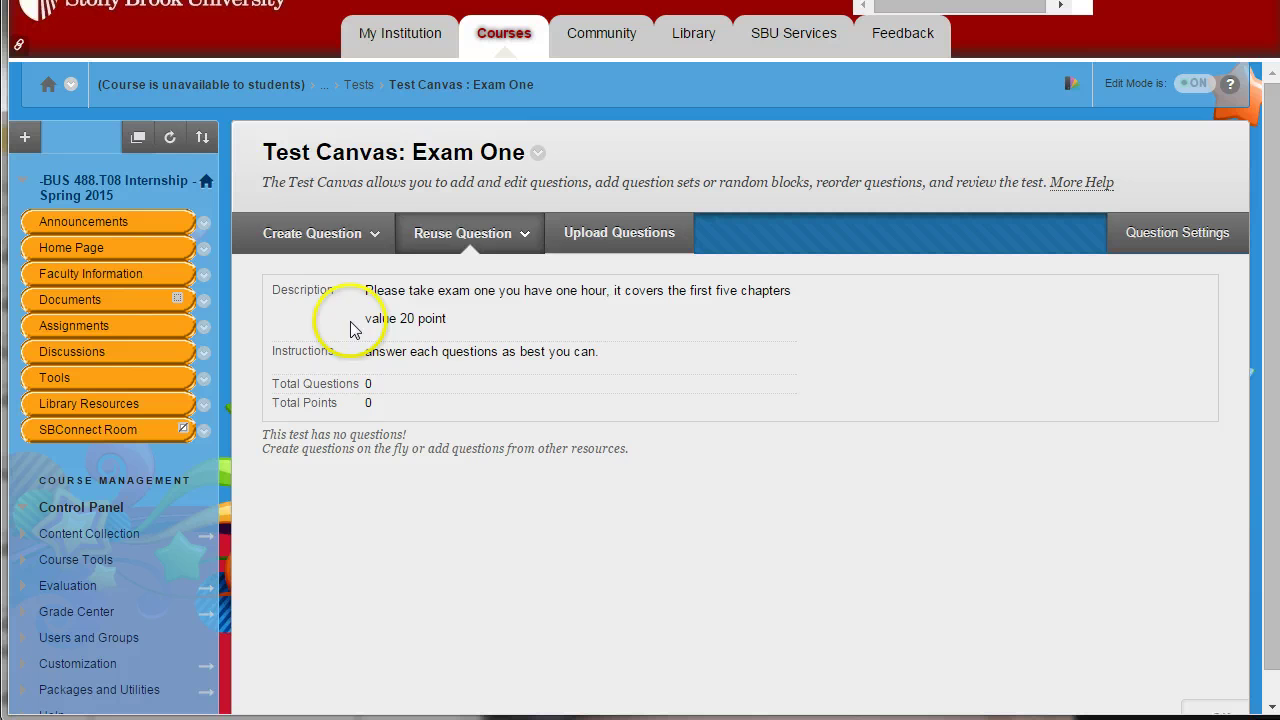
{"action": "left_click", "coordinate": [440, 234]}
{"action": "left_click", "coordinate": [312, 233]}
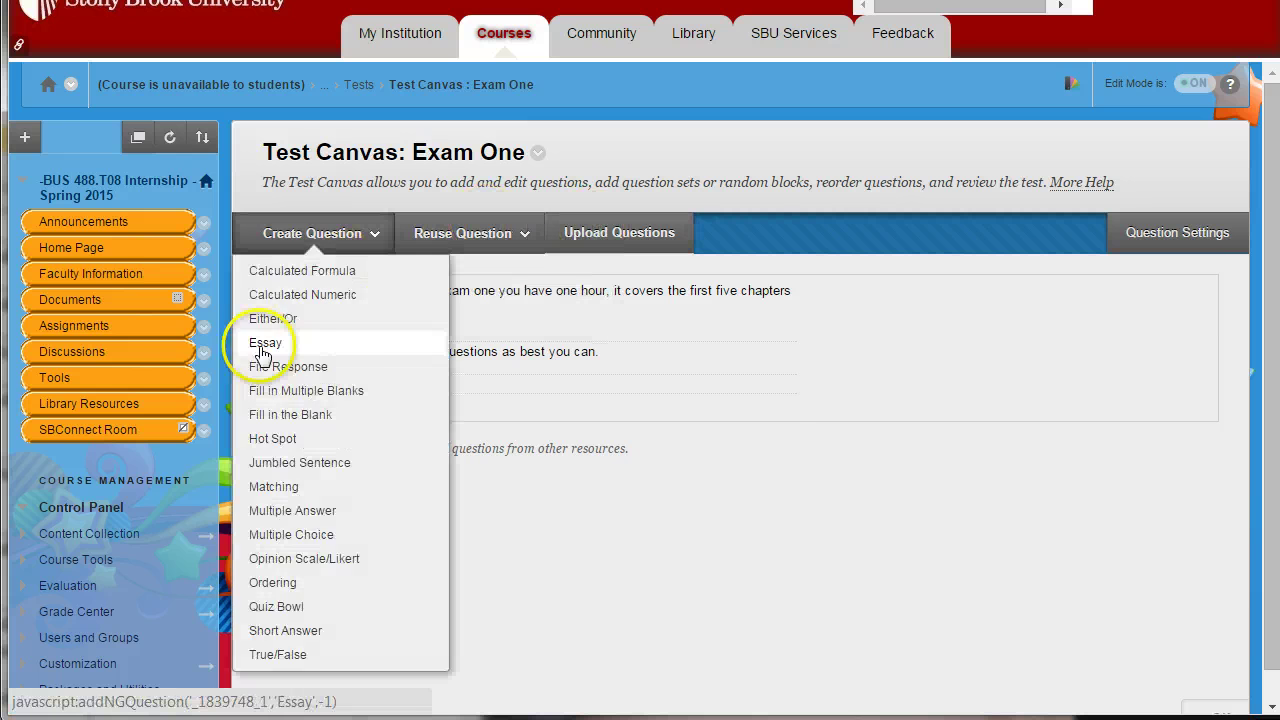
{"action": "left_click", "coordinate": [74, 325]}
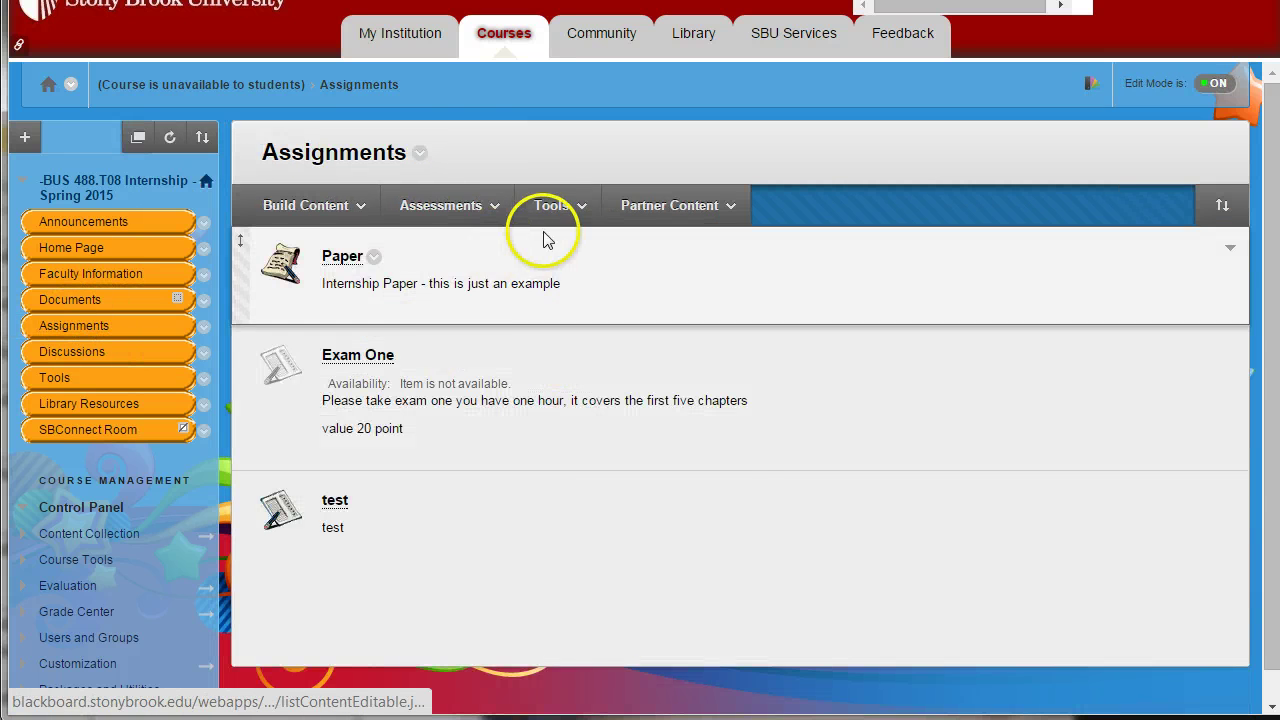
{"action": "left_click", "coordinate": [452, 207]}
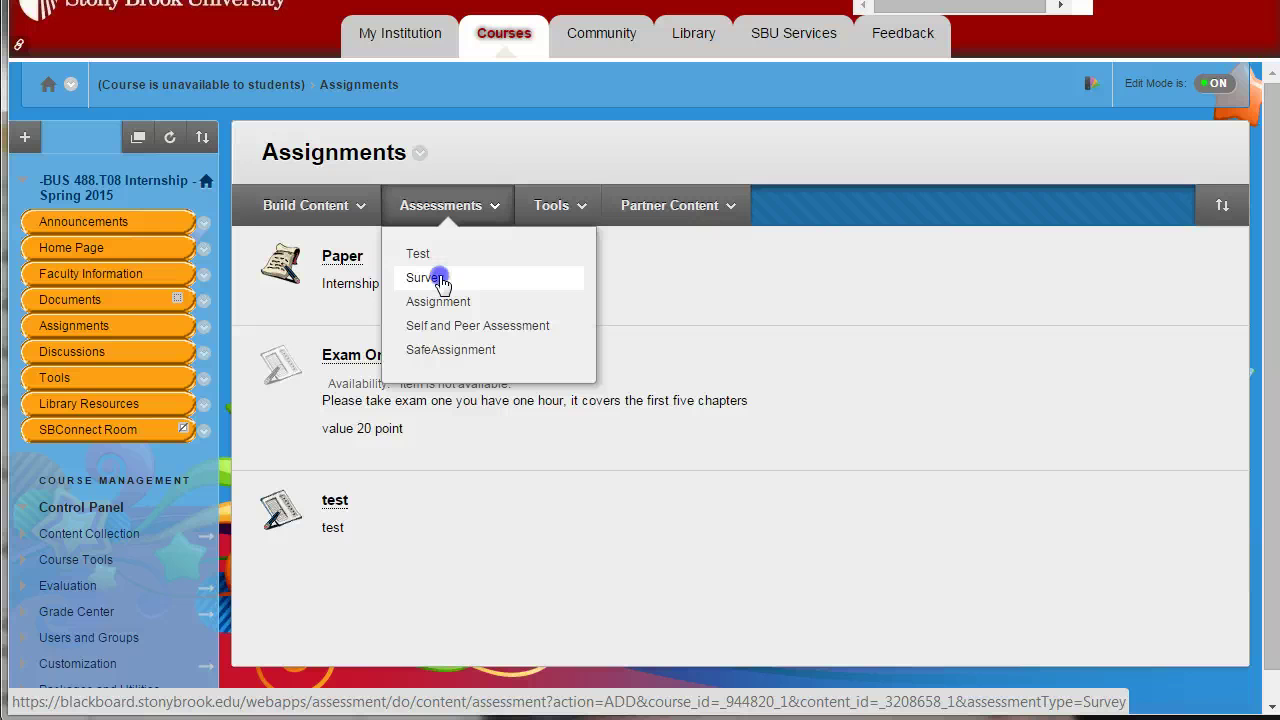
{"action": "left_click", "coordinate": [371, 491]}
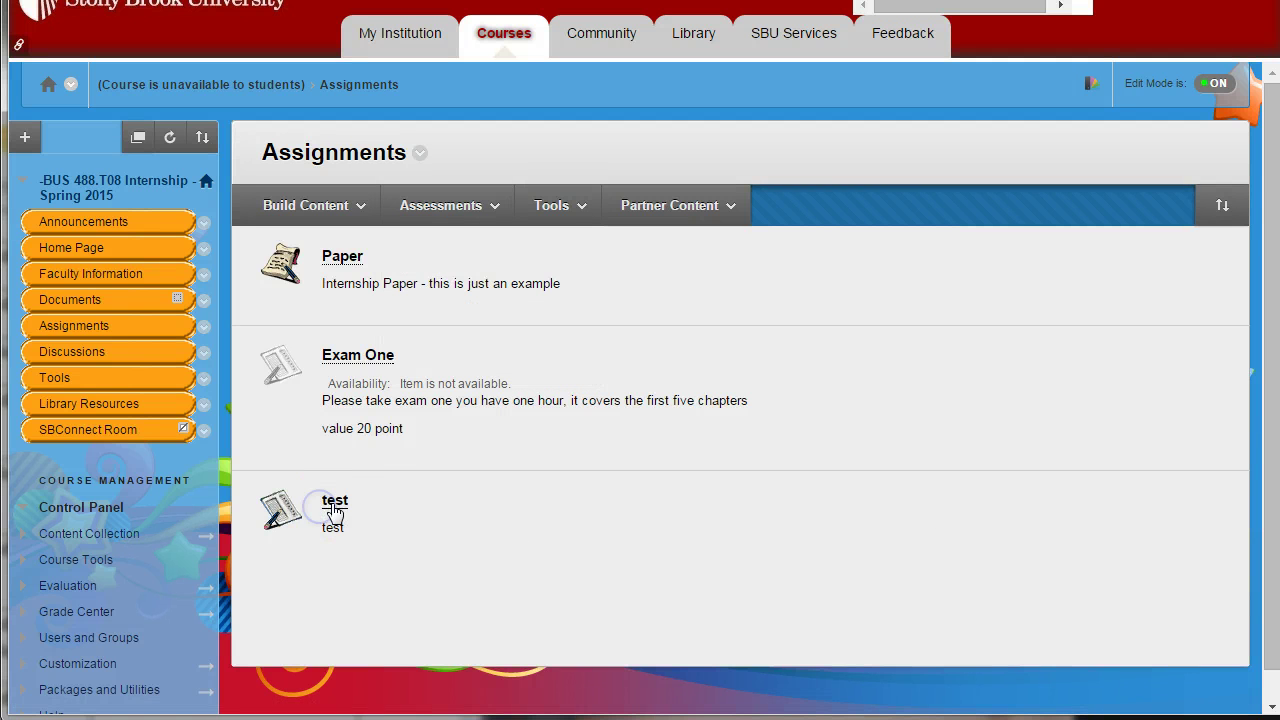
Begin a preview of the assessment named test, look over its settings and question, and return to the Assignments page.
{"action": "left_click", "coordinate": [334, 502]}
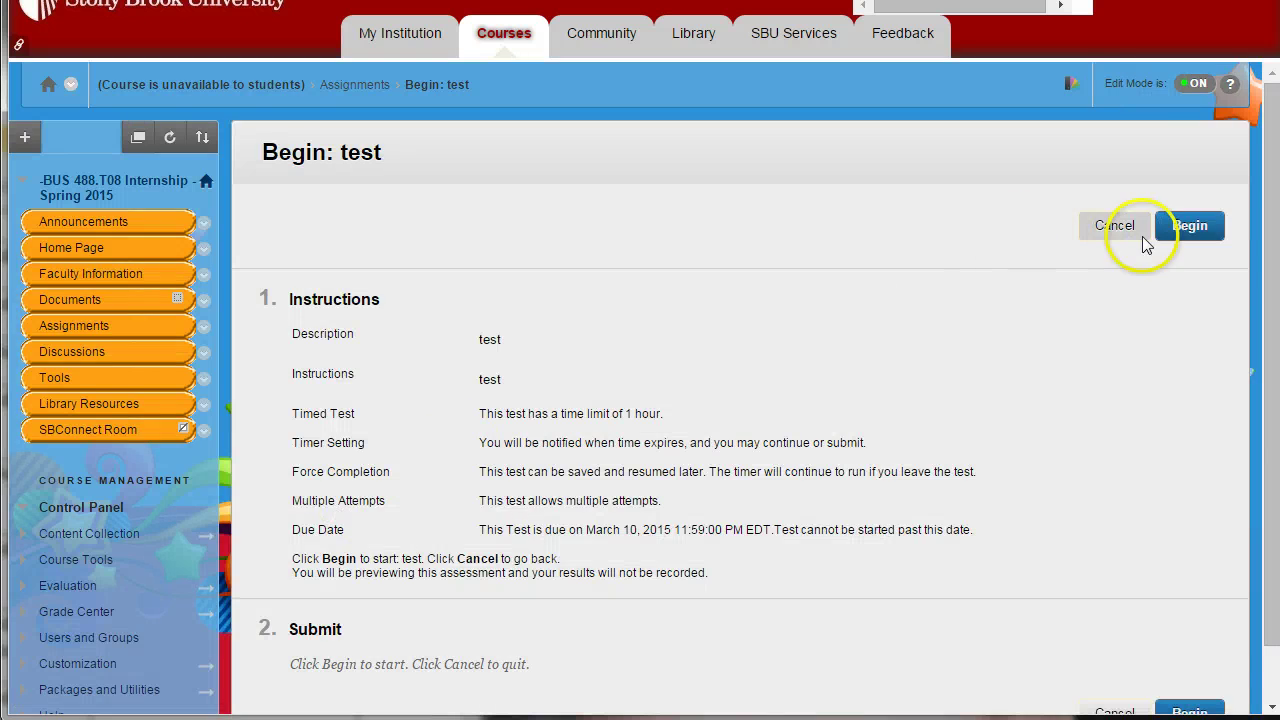
{"action": "left_click", "coordinate": [1185, 228]}
{"action": "scroll", "coordinate": [690, 512], "scroll_direction": "down", "scroll_amount": 1}
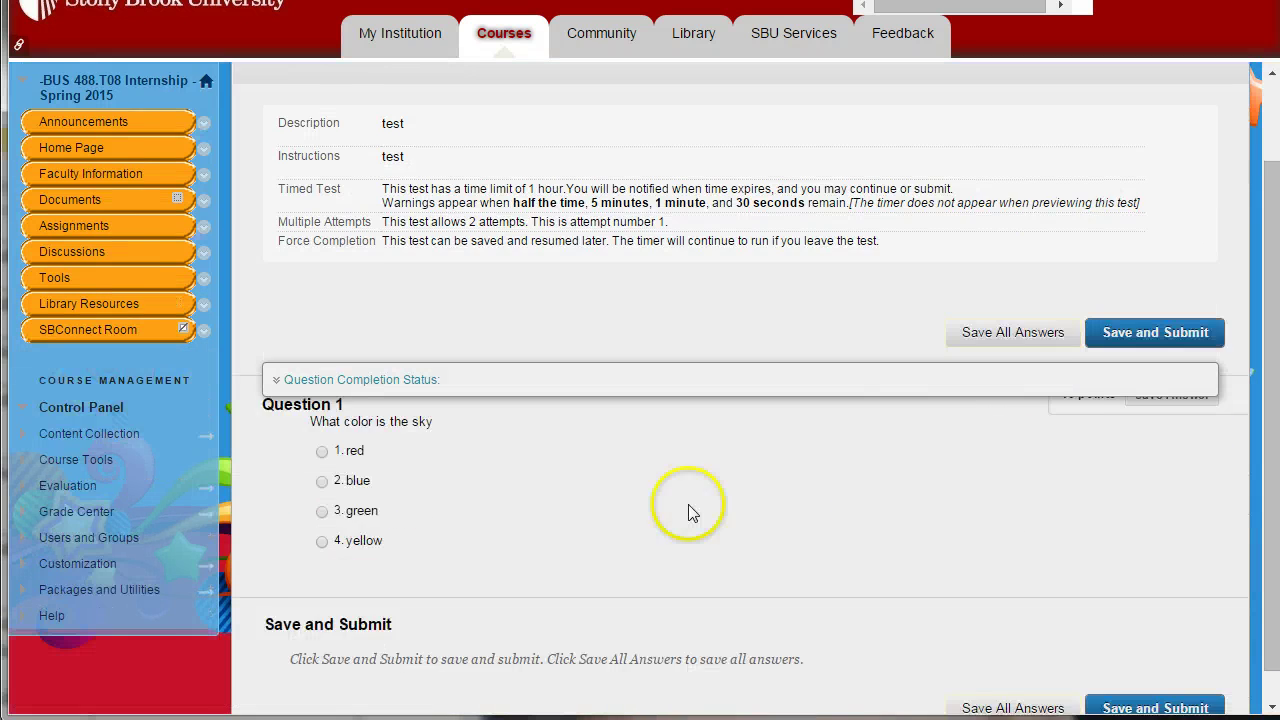
{"action": "scroll", "coordinate": [688, 512], "scroll_direction": "up", "scroll_amount": 2}
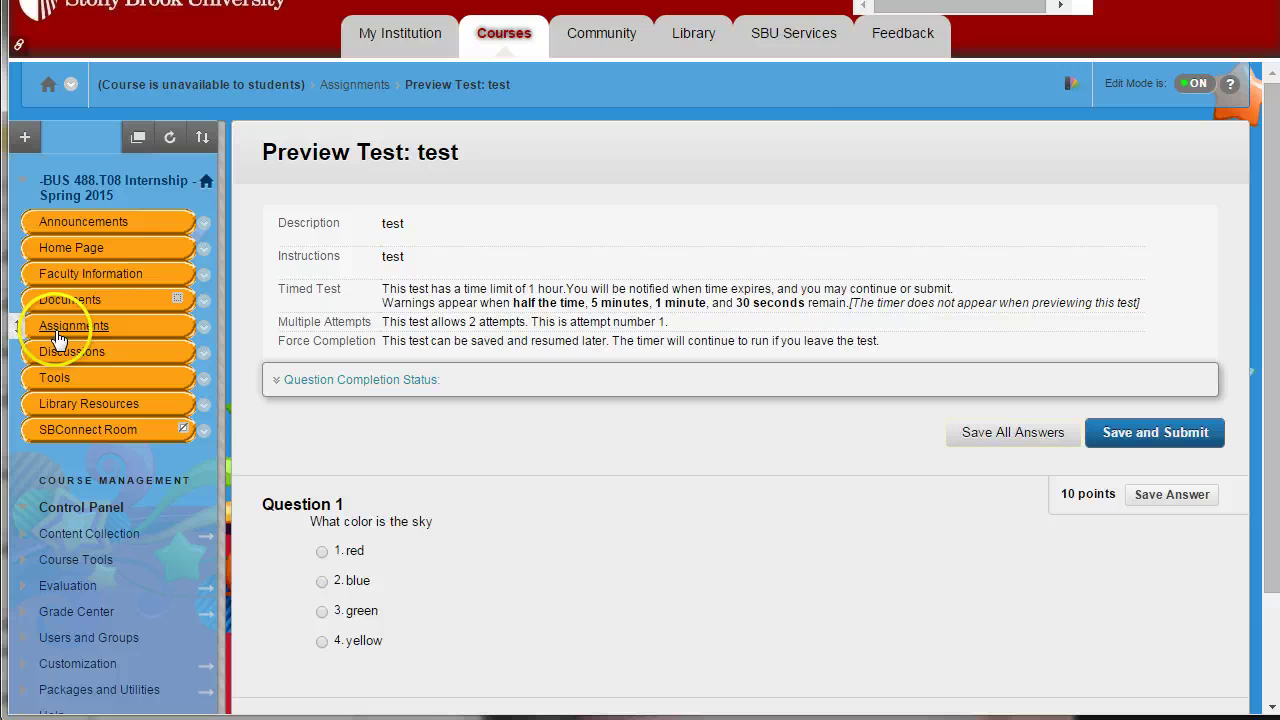
{"action": "left_click", "coordinate": [57, 330]}
{"action": "left_click", "coordinate": [585, 128]}
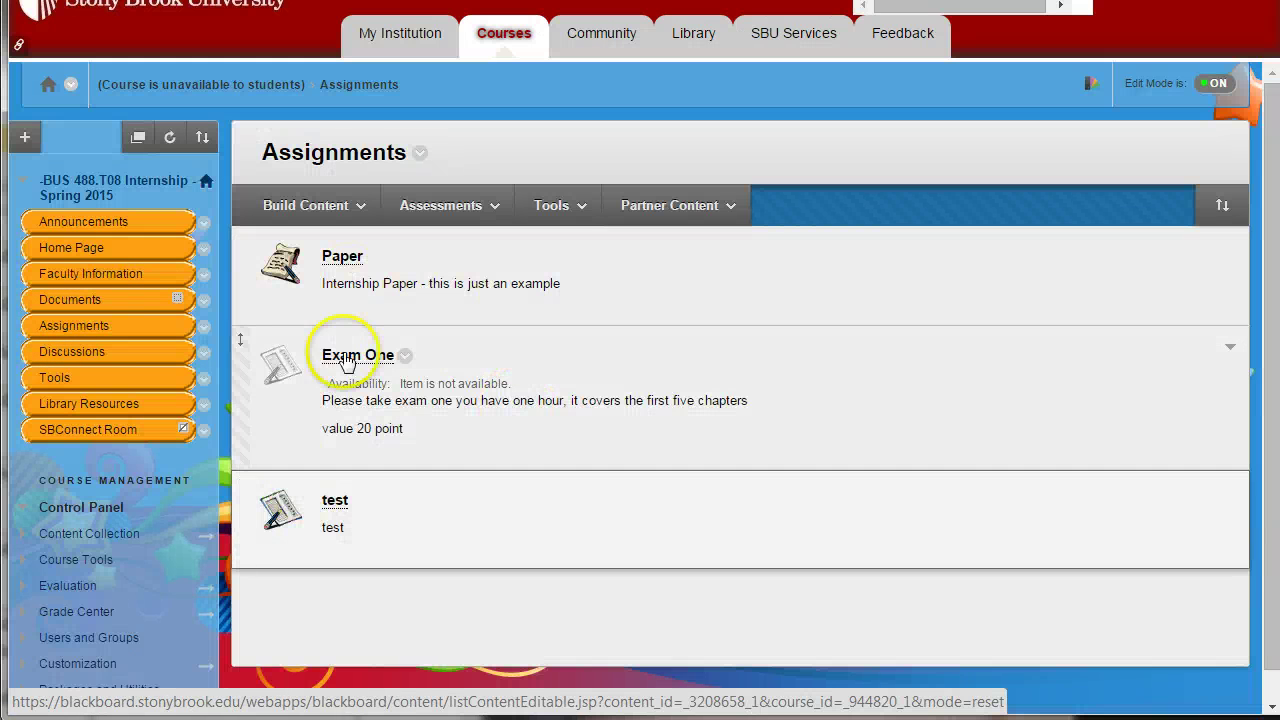
Continue the preview attempt of test, answer Question 1 with blue, and save and submit the attempt.
{"action": "left_click", "coordinate": [332, 500]}
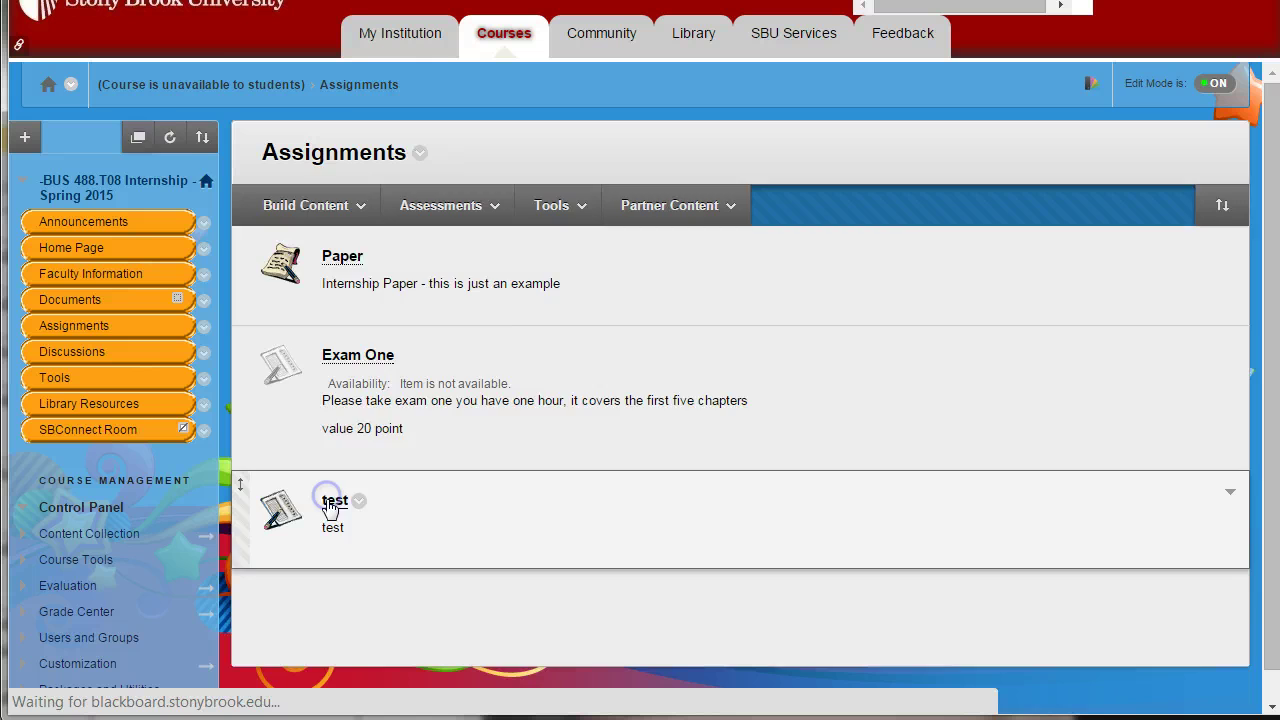
{"action": "scroll", "coordinate": [871, 380], "scroll_direction": "down", "scroll_amount": 1}
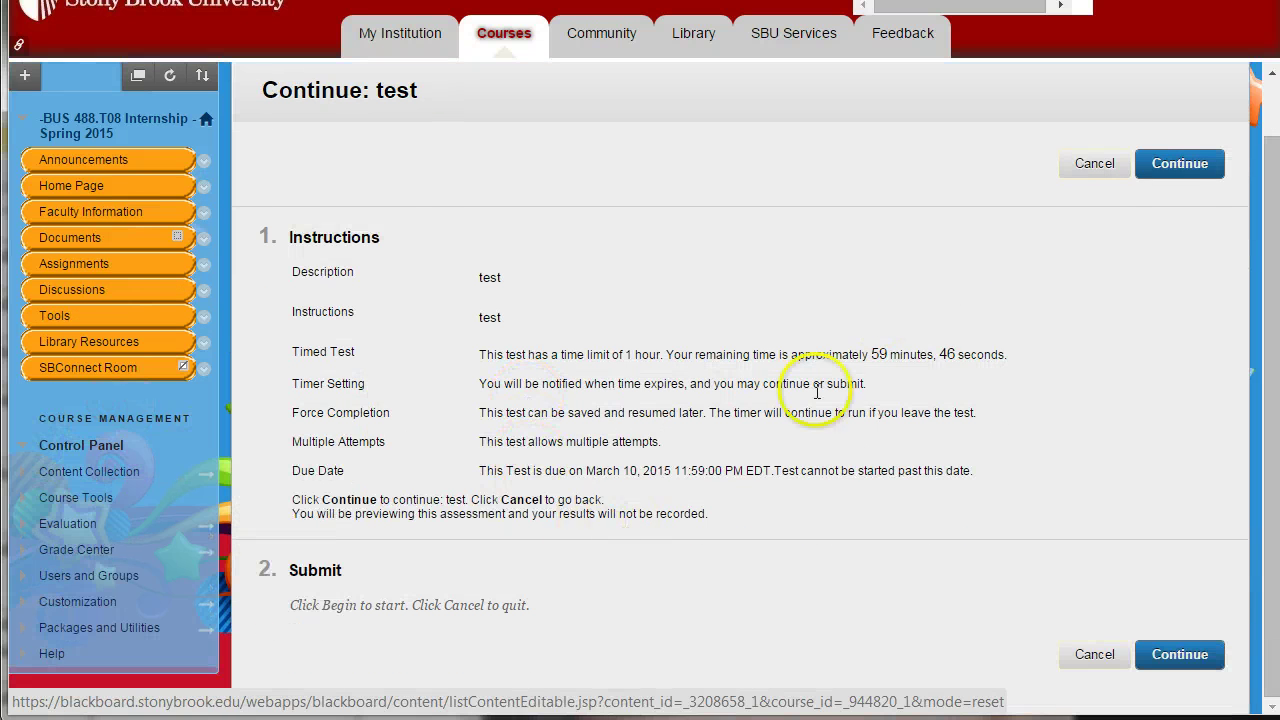
{"action": "left_click", "coordinate": [1180, 164]}
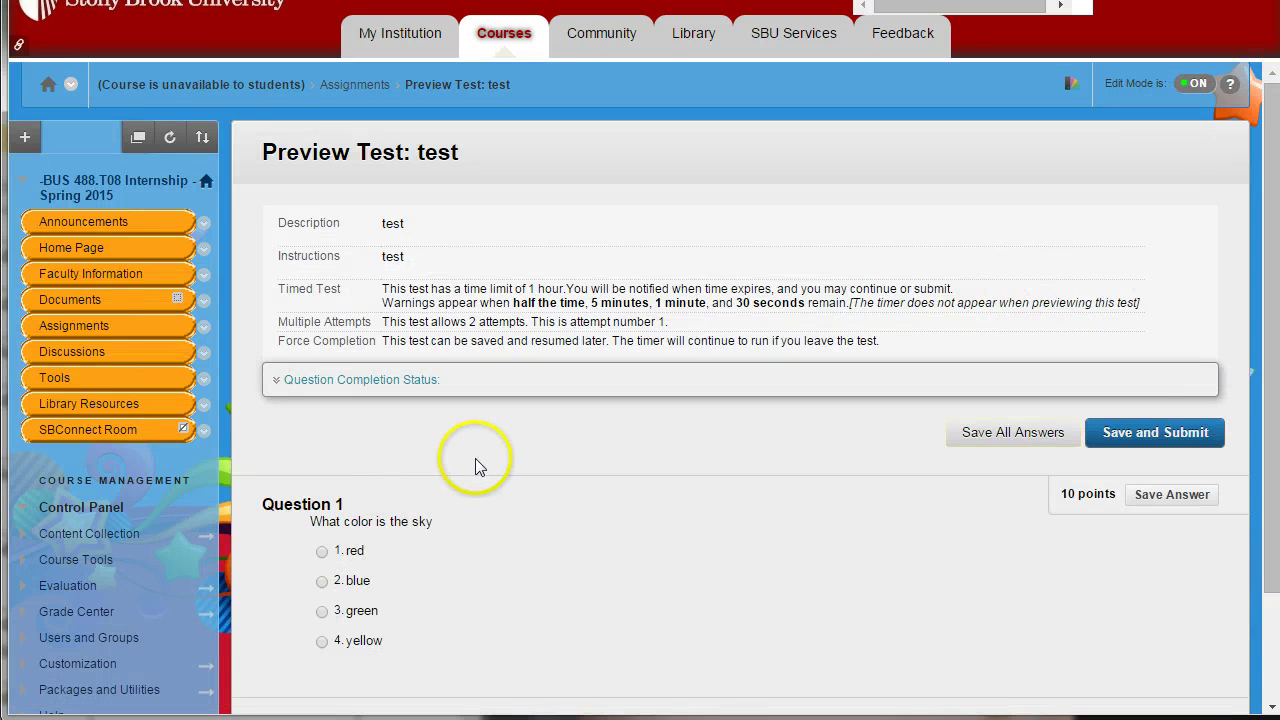
{"action": "scroll", "coordinate": [475, 458], "scroll_direction": "down", "scroll_amount": 2}
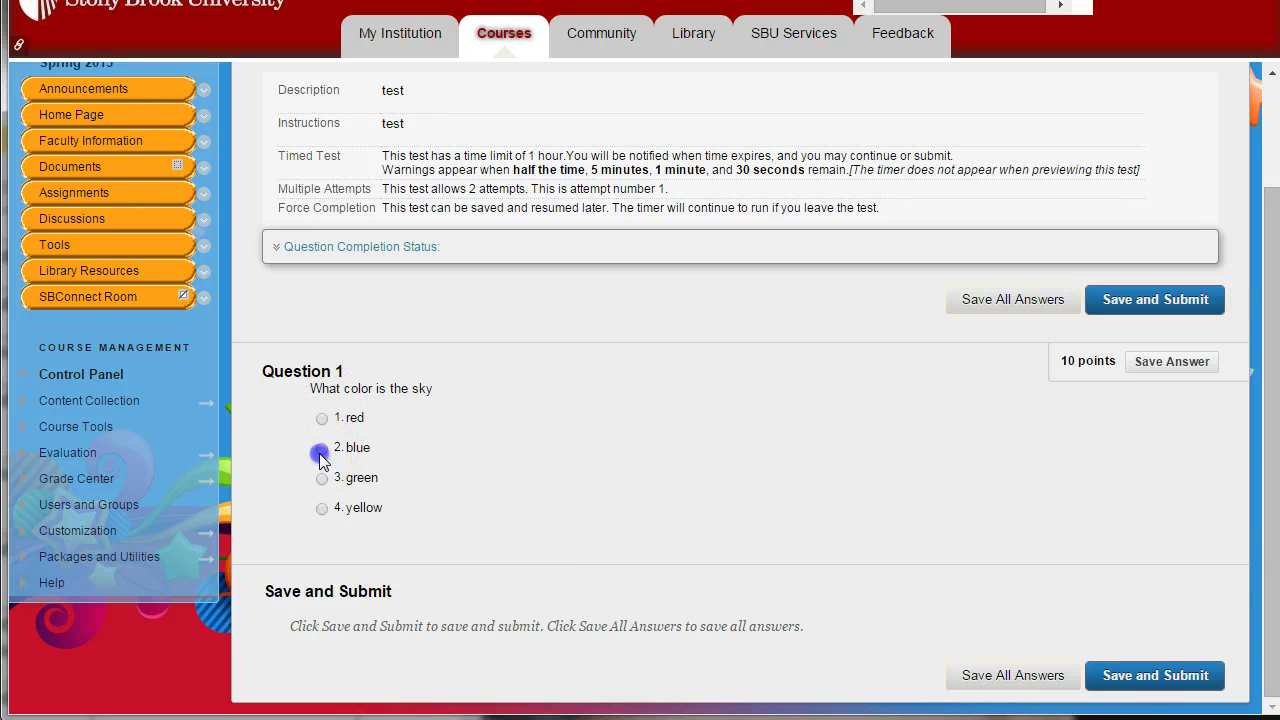
{"action": "left_click", "coordinate": [320, 452]}
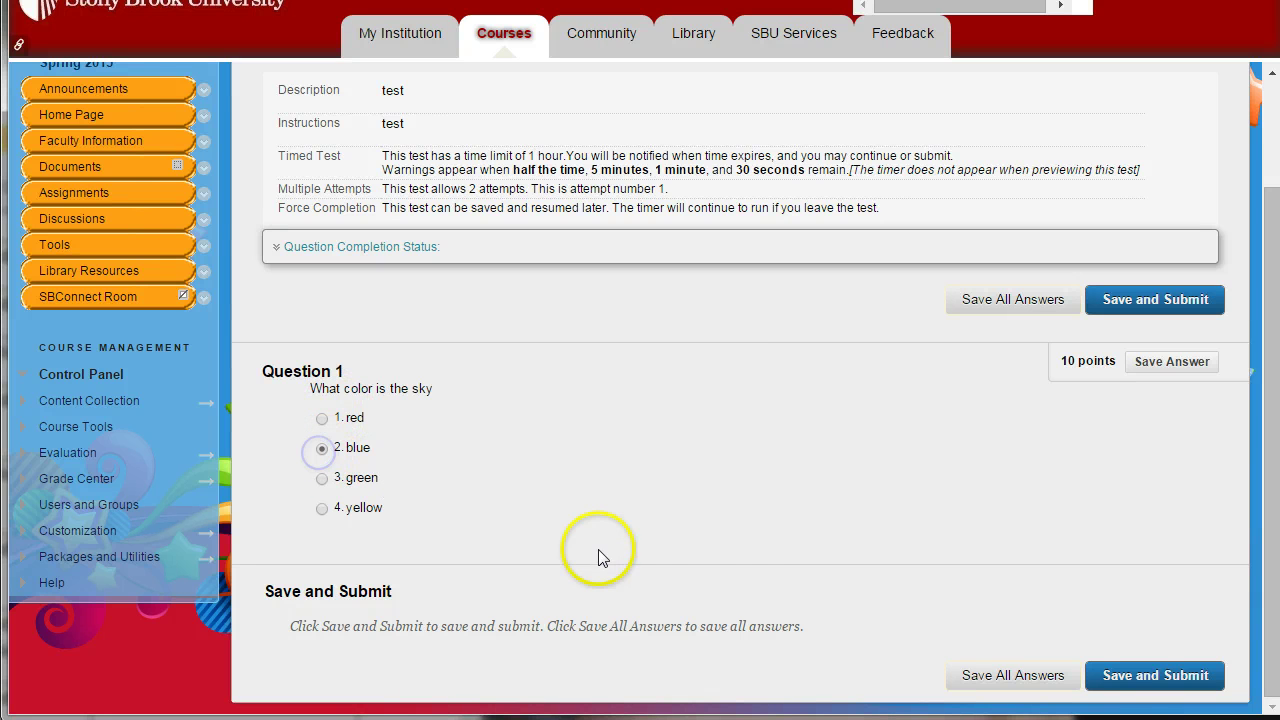
{"action": "left_click", "coordinate": [1145, 678]}
{"action": "left_click", "coordinate": [741, 86]}
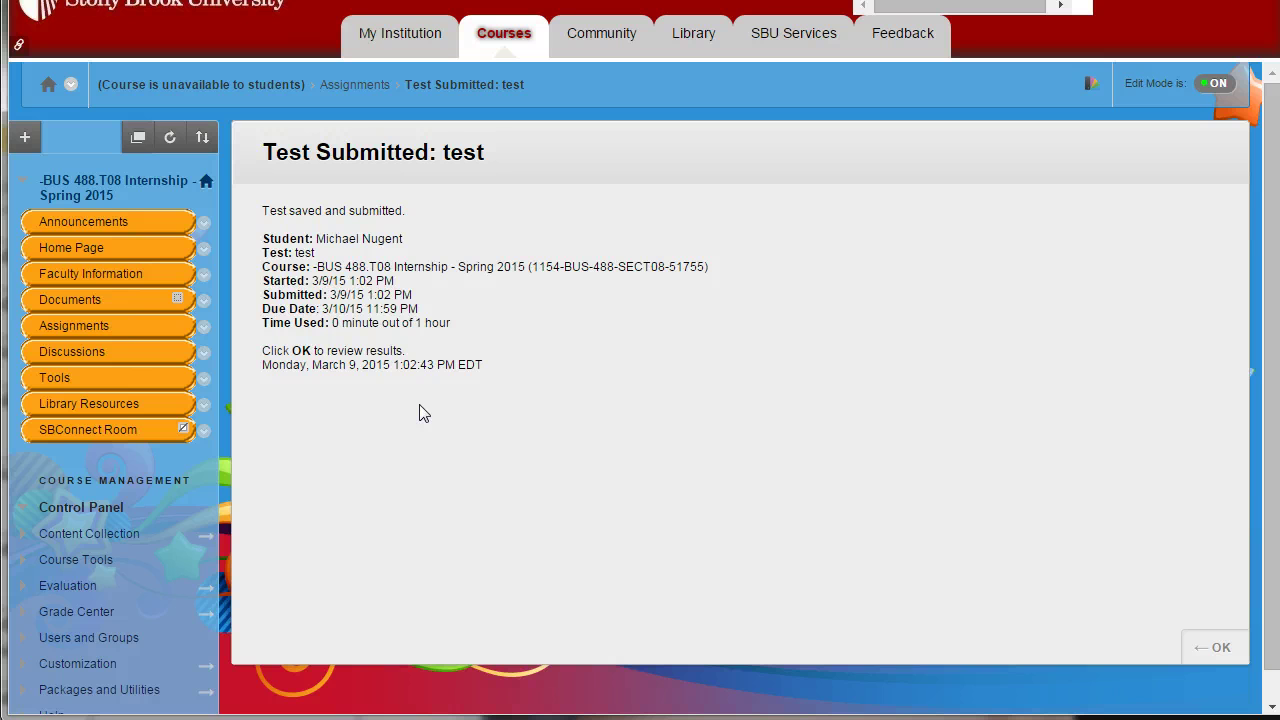
Return to the Assignments page and start creating a new survey there.
{"action": "left_click", "coordinate": [69, 326]}
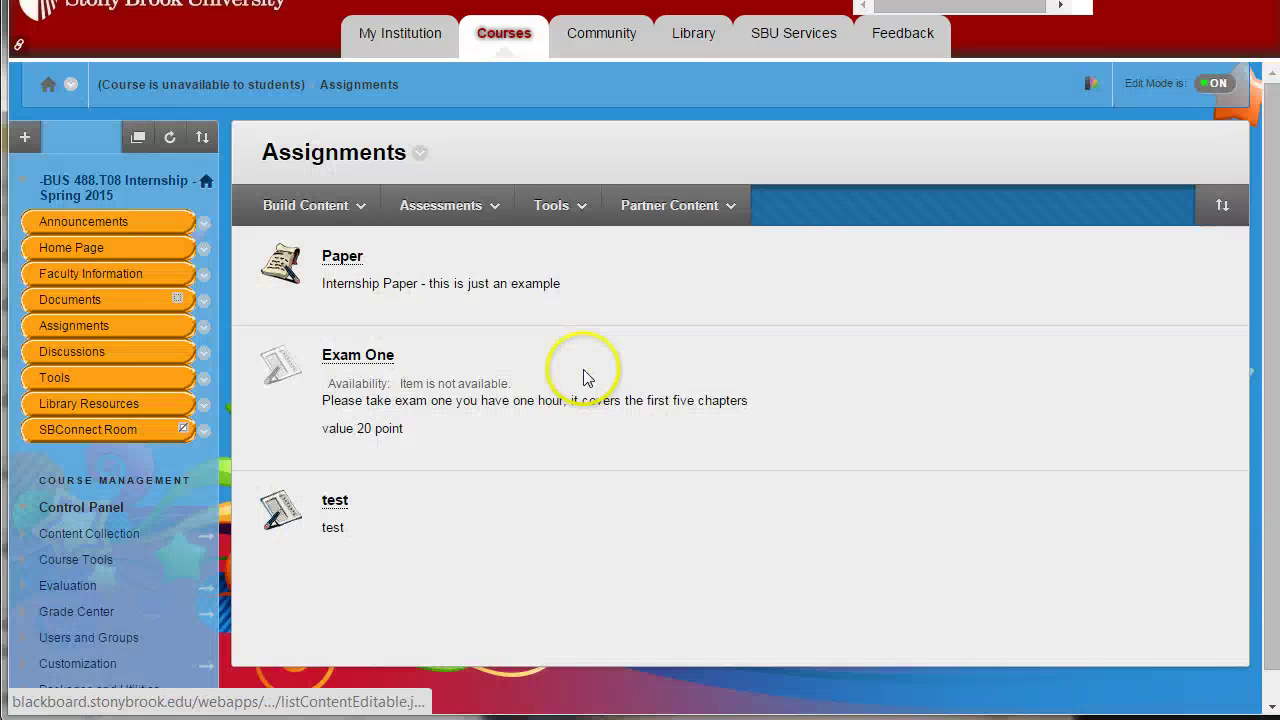
{"action": "left_click", "coordinate": [440, 205]}
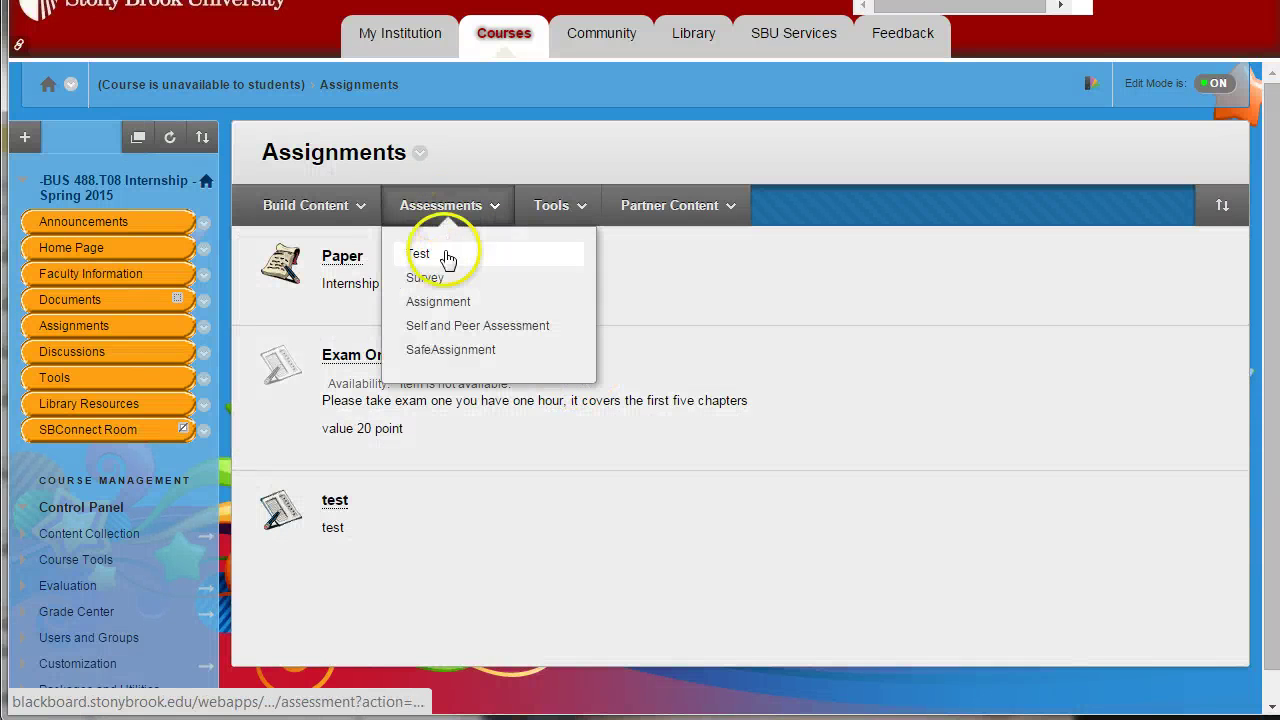
{"action": "left_click", "coordinate": [430, 279]}
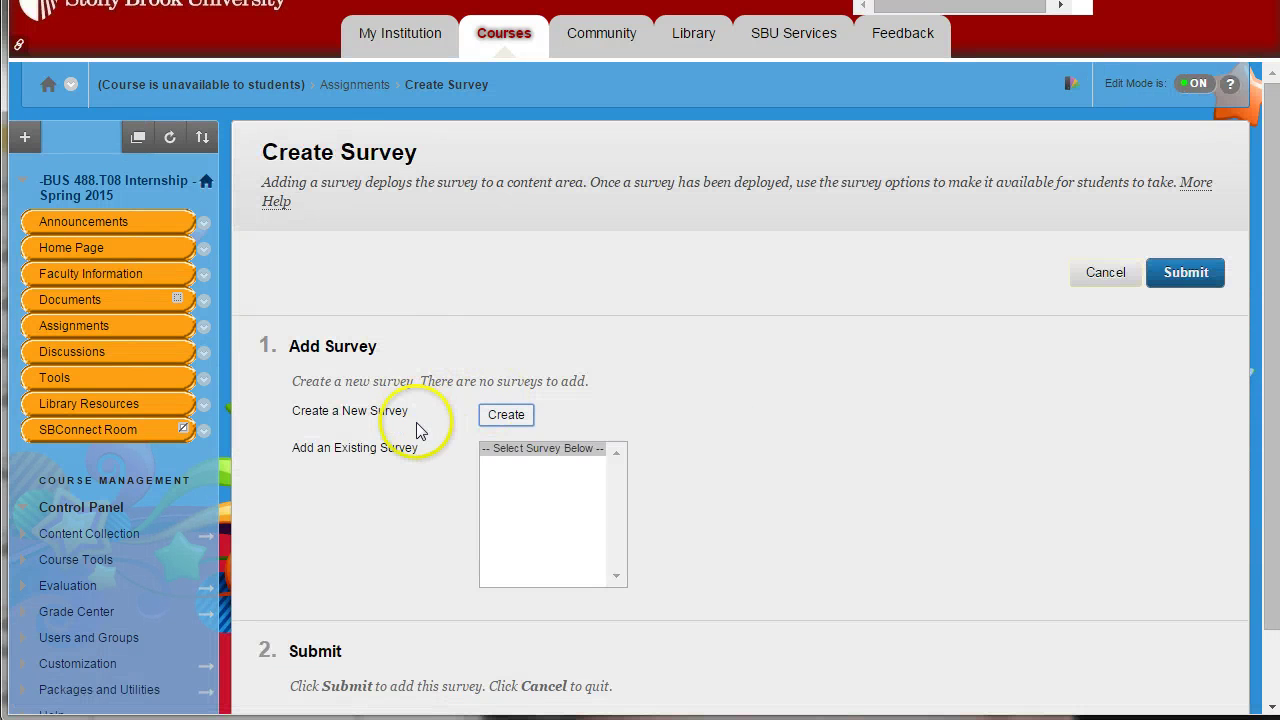
{"action": "scroll", "coordinate": [417, 430], "scroll_direction": "down", "scroll_amount": 2}
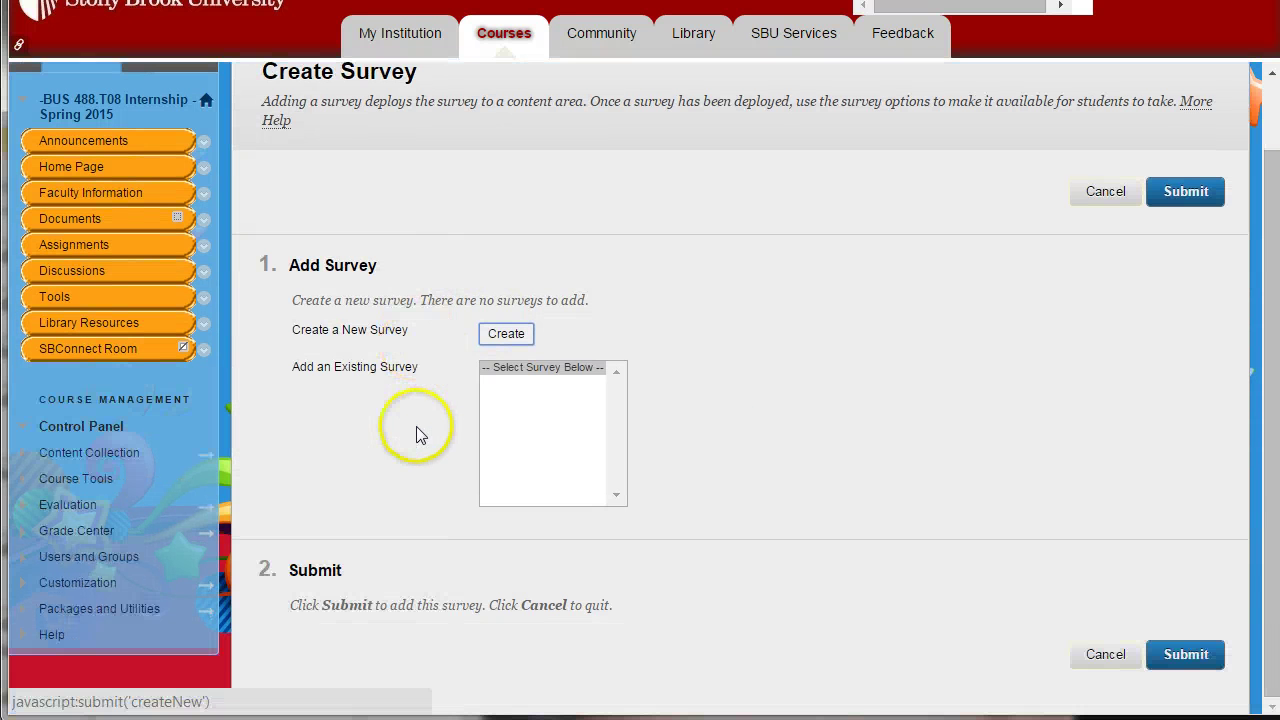
{"action": "left_click", "coordinate": [511, 336]}
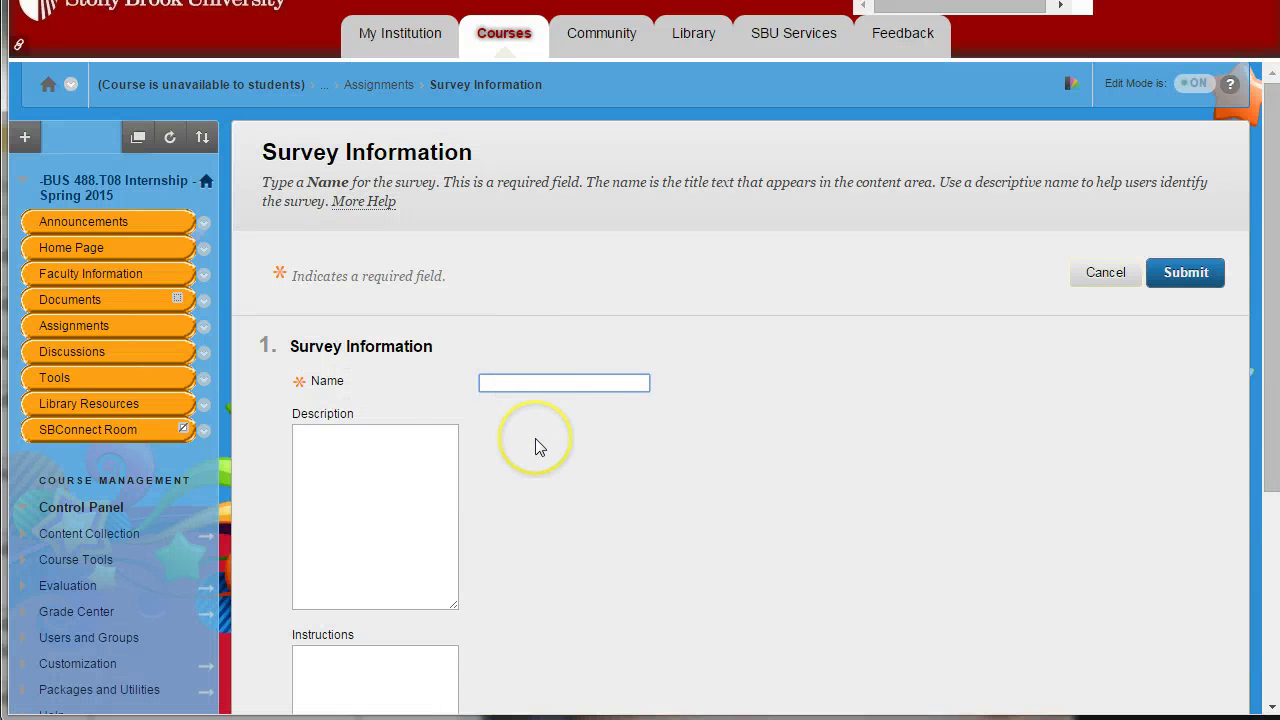
Name the survey feedback, enter survey as its description and yes as its instructions, and submit the survey information.
{"action": "type", "text": "feedb"}
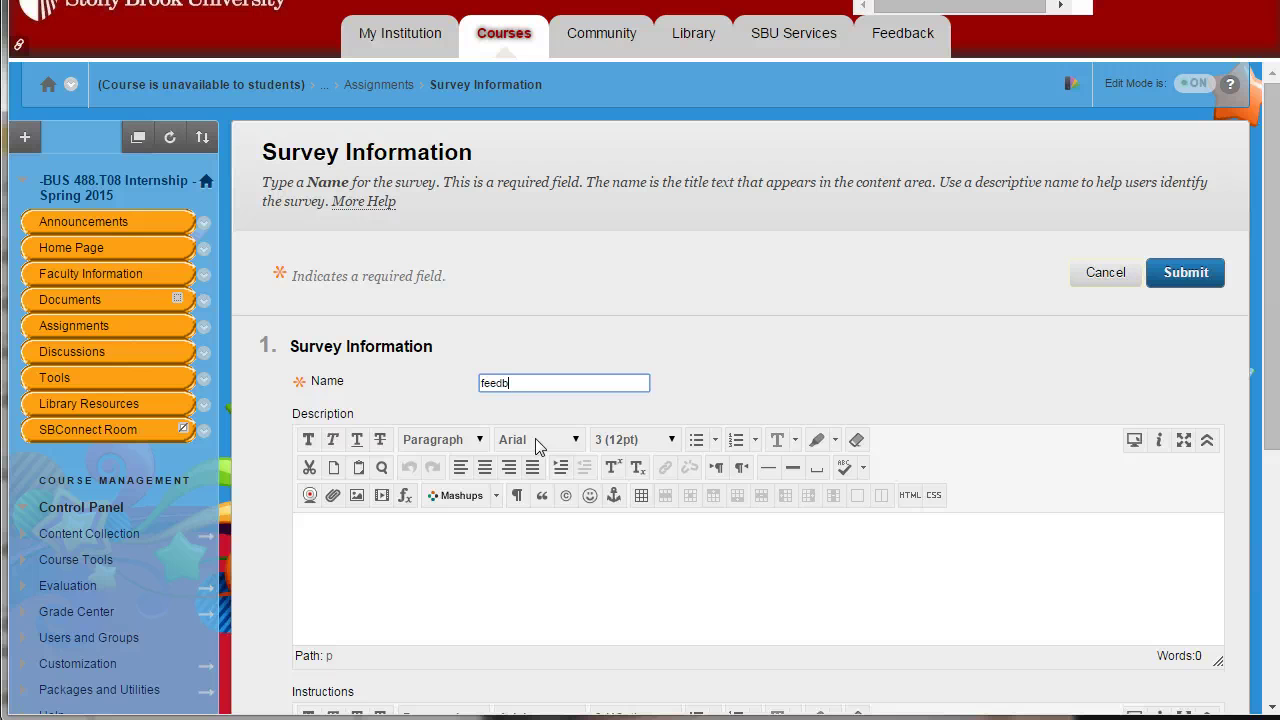
{"action": "type", "text": "ack"}
{"action": "left_click", "coordinate": [546, 566]}
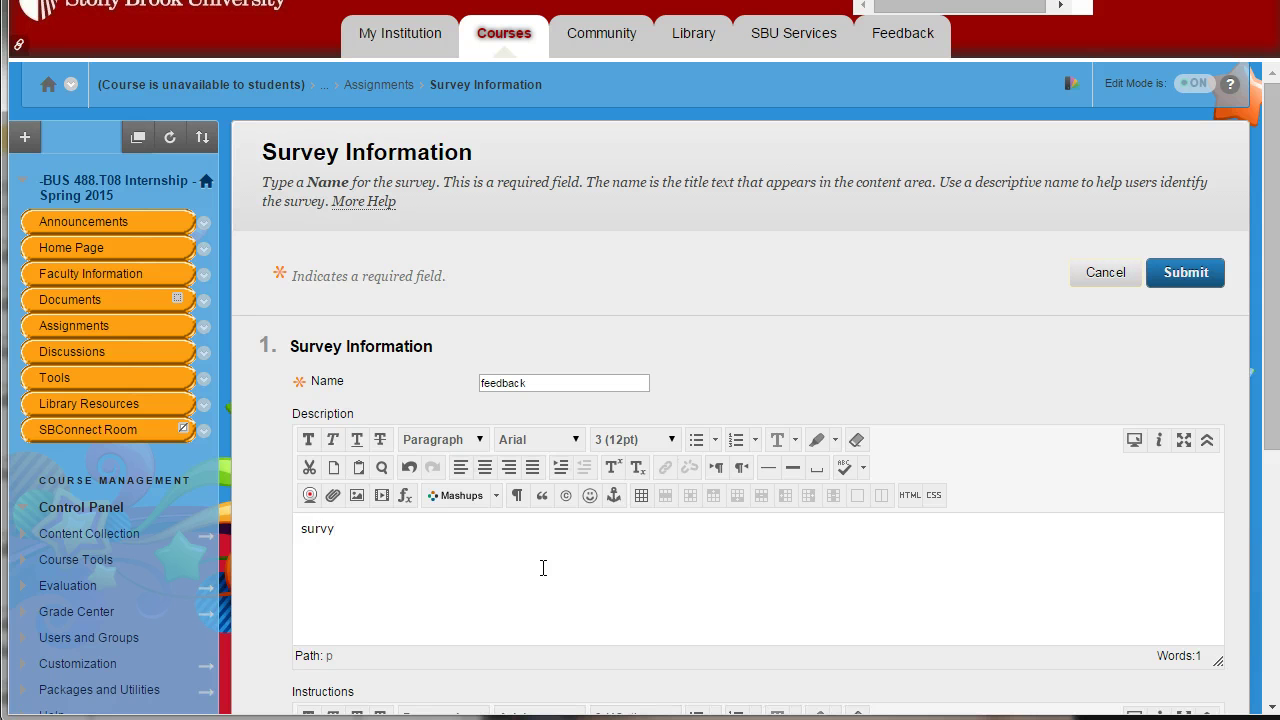
{"action": "left_click", "coordinate": [543, 568]}
{"action": "scroll", "coordinate": [480, 560], "scroll_direction": "down", "scroll_amount": 3}
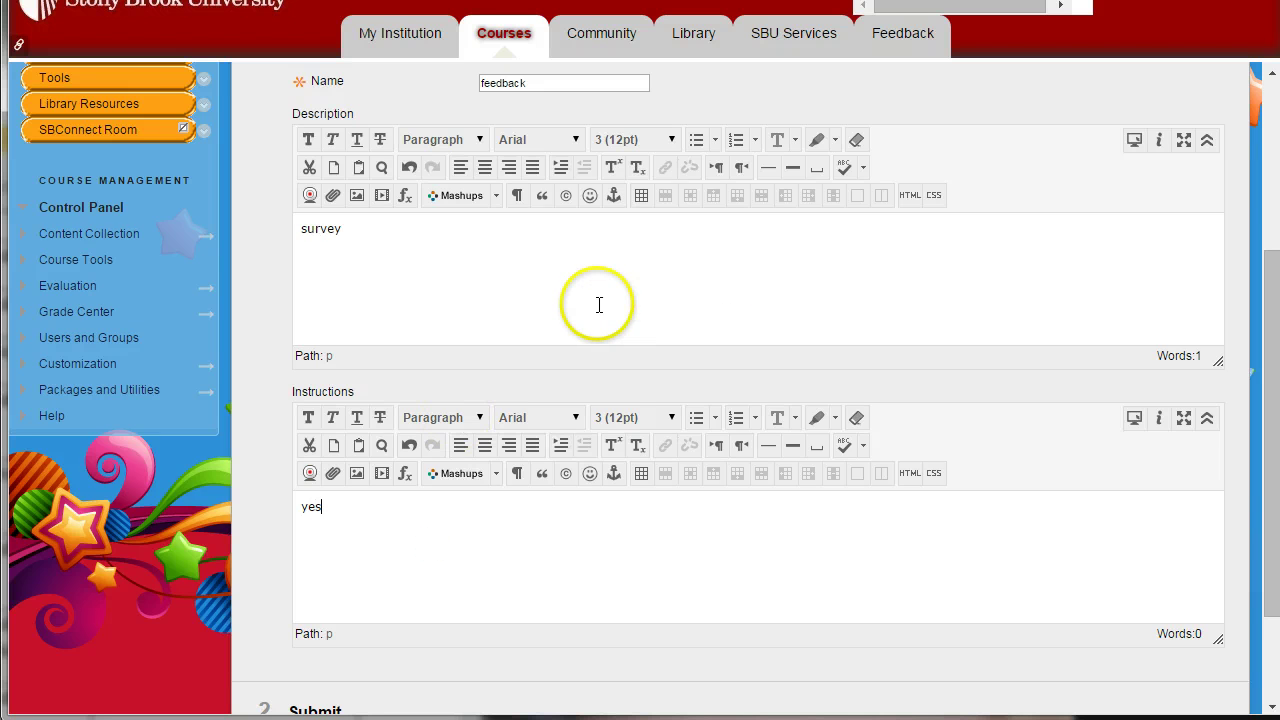
{"action": "scroll", "coordinate": [634, 300], "scroll_direction": "down", "scroll_amount": 2}
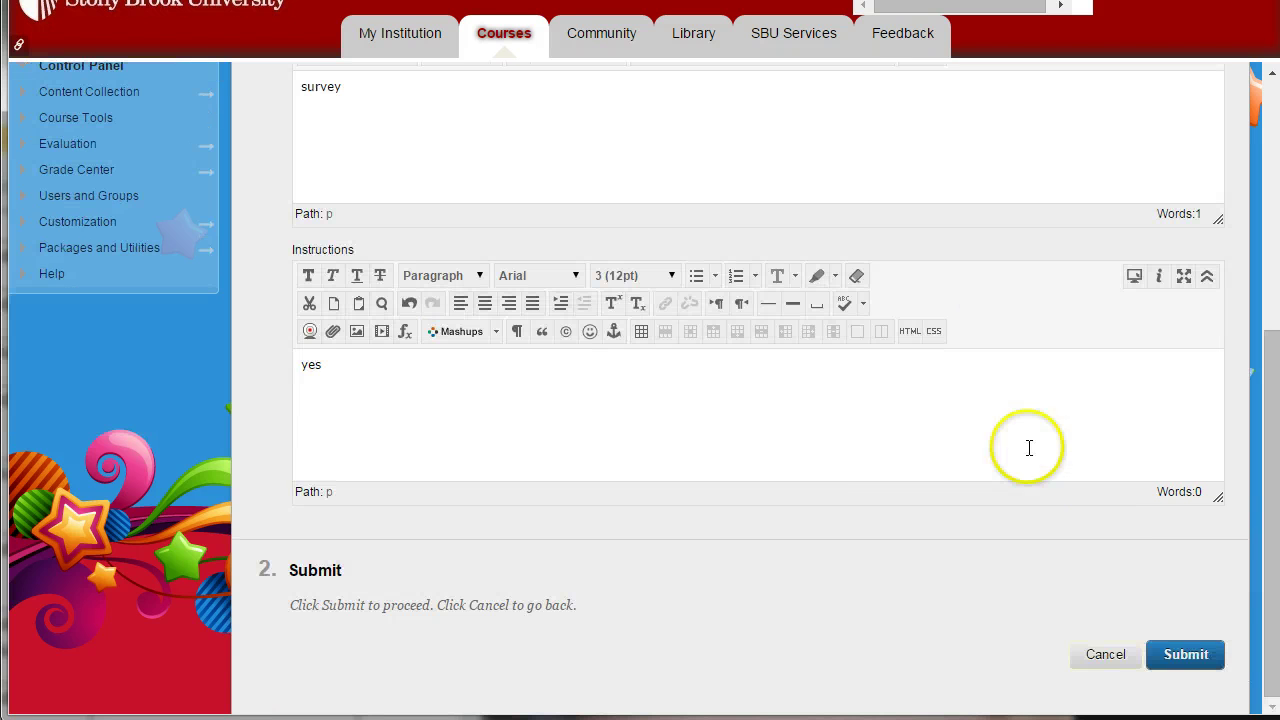
{"action": "left_click", "coordinate": [1186, 654]}
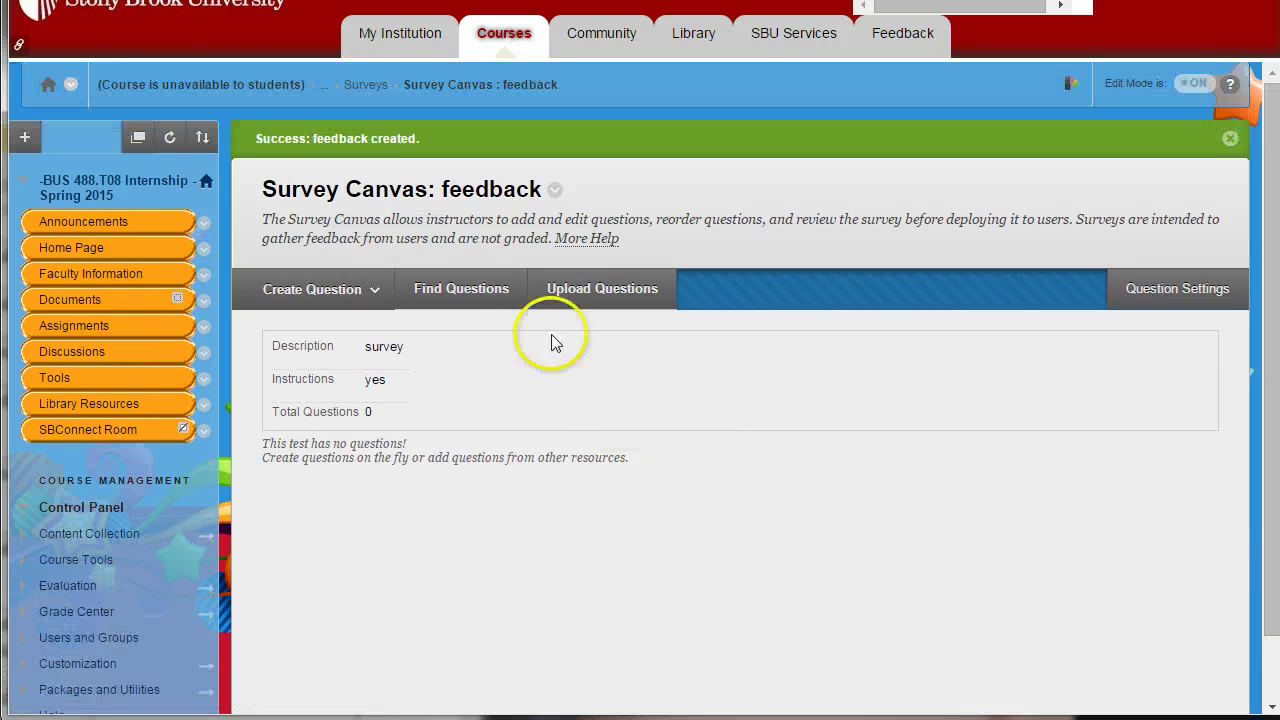
Add an essay question titled class with the text "how do you like the class", and submit it to create another.
{"action": "left_click", "coordinate": [300, 292]}
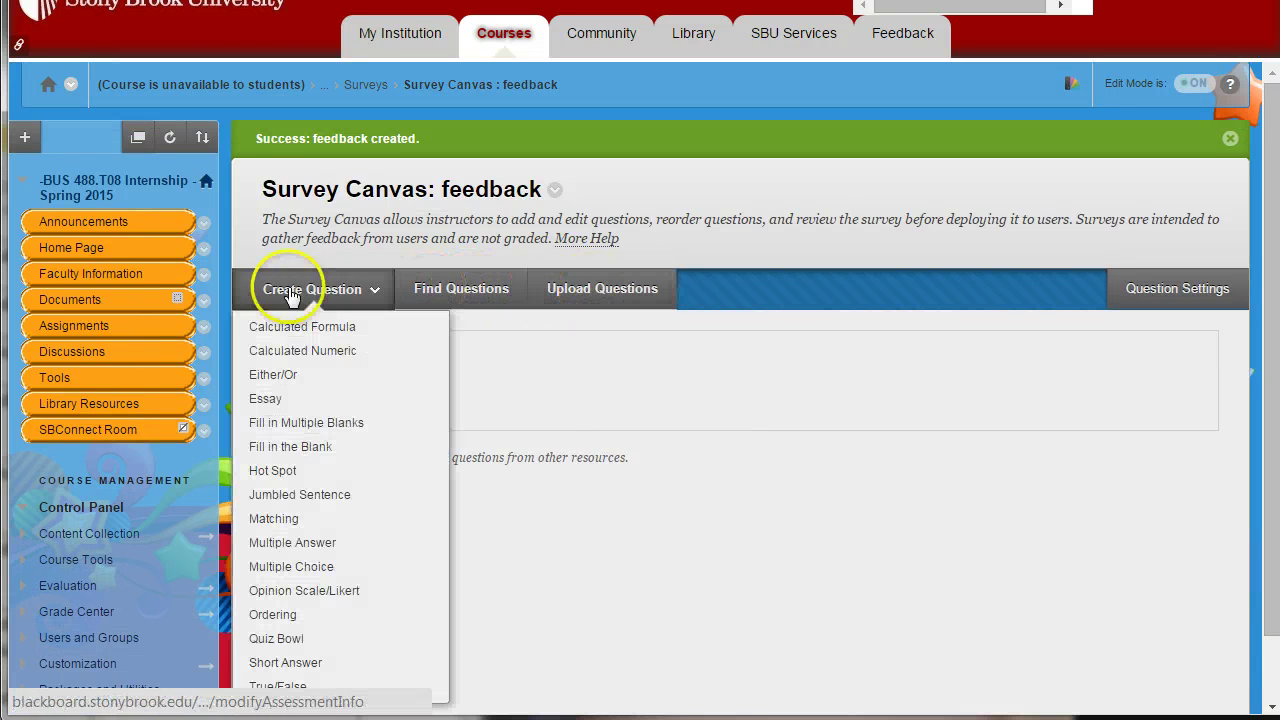
{"action": "left_click", "coordinate": [290, 400]}
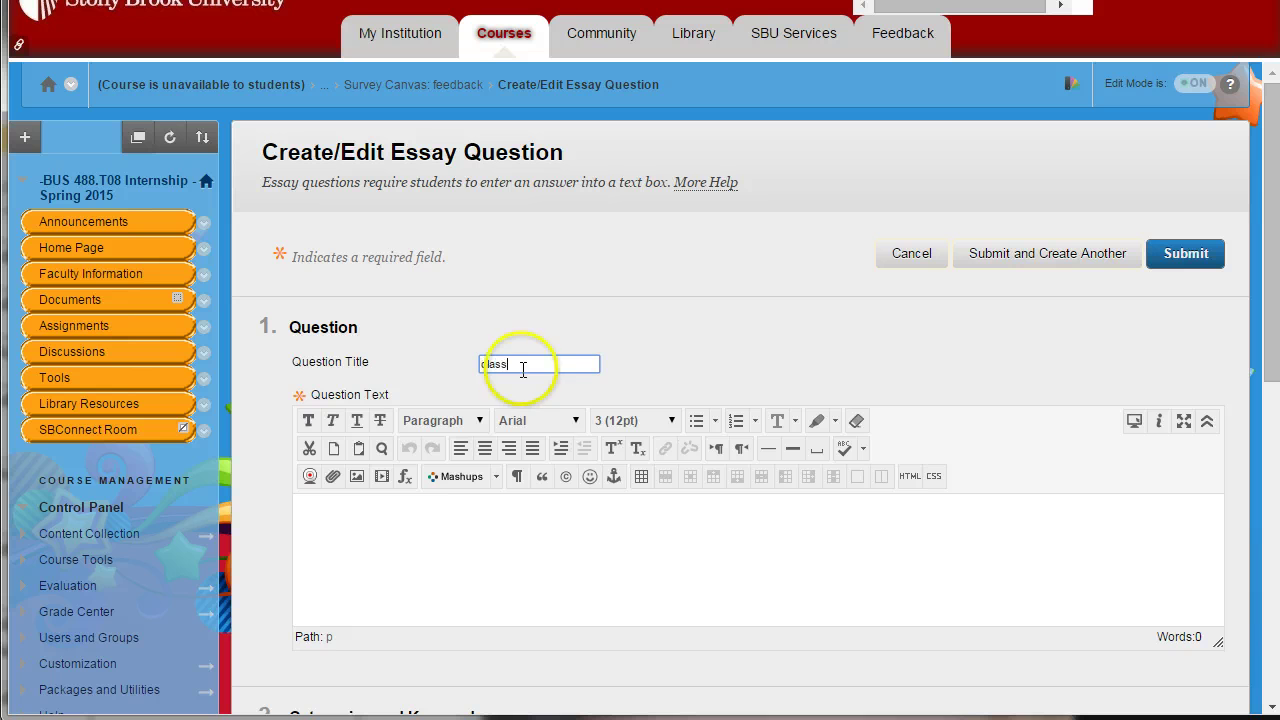
{"action": "left_click", "coordinate": [565, 510]}
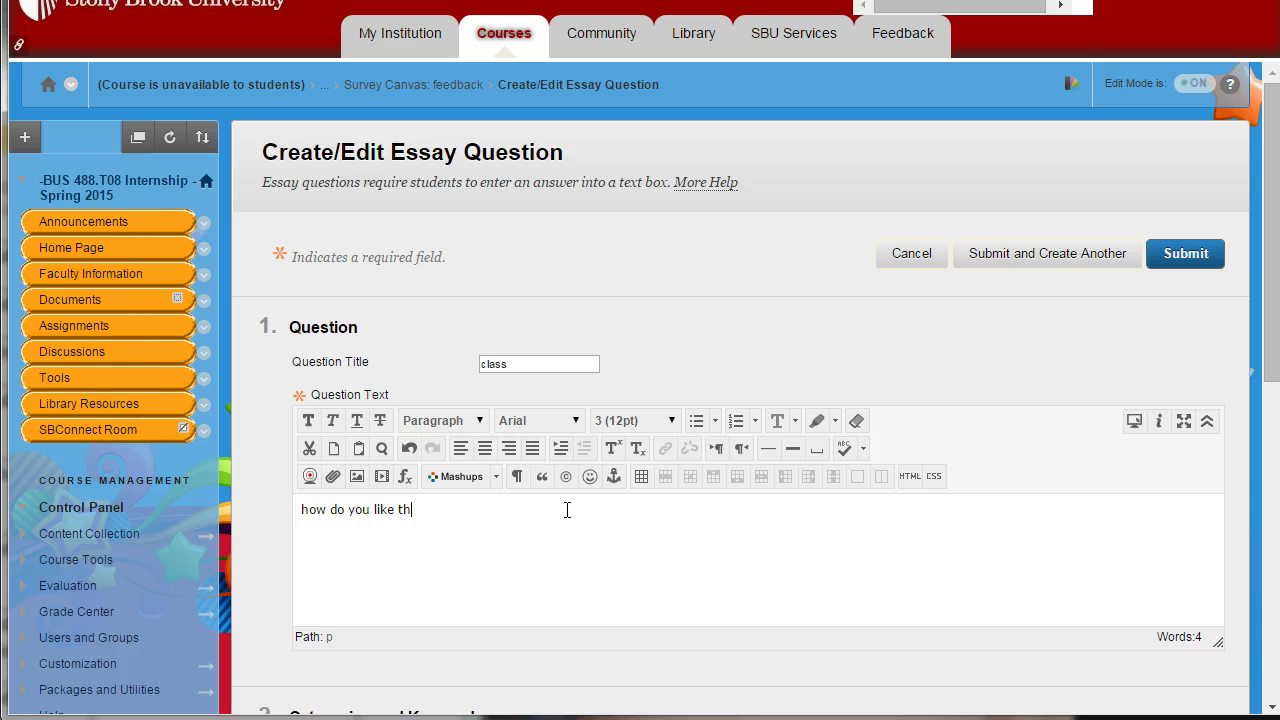
{"action": "scroll", "coordinate": [469, 594], "scroll_direction": "down", "scroll_amount": 3}
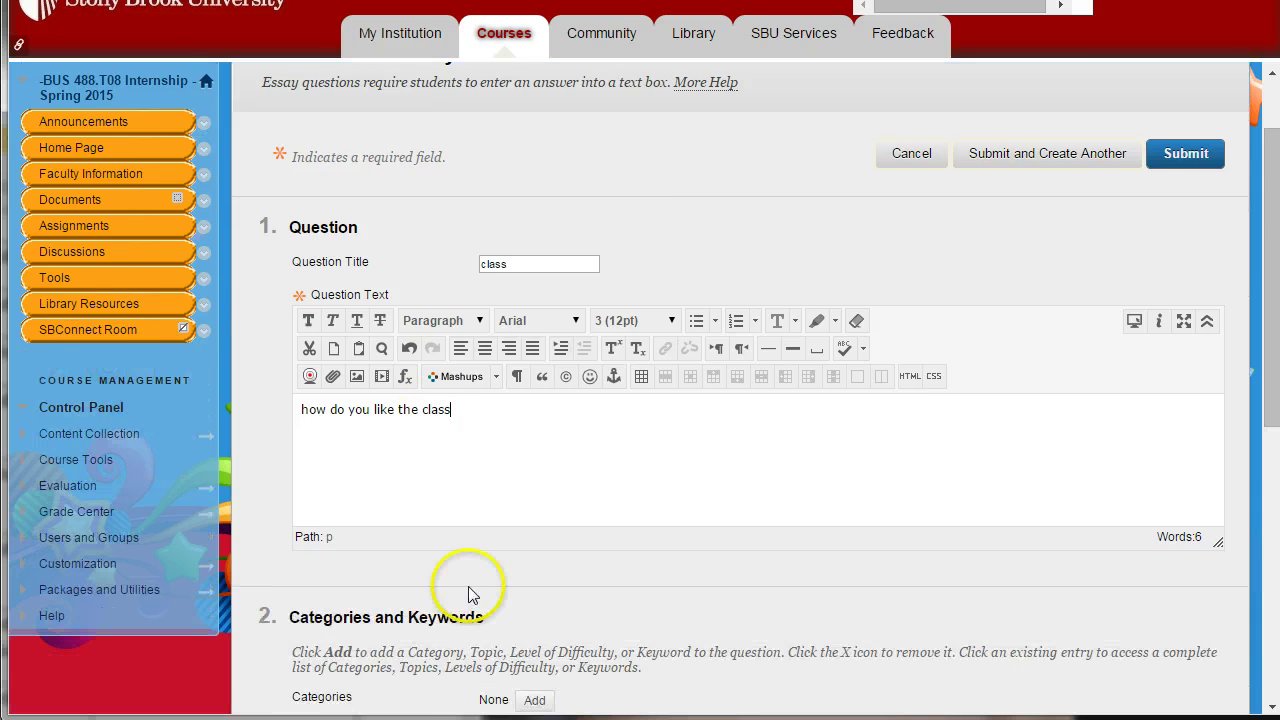
{"action": "scroll", "coordinate": [640, 563], "scroll_direction": "down", "scroll_amount": 1}
{"action": "scroll", "coordinate": [514, 445], "scroll_direction": "down", "scroll_amount": 1}
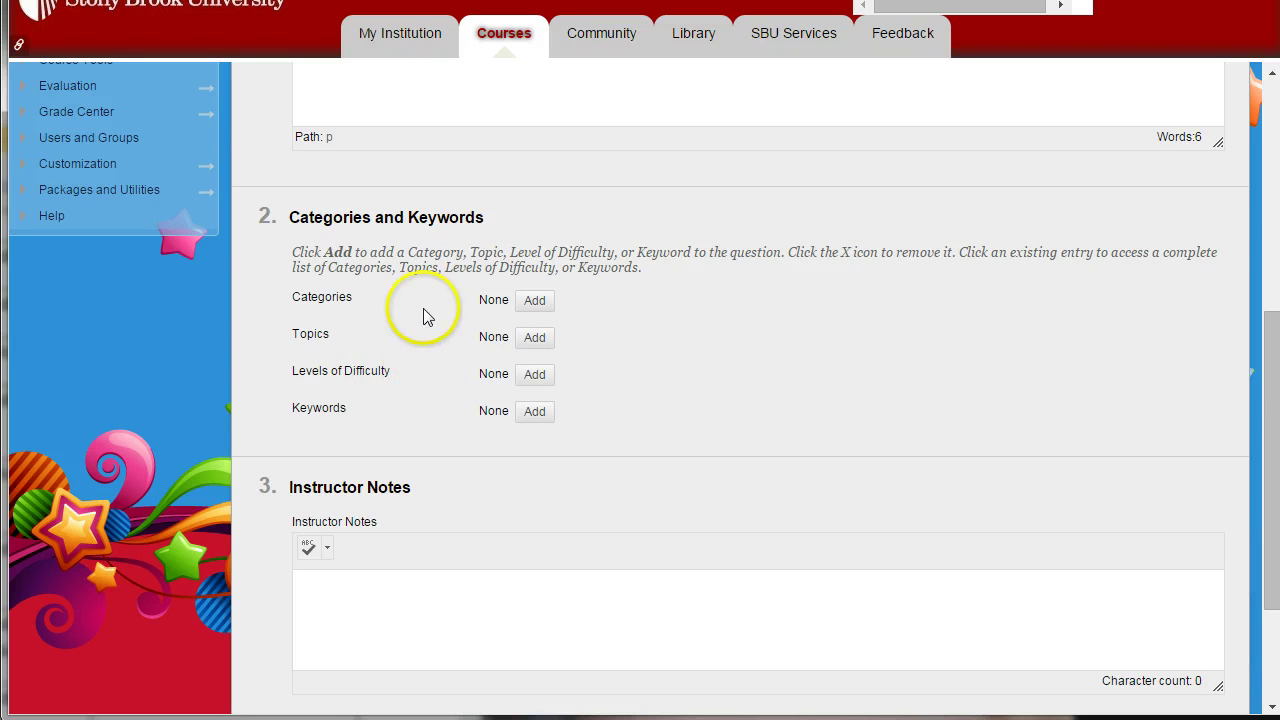
{"action": "scroll", "coordinate": [540, 452], "scroll_direction": "down", "scroll_amount": 2}
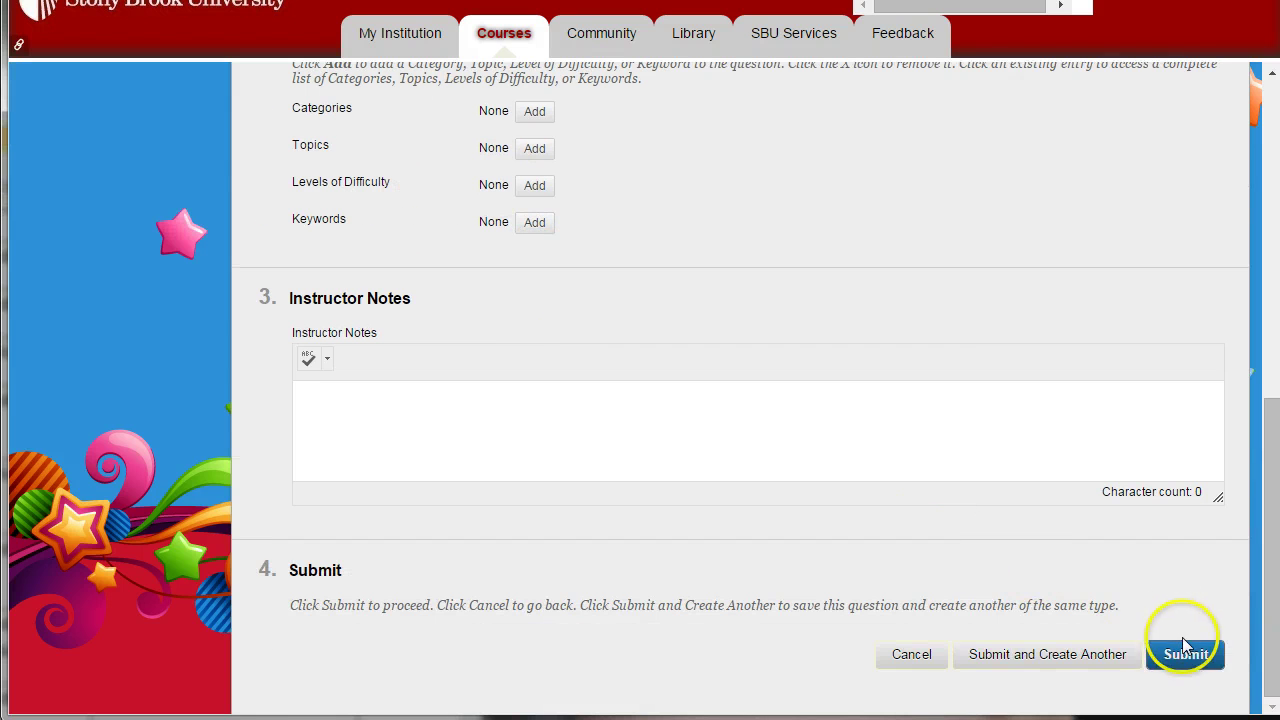
{"action": "left_click", "coordinate": [997, 668]}
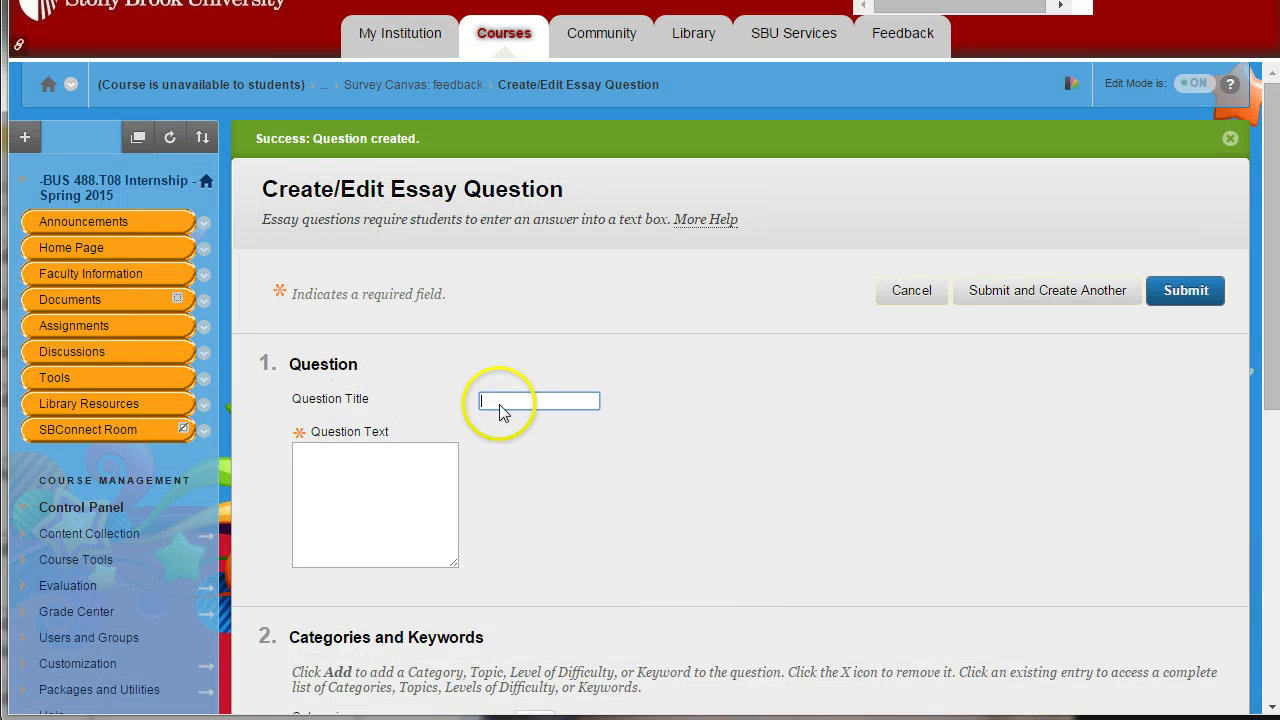
Create a second essay question titled paper with the text "how did you like the paper" and submit it.
{"action": "left_click", "coordinate": [502, 402]}
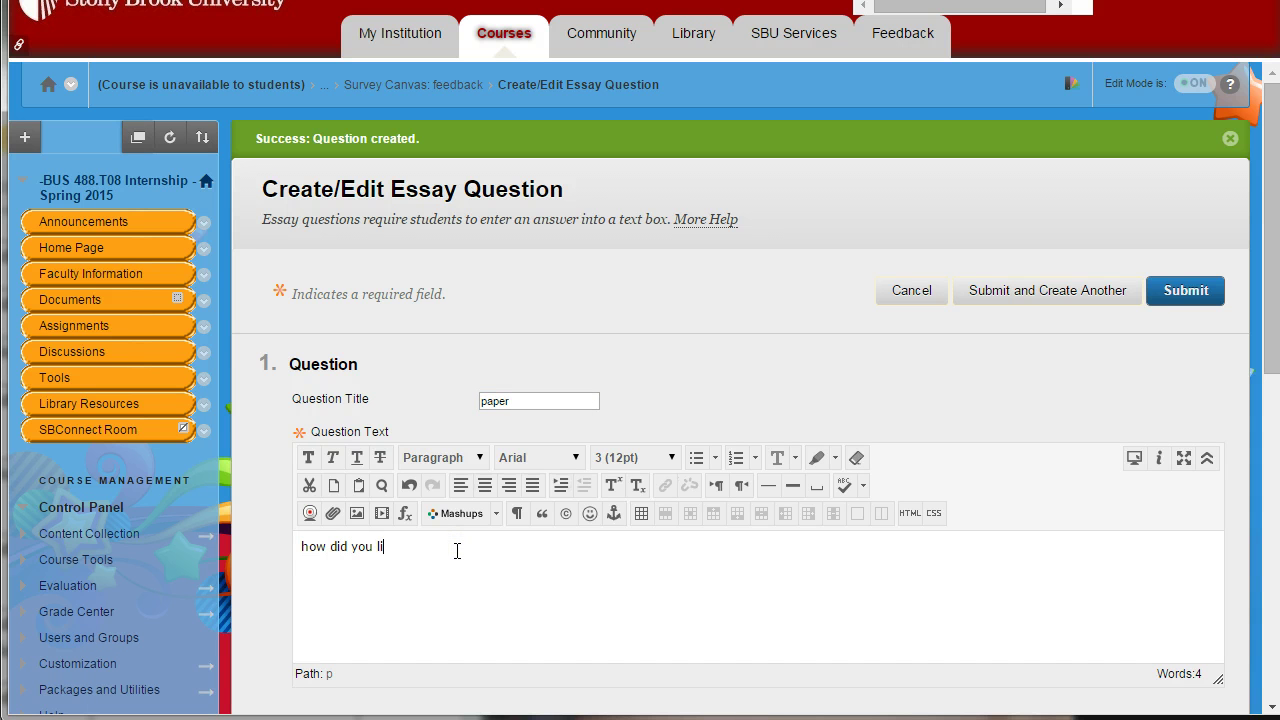
{"action": "scroll", "coordinate": [458, 548], "scroll_direction": "down", "scroll_amount": 7}
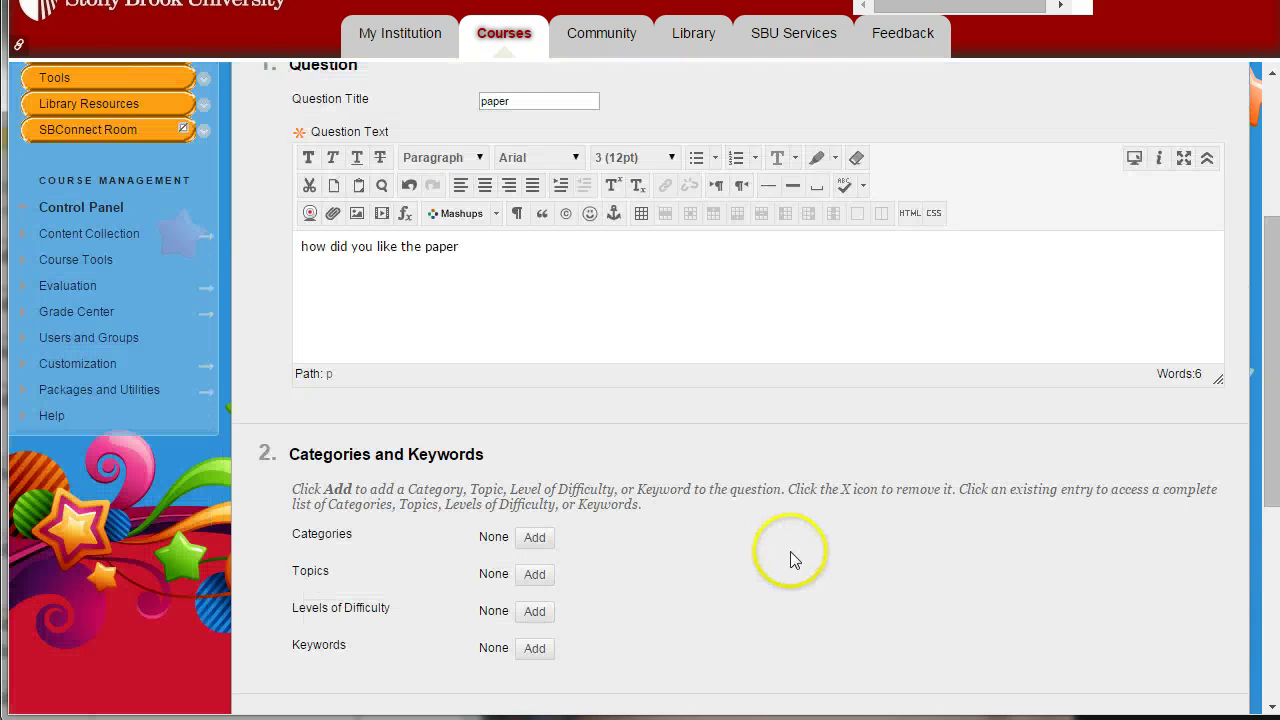
{"action": "left_click", "coordinate": [1185, 660]}
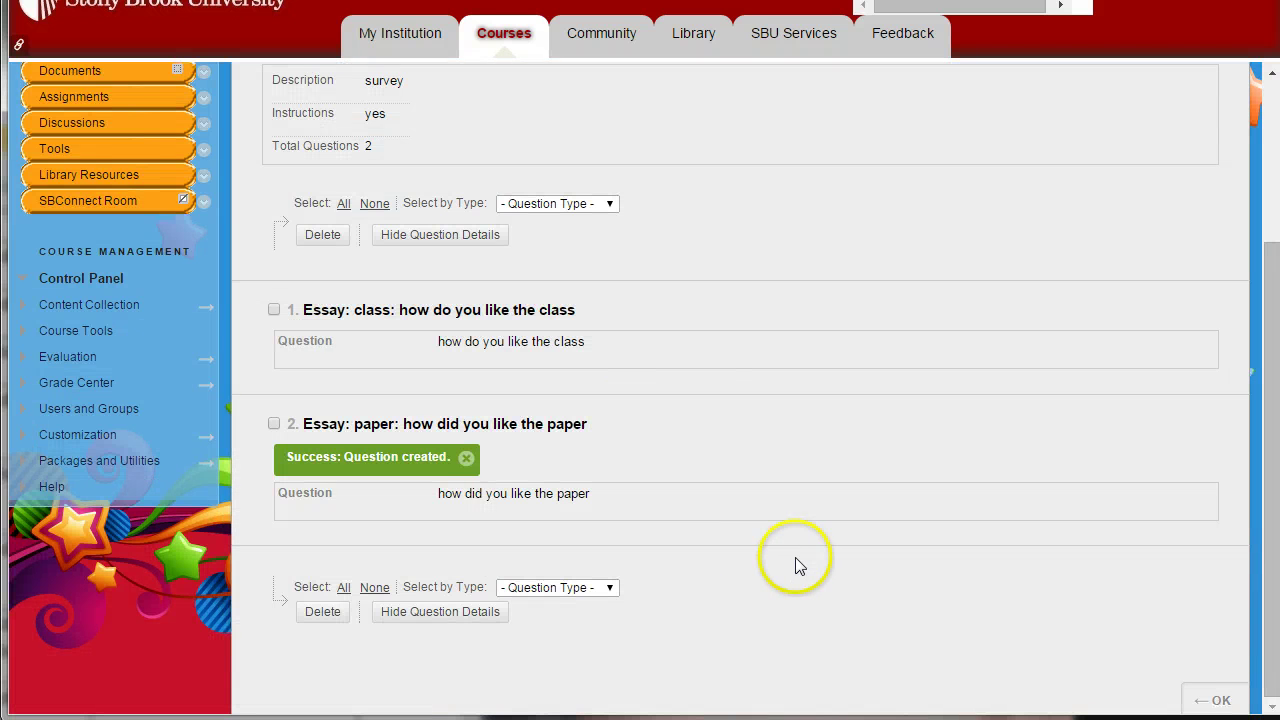
Finish editing the questions, add the feedback survey to Assignments, and submit its survey options with the defaults.
{"action": "left_click", "coordinate": [1203, 700]}
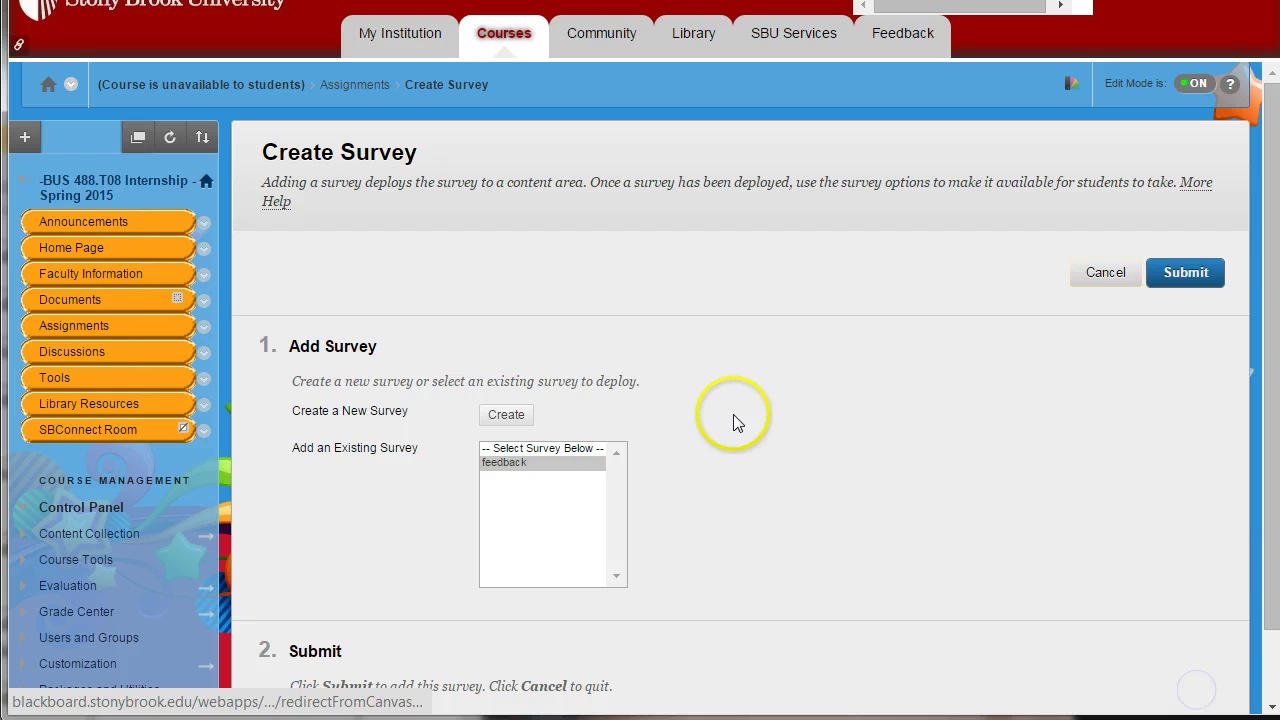
{"action": "left_click", "coordinate": [1177, 285]}
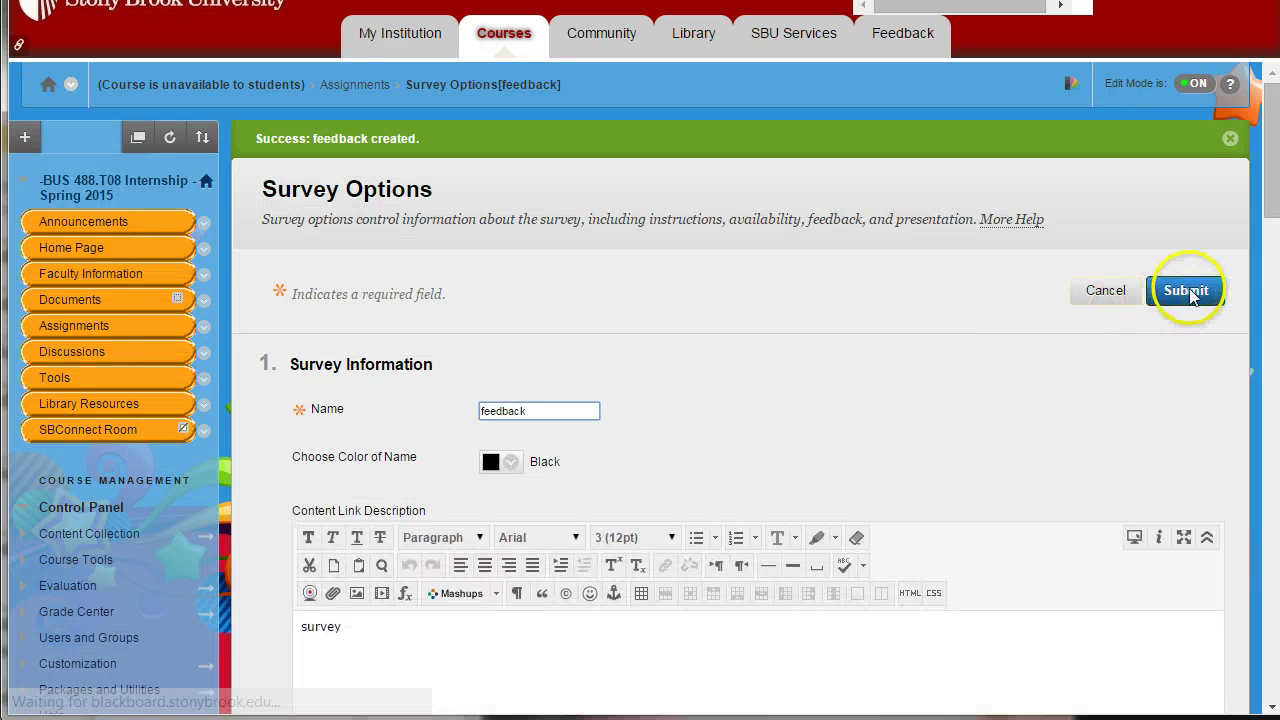
{"action": "left_click", "coordinate": [1186, 290]}
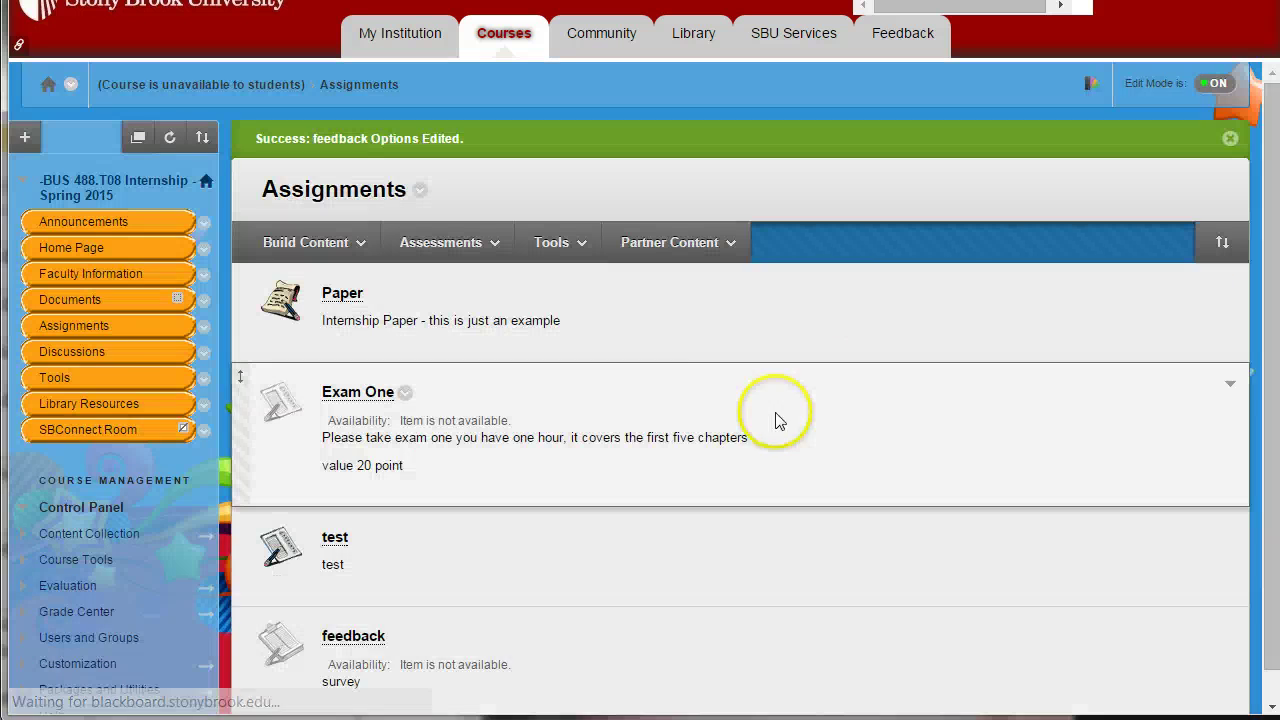
Edit the feedback survey's options to show its description and instructions before students begin, and make its link available.
{"action": "scroll", "coordinate": [681, 373], "scroll_direction": "down", "scroll_amount": 1}
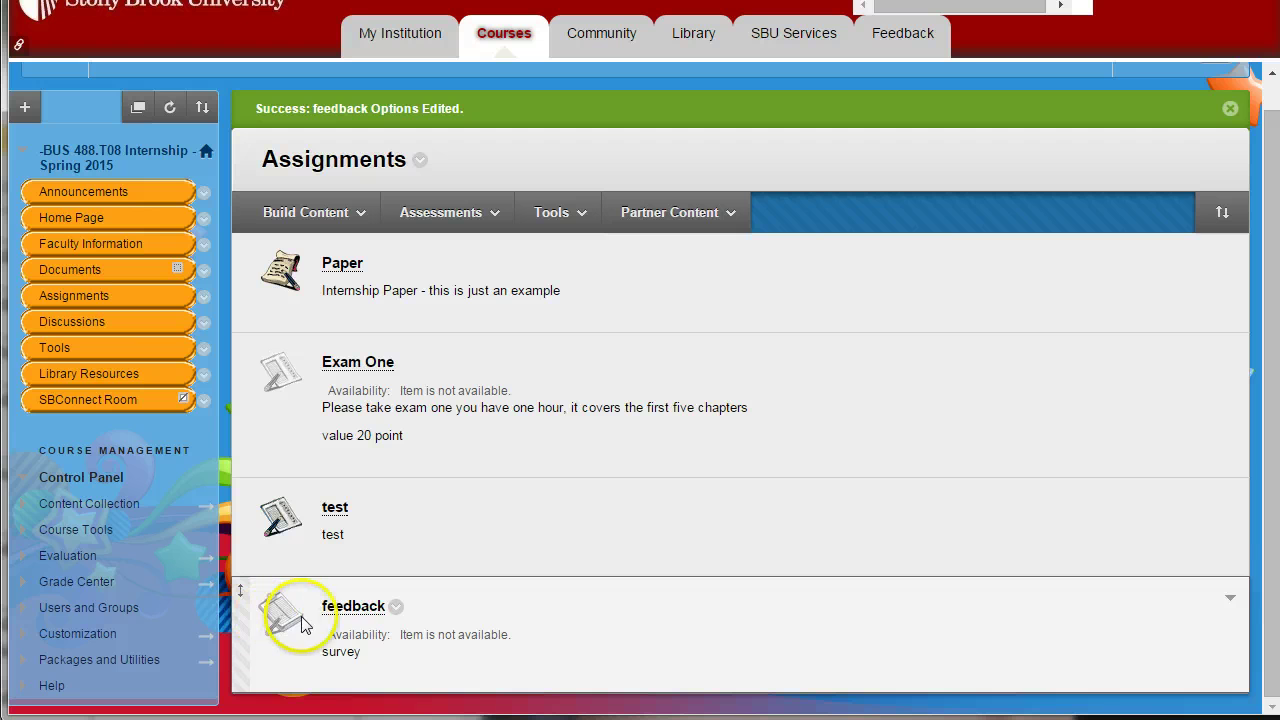
{"action": "left_click", "coordinate": [396, 609]}
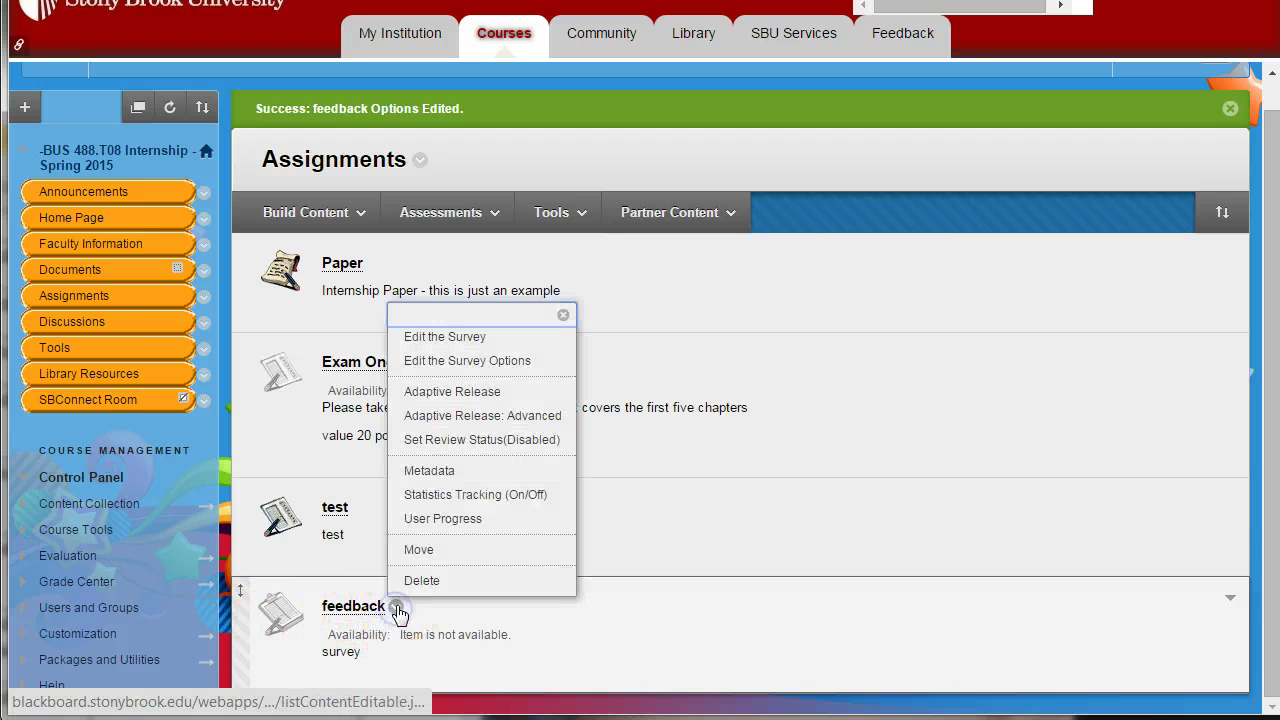
{"action": "left_click", "coordinate": [438, 362]}
{"action": "scroll", "coordinate": [600, 390], "scroll_direction": "down", "scroll_amount": 5}
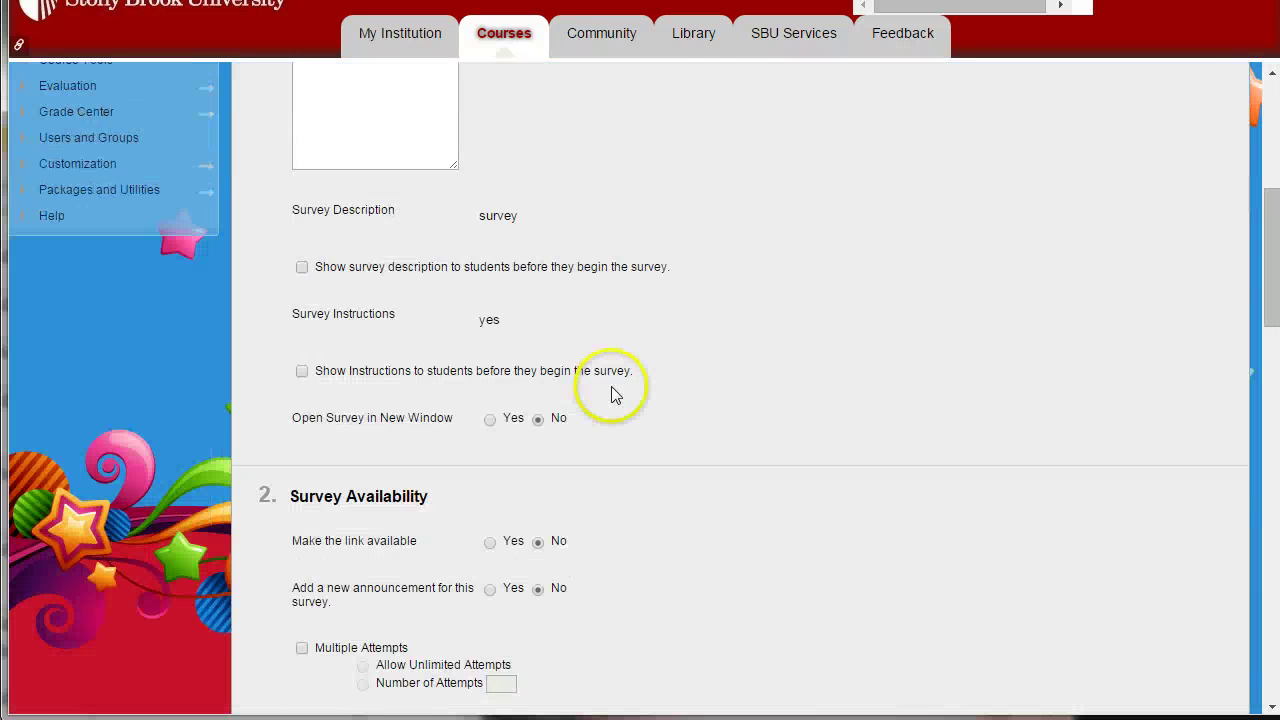
{"action": "scroll", "coordinate": [382, 320], "scroll_direction": "down", "scroll_amount": 1}
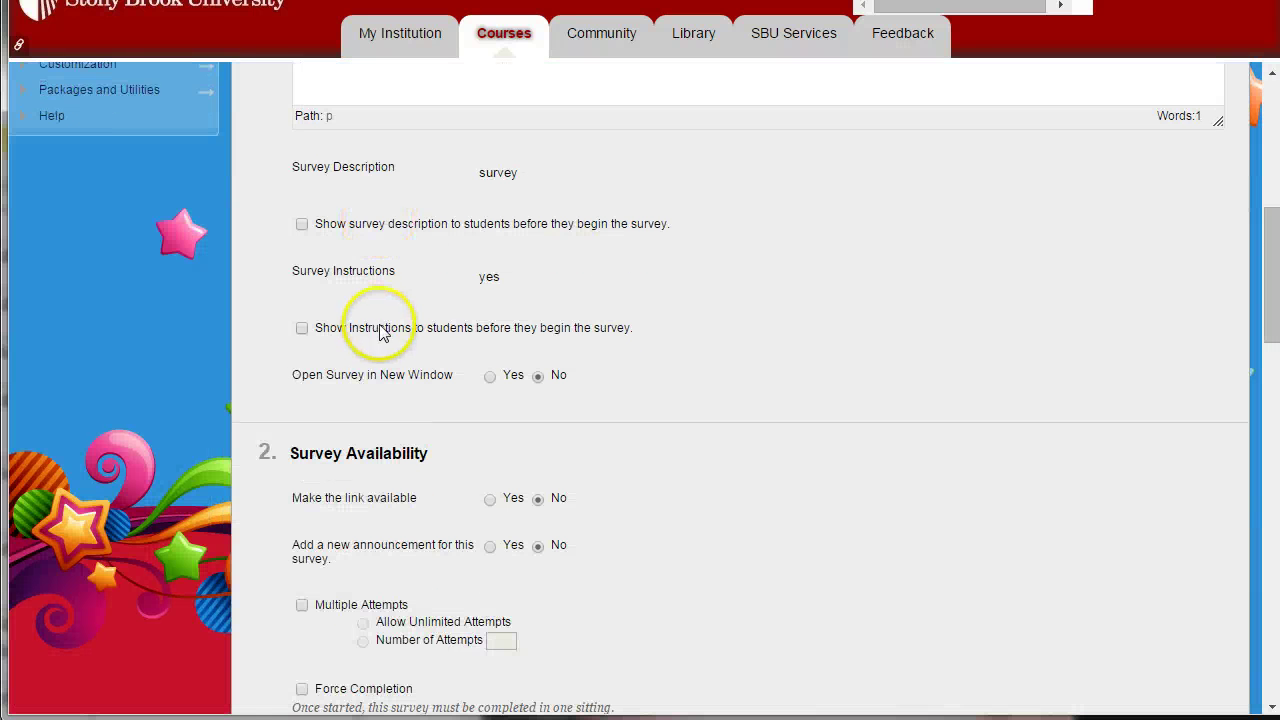
{"action": "left_click", "coordinate": [301, 224]}
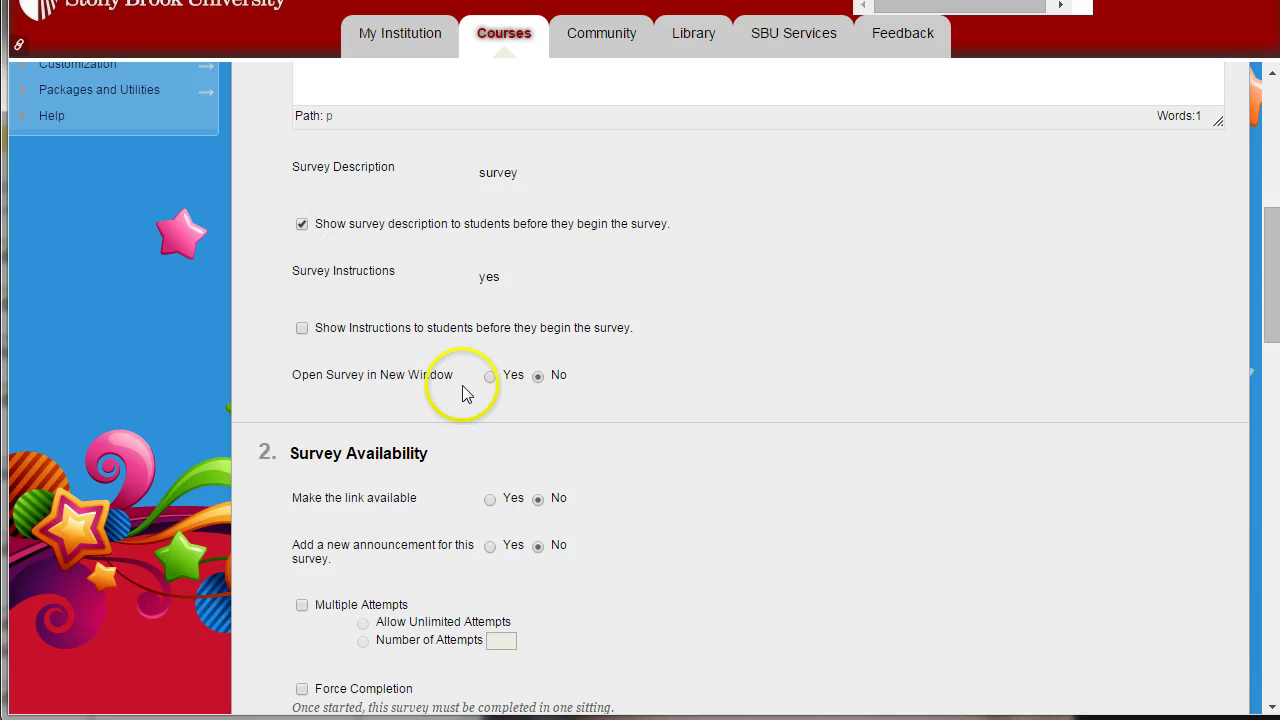
{"action": "left_click", "coordinate": [302, 328]}
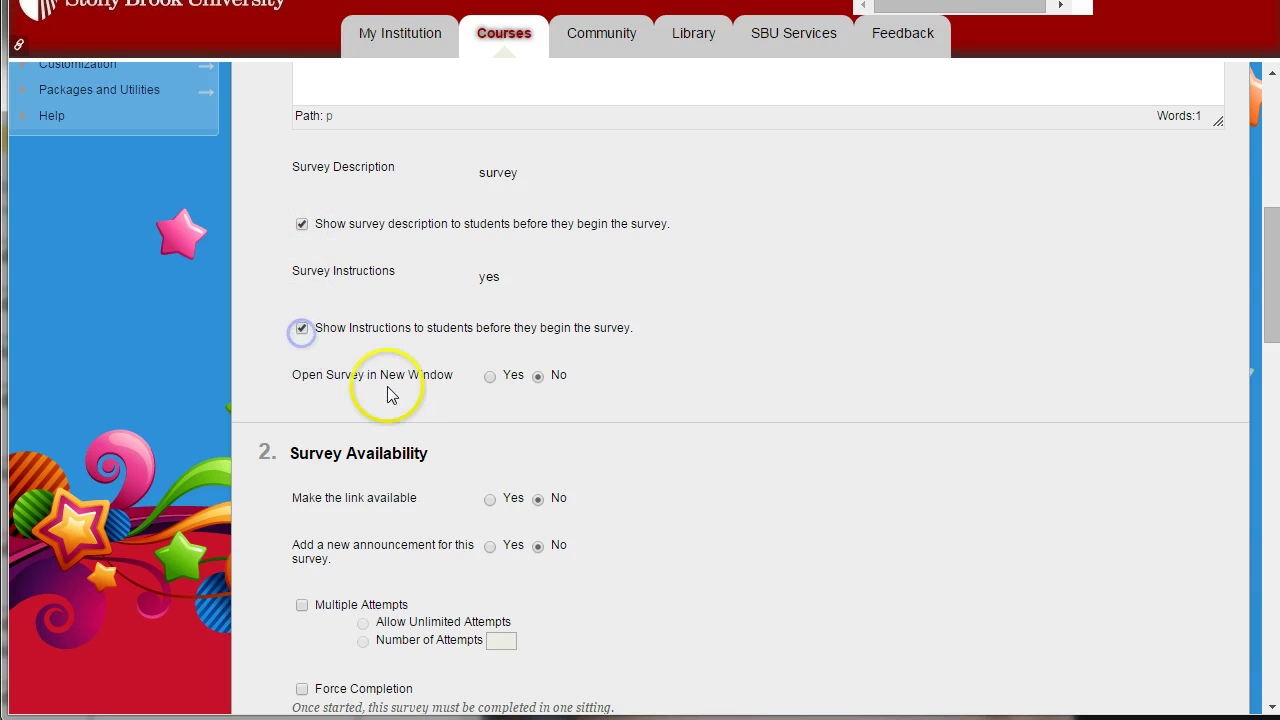
{"action": "left_click", "coordinate": [488, 497]}
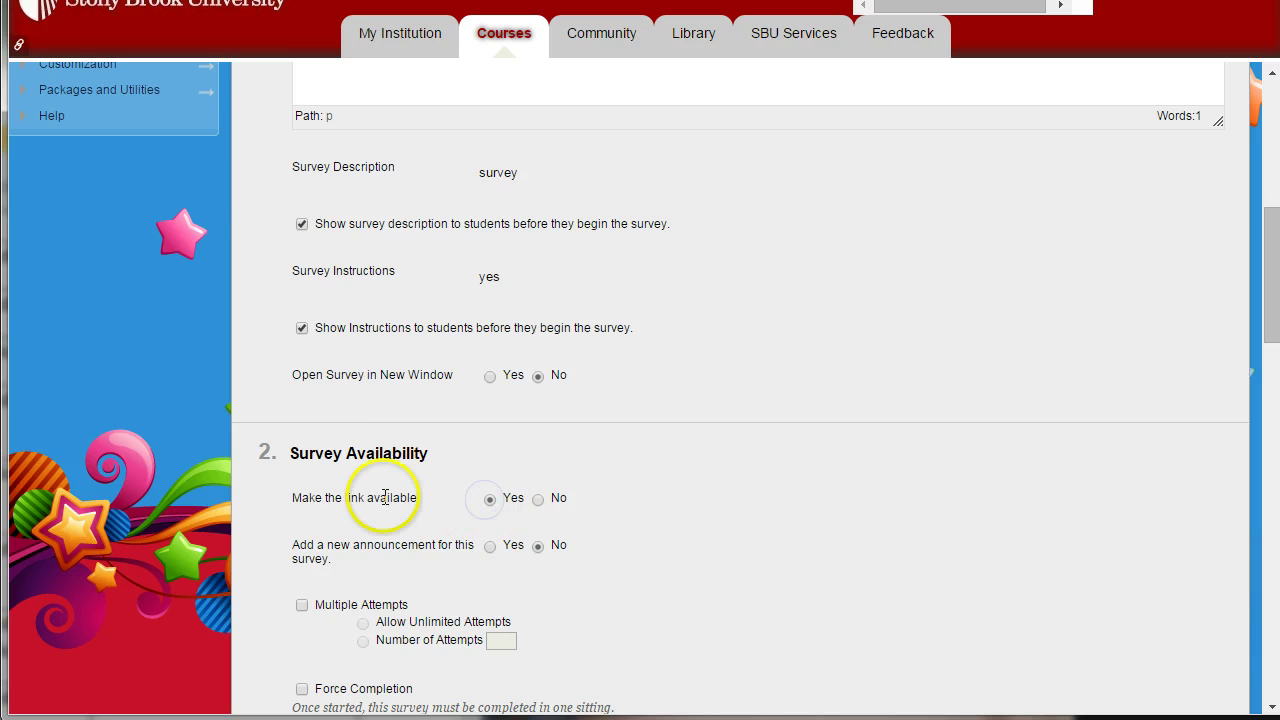
Review the remaining availability settings and set the After Submission feedback rule to show All Answers.
{"action": "scroll", "coordinate": [380, 495], "scroll_direction": "down", "scroll_amount": 2}
{"action": "scroll", "coordinate": [450, 398], "scroll_direction": "down", "scroll_amount": 1}
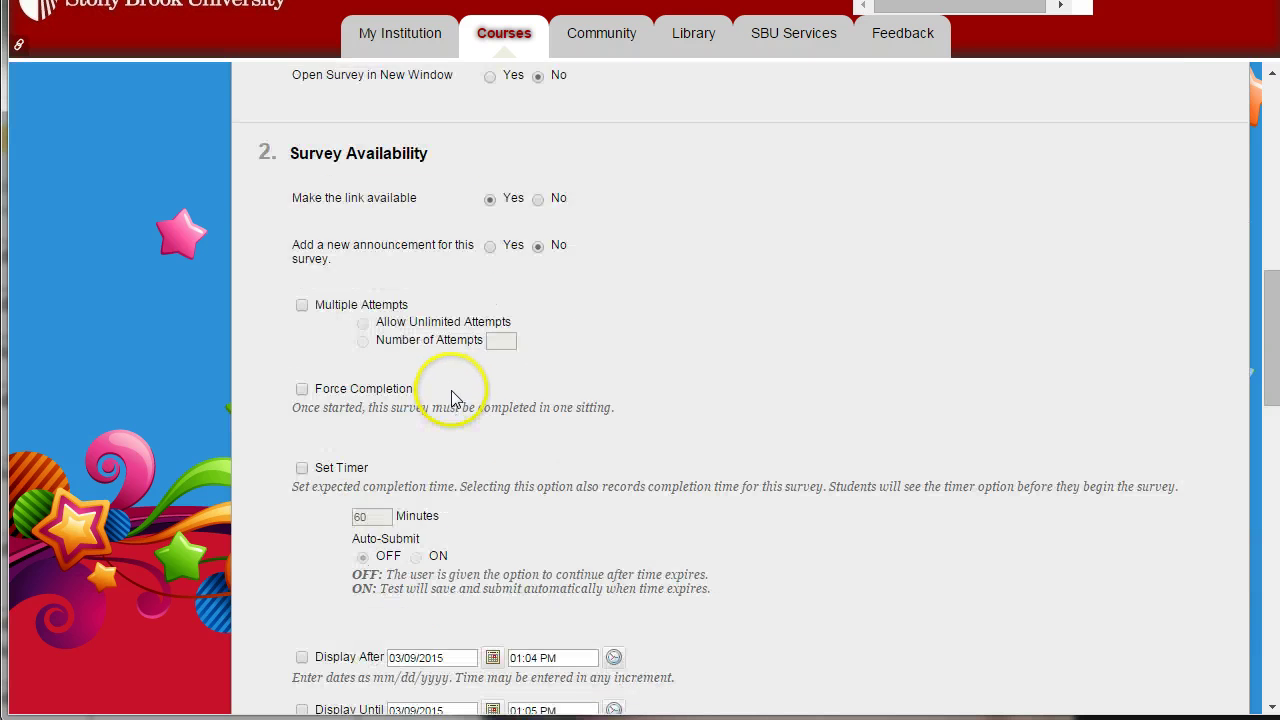
{"action": "scroll", "coordinate": [445, 392], "scroll_direction": "down", "scroll_amount": 2}
{"action": "scroll", "coordinate": [400, 360], "scroll_direction": "up", "scroll_amount": 1}
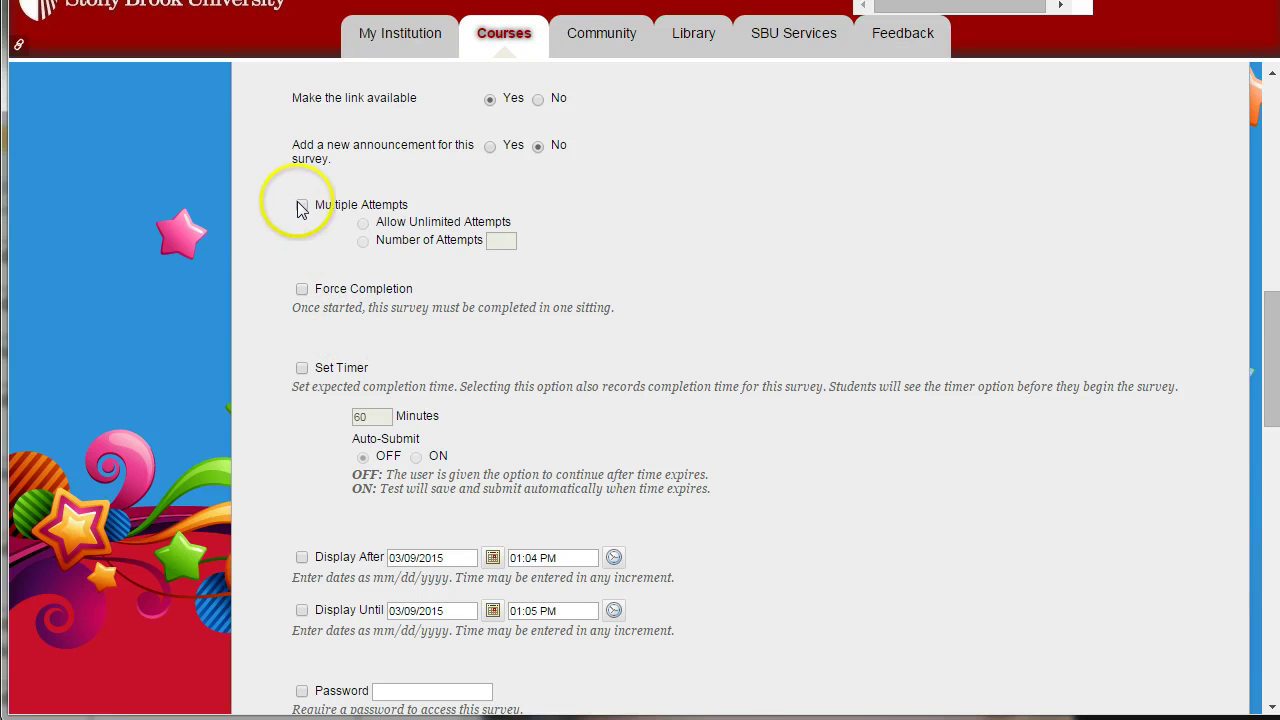
{"action": "scroll", "coordinate": [310, 355], "scroll_direction": "down", "scroll_amount": 2}
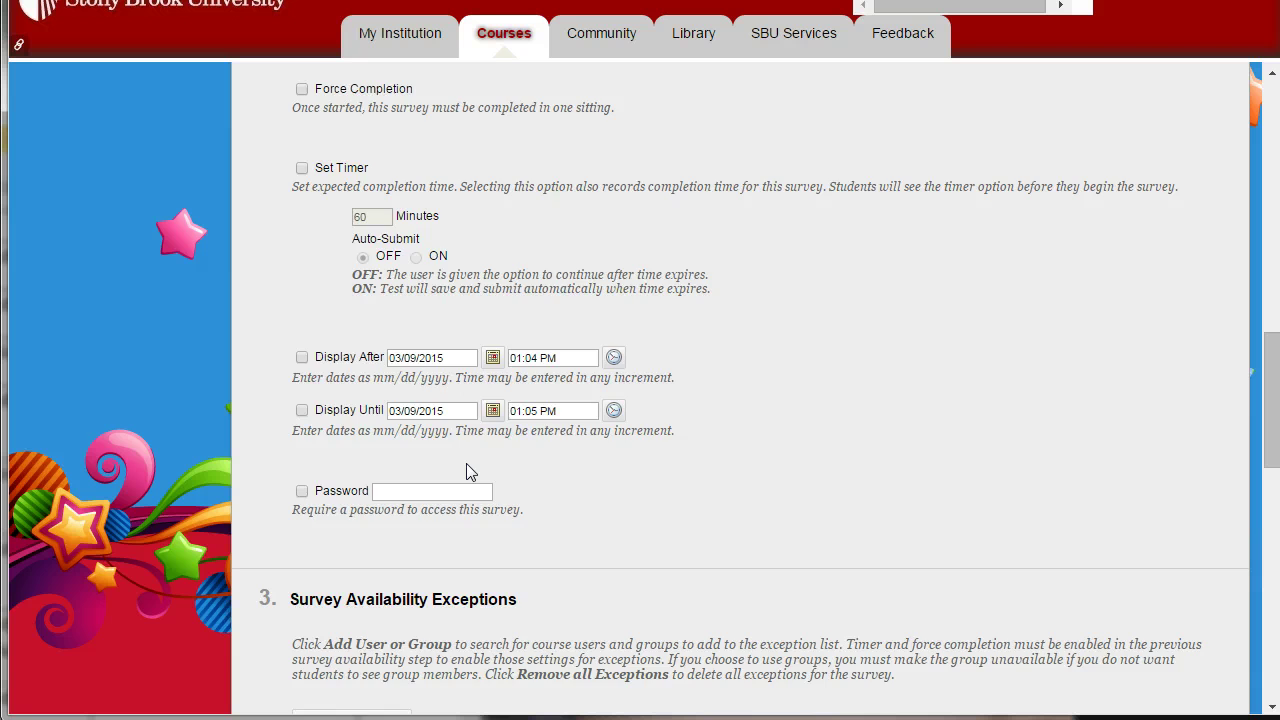
{"action": "scroll", "coordinate": [470, 472], "scroll_direction": "down", "scroll_amount": 5}
{"action": "scroll", "coordinate": [470, 472], "scroll_direction": "down", "scroll_amount": 5}
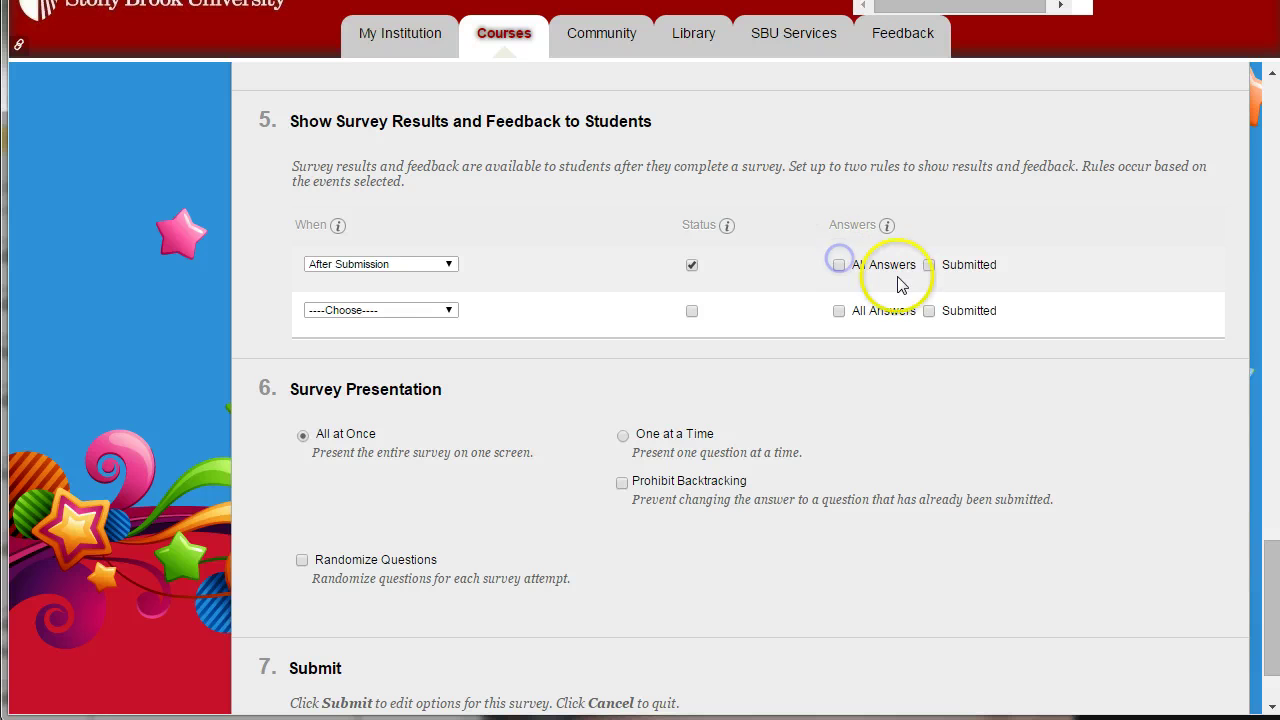
{"action": "left_click", "coordinate": [839, 266]}
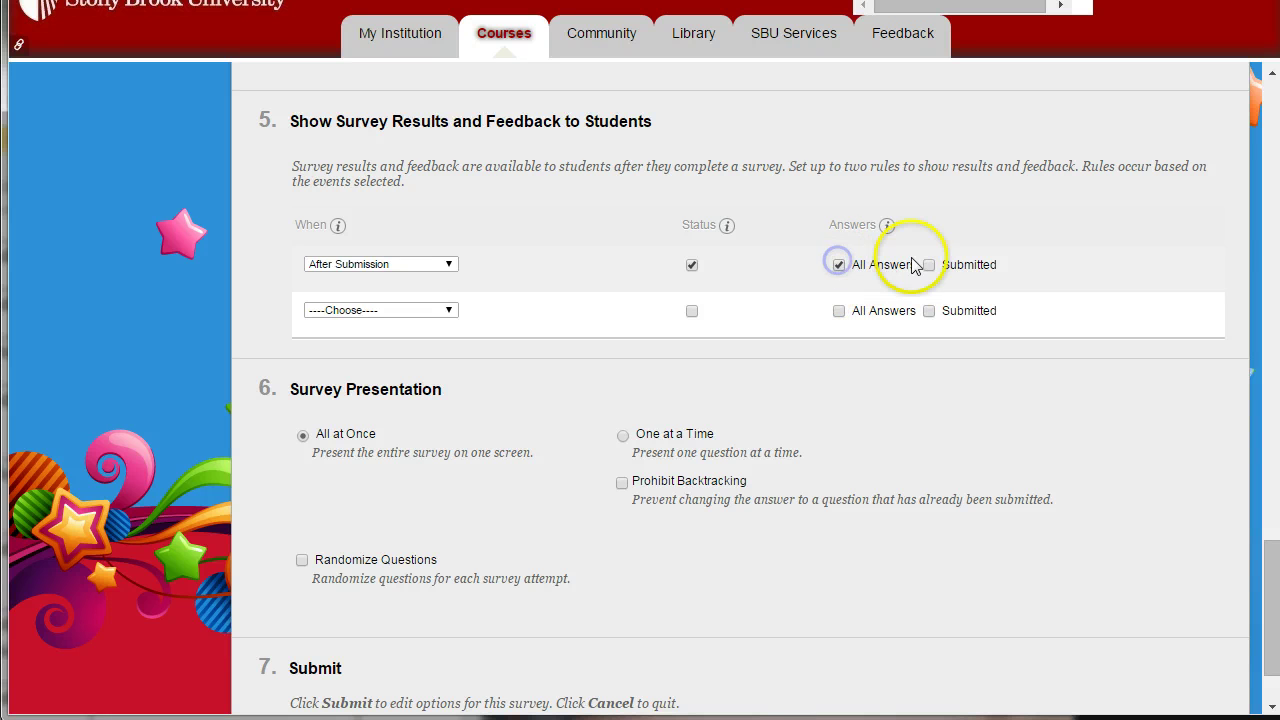
Add Submitted answers to the survey's After Submission feedback rule and submit the survey options.
{"action": "left_click", "coordinate": [929, 265]}
{"action": "scroll", "coordinate": [700, 420], "scroll_direction": "down", "scroll_amount": 1}
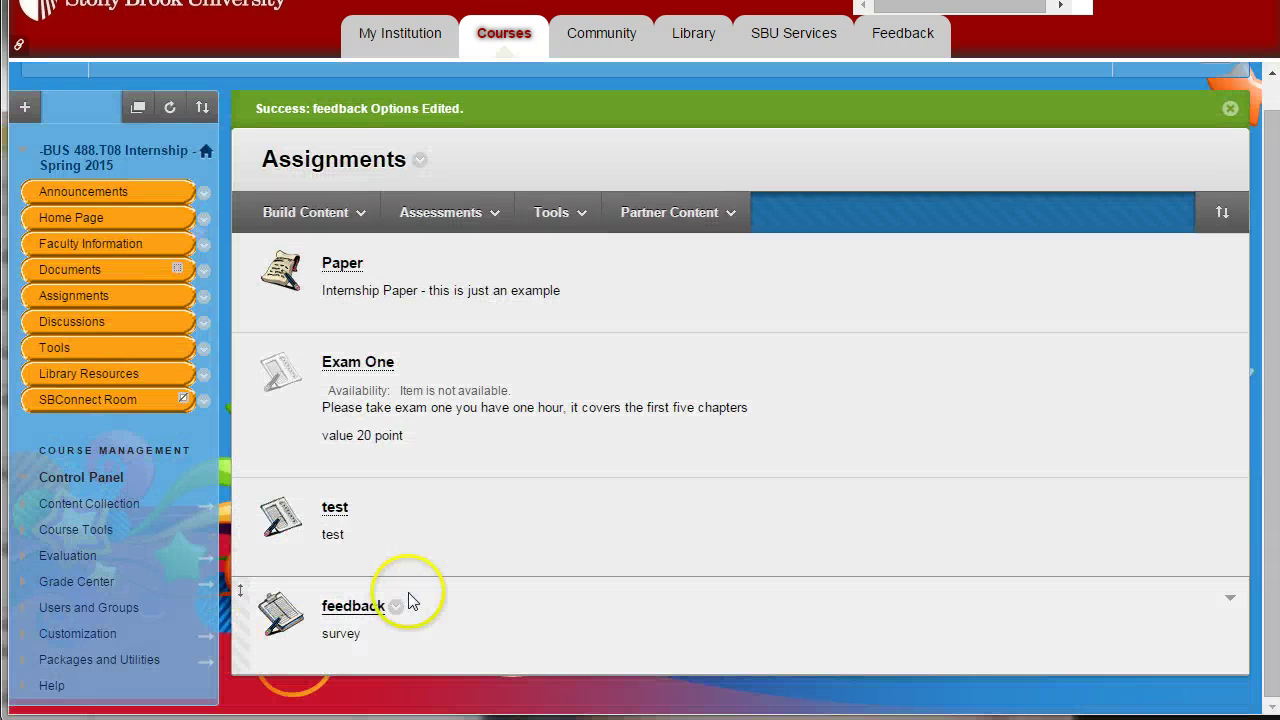
Preview the feedback survey from its start page, look through both essay questions, and submit it with the answers blank.
{"action": "left_click", "coordinate": [345, 607]}
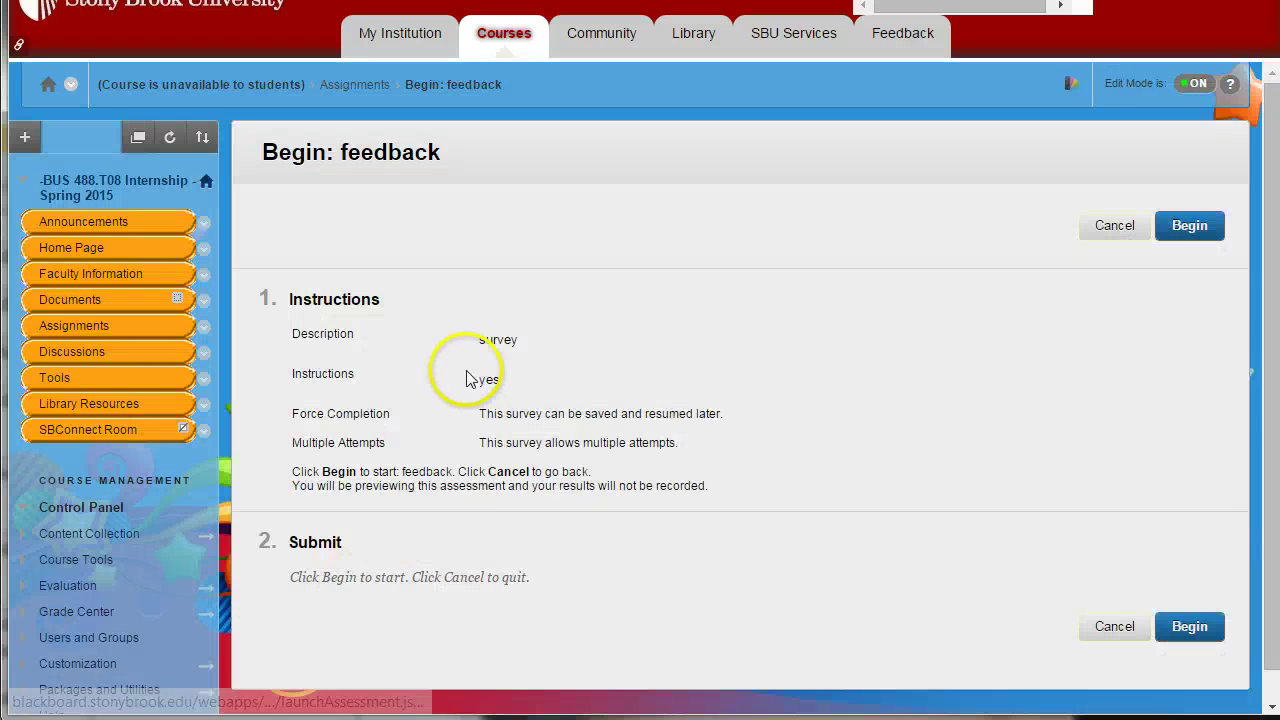
{"action": "scroll", "coordinate": [480, 380], "scroll_direction": "down", "scroll_amount": 1}
{"action": "left_click", "coordinate": [1203, 597]}
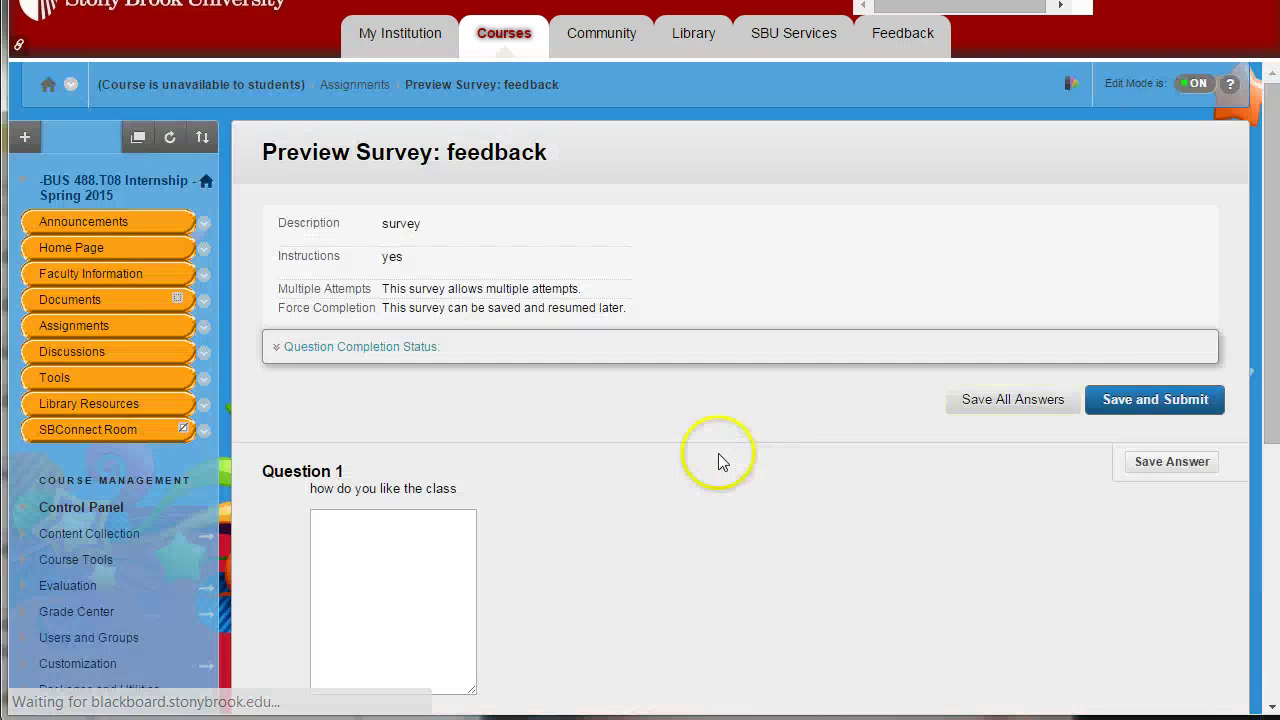
{"action": "scroll", "coordinate": [717, 461], "scroll_direction": "down", "scroll_amount": 4}
{"action": "left_click", "coordinate": [371, 331]}
{"action": "left_click", "coordinate": [366, 402]}
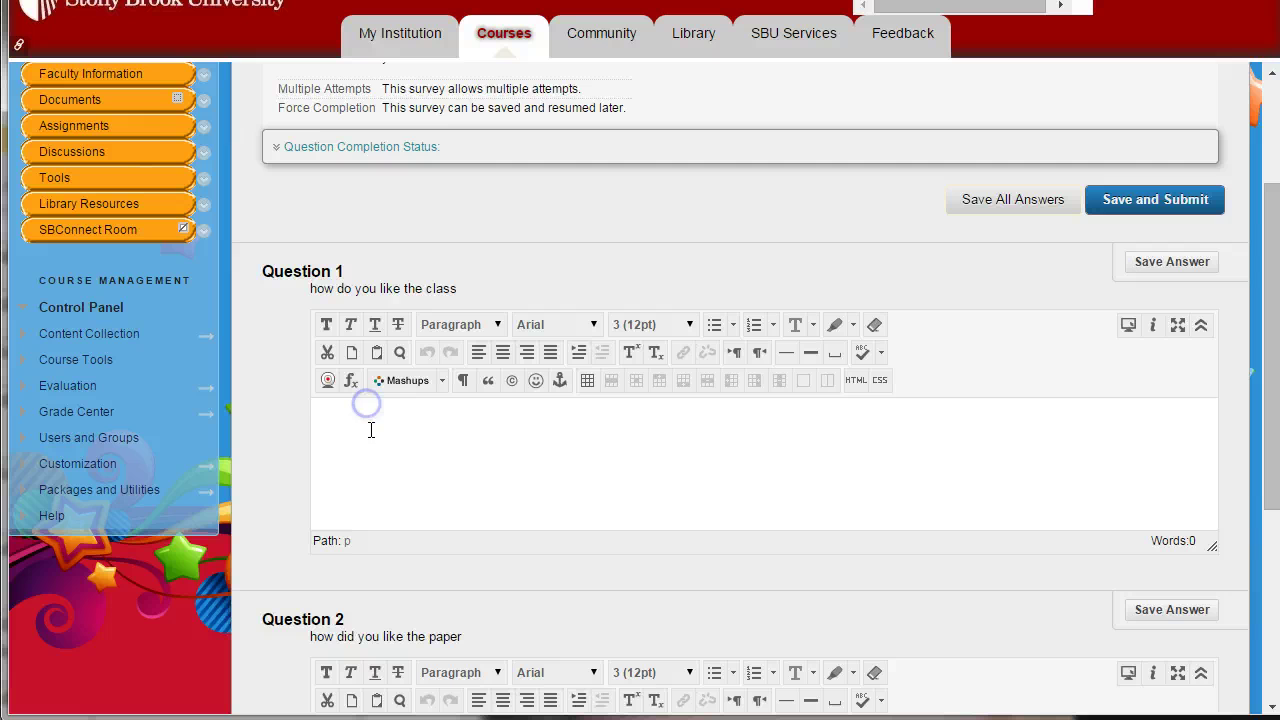
{"action": "scroll", "coordinate": [543, 386], "scroll_direction": "down", "scroll_amount": 4}
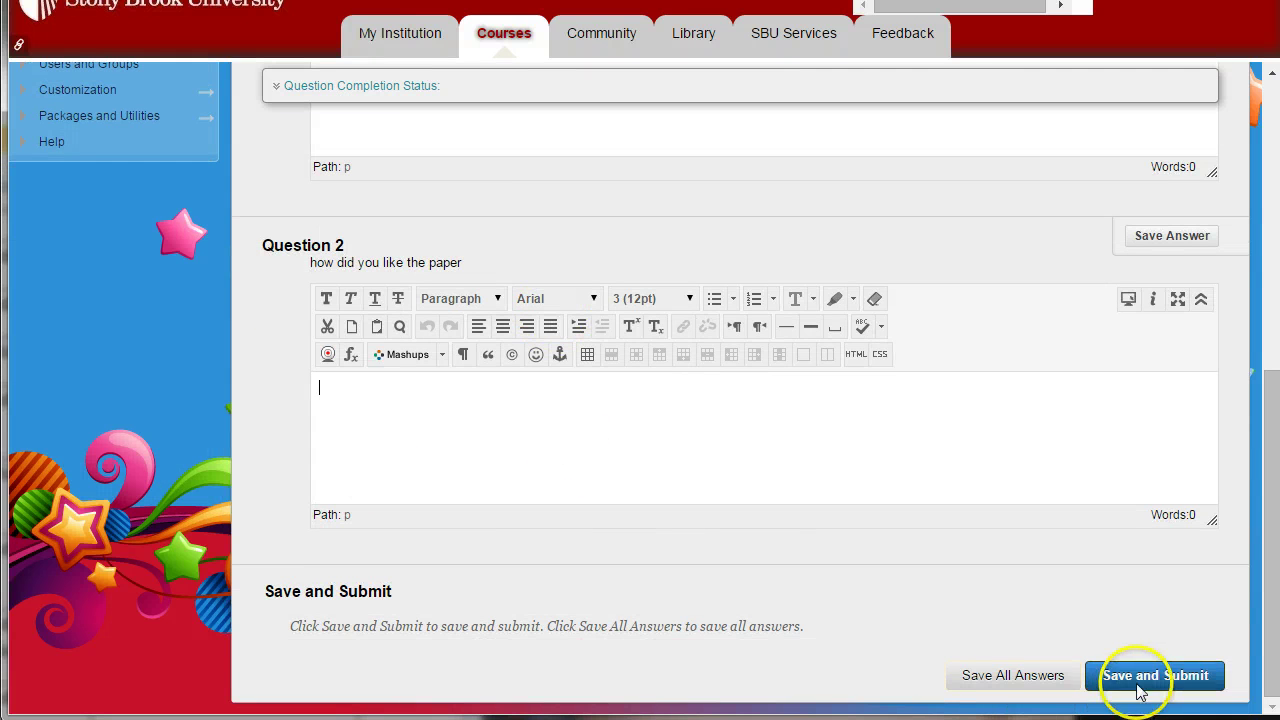
{"action": "left_click", "coordinate": [1141, 677]}
{"action": "left_click", "coordinate": [750, 125]}
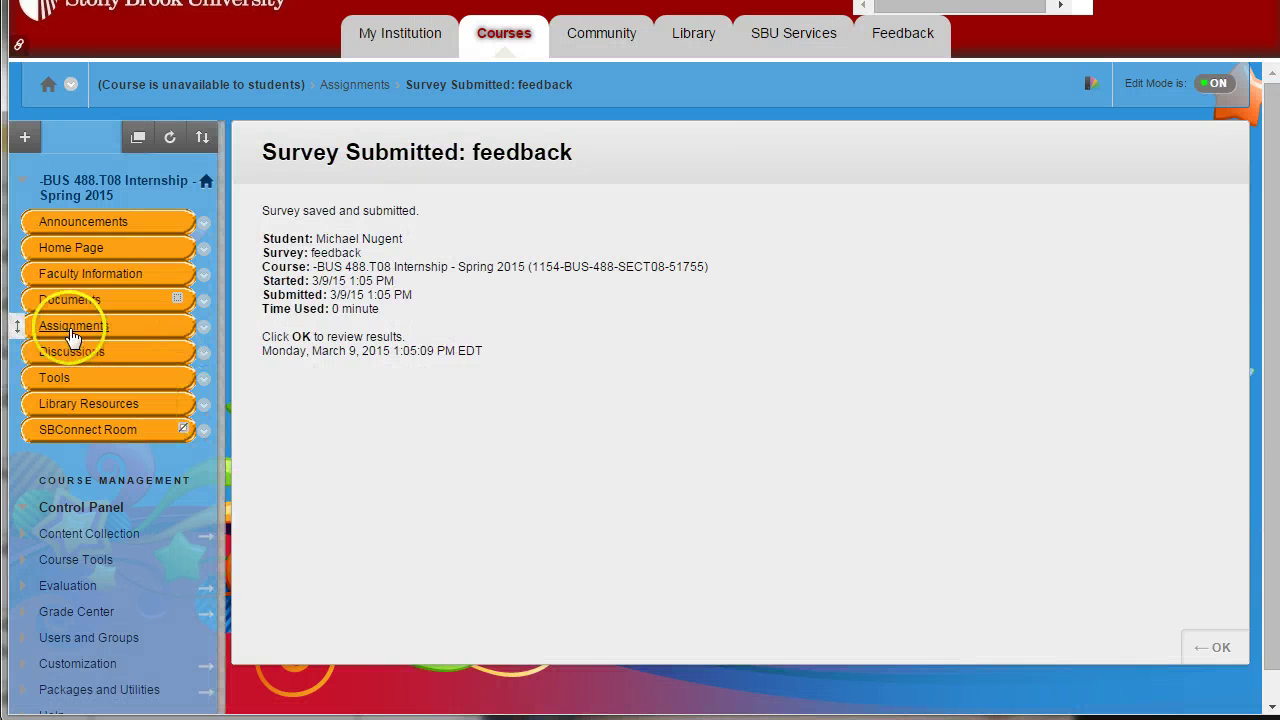
Return to Assignments and review the actions available for the feedback survey.
{"action": "left_click", "coordinate": [67, 330]}
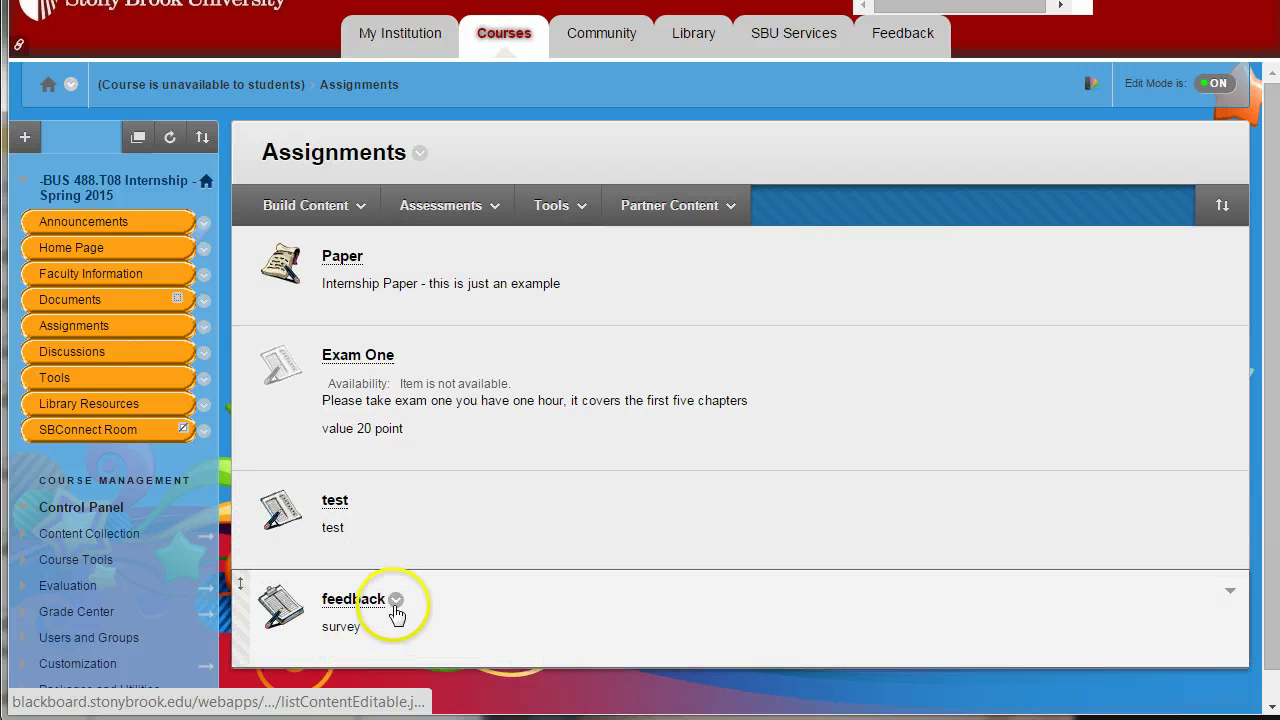
{"action": "left_click", "coordinate": [396, 600]}
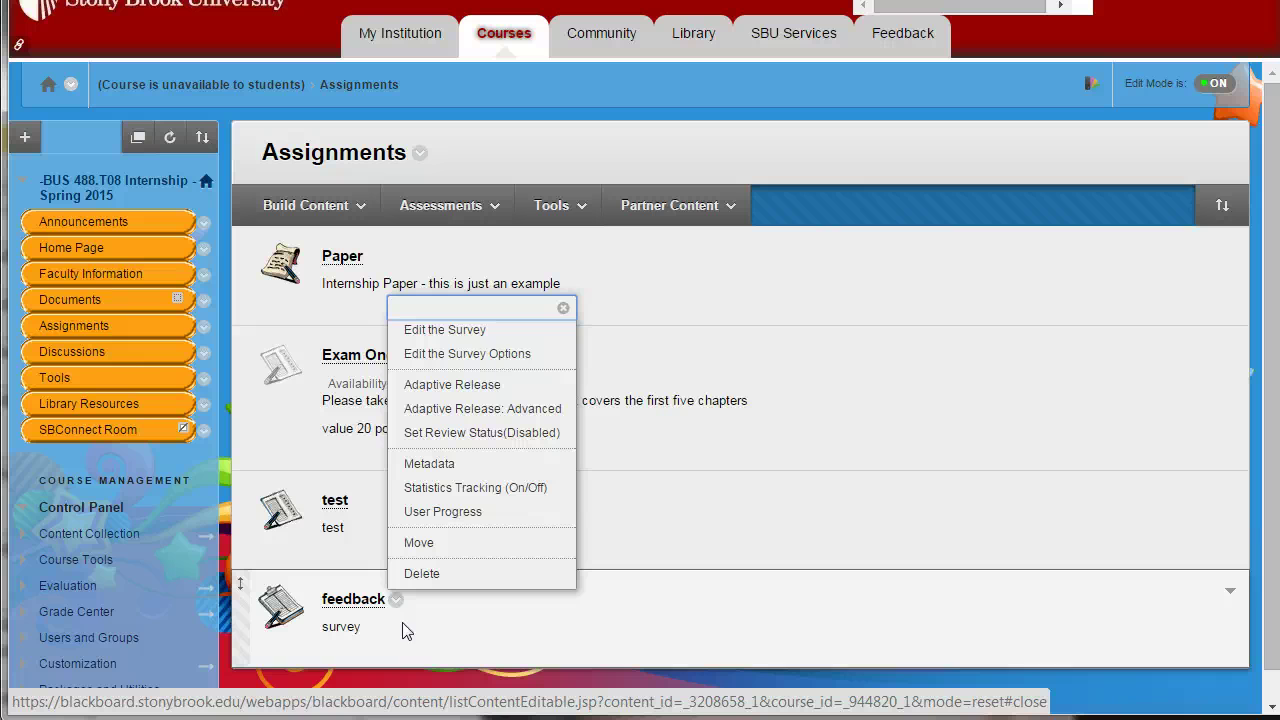
{"action": "left_click", "coordinate": [617, 531]}
Start a new assignment named Homework One with the instructions HOMEWORK ONE.
{"action": "left_click", "coordinate": [487, 203]}
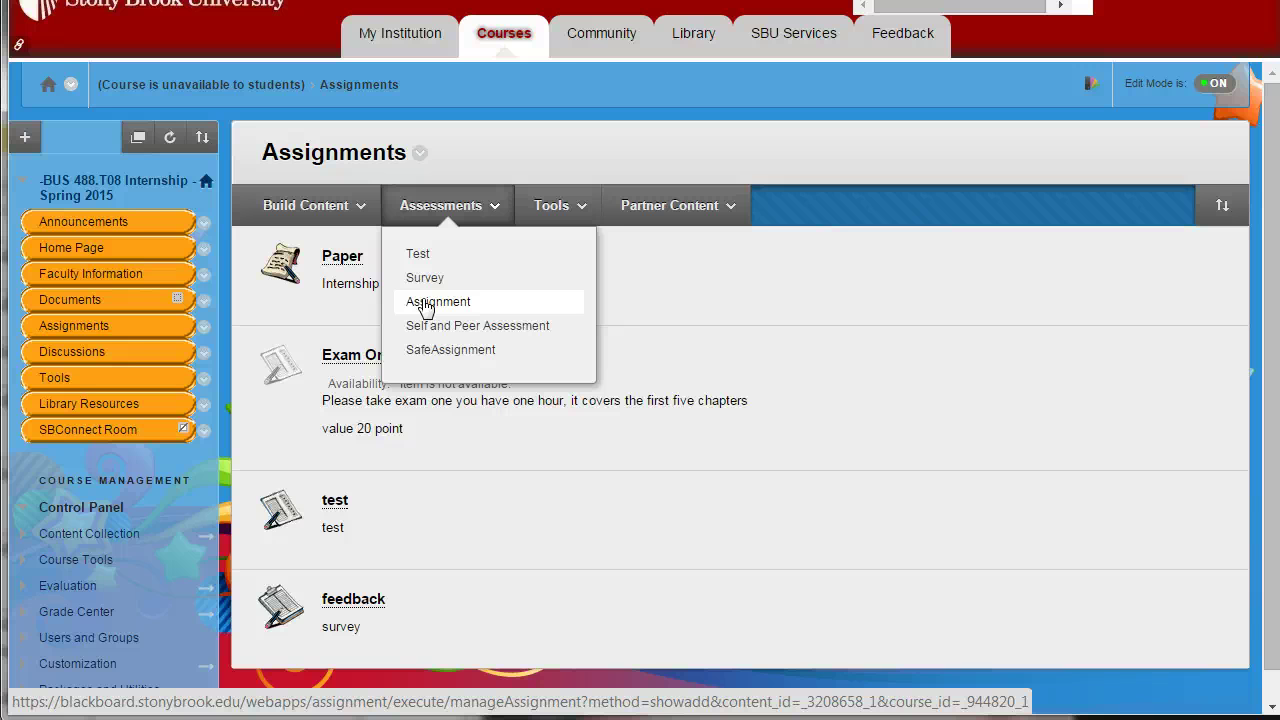
{"action": "left_click", "coordinate": [427, 302]}
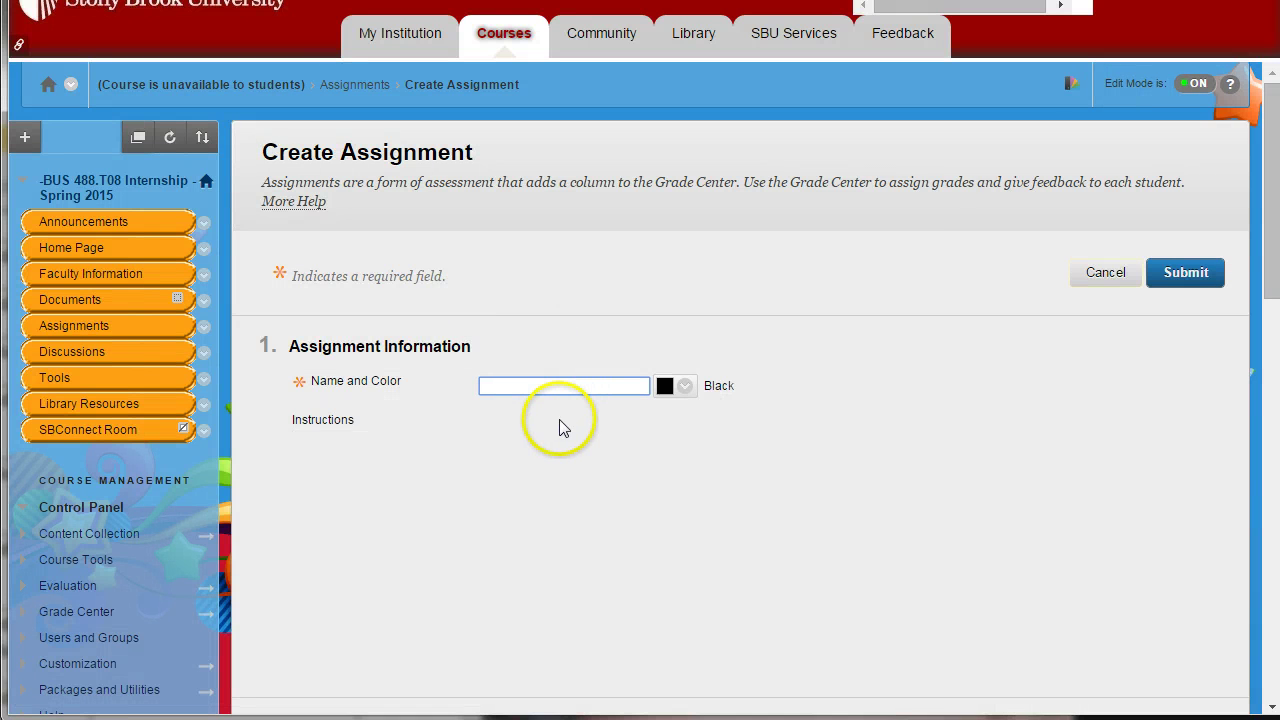
{"action": "type", "text": "Home"}
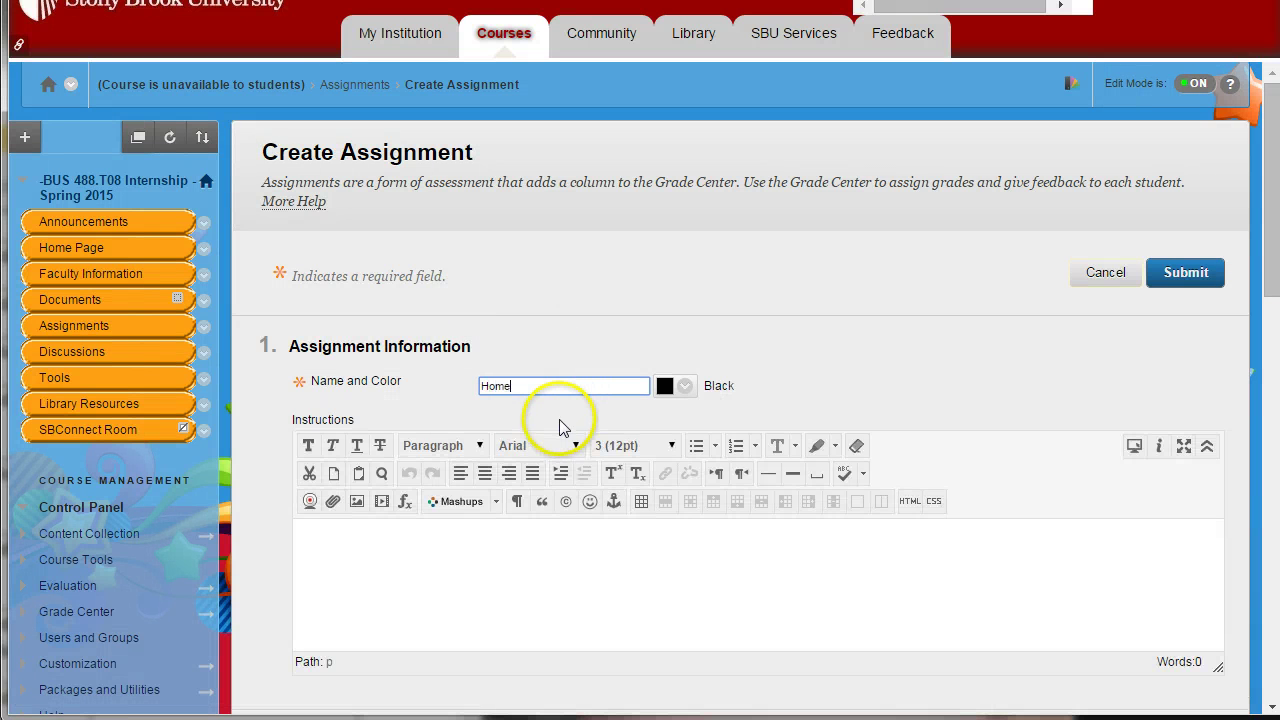
{"action": "type", "text": "work One"}
{"action": "left_click", "coordinate": [509, 586]}
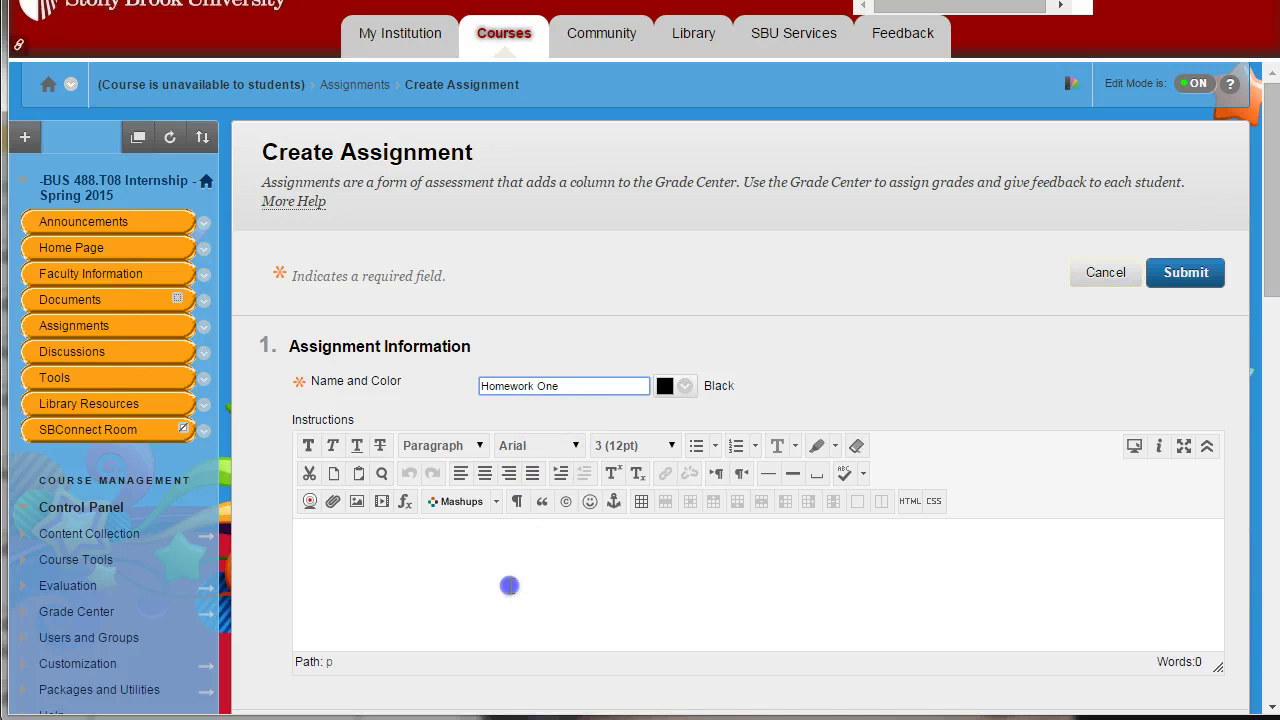
{"action": "type", "text": "h"}
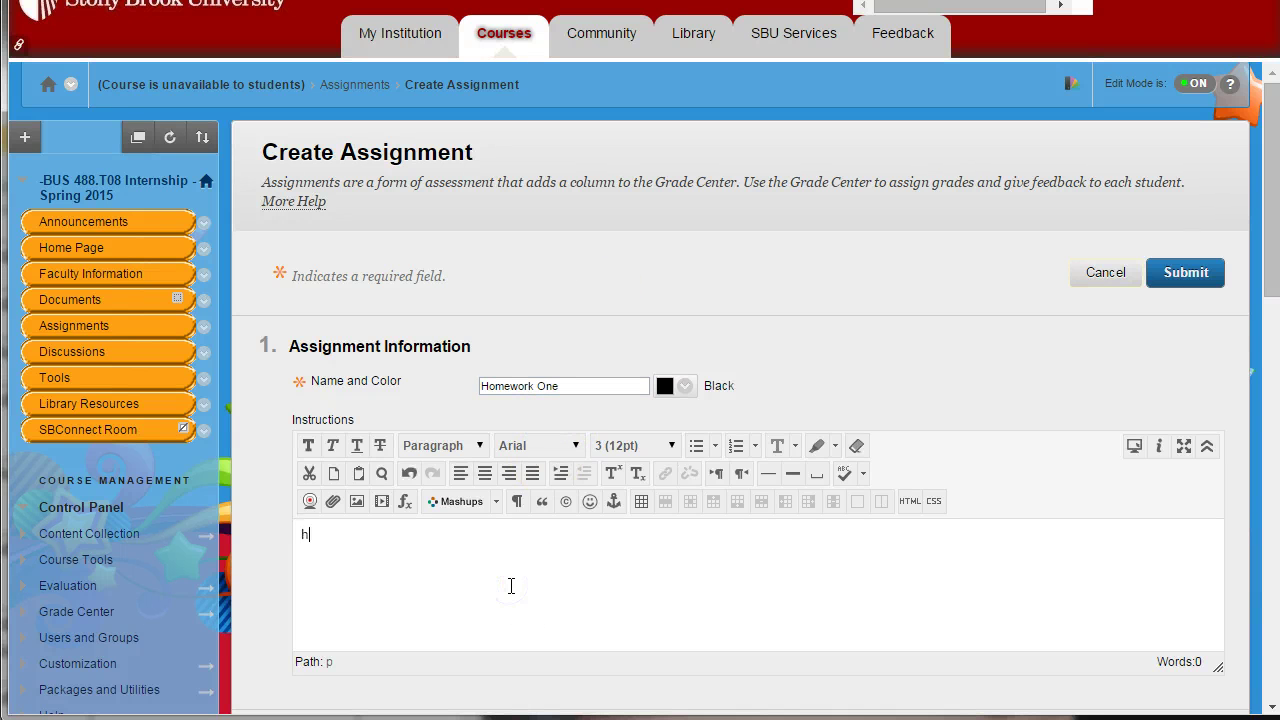
{"action": "type", "text": "OM"}
{"action": "type", "text": "H"}
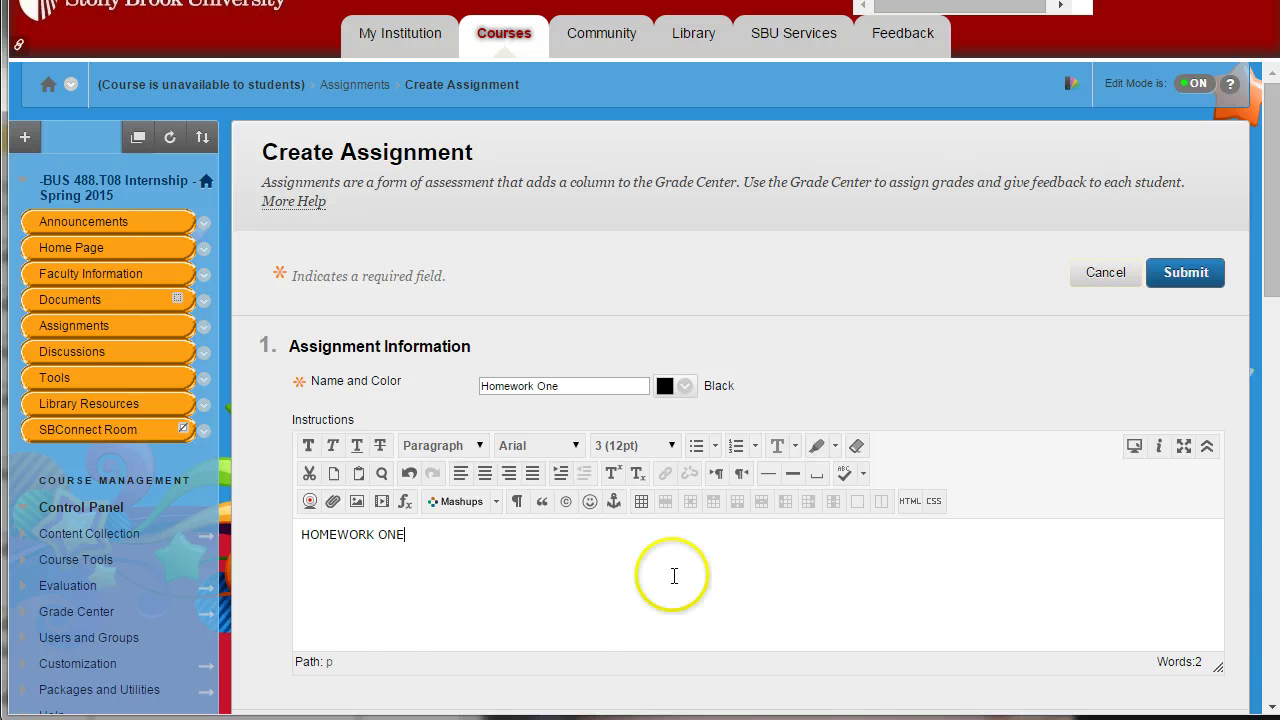
Set the assignment's points possible to 1 and review the file attachment choices.
{"action": "scroll", "coordinate": [674, 574], "scroll_direction": "down", "scroll_amount": 6}
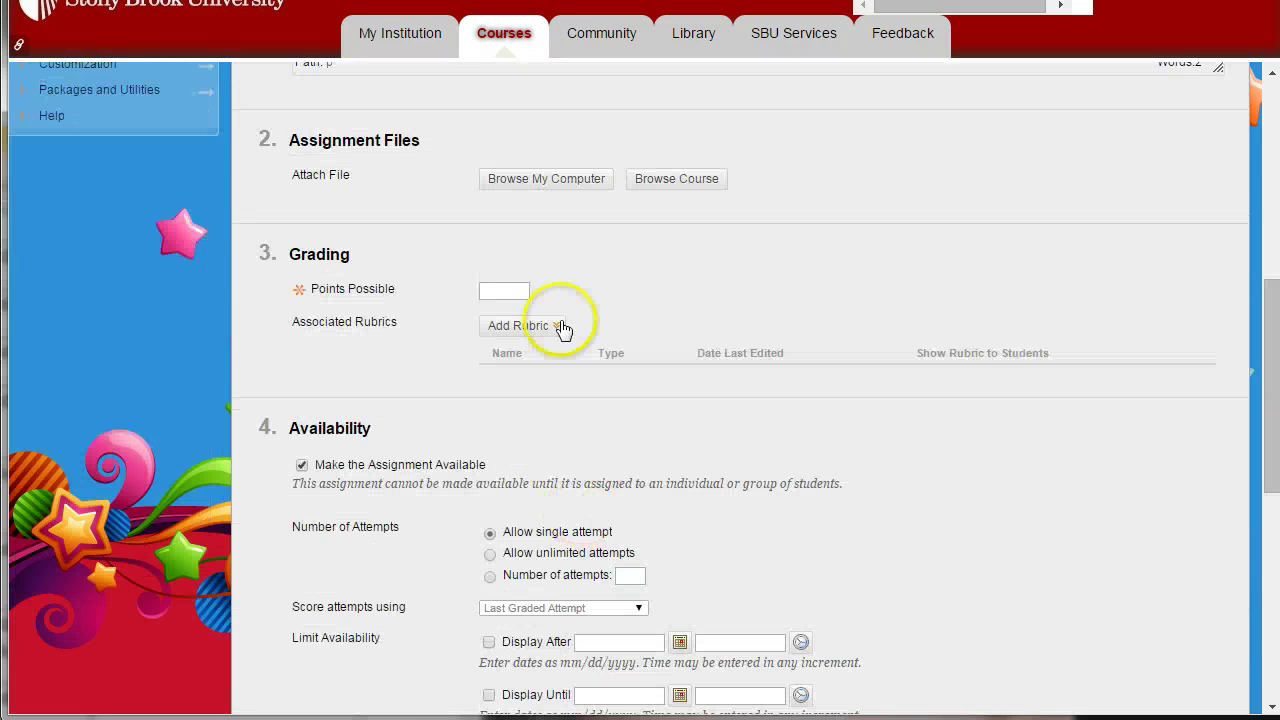
{"action": "left_click", "coordinate": [492, 290]}
{"action": "type", "text": "1"}
{"action": "left_click", "coordinate": [400, 340]}
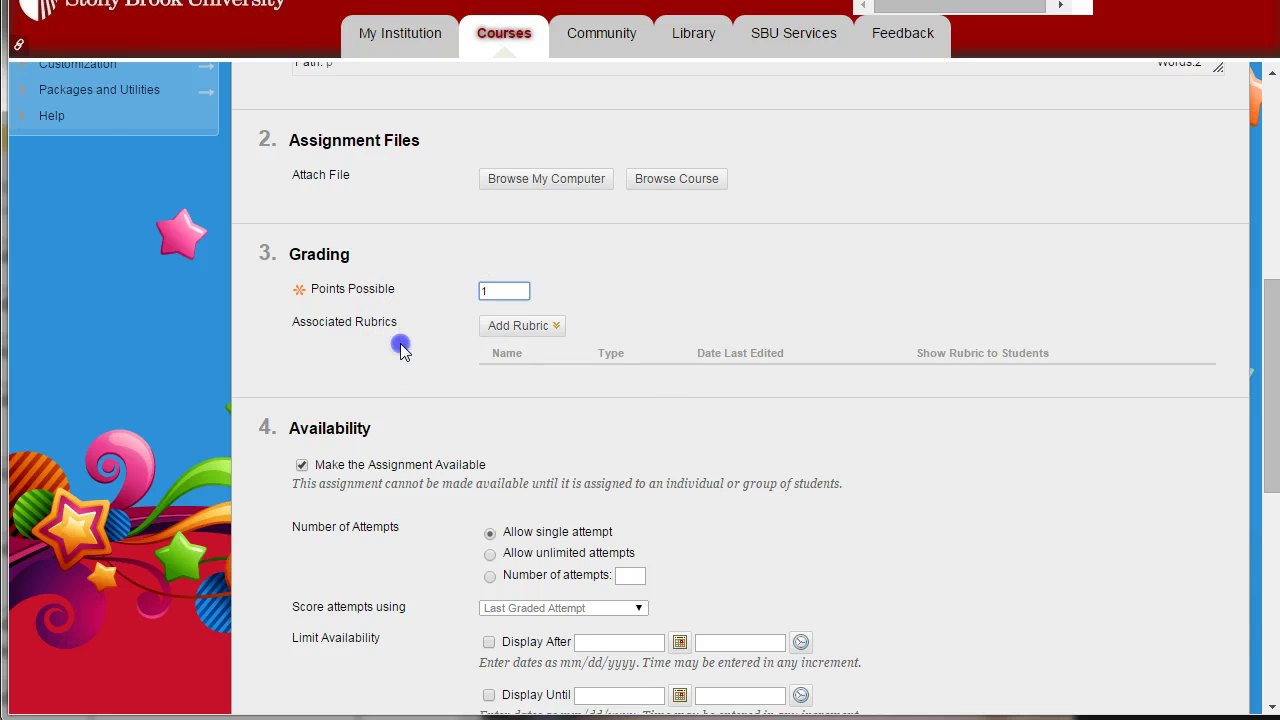
{"action": "scroll", "coordinate": [460, 270], "scroll_direction": "up", "scroll_amount": 1}
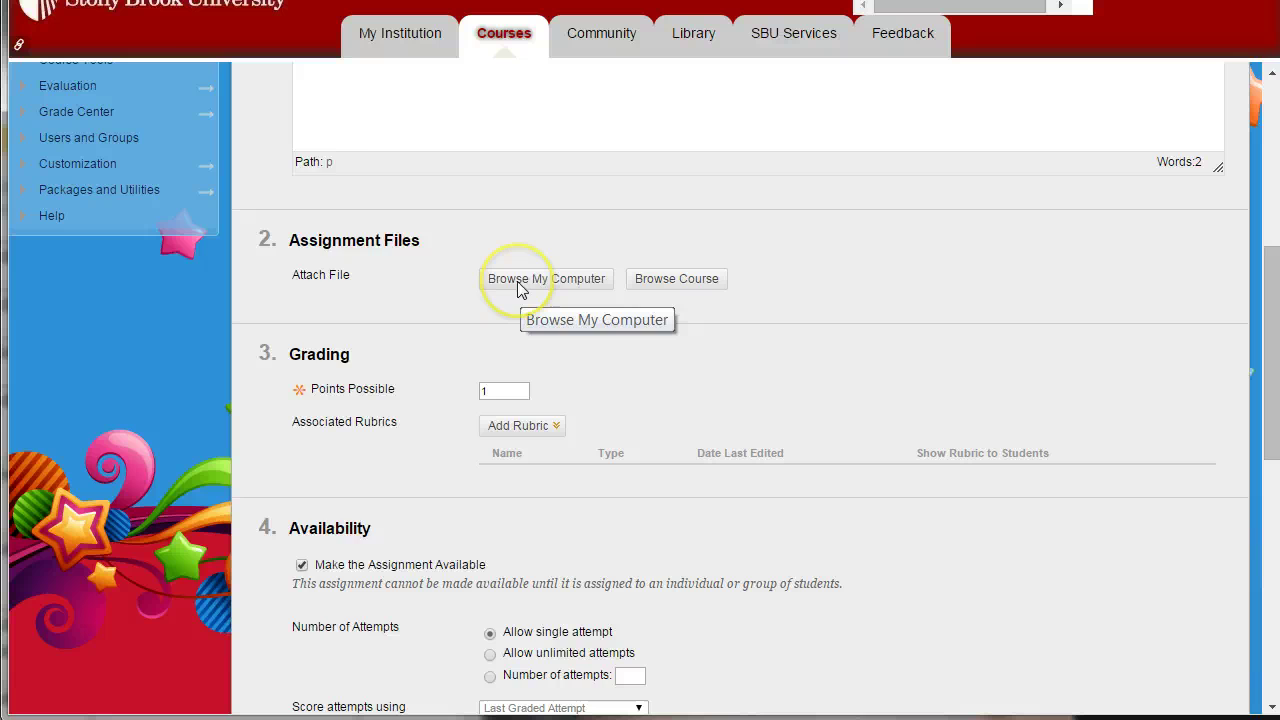
{"action": "scroll", "coordinate": [515, 283], "scroll_direction": "up", "scroll_amount": 2}
{"action": "scroll", "coordinate": [512, 280], "scroll_direction": "down", "scroll_amount": 1}
{"action": "scroll", "coordinate": [514, 286], "scroll_direction": "down", "scroll_amount": 2}
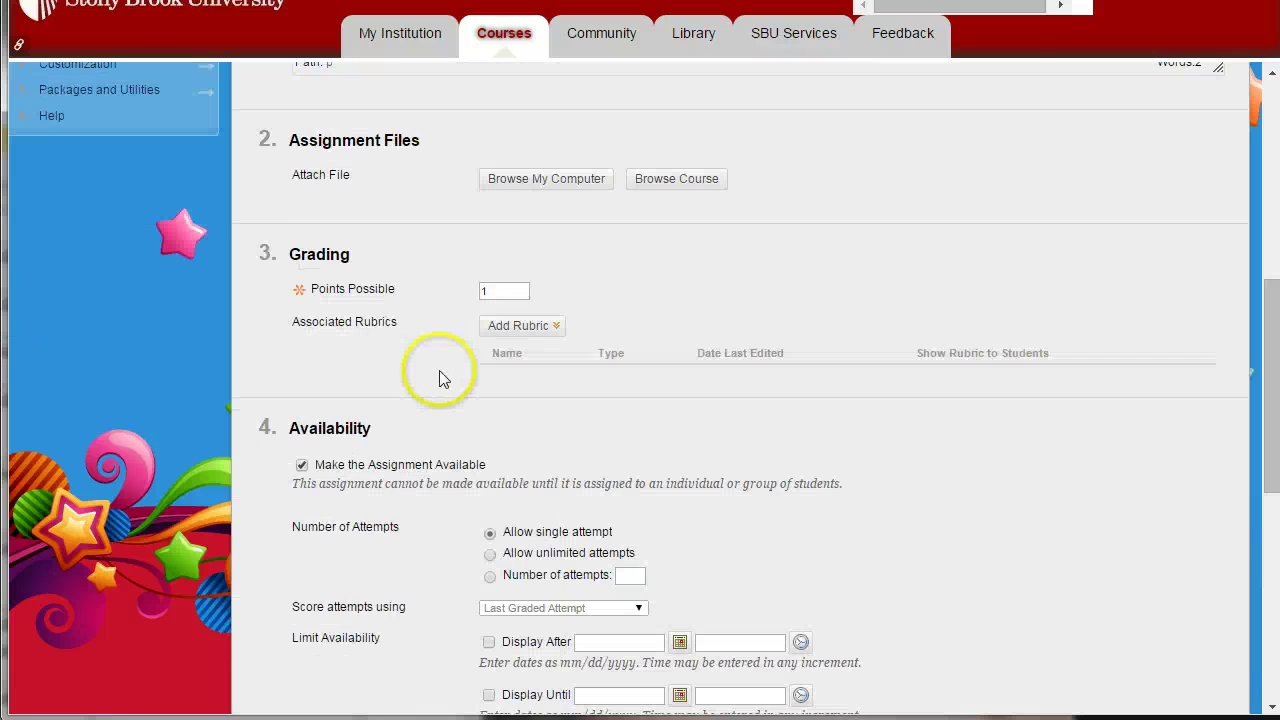
Limit the assignment's availability to display after 03/01/2015 and until 03/31/2015.
{"action": "scroll", "coordinate": [440, 378], "scroll_direction": "down", "scroll_amount": 2}
{"action": "scroll", "coordinate": [425, 455], "scroll_direction": "down", "scroll_amount": 1}
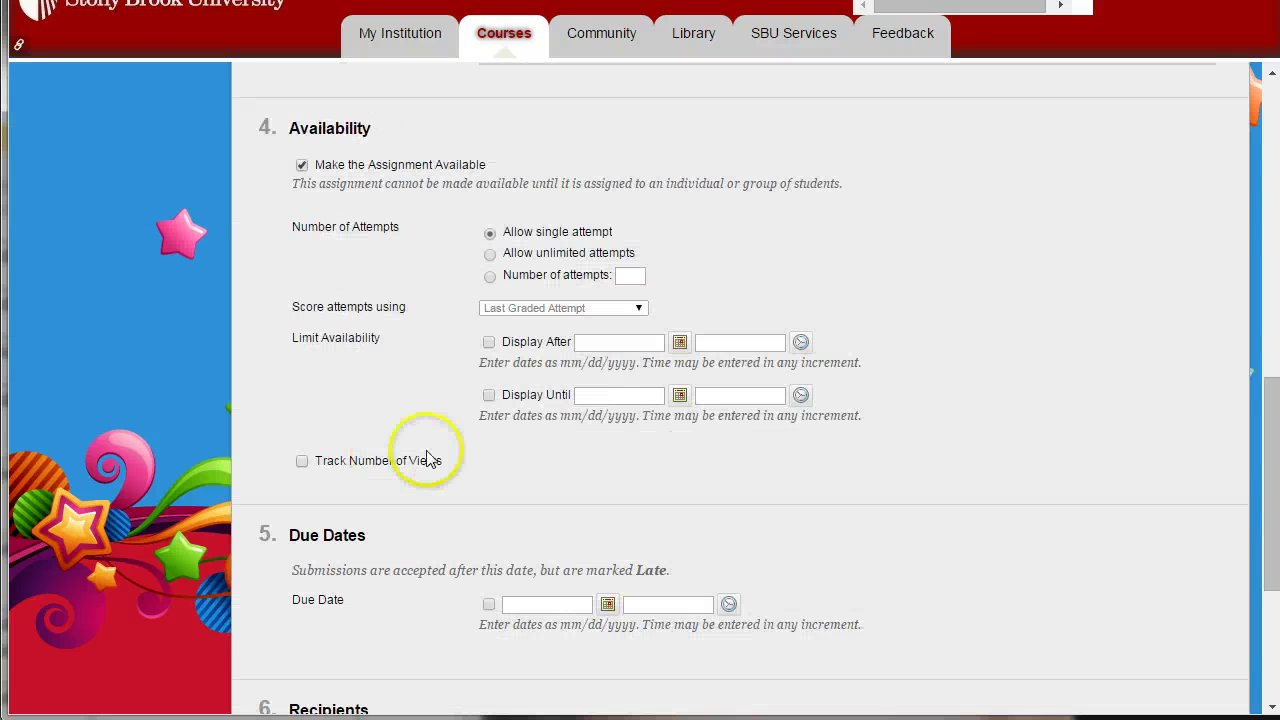
{"action": "left_click", "coordinate": [681, 343]}
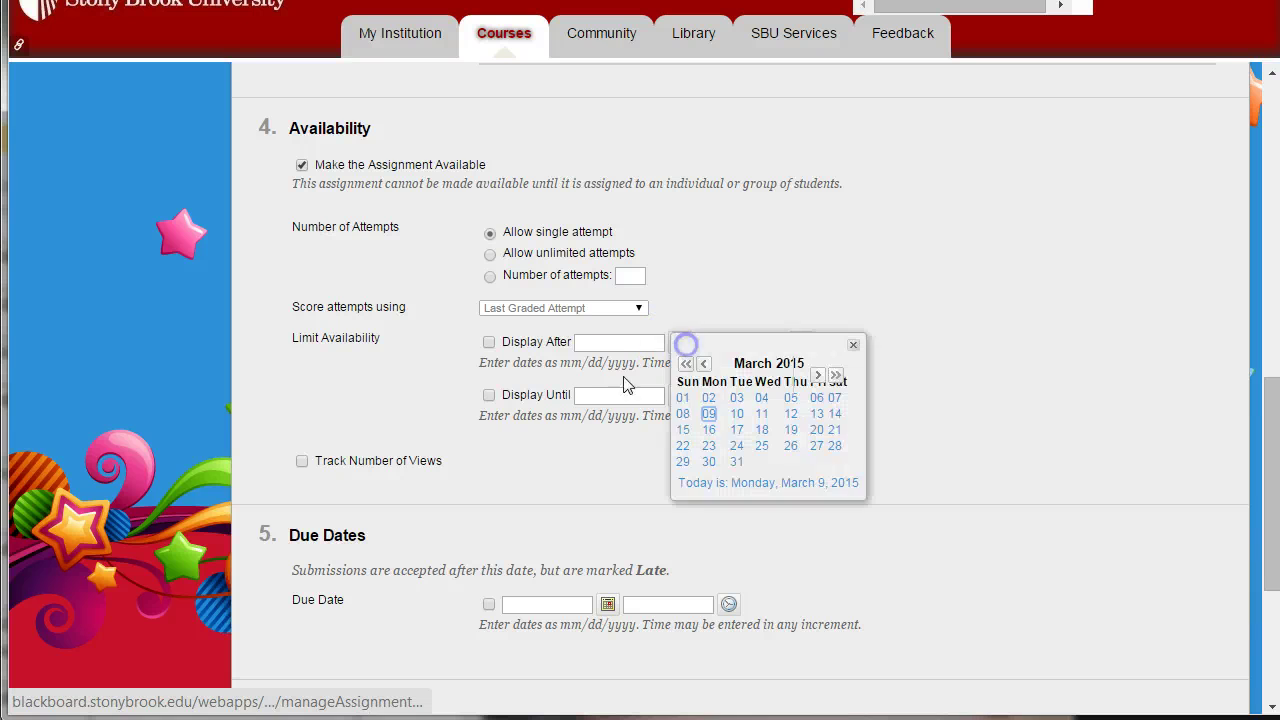
{"action": "left_click", "coordinate": [682, 397]}
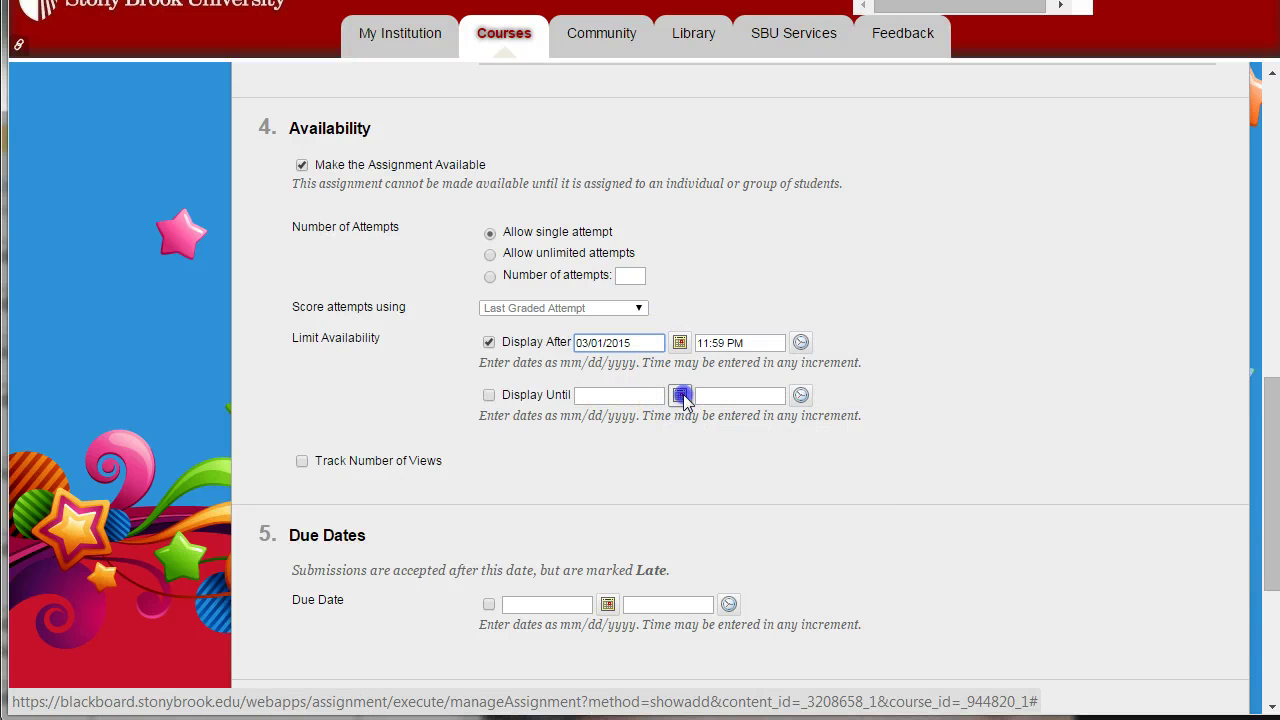
{"action": "left_click", "coordinate": [681, 395]}
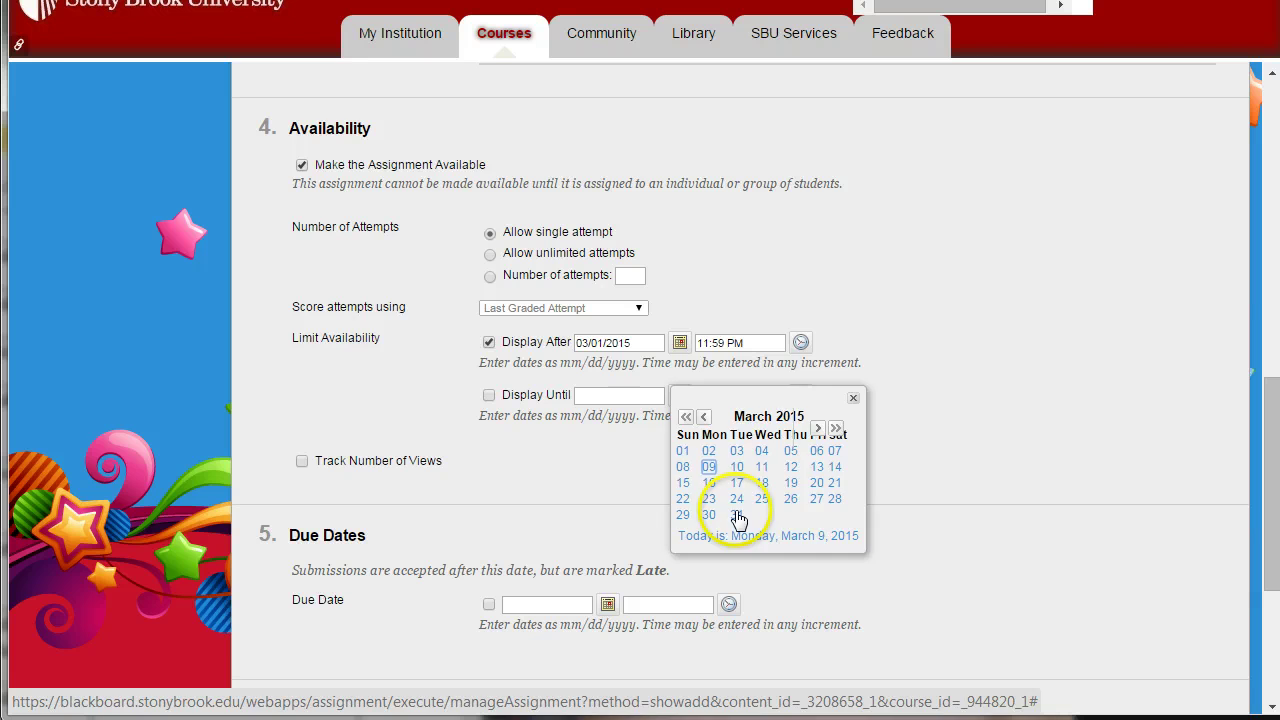
{"action": "left_click", "coordinate": [738, 515]}
Enable a due date for the assignment and set it to 03/31/2015.
{"action": "scroll", "coordinate": [437, 486], "scroll_direction": "down", "scroll_amount": 3}
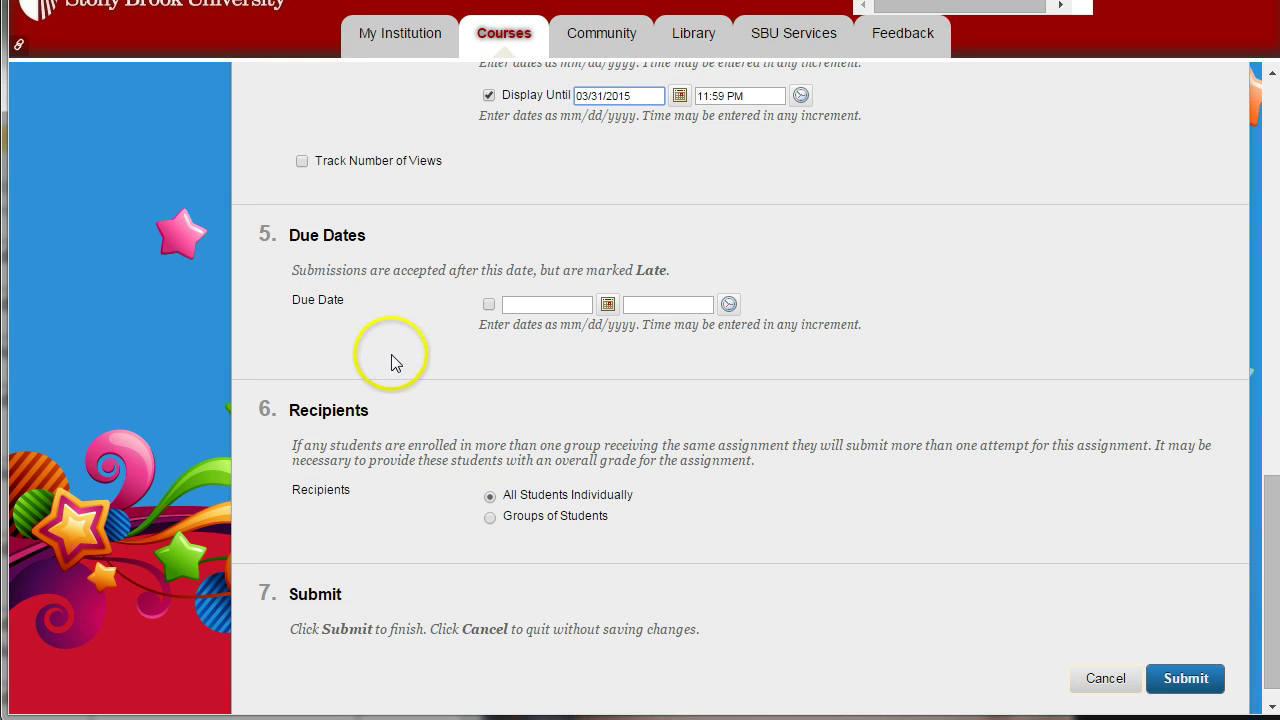
{"action": "scroll", "coordinate": [705, 277], "scroll_direction": "up", "scroll_amount": 2}
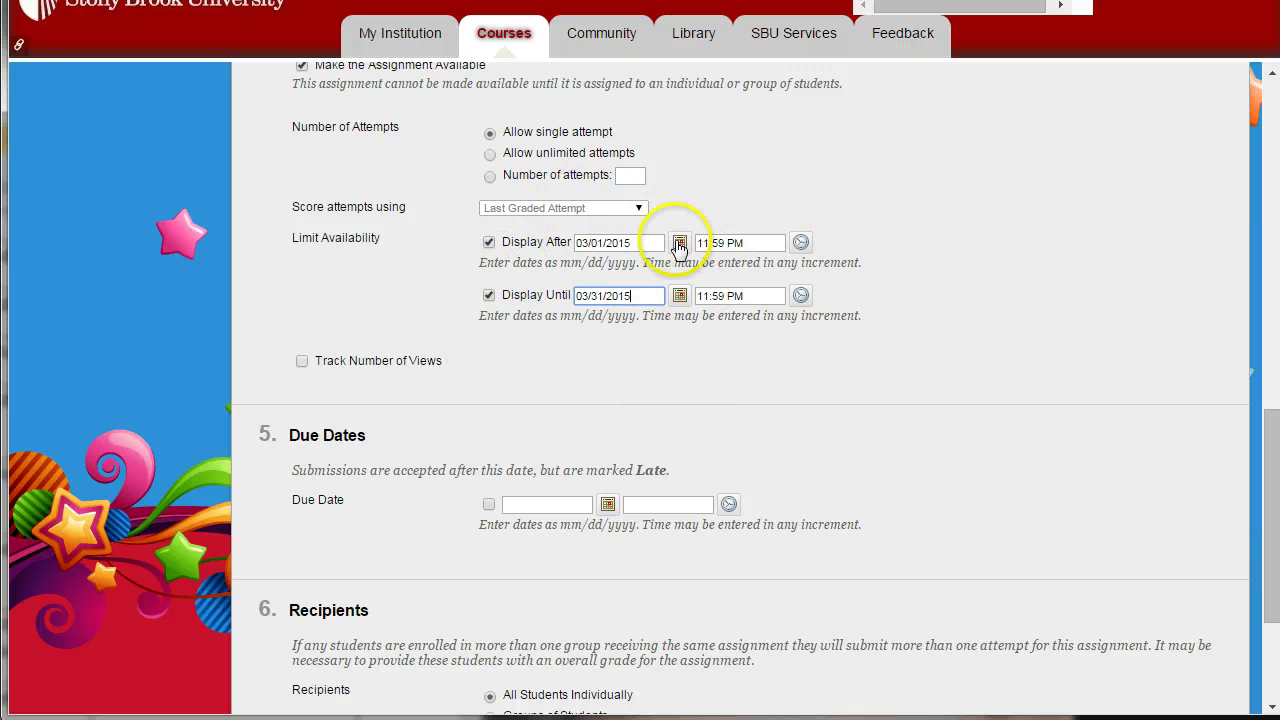
{"action": "left_click", "coordinate": [488, 504]}
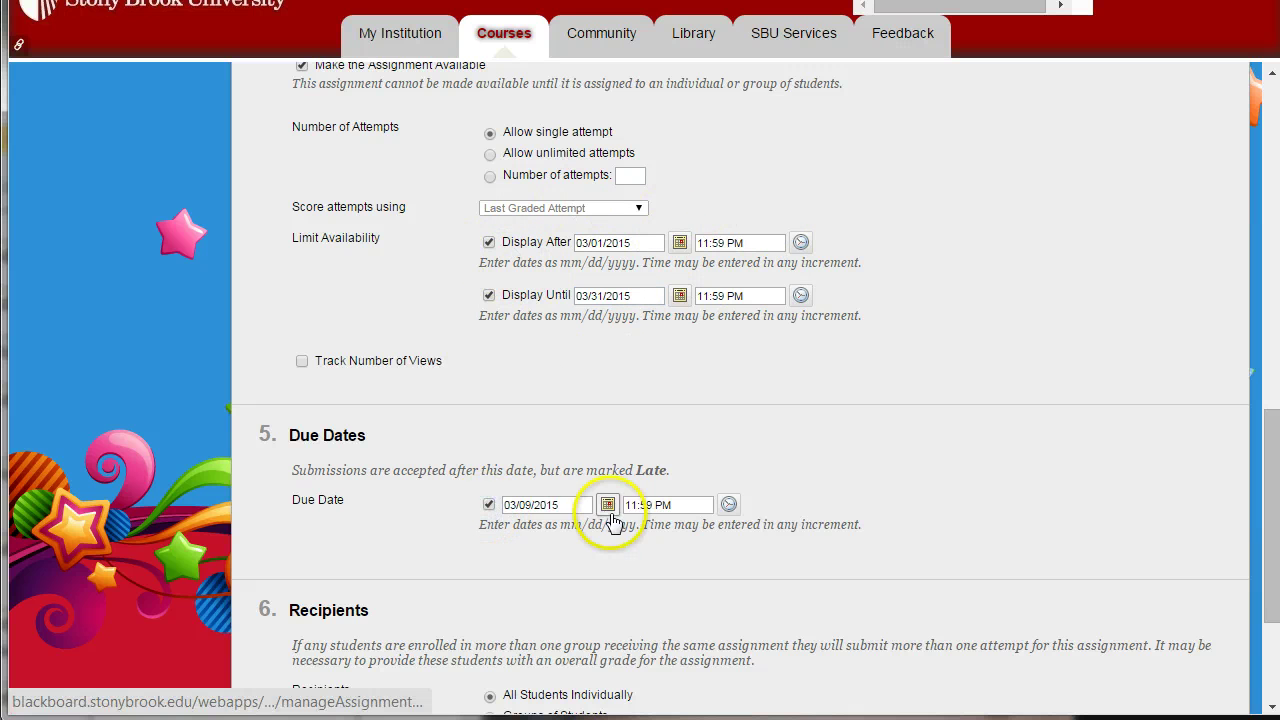
{"action": "left_click", "coordinate": [608, 504]}
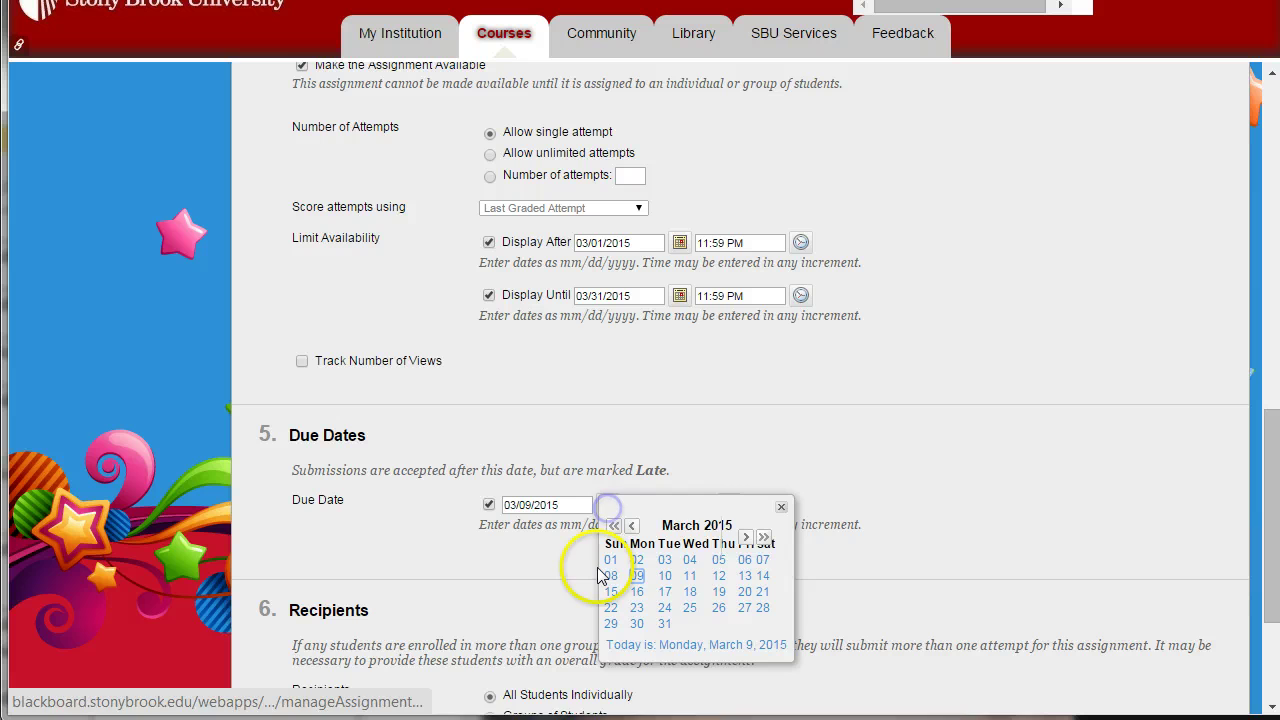
{"action": "left_click", "coordinate": [664, 624]}
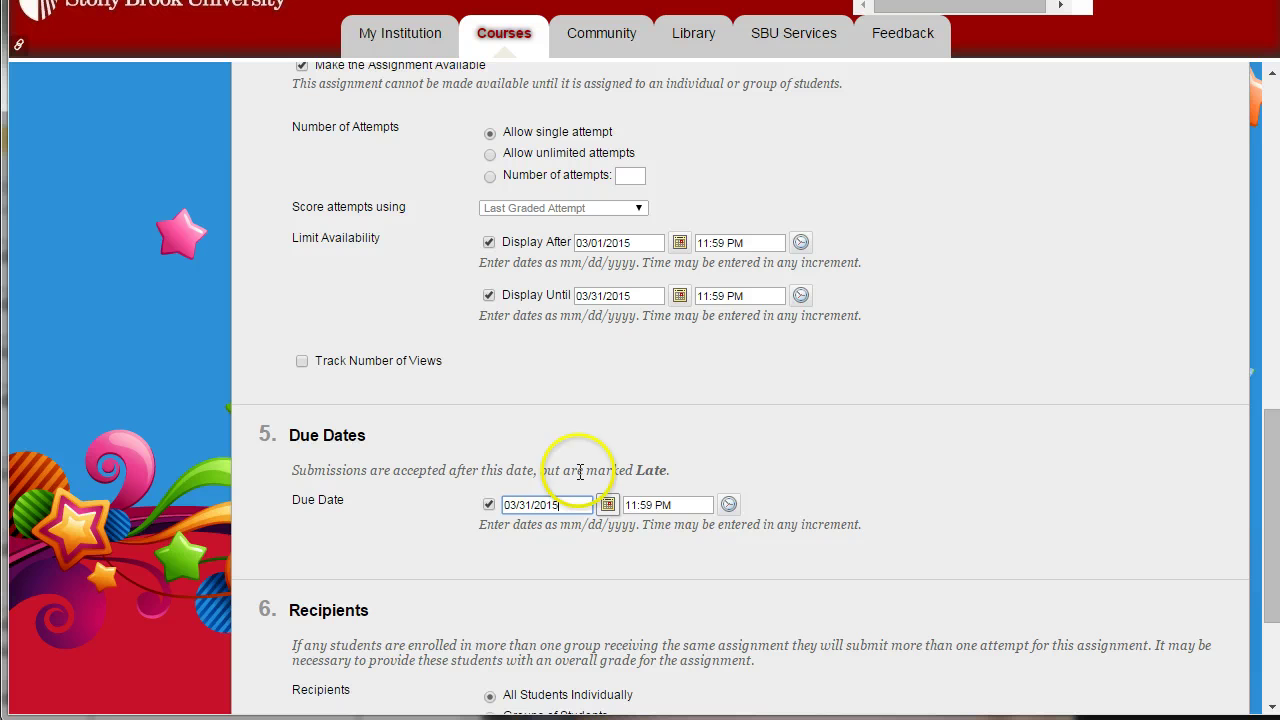
Review the remaining assignment settings and submit Homework One with all students individually as recipients.
{"action": "scroll", "coordinate": [575, 418], "scroll_direction": "down", "scroll_amount": 2}
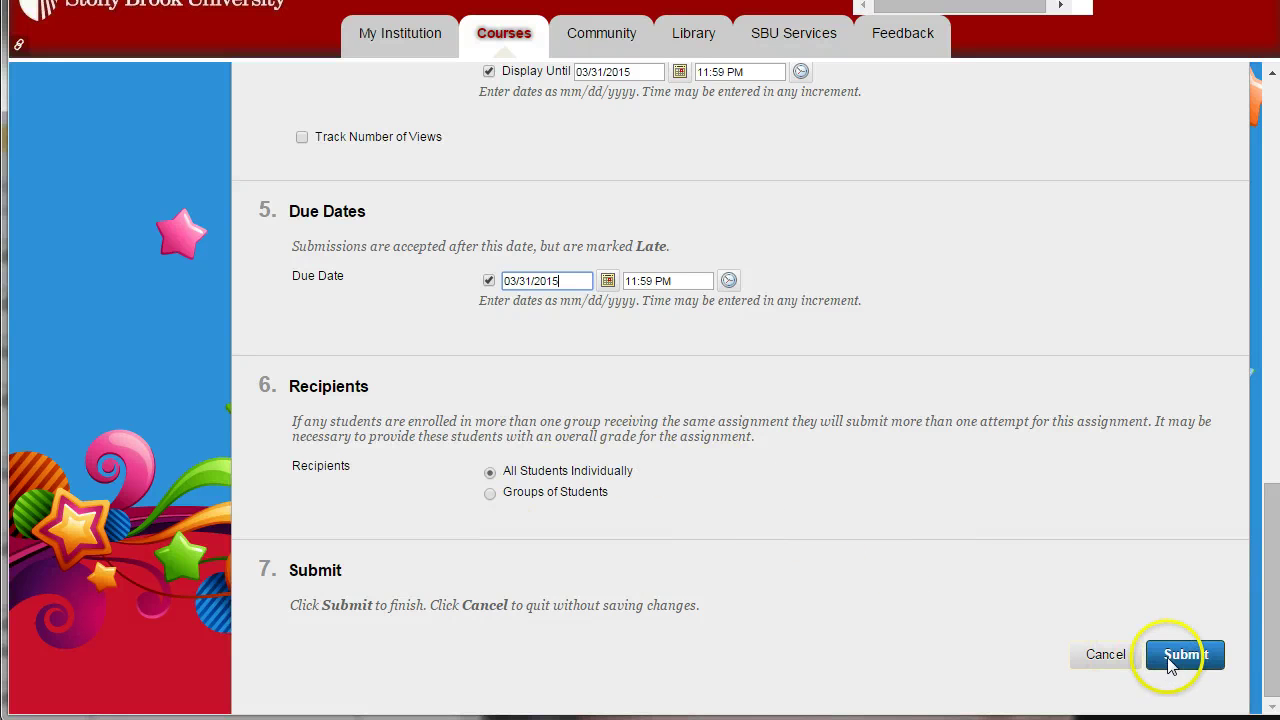
{"action": "scroll", "coordinate": [1055, 550], "scroll_direction": "up", "scroll_amount": 4}
{"action": "scroll", "coordinate": [1051, 543], "scroll_direction": "down", "scroll_amount": 4}
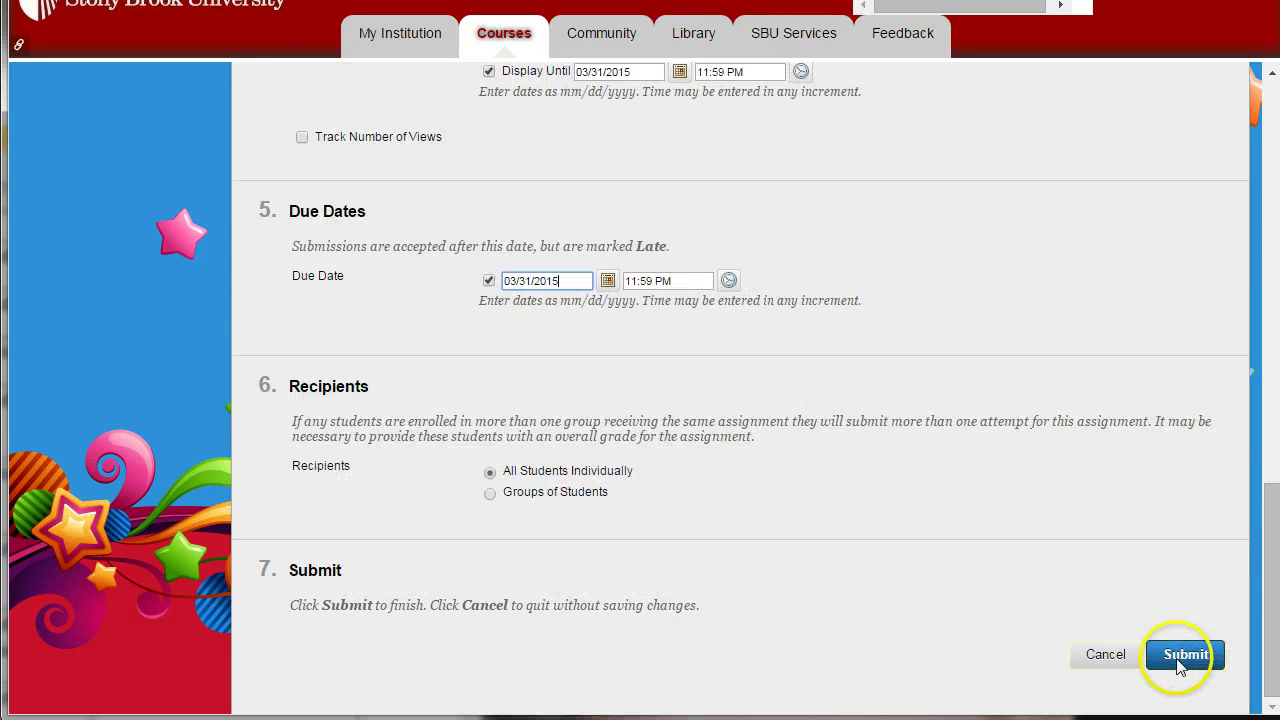
{"action": "left_click", "coordinate": [1183, 660]}
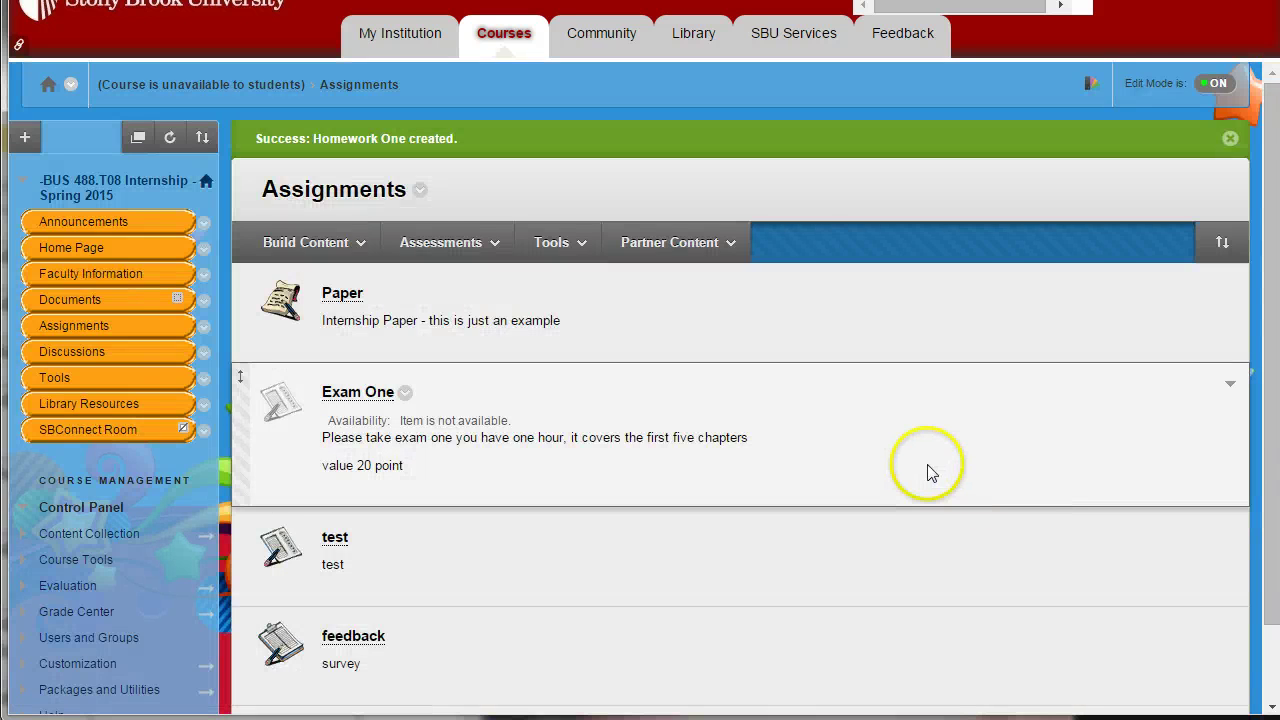
Move Homework One between Paper and Exam One in the Assignments list, and check the actions available for it.
{"action": "scroll", "coordinate": [922, 468], "scroll_direction": "down", "scroll_amount": 1}
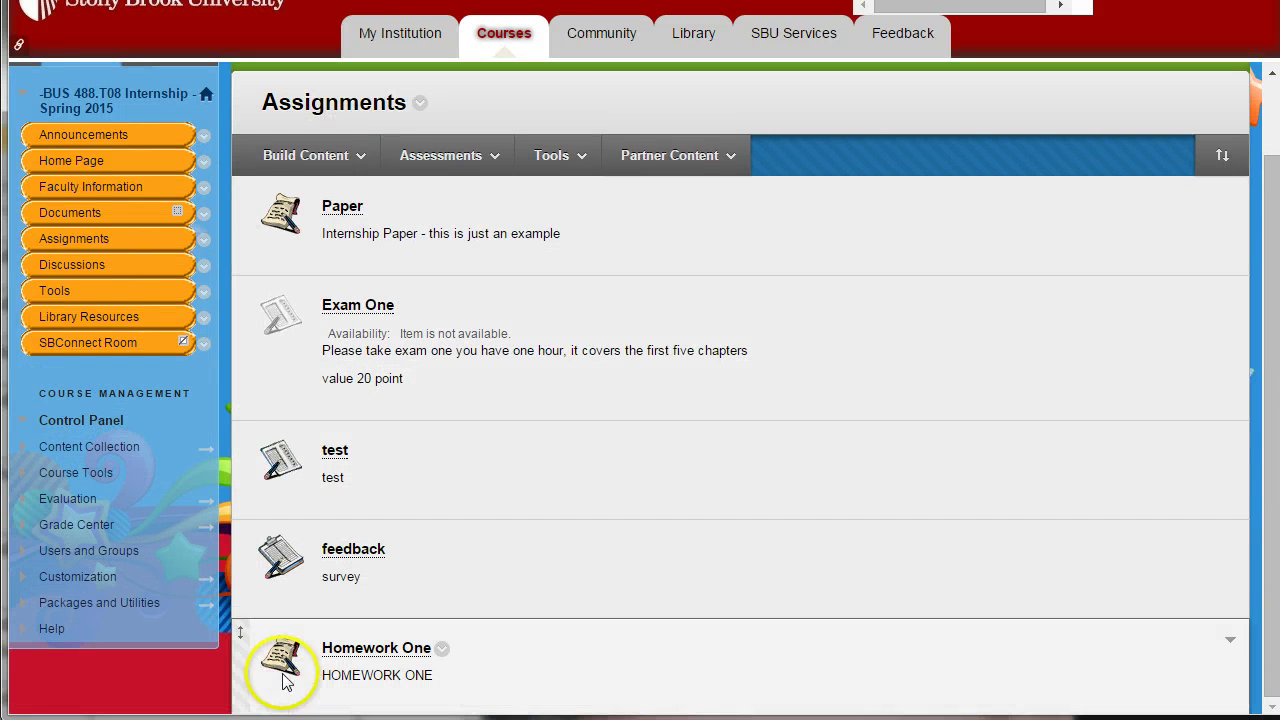
{"action": "left_click_drag", "start_coordinate": [245, 639], "coordinate": [281, 305]}
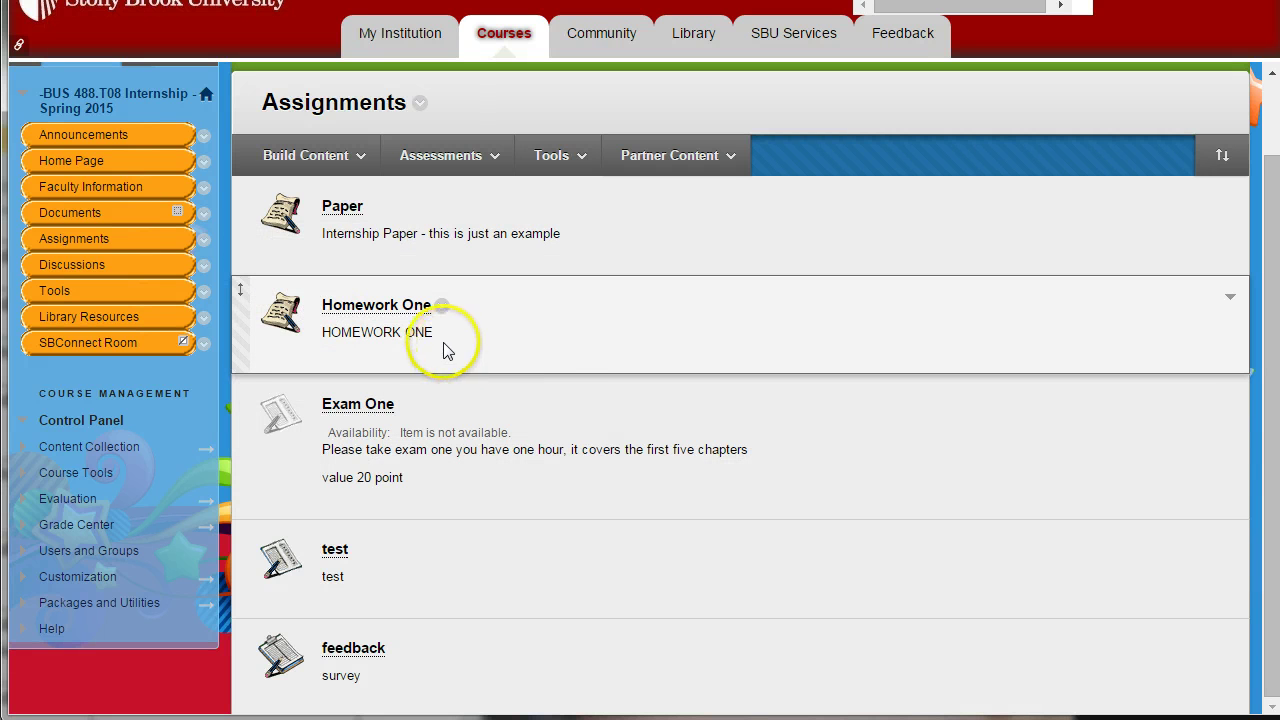
{"action": "left_click", "coordinate": [443, 307]}
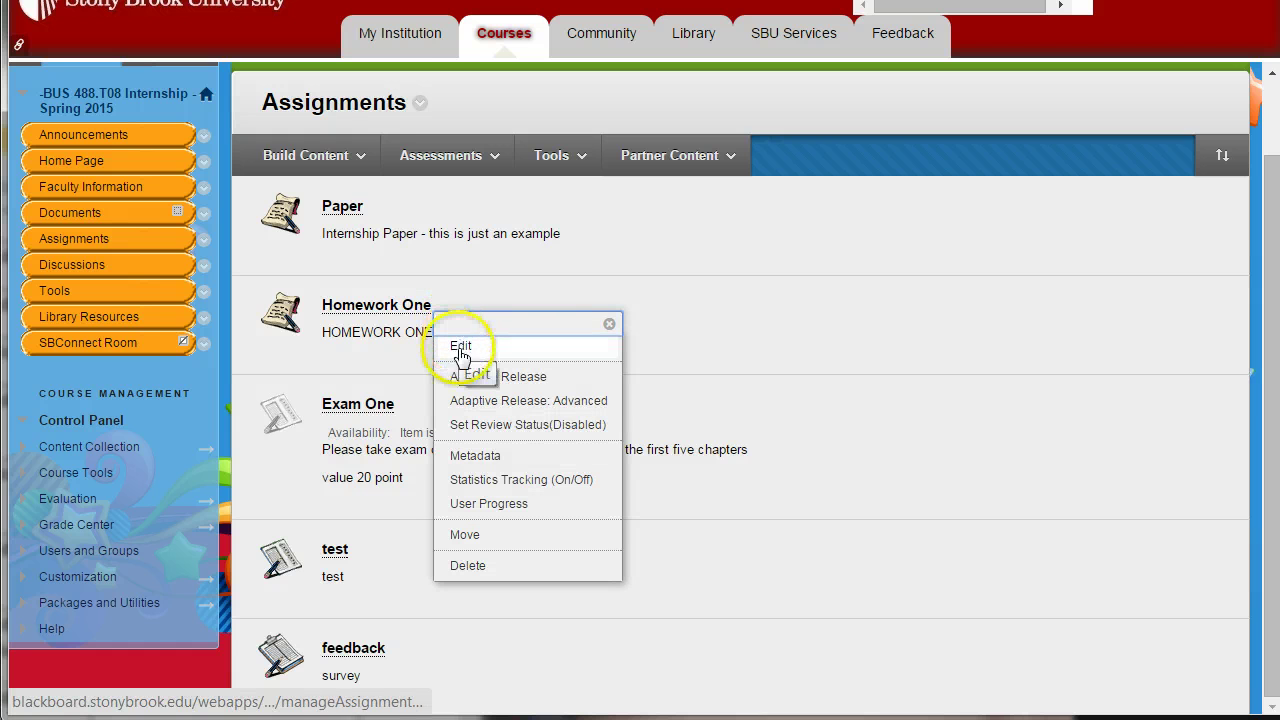
{"action": "left_click", "coordinate": [371, 357]}
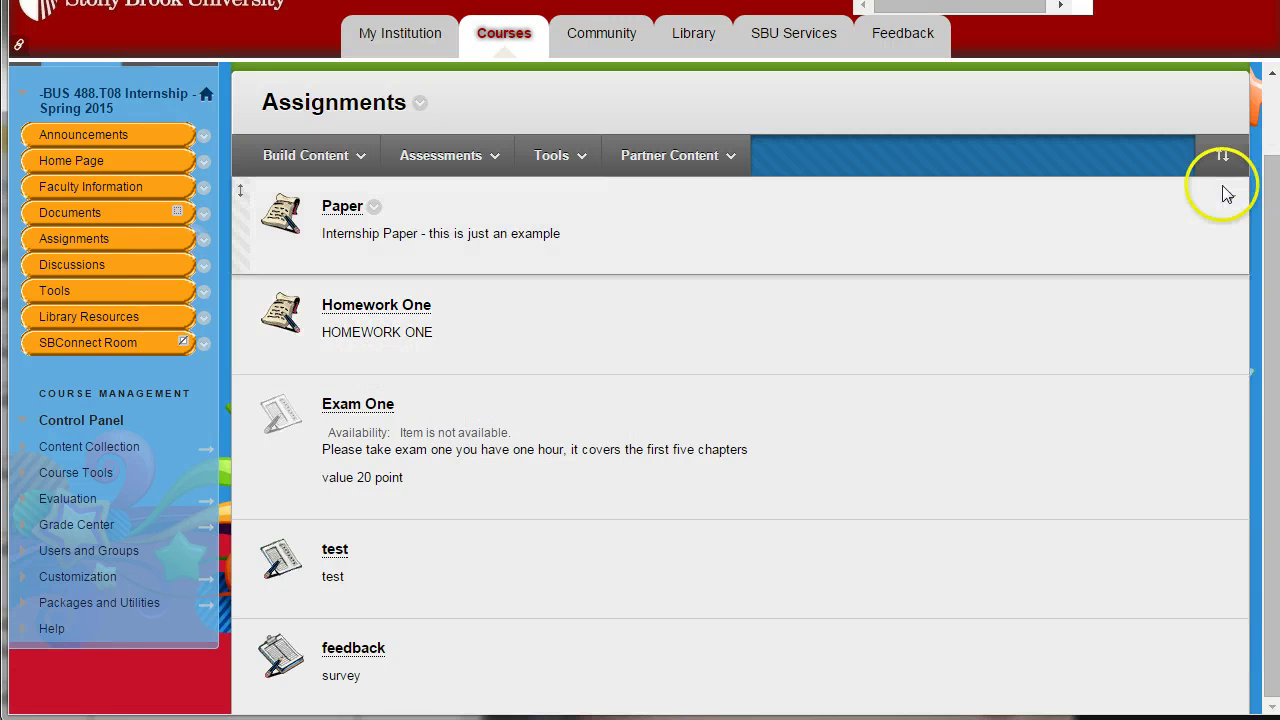
Turn Edit Mode off to show the Assignments page as students see it.
{"action": "scroll", "coordinate": [1094, 251], "scroll_direction": "up", "scroll_amount": 1}
{"action": "left_click", "coordinate": [1218, 82]}
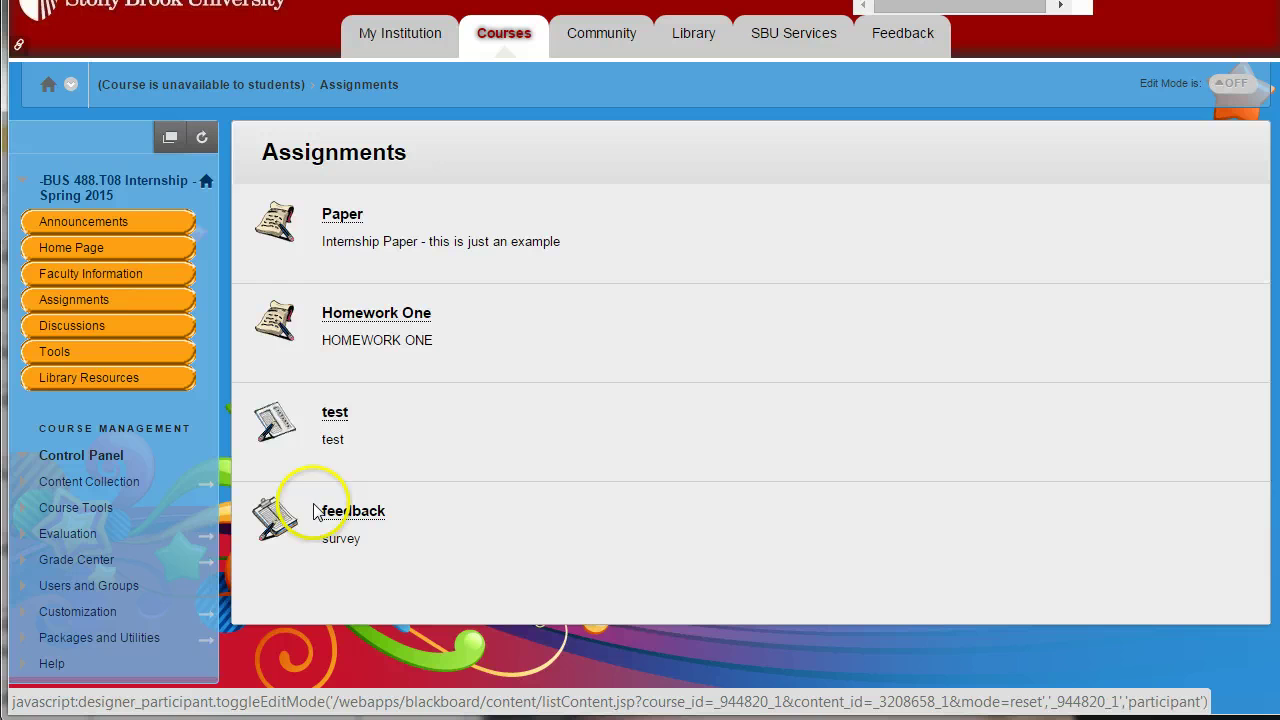
Preview Homework One as a student, examine its assignment information, submission options and comments section, and leave the preview.
{"action": "left_click", "coordinate": [346, 315]}
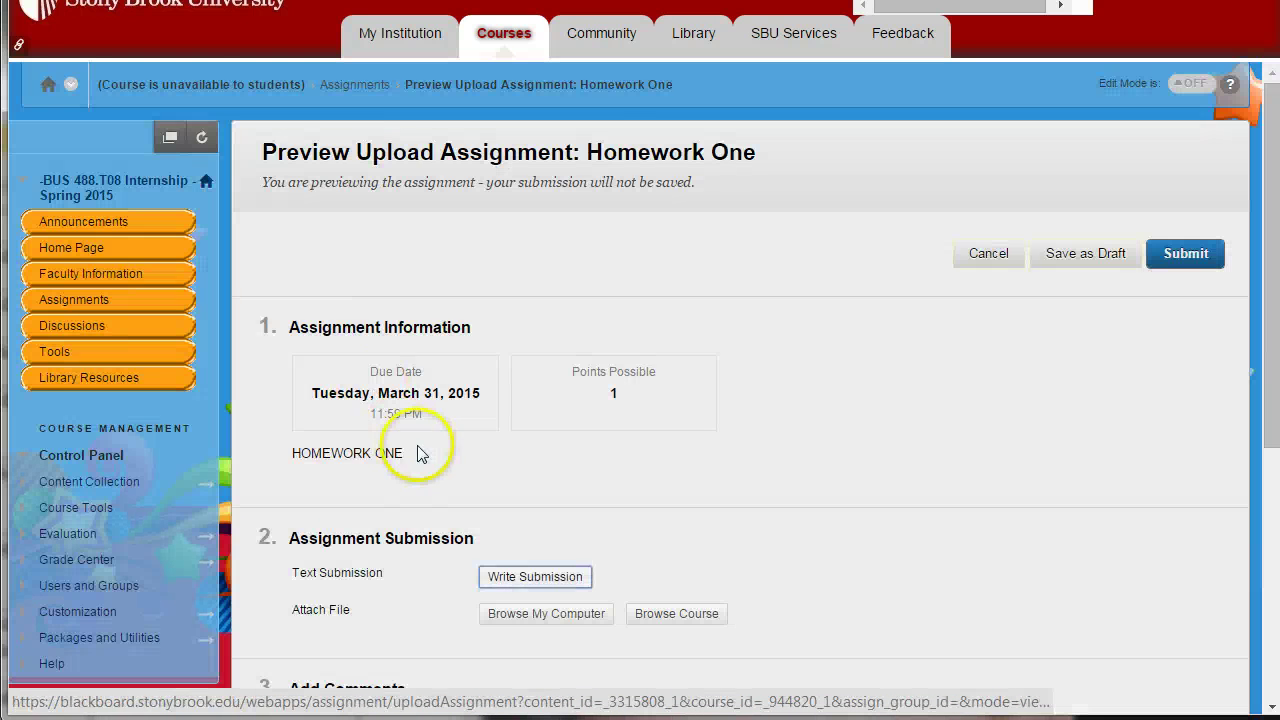
{"action": "scroll", "coordinate": [420, 455], "scroll_direction": "down", "scroll_amount": 3}
{"action": "scroll", "coordinate": [632, 314], "scroll_direction": "down", "scroll_amount": 3}
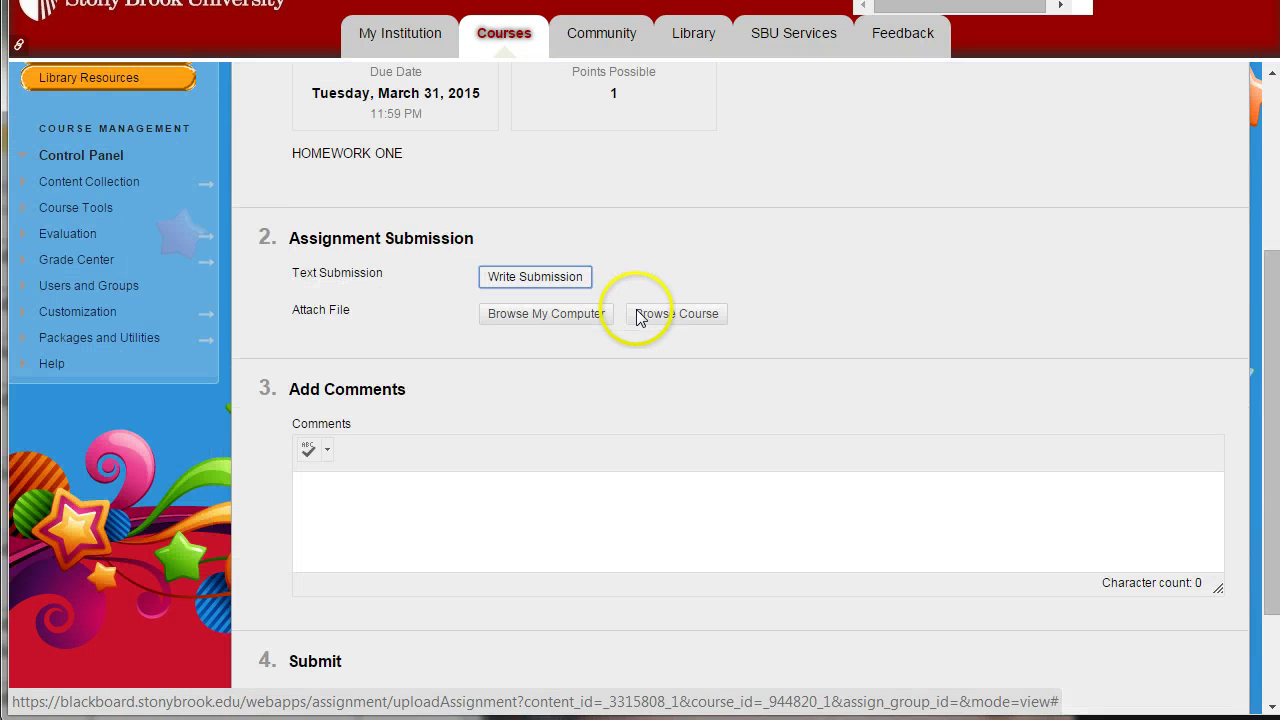
{"action": "scroll", "coordinate": [463, 445], "scroll_direction": "down", "scroll_amount": 3}
{"action": "scroll", "coordinate": [470, 443], "scroll_direction": "up", "scroll_amount": 9}
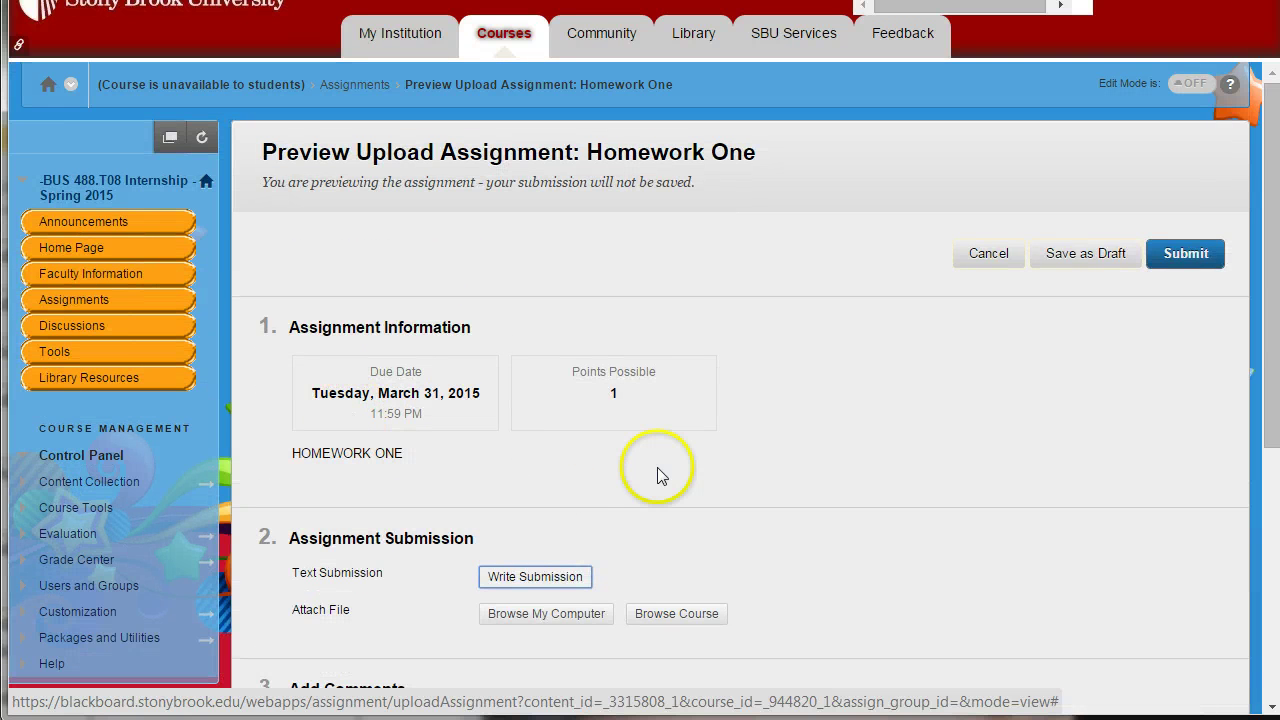
{"action": "scroll", "coordinate": [640, 467], "scroll_direction": "down", "scroll_amount": 1}
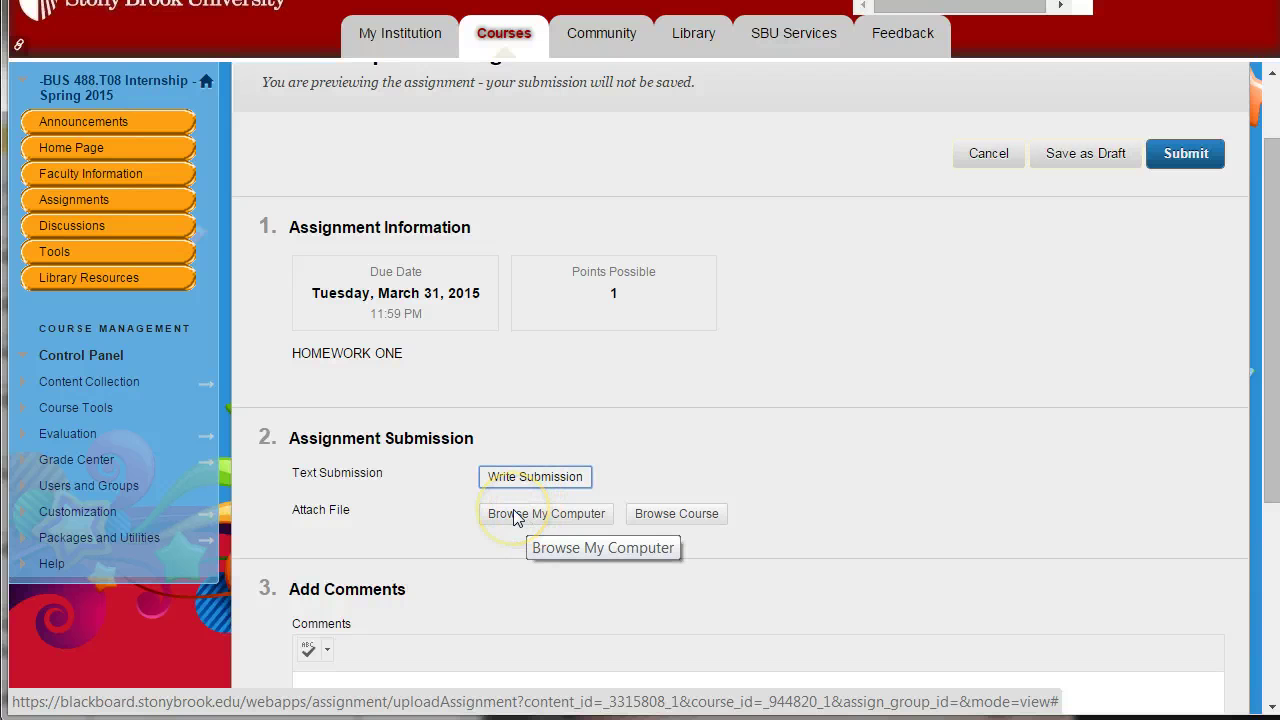
{"action": "scroll", "coordinate": [513, 517], "scroll_direction": "down", "scroll_amount": 3}
{"action": "scroll", "coordinate": [513, 516], "scroll_direction": "up", "scroll_amount": 4}
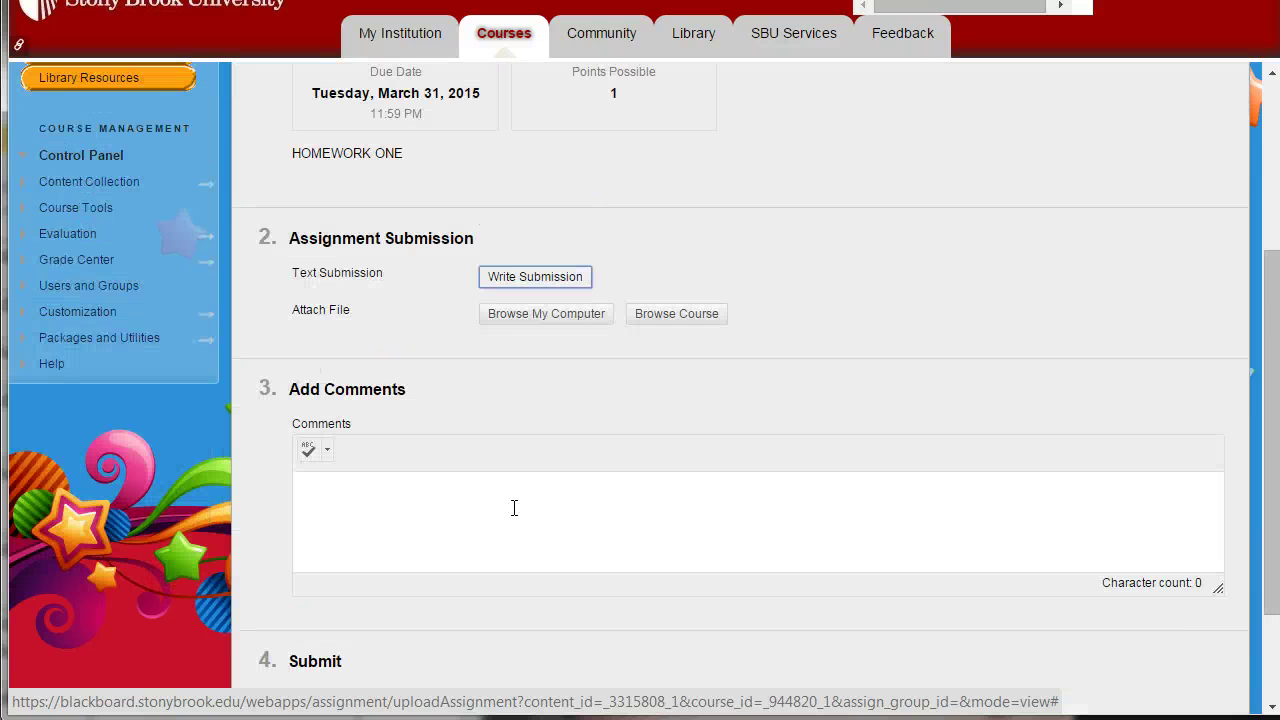
{"action": "left_click", "coordinate": [960, 258]}
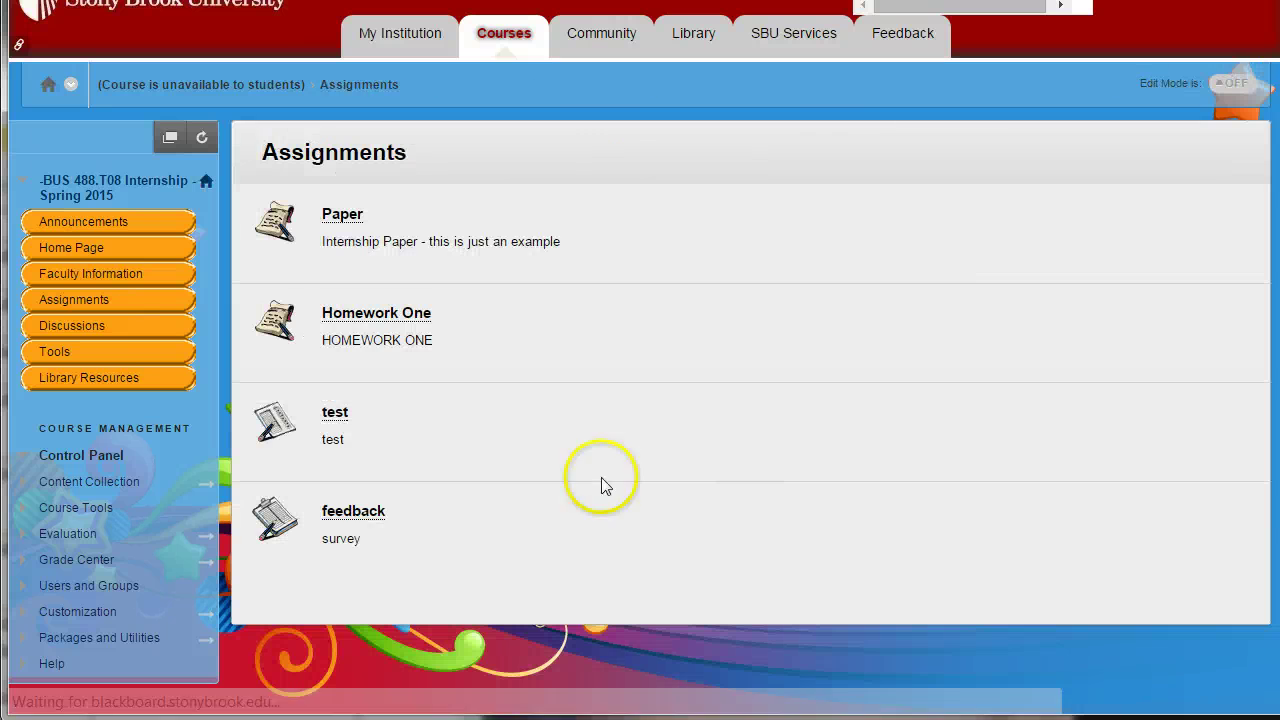
{"action": "left_click", "coordinate": [410, 316]}
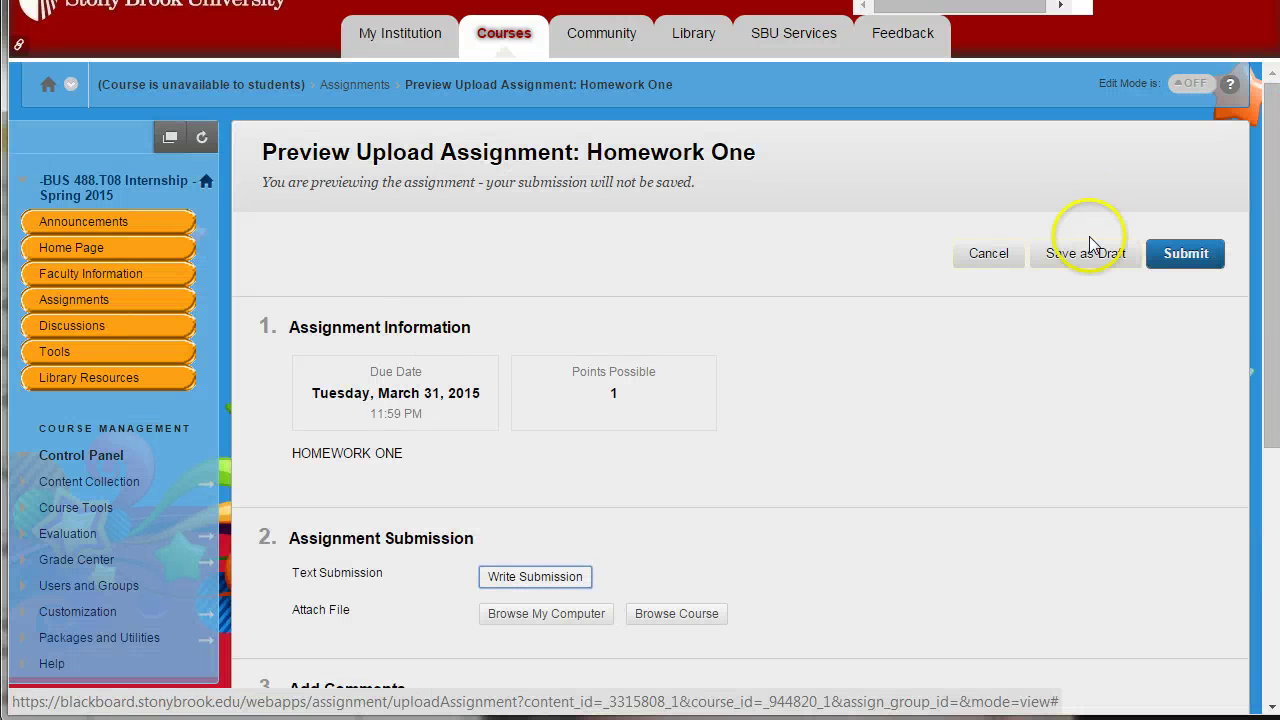
{"action": "left_click", "coordinate": [983, 253]}
With Edit Mode on, add "Read chapter one and complete all problems at the end of the chapter" and "attach your file or type into textbox provided" to Homework One's instructions.
{"action": "left_click", "coordinate": [1229, 87]}
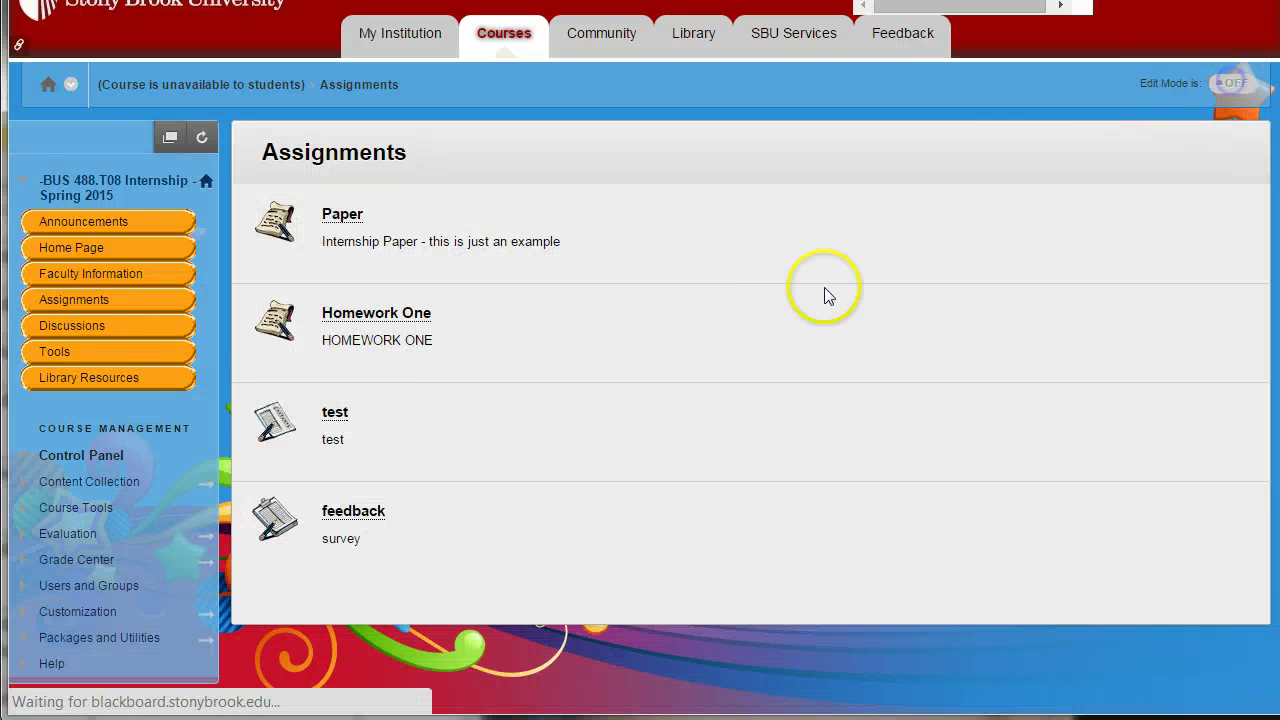
{"action": "left_click", "coordinate": [442, 358]}
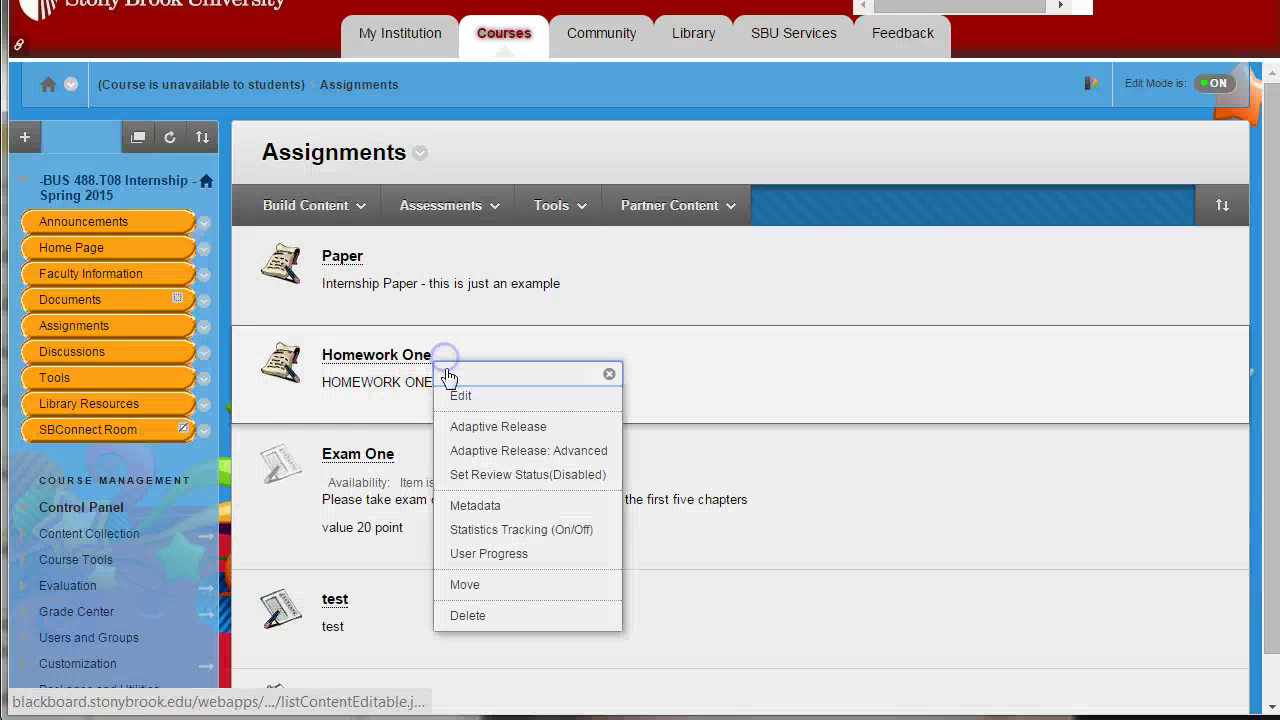
{"action": "left_click", "coordinate": [460, 397]}
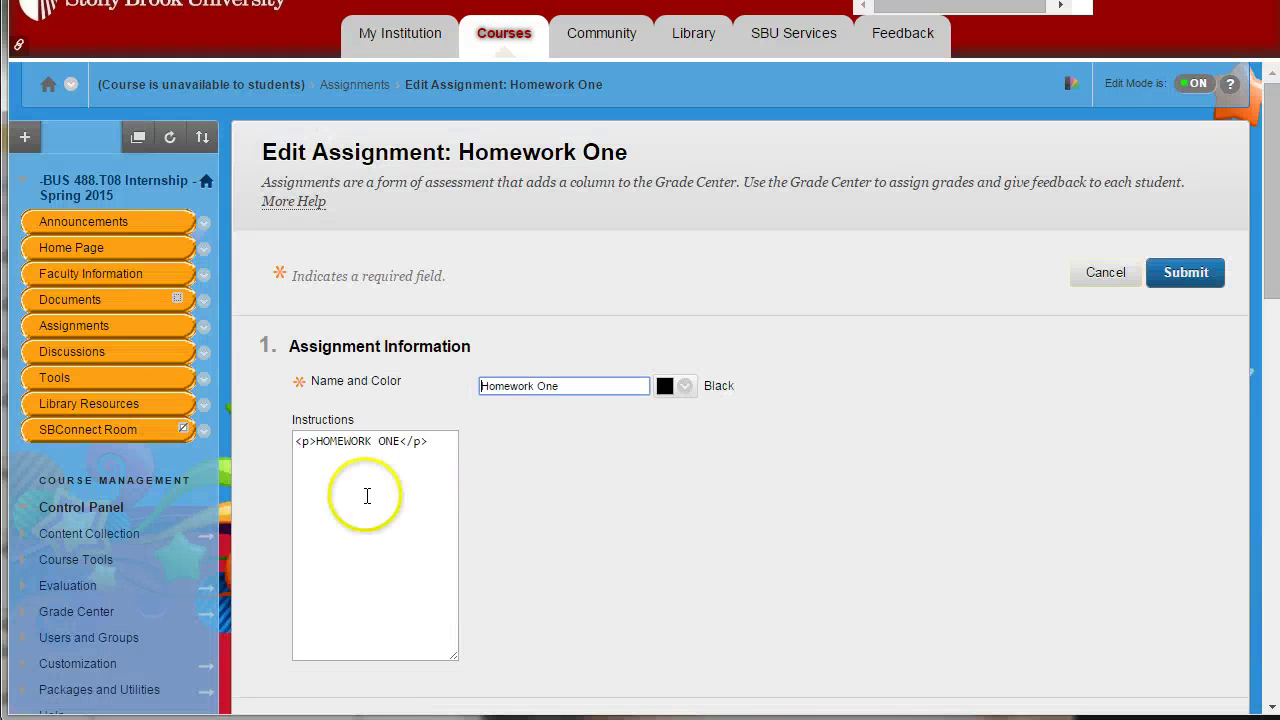
{"action": "left_click", "coordinate": [415, 542]}
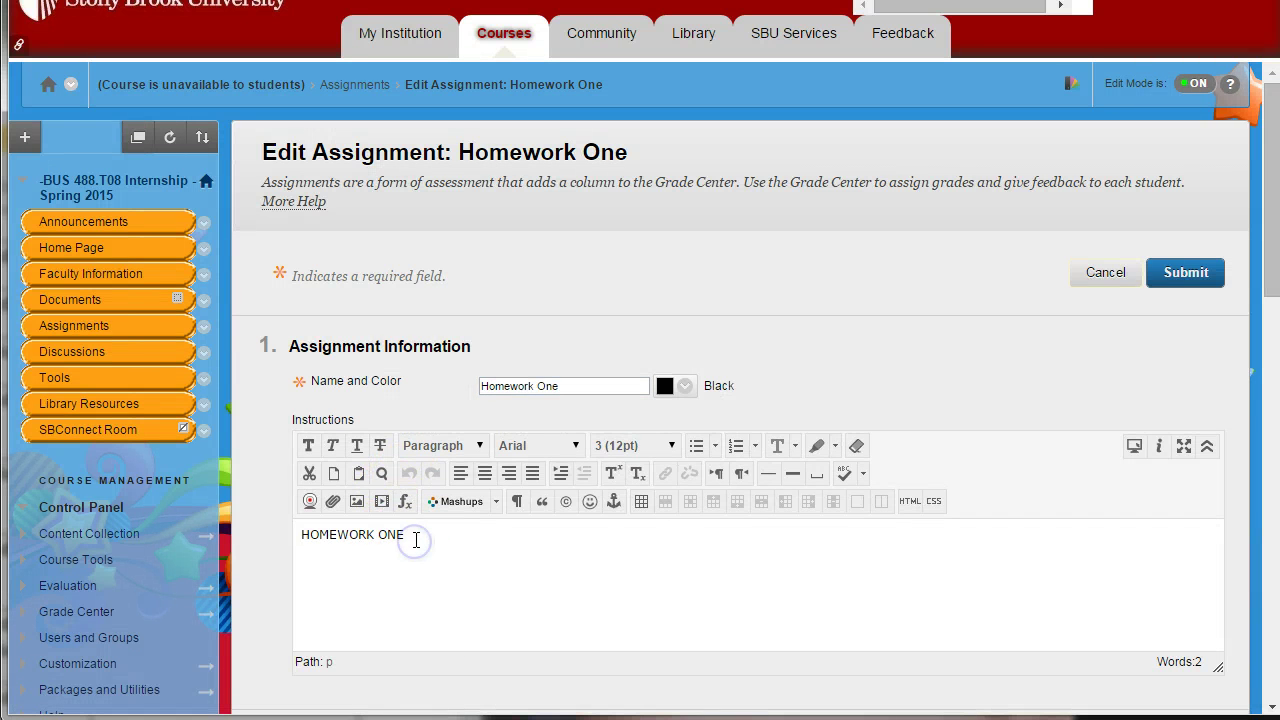
{"action": "key", "text": "Return"}
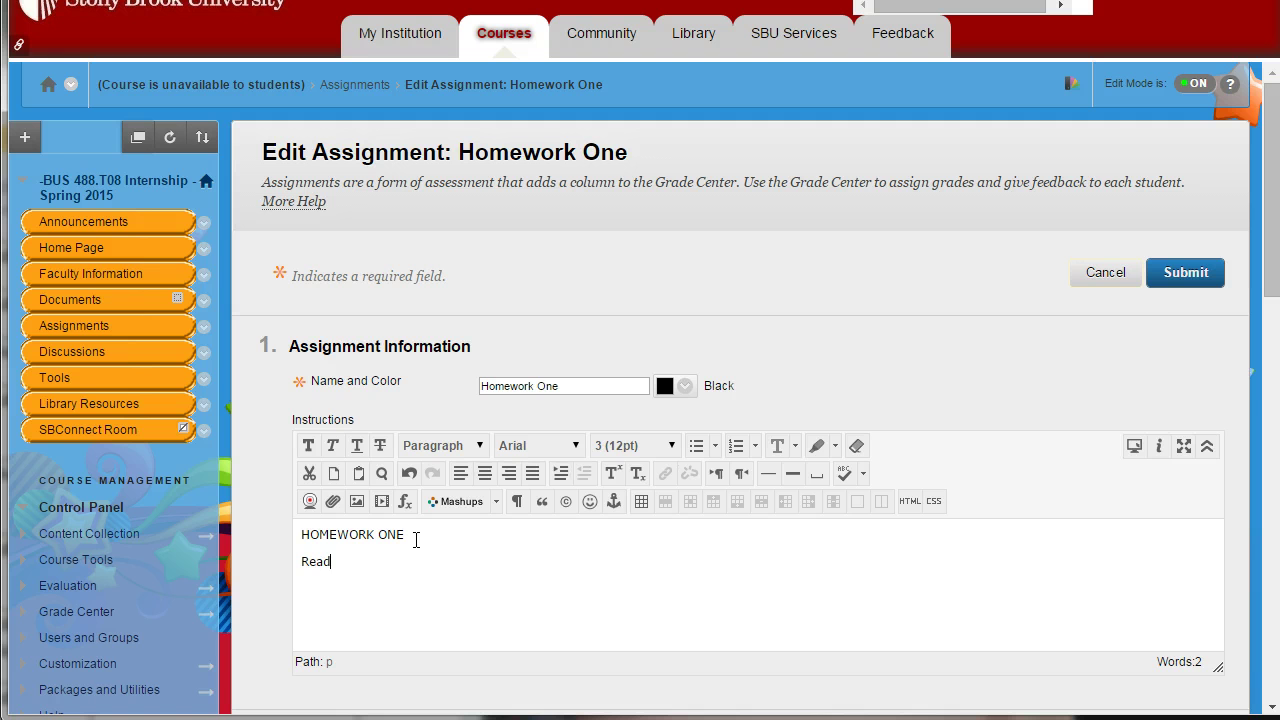
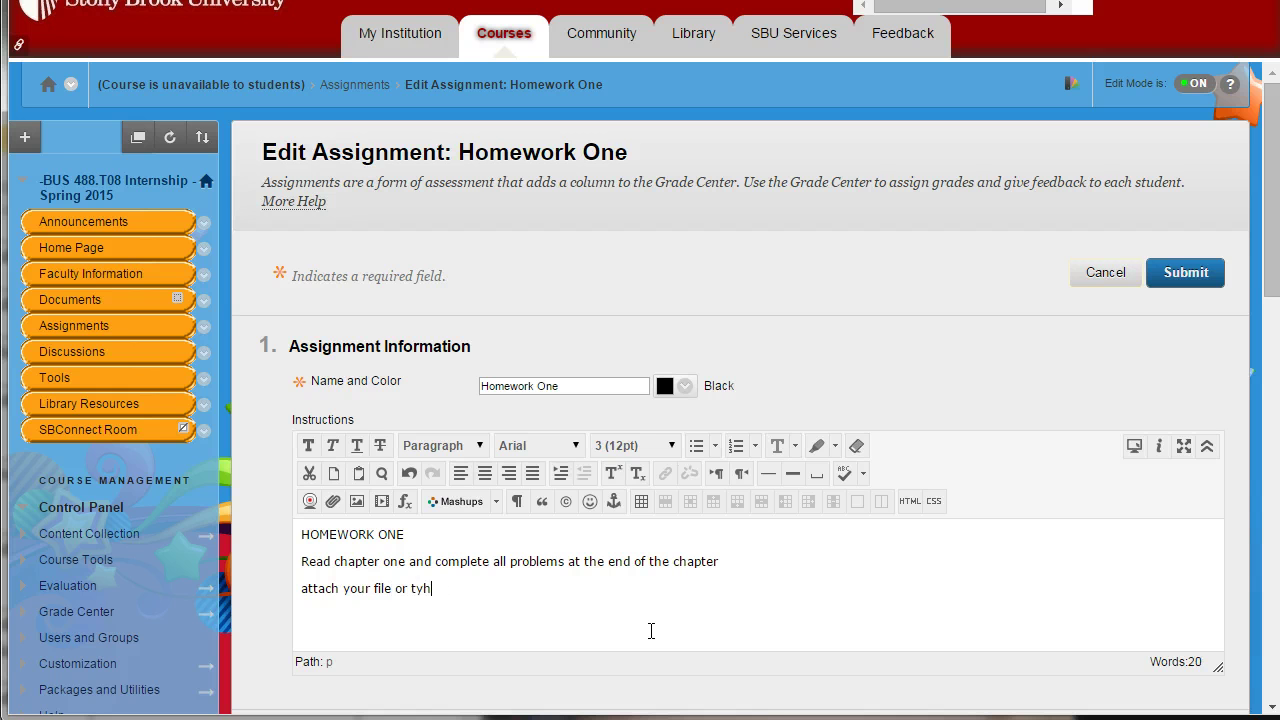
{"action": "type", "text": "nto"}
{"action": "key", "text": "BackSpace"}
{"action": "key", "text": "BackSpace"}
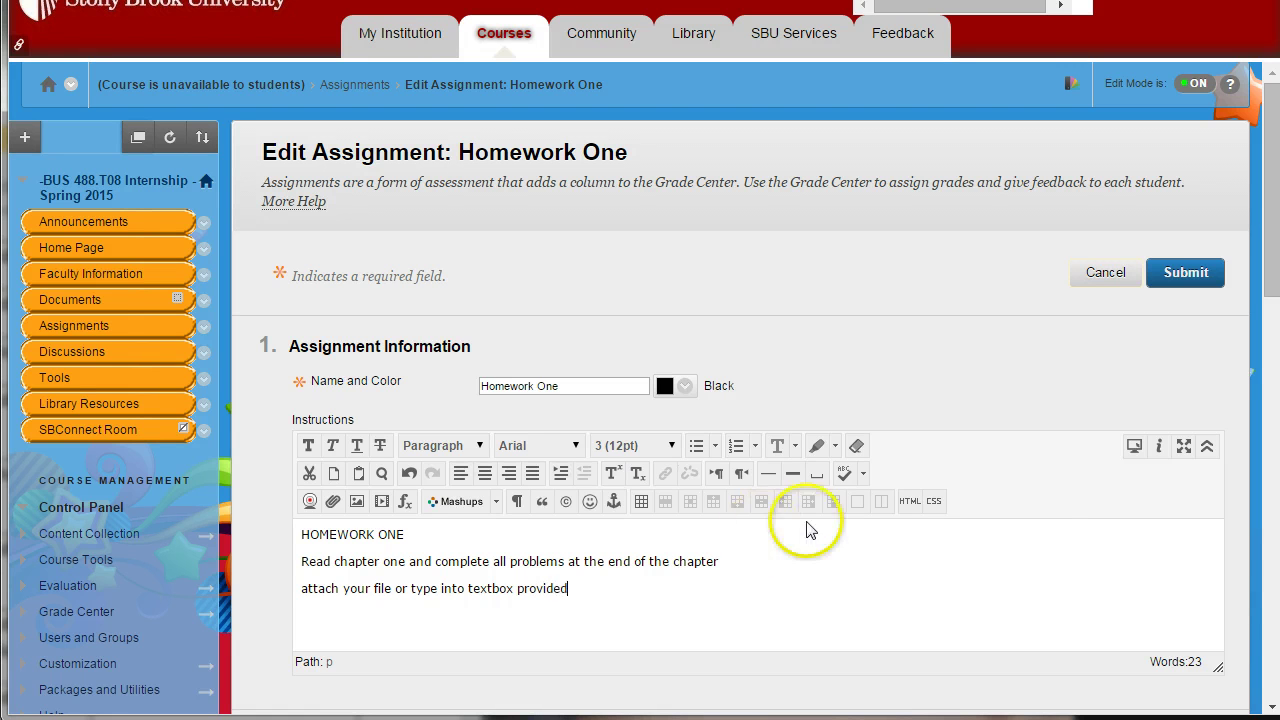
{"action": "left_click", "coordinate": [1207, 271]}
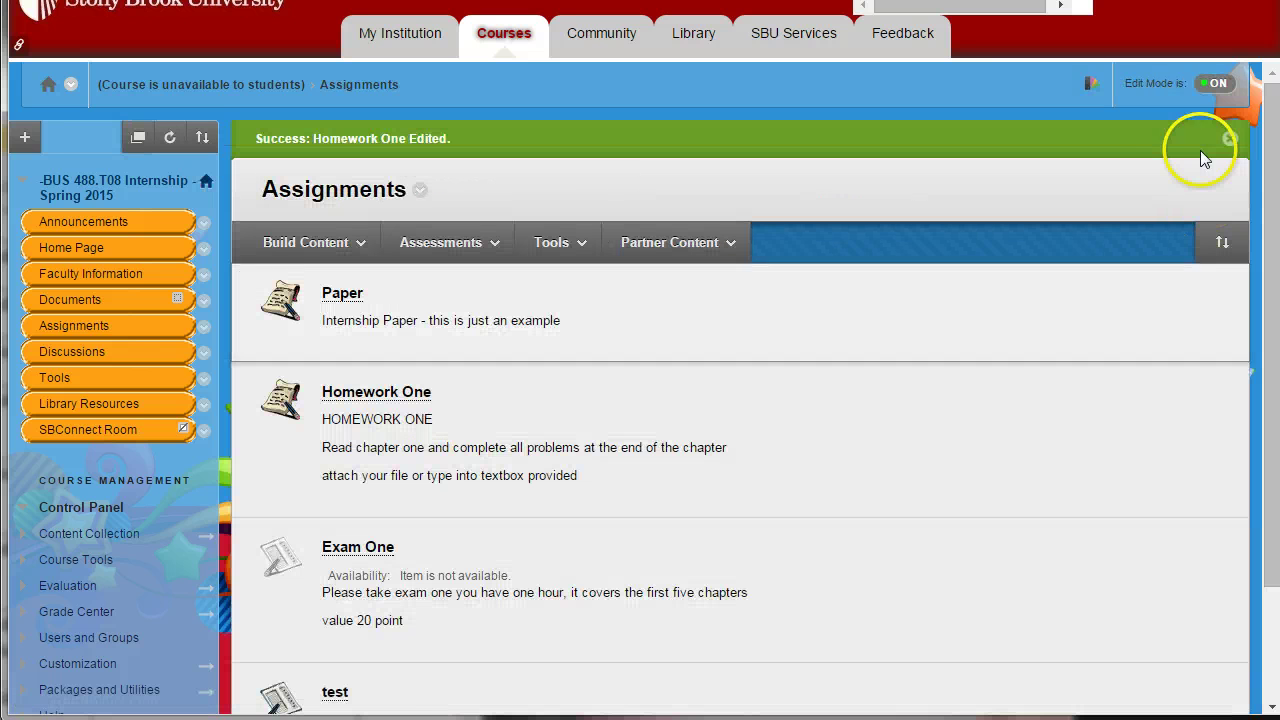
Turn Edit Mode off, preview Homework One with its instructions, and open the text submission editor.
{"action": "left_click", "coordinate": [1217, 84]}
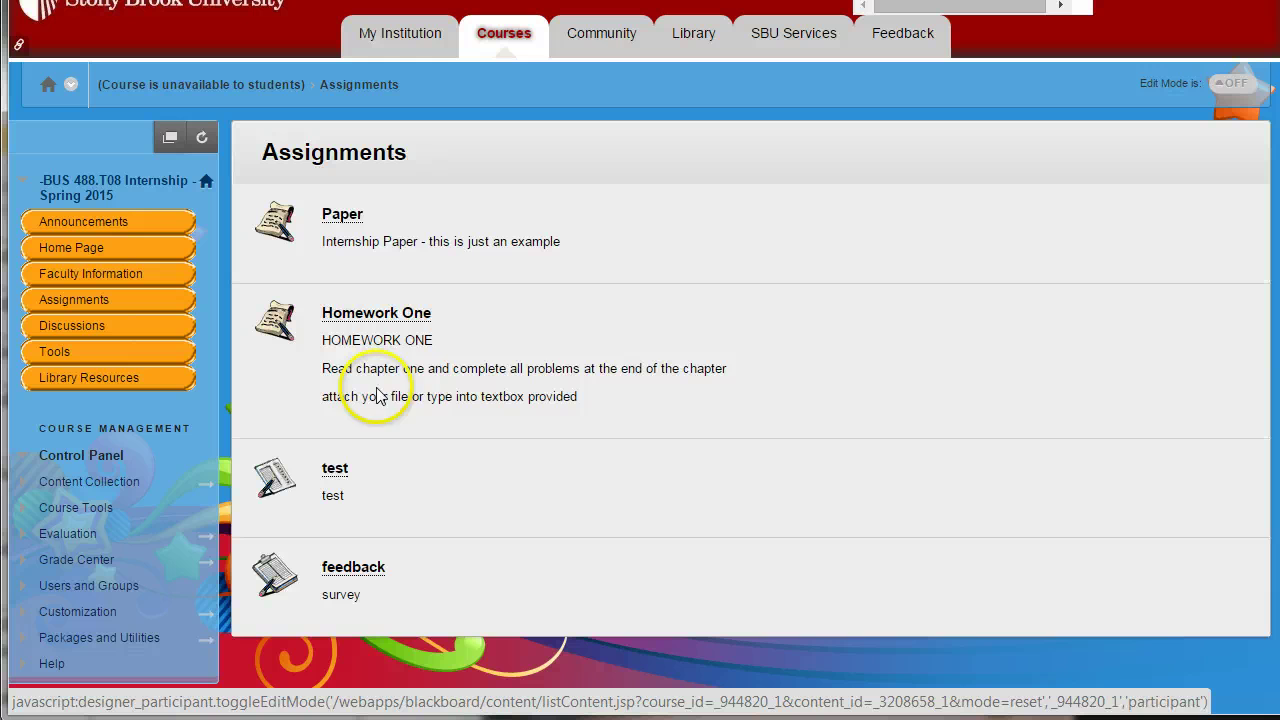
{"action": "left_click", "coordinate": [370, 318]}
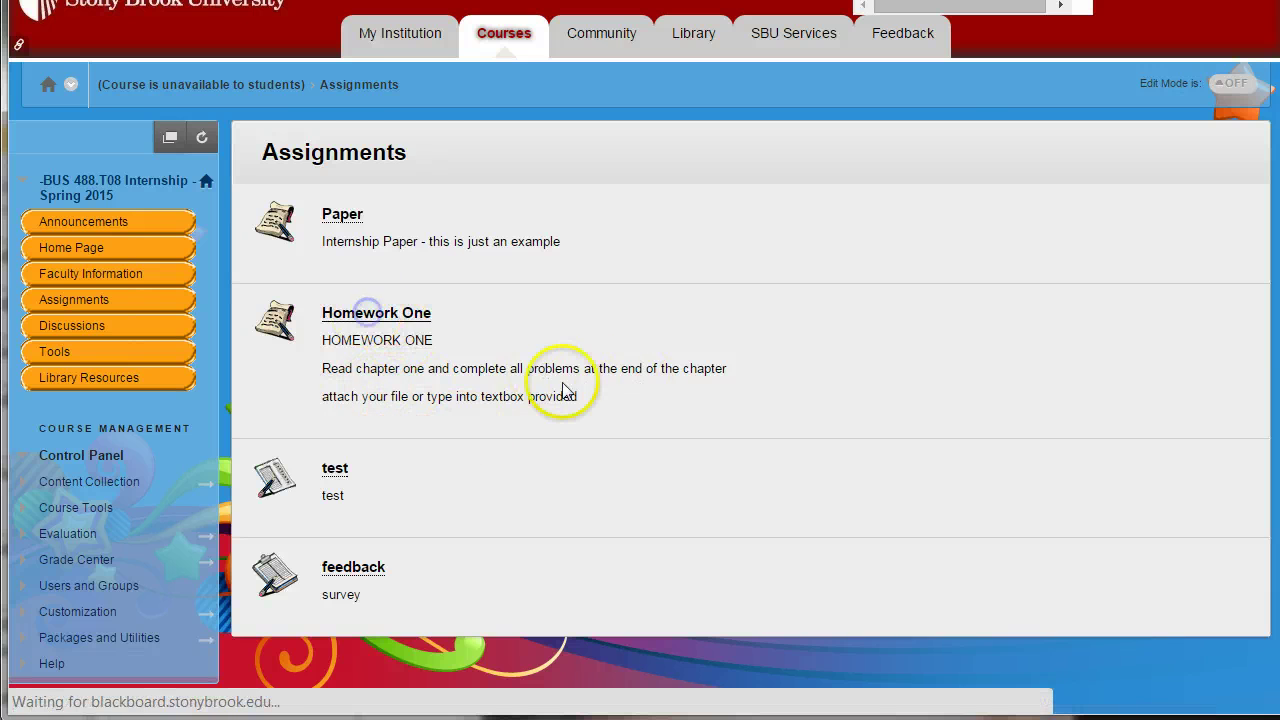
{"action": "scroll", "coordinate": [570, 500], "scroll_direction": "down", "scroll_amount": 3}
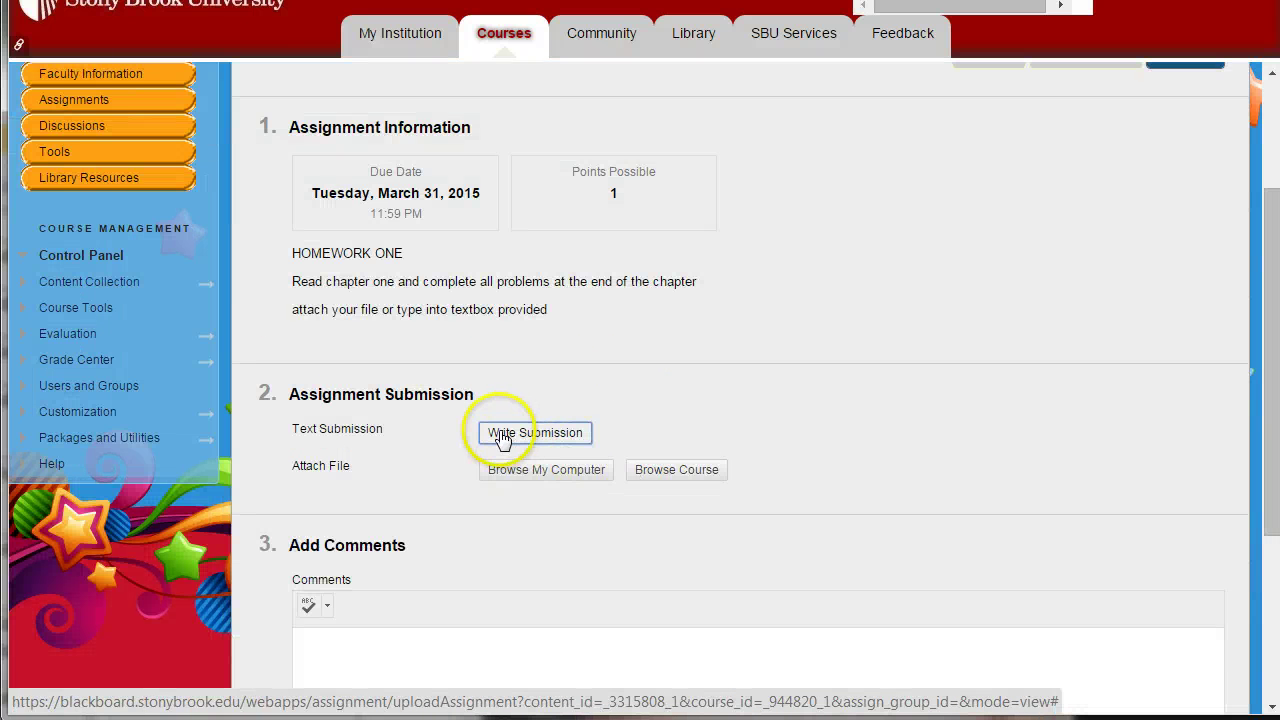
{"action": "scroll", "coordinate": [495, 425], "scroll_direction": "down", "scroll_amount": 2}
{"action": "left_click", "coordinate": [507, 227]}
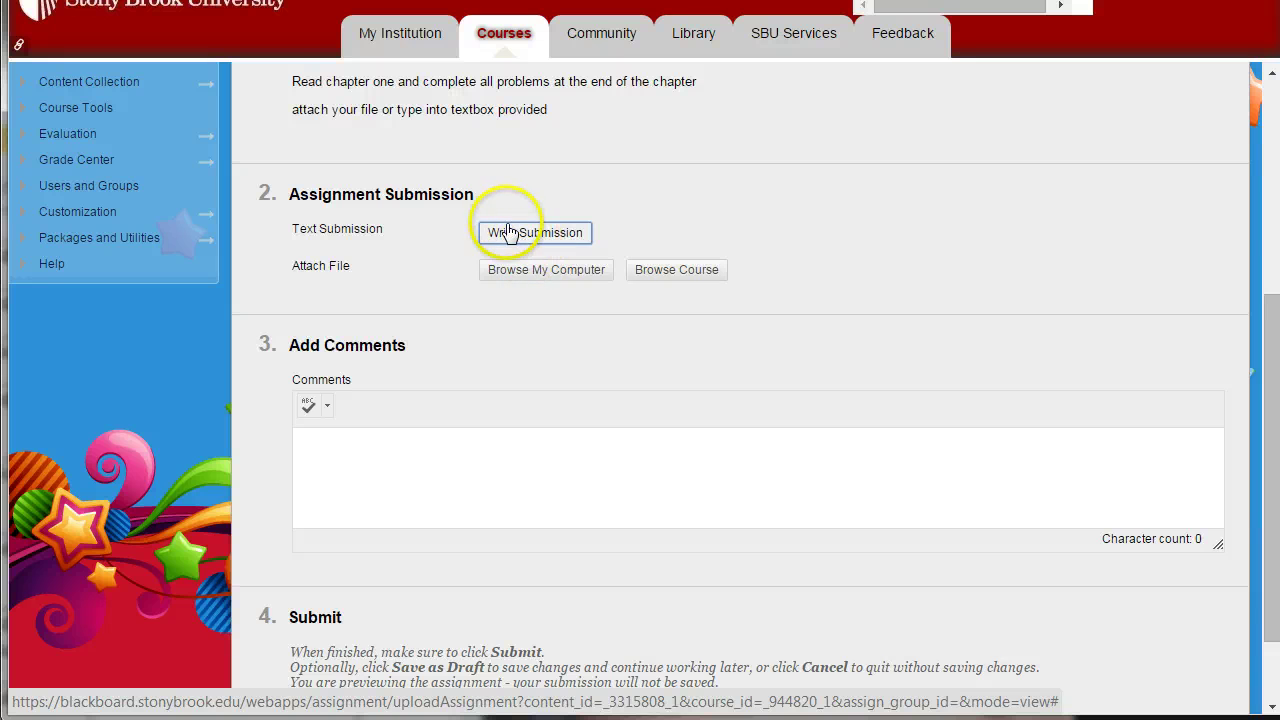
{"action": "left_click", "coordinate": [400, 395]}
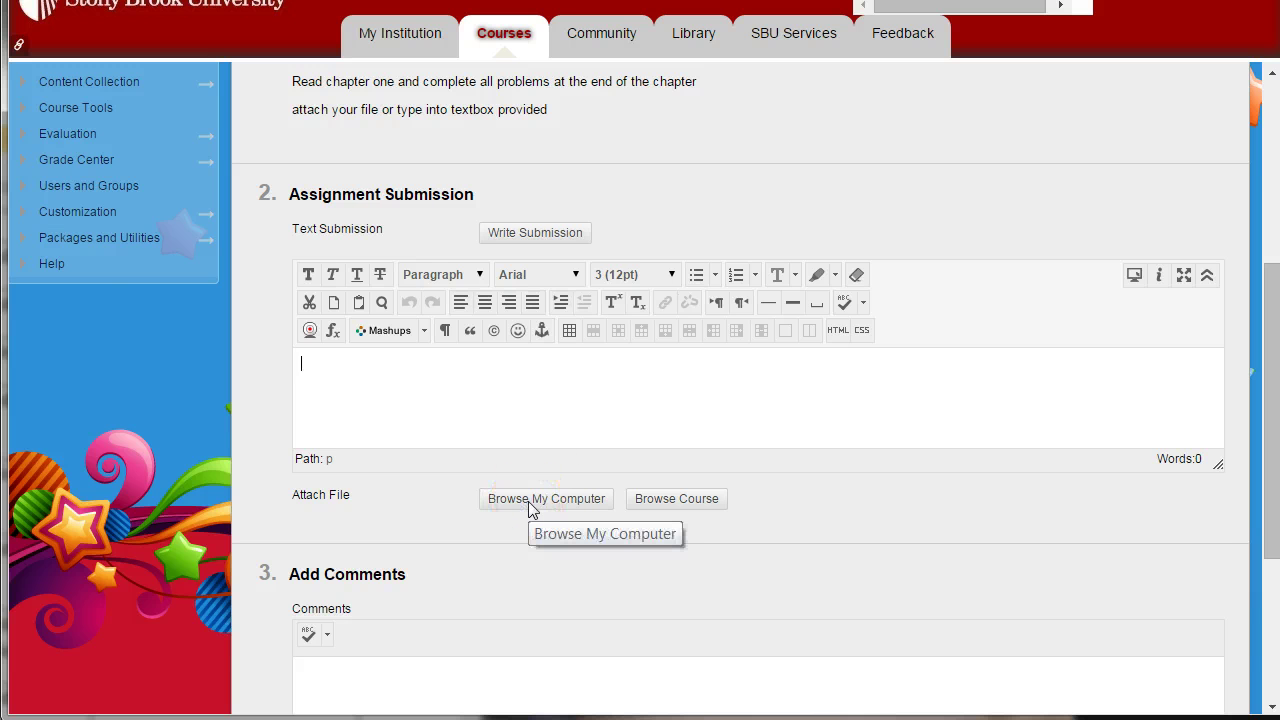
Try to submit the previewed Homework One with no text or attached file, and return to the Assignments page.
{"action": "scroll", "coordinate": [714, 271], "scroll_direction": "up", "scroll_amount": 3}
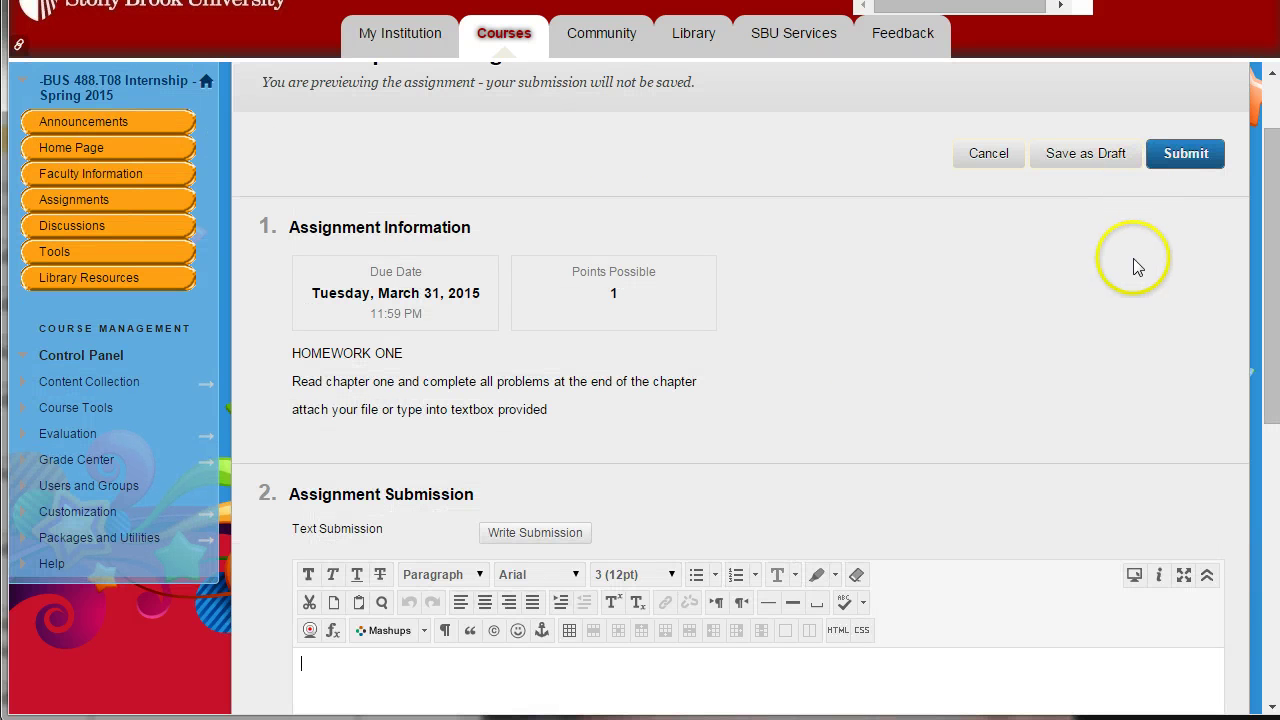
{"action": "left_click", "coordinate": [1172, 158]}
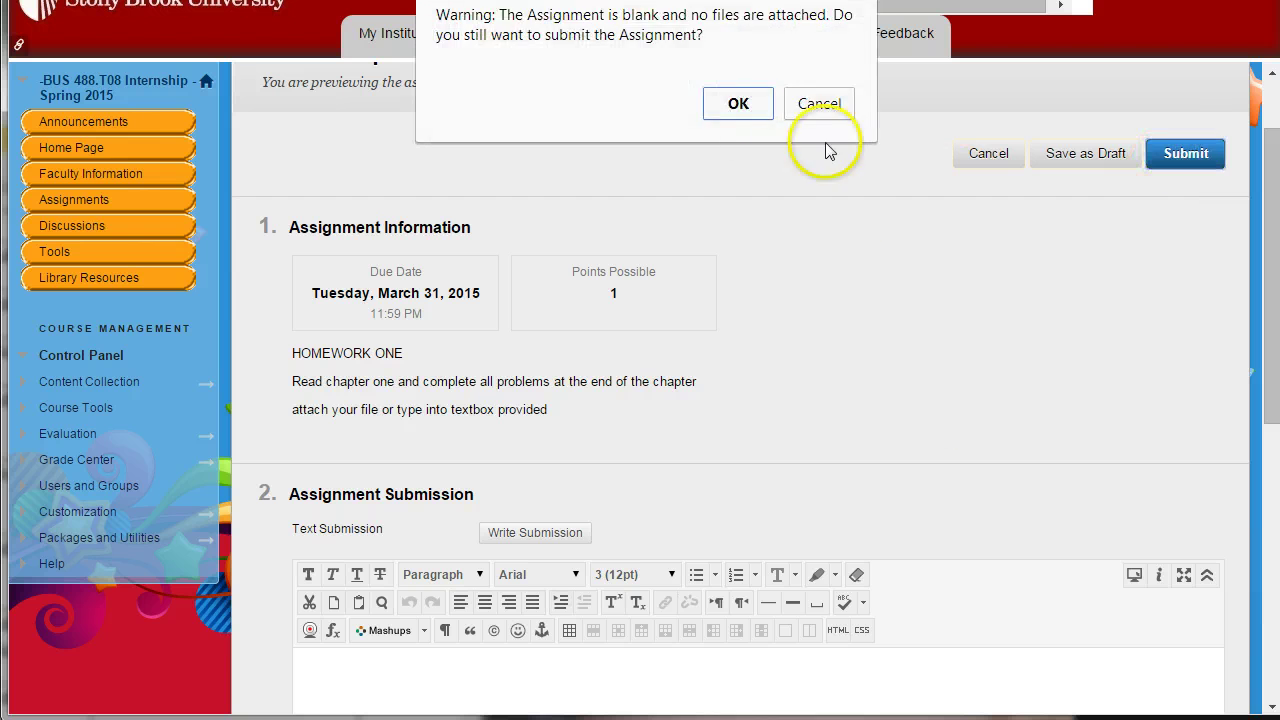
{"action": "left_click", "coordinate": [738, 105]}
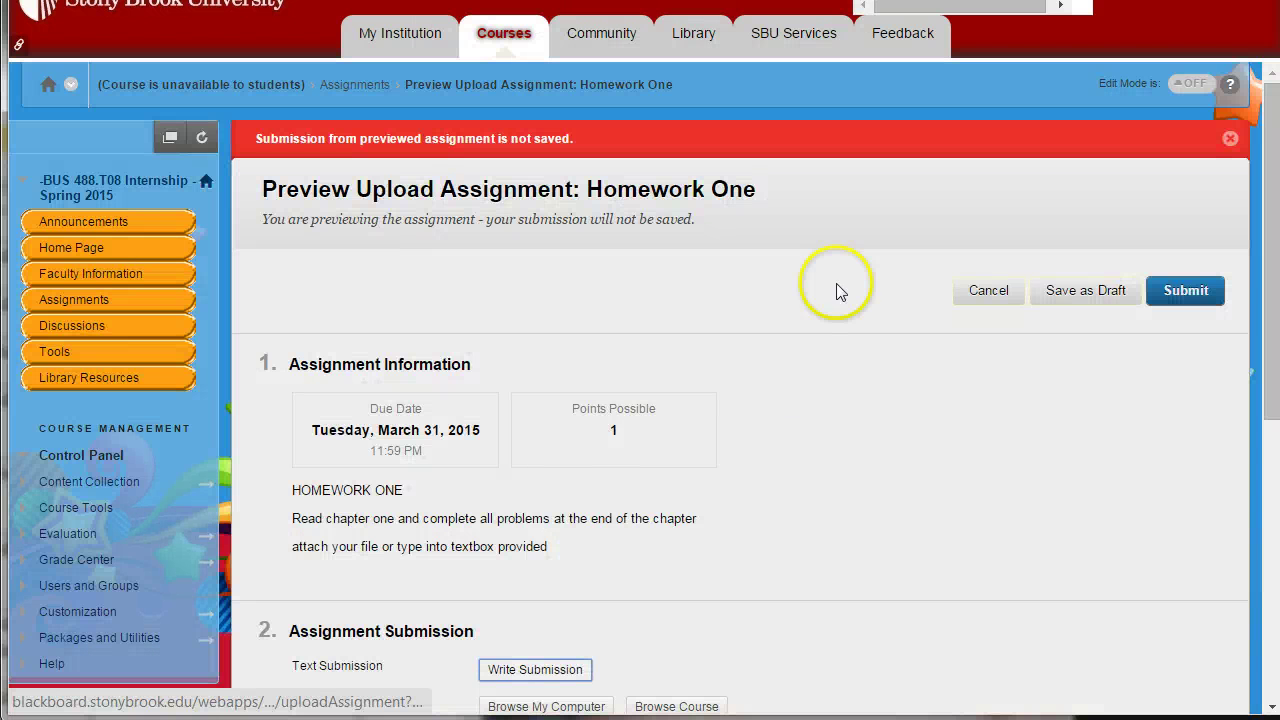
{"action": "left_click", "coordinate": [980, 294]}
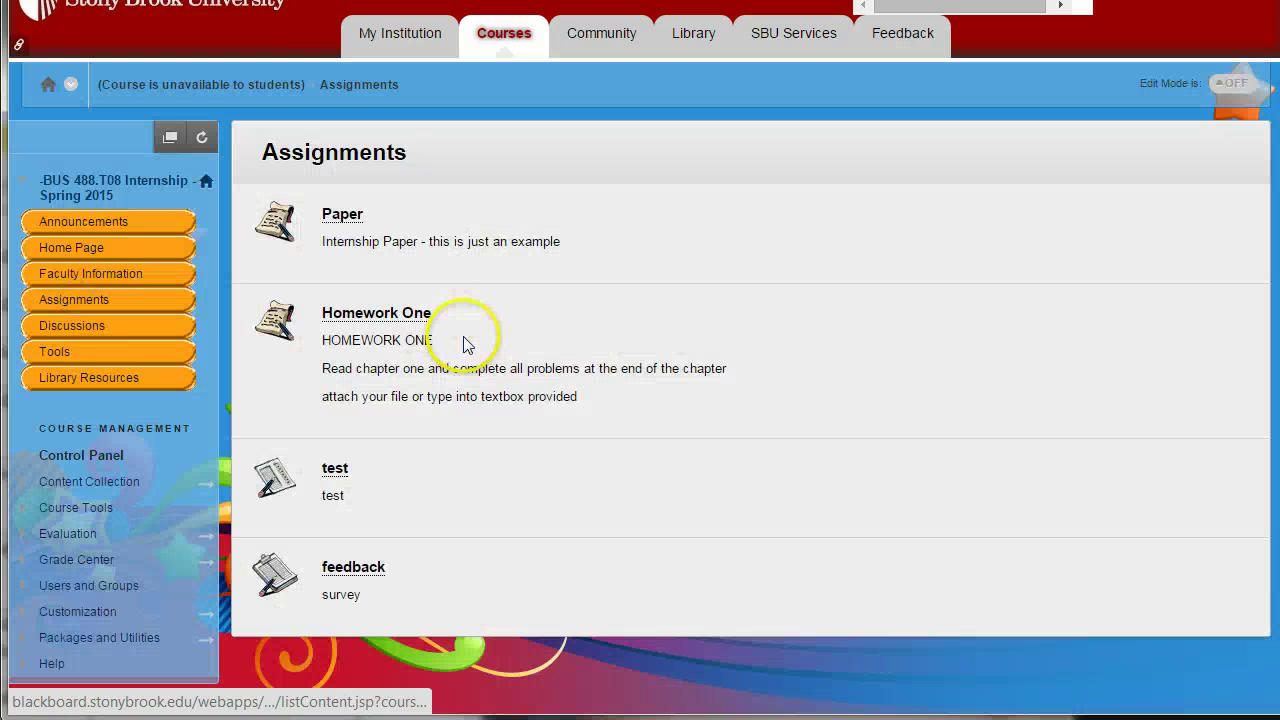
With Edit Mode on, start a new Self and Peer Assessment in Assignments and name it "Grade your classmates".
{"action": "left_click", "coordinate": [1228, 88]}
{"action": "left_click", "coordinate": [435, 220]}
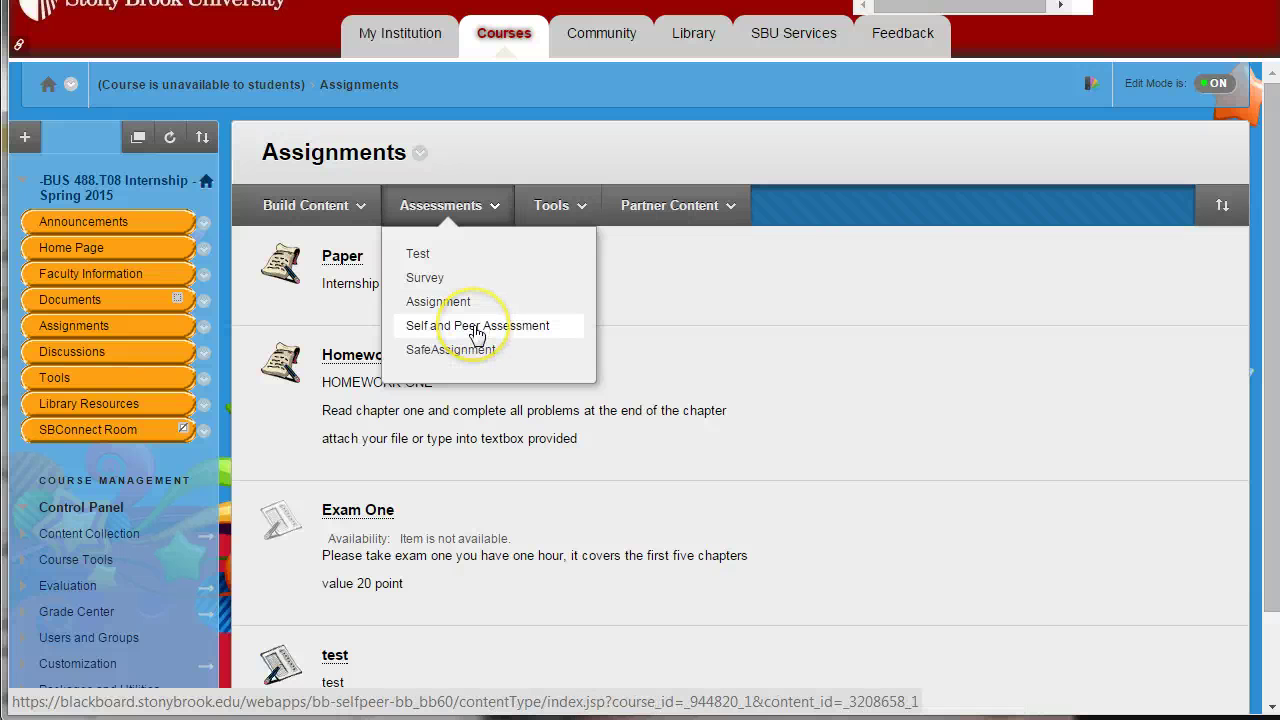
{"action": "left_click", "coordinate": [476, 328]}
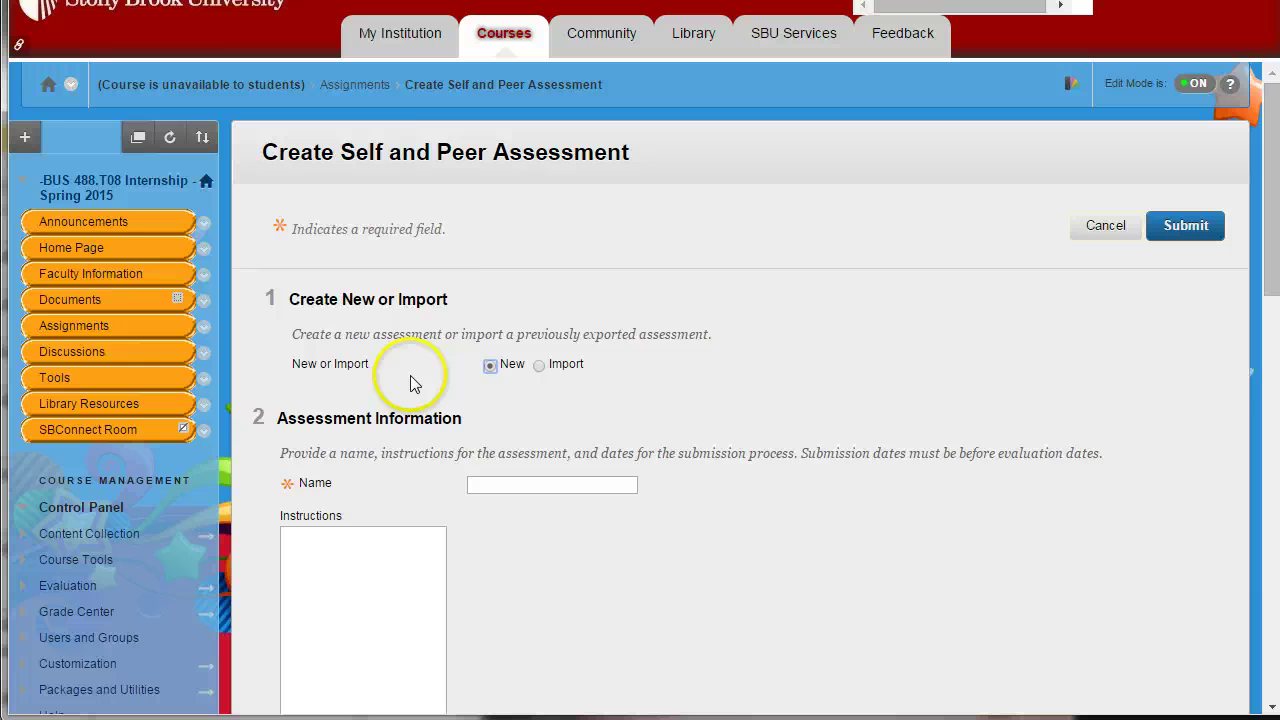
{"action": "scroll", "coordinate": [410, 387], "scroll_direction": "down", "scroll_amount": 1}
{"action": "left_click", "coordinate": [508, 385]}
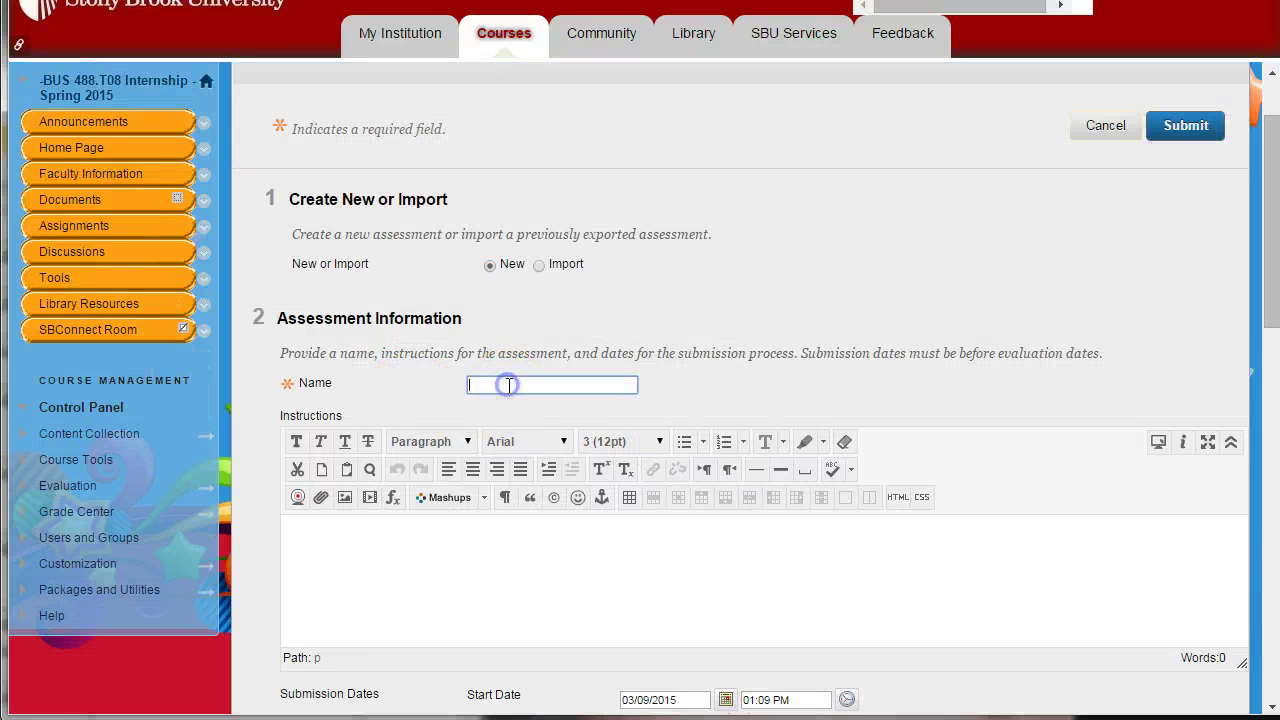
{"action": "scroll", "coordinate": [488, 428], "scroll_direction": "down", "scroll_amount": 3}
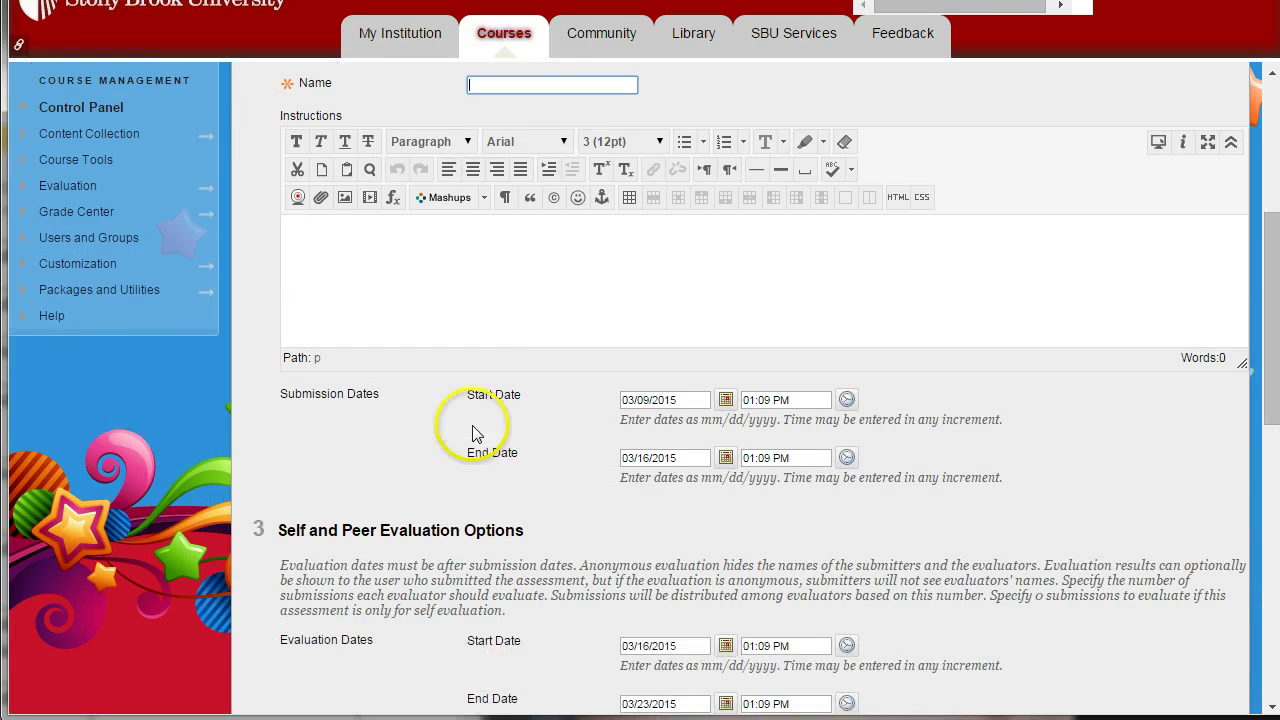
{"action": "scroll", "coordinate": [475, 432], "scroll_direction": "up", "scroll_amount": 3}
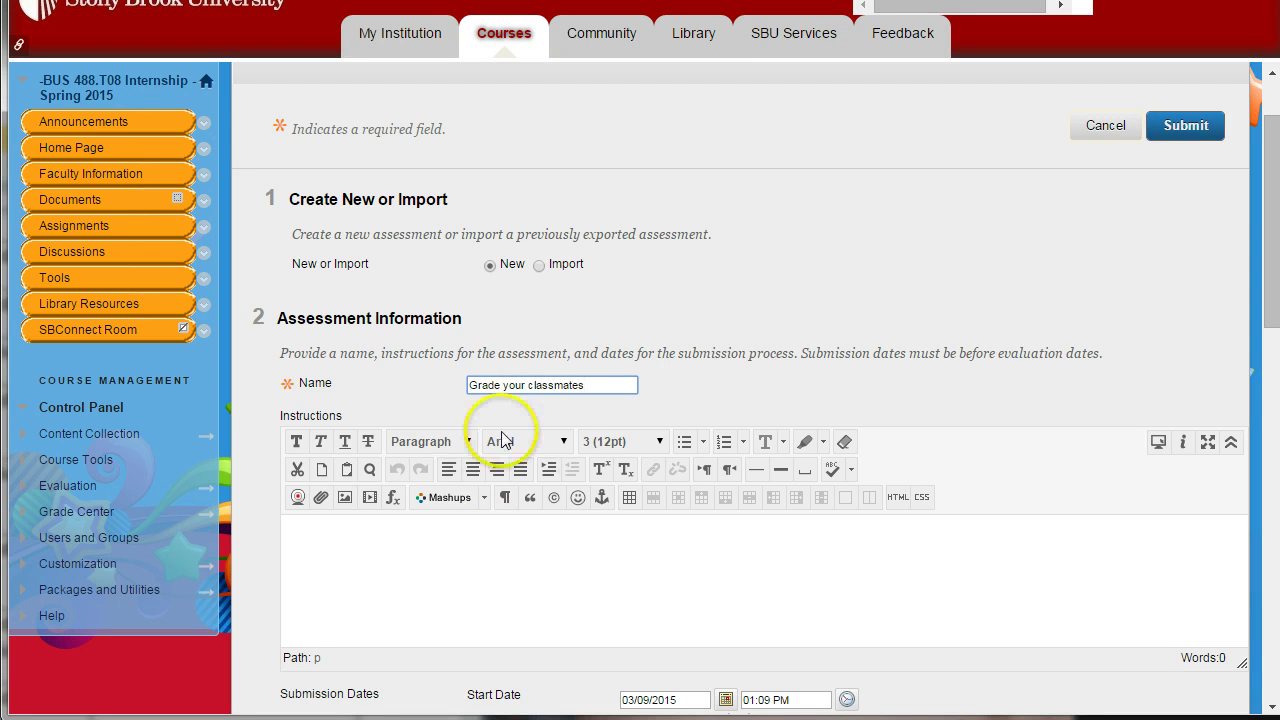
Copy the assessment name "Grade your classmates" into the assessment's instructions.
{"action": "left_click", "coordinate": [520, 594]}
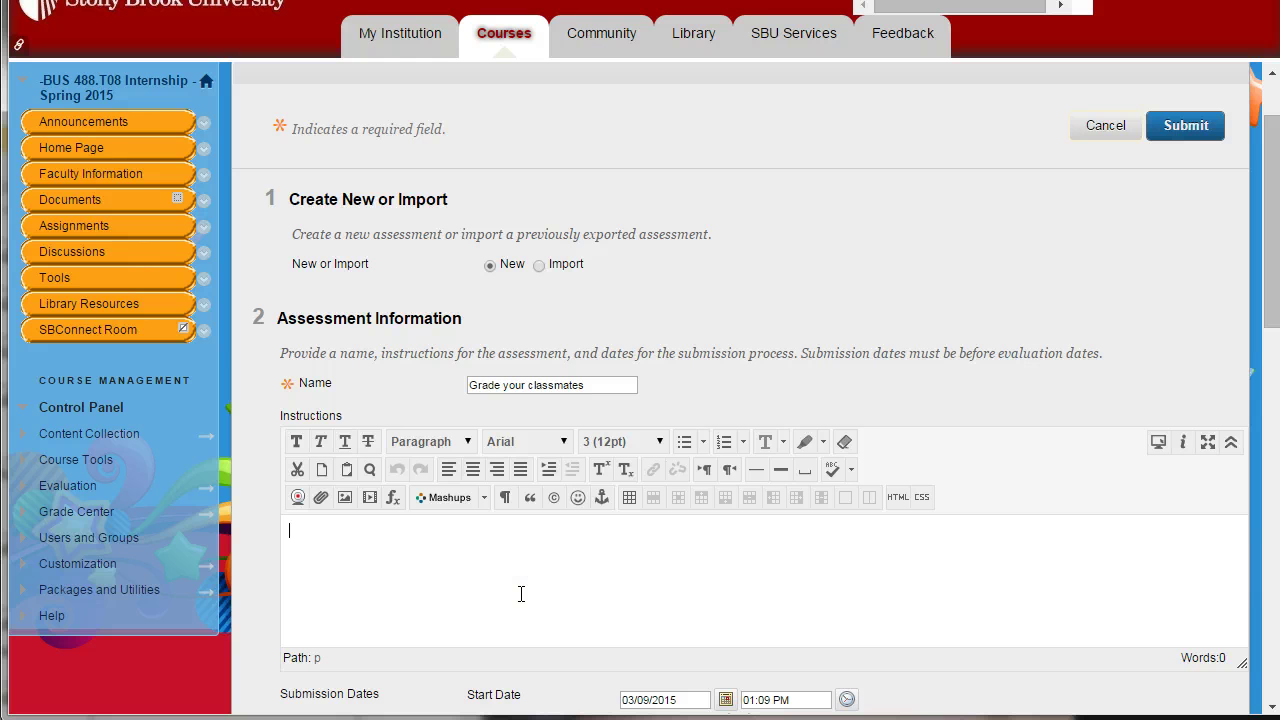
{"action": "left_click_drag", "start_coordinate": [571, 384], "coordinate": [441, 378]}
{"action": "key", "text": "ctrl+c"}
{"action": "left_click", "coordinate": [389, 543]}
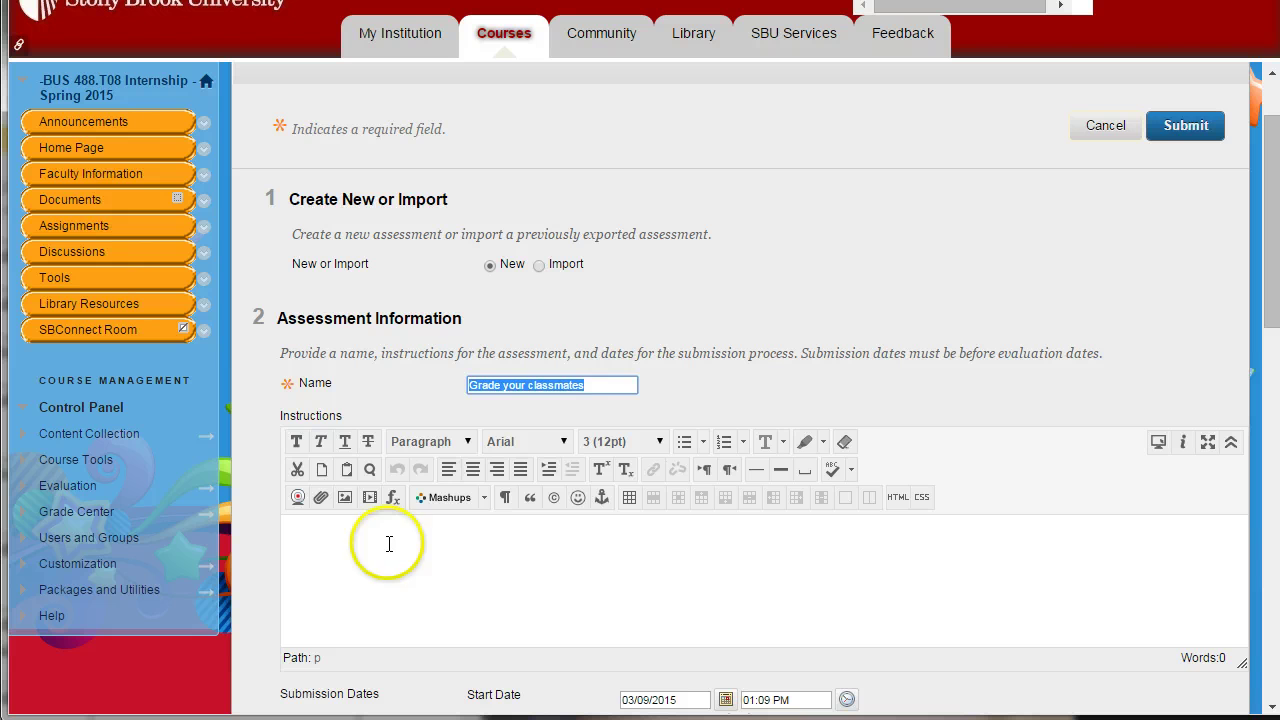
{"action": "key", "text": "ctrl+v"}
{"action": "left_click", "coordinate": [457, 446]}
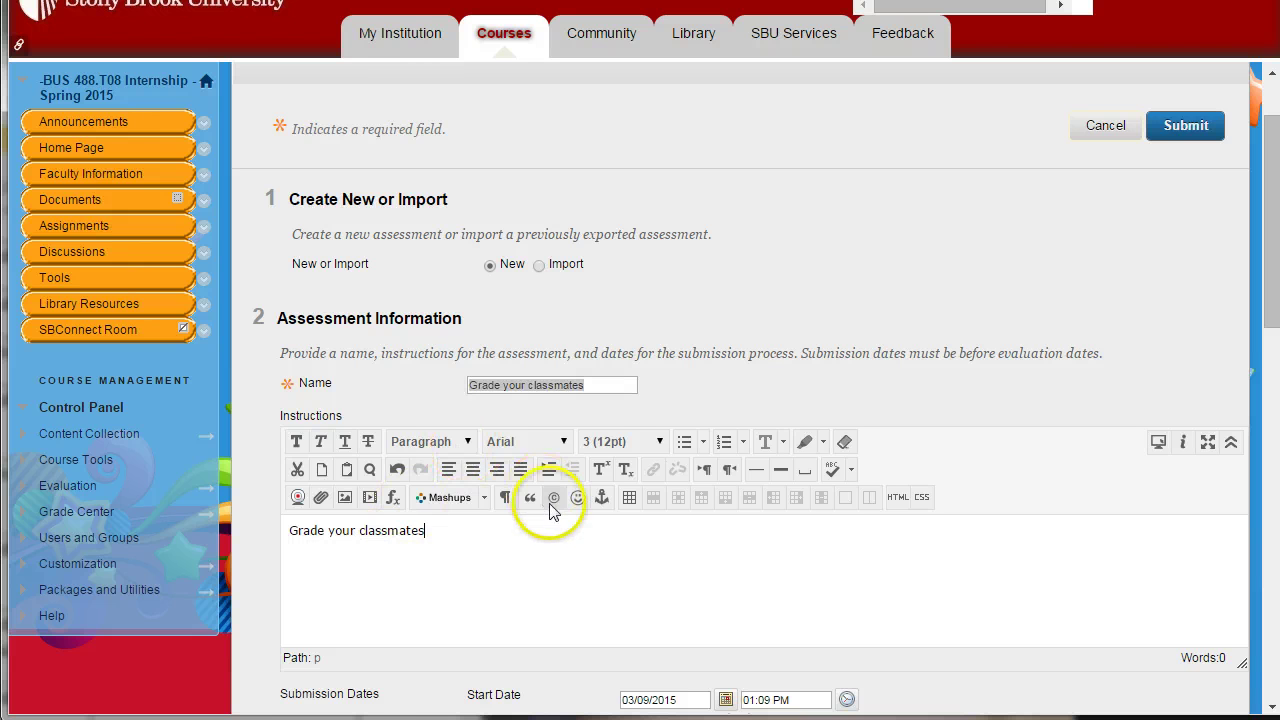
Review the assessment's submission dates, evaluation dates and self and peer evaluation options.
{"action": "scroll", "coordinate": [537, 560], "scroll_direction": "down", "scroll_amount": 3}
{"action": "scroll", "coordinate": [537, 503], "scroll_direction": "down", "scroll_amount": 1}
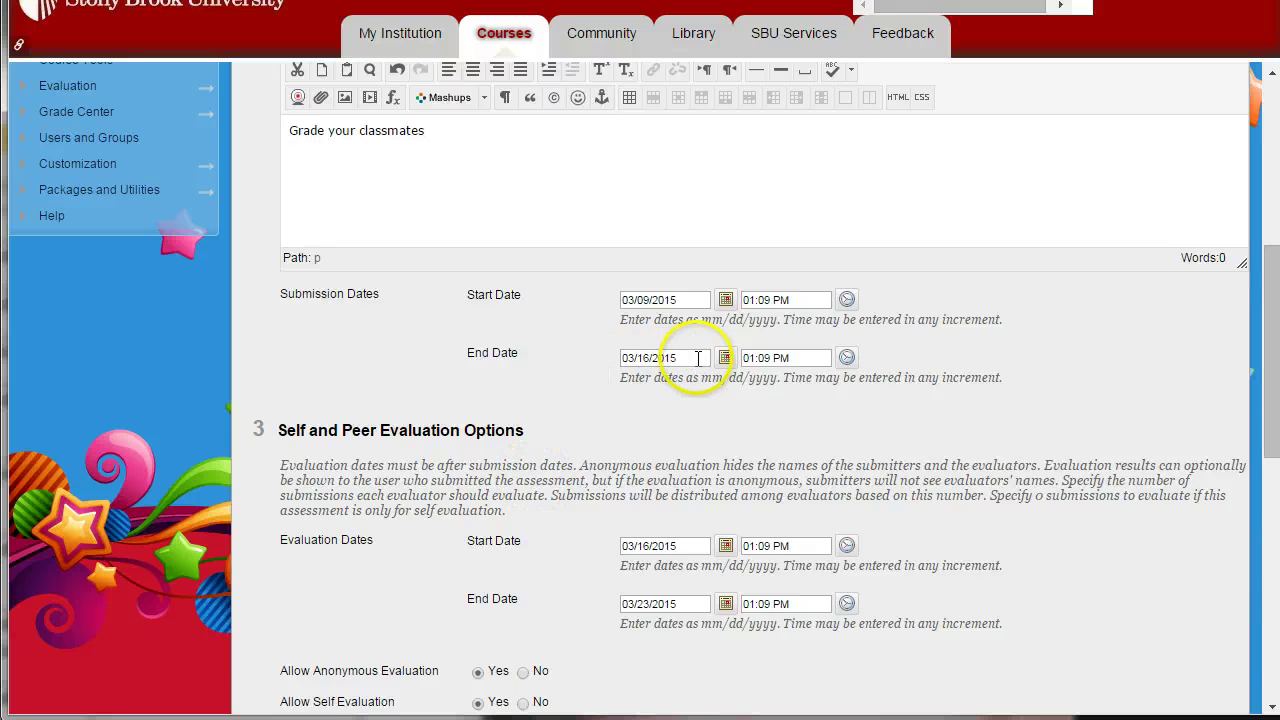
{"action": "scroll", "coordinate": [466, 400], "scroll_direction": "down", "scroll_amount": 1}
{"action": "scroll", "coordinate": [466, 400], "scroll_direction": "down", "scroll_amount": 1}
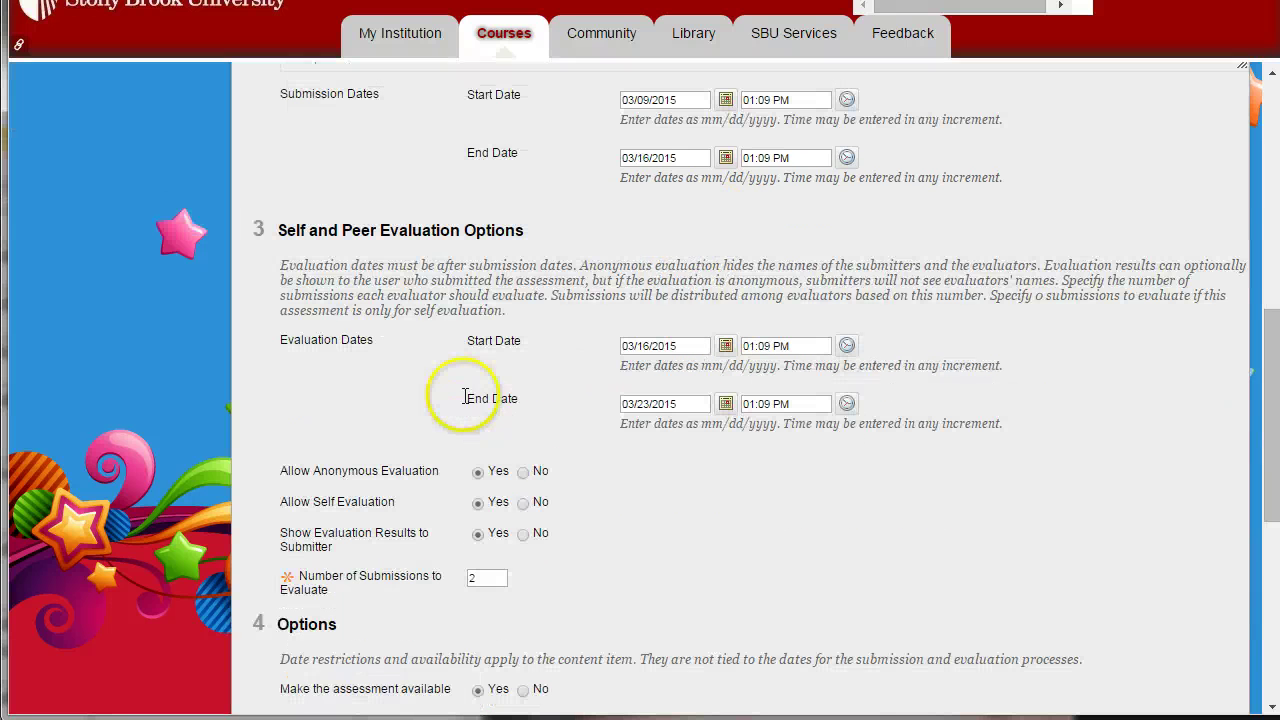
{"action": "scroll", "coordinate": [537, 343], "scroll_direction": "up", "scroll_amount": 2}
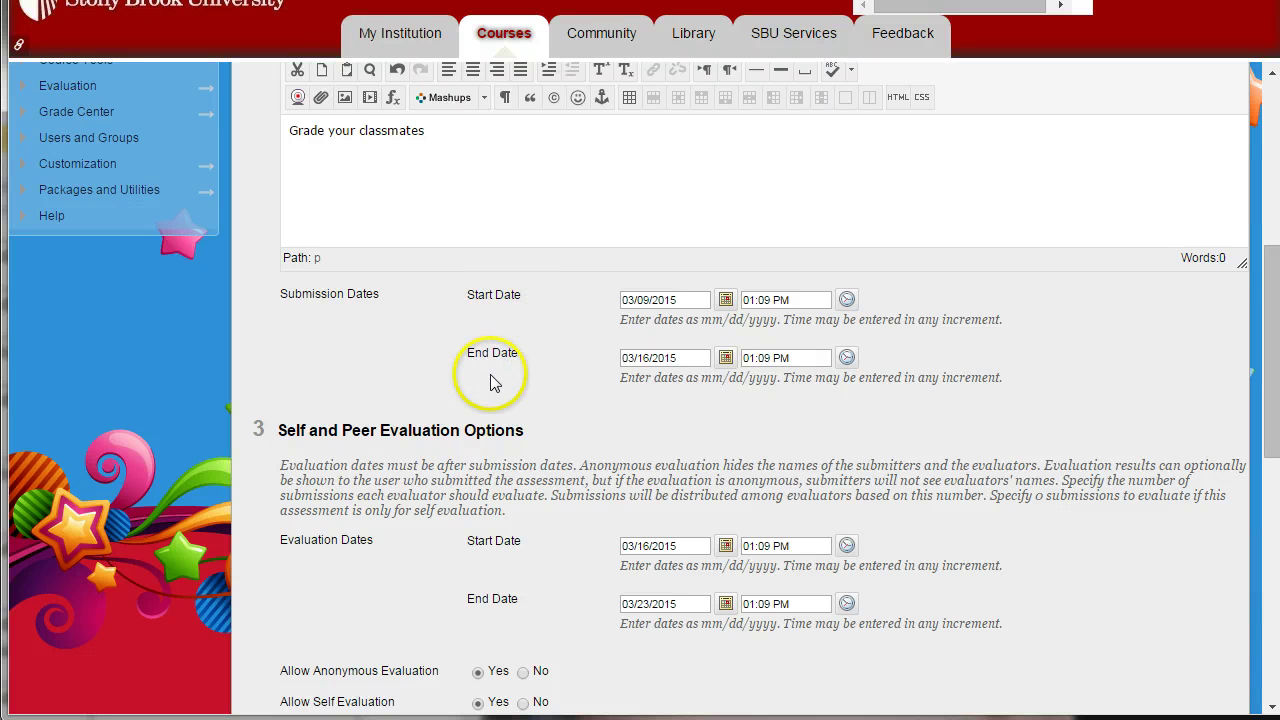
{"action": "scroll", "coordinate": [497, 369], "scroll_direction": "down", "scroll_amount": 1}
{"action": "scroll", "coordinate": [493, 370], "scroll_direction": "up", "scroll_amount": 1}
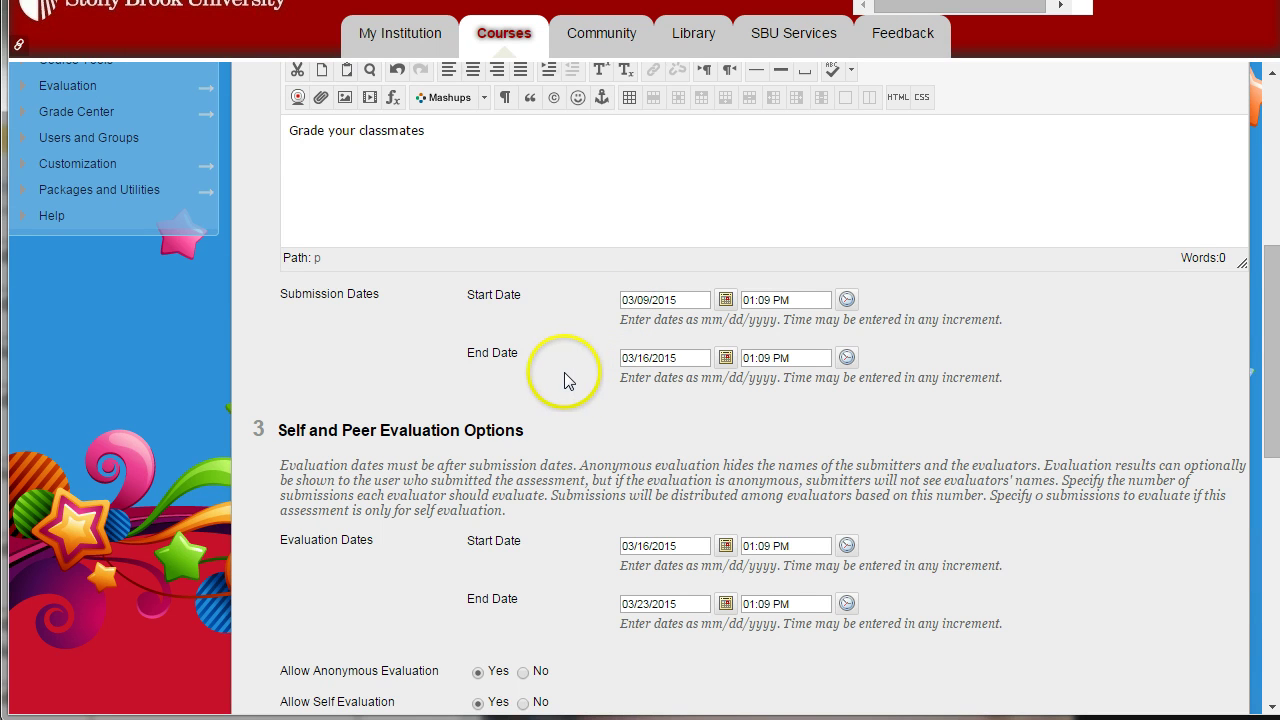
{"action": "scroll", "coordinate": [549, 460], "scroll_direction": "down", "scroll_amount": 2}
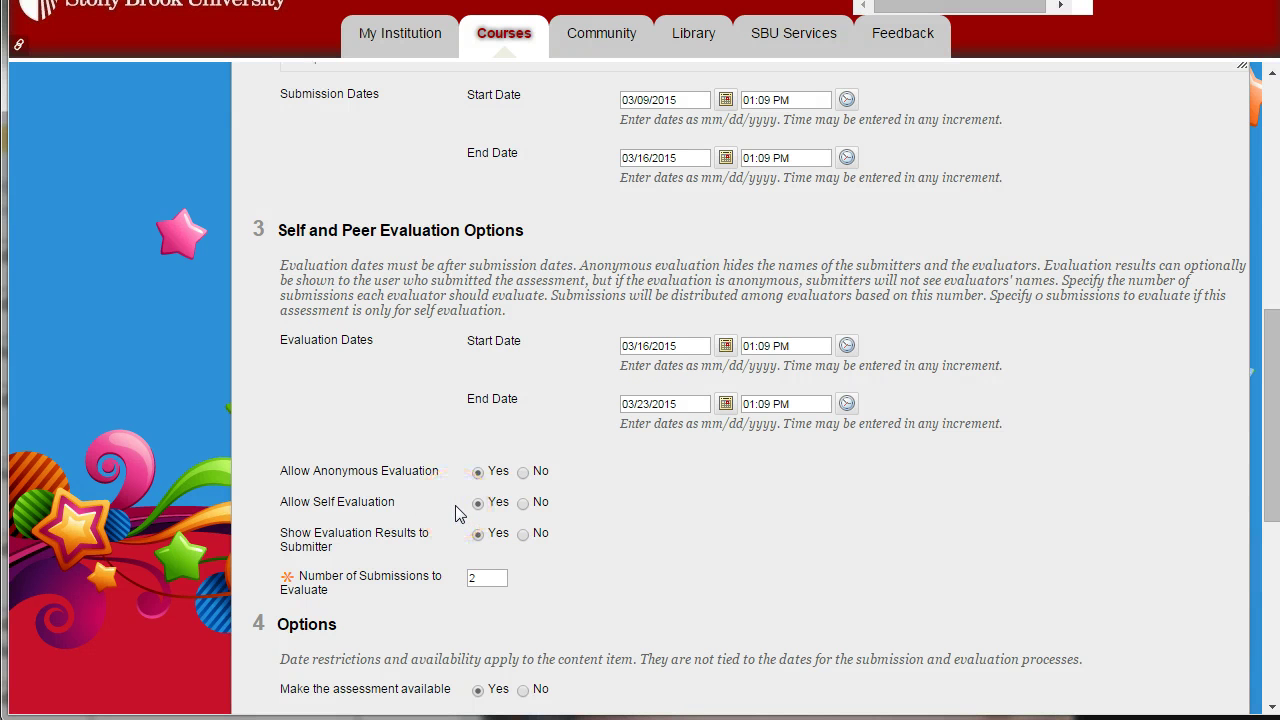
Set the number of submissions each student evaluates to 3.
{"action": "left_click", "coordinate": [477, 577]}
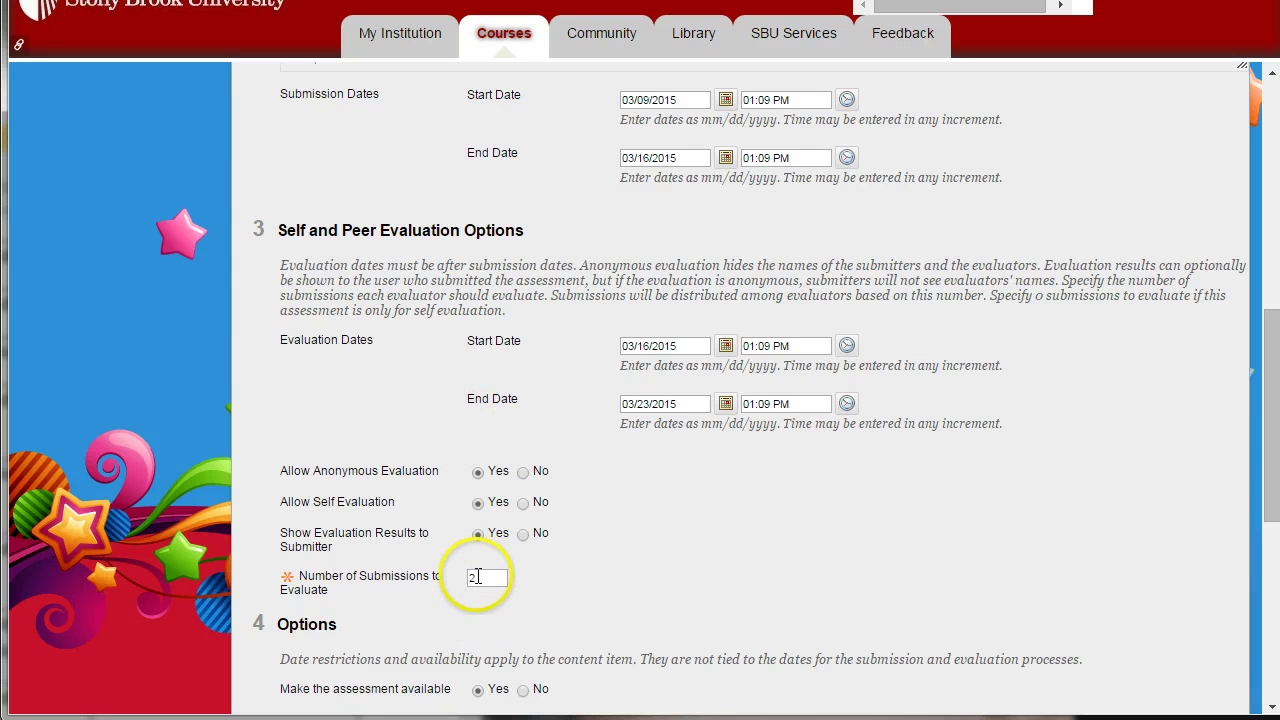
{"action": "double_click", "coordinate": [477, 577]}
{"action": "type", "text": "3"}
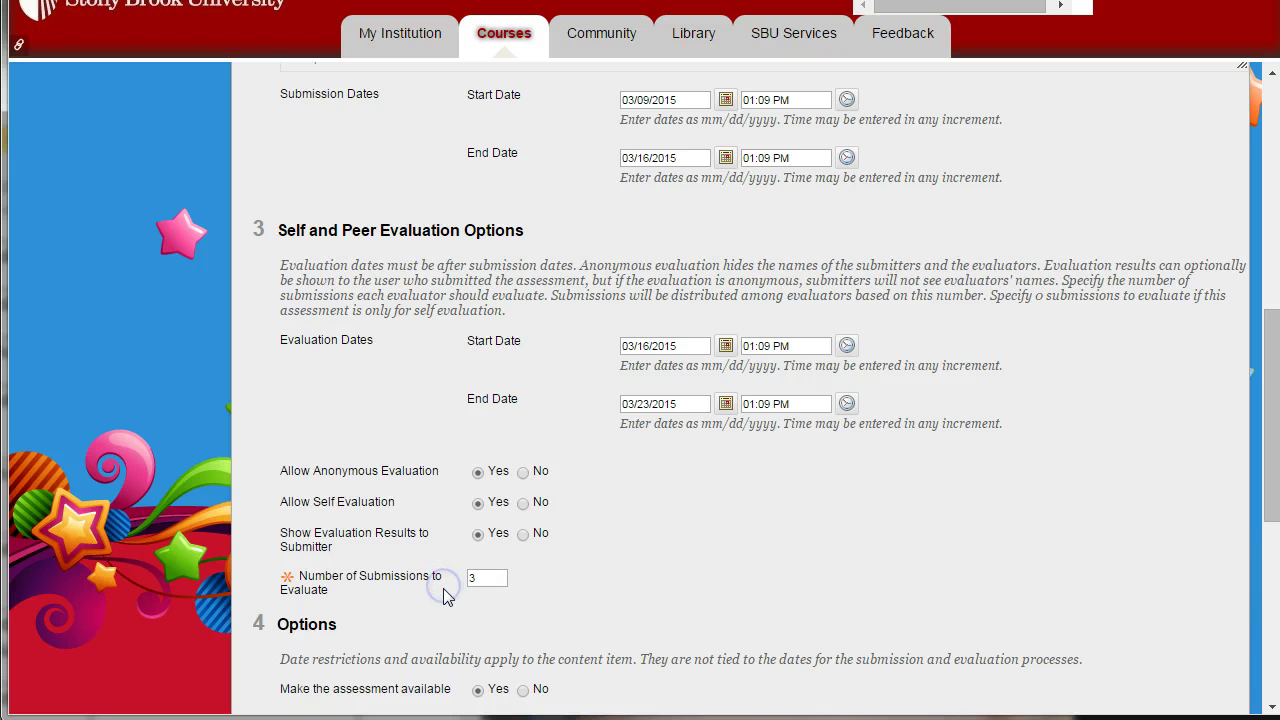
Enable tracking of the number of views and submit the new self and peer assessment.
{"action": "scroll", "coordinate": [485, 580], "scroll_direction": "down", "scroll_amount": 3}
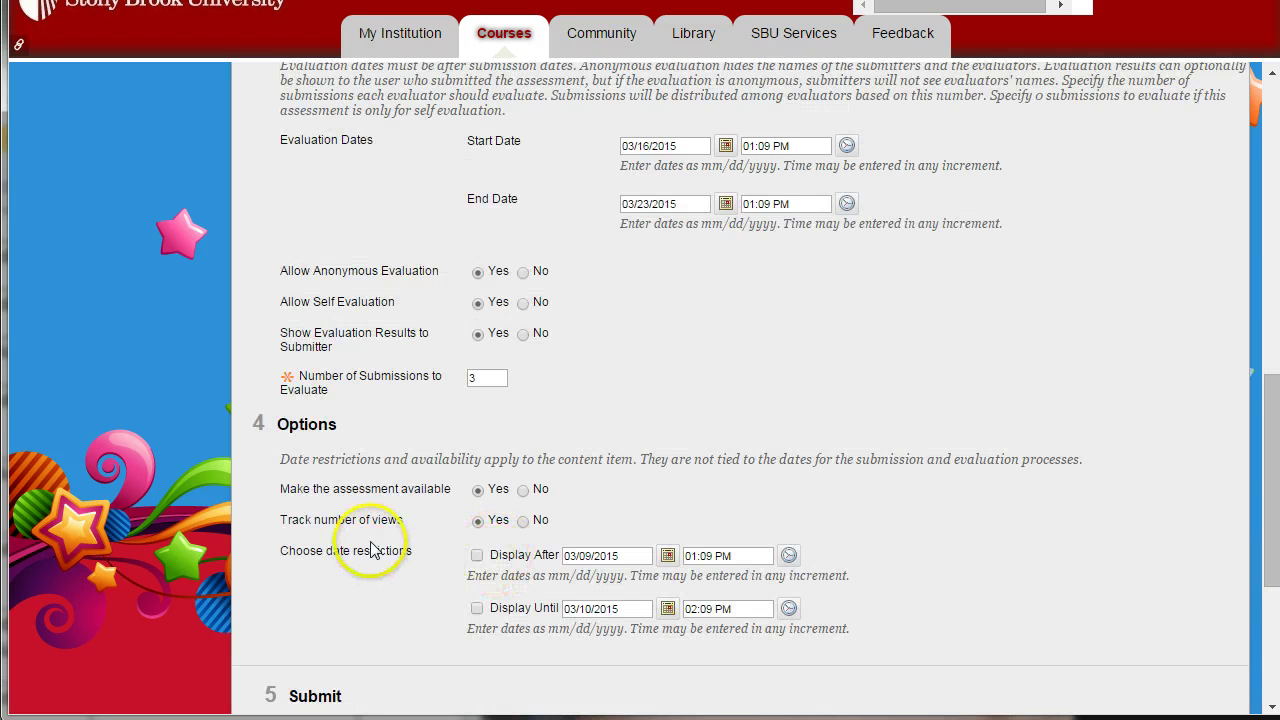
{"action": "left_click", "coordinate": [478, 521]}
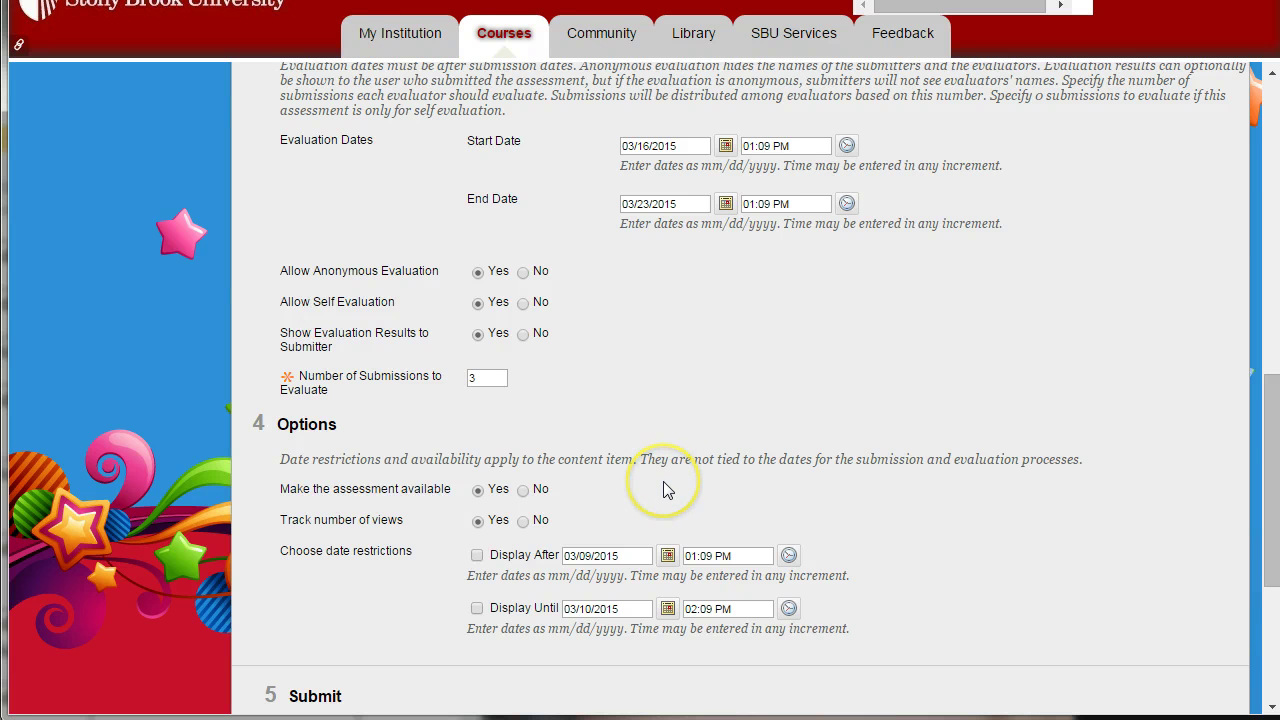
{"action": "scroll", "coordinate": [663, 481], "scroll_direction": "down", "scroll_amount": 2}
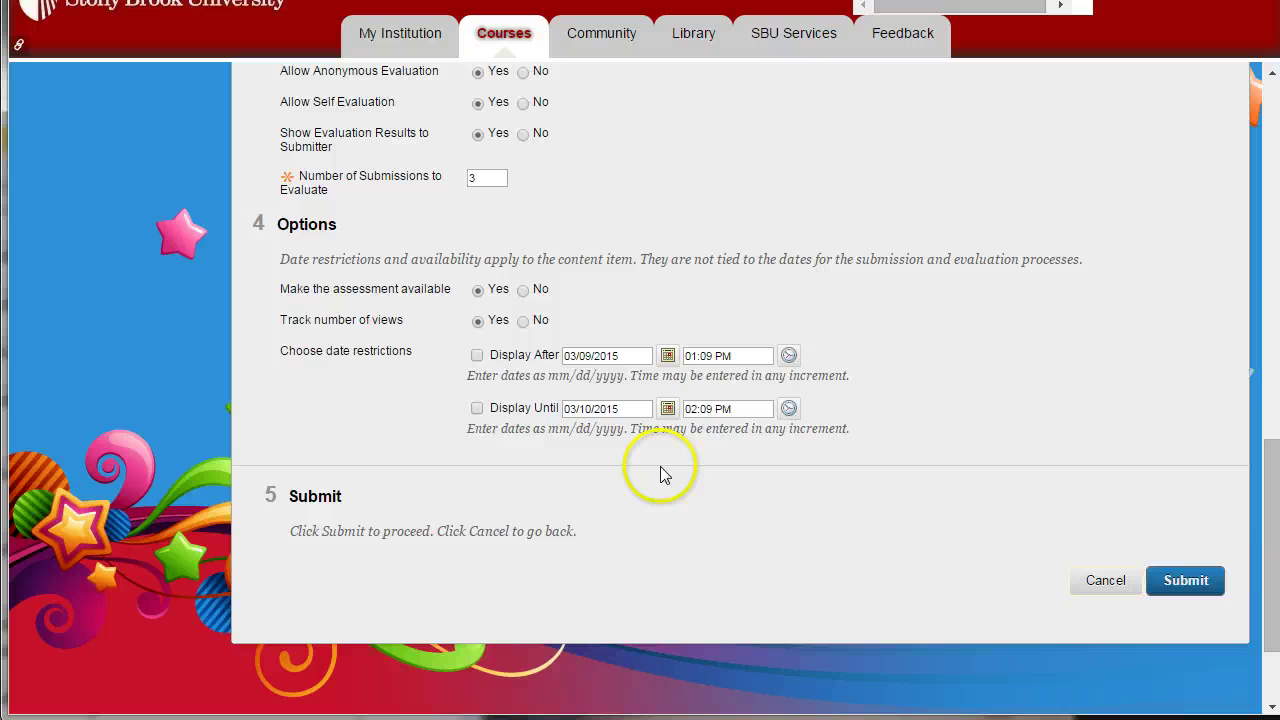
{"action": "left_click", "coordinate": [1188, 587]}
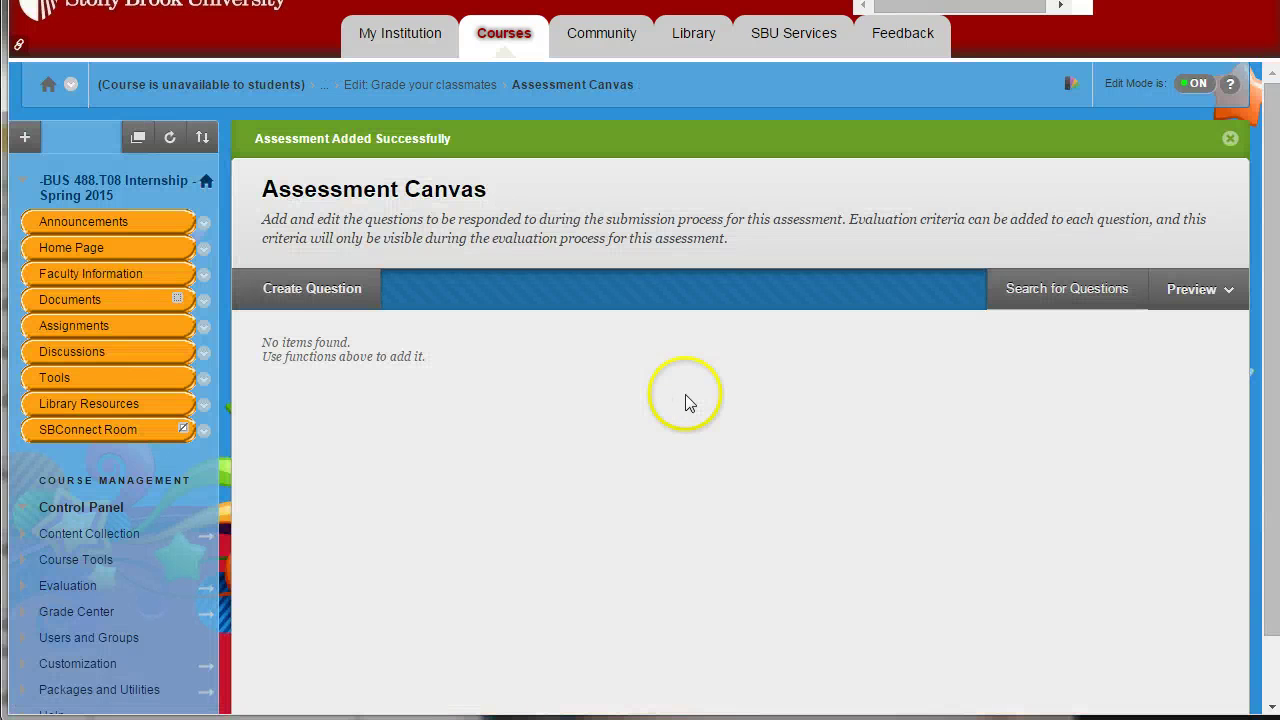
Create a question in the assessment with the question text "Why is the world round".
{"action": "left_click", "coordinate": [317, 292]}
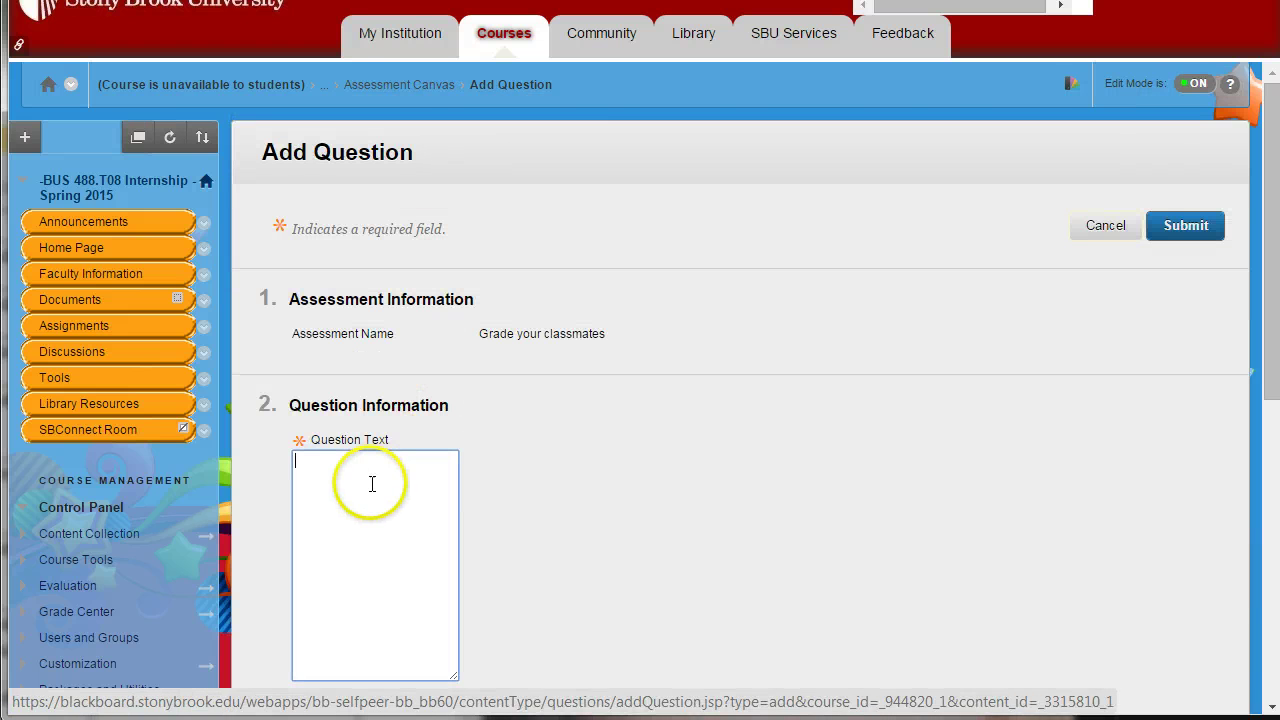
{"action": "left_click", "coordinate": [491, 600]}
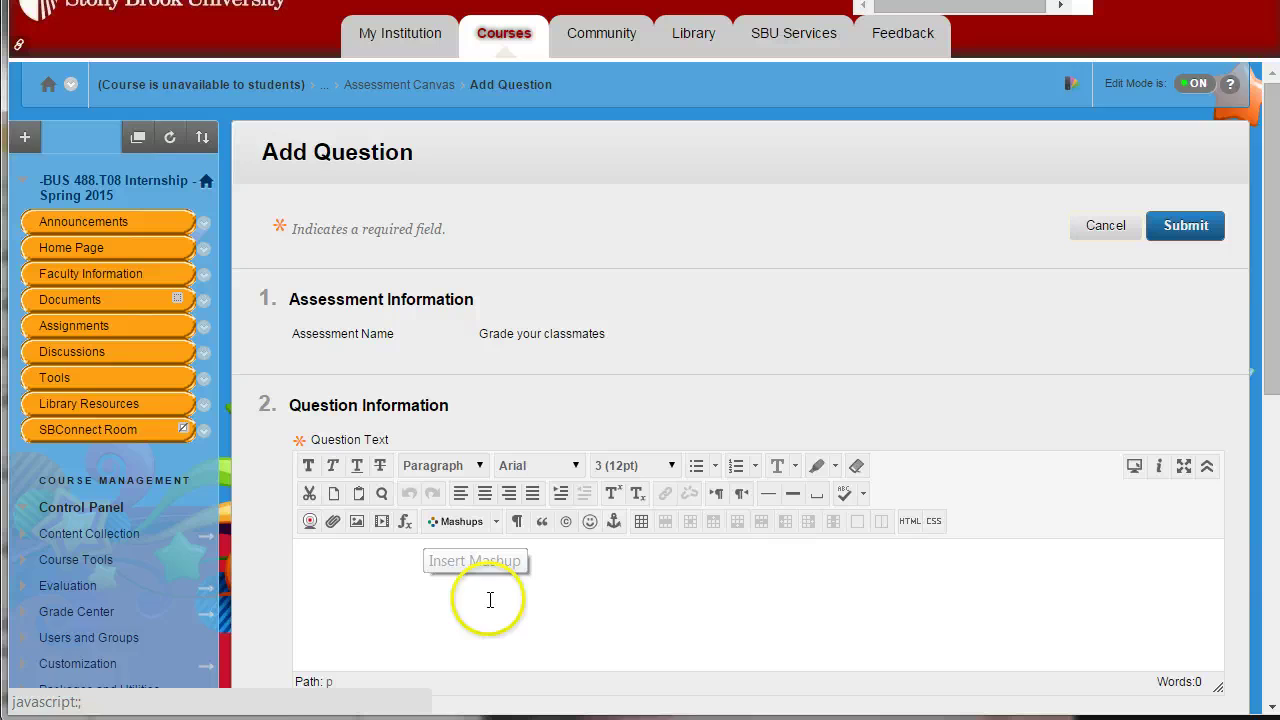
{"action": "scroll", "coordinate": [417, 500], "scroll_direction": "down", "scroll_amount": 1}
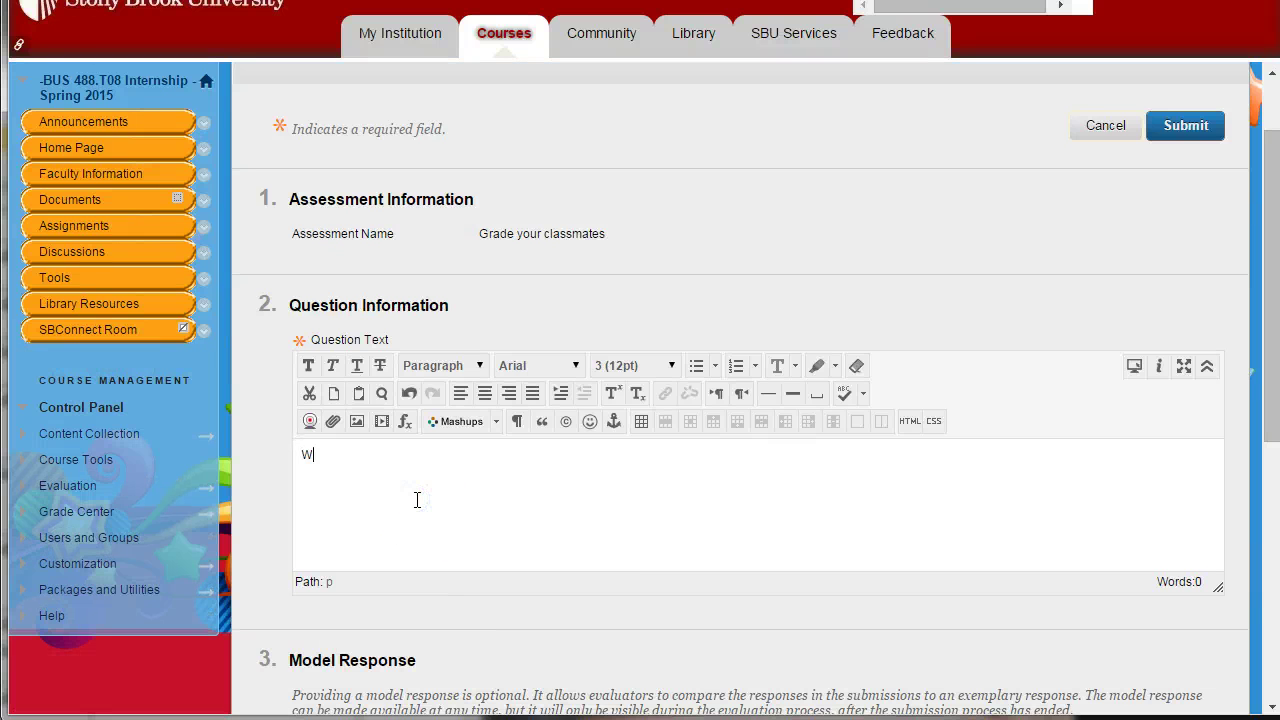
{"action": "type", "text": "Why is the worl"}
{"action": "type", "text": "d round"}
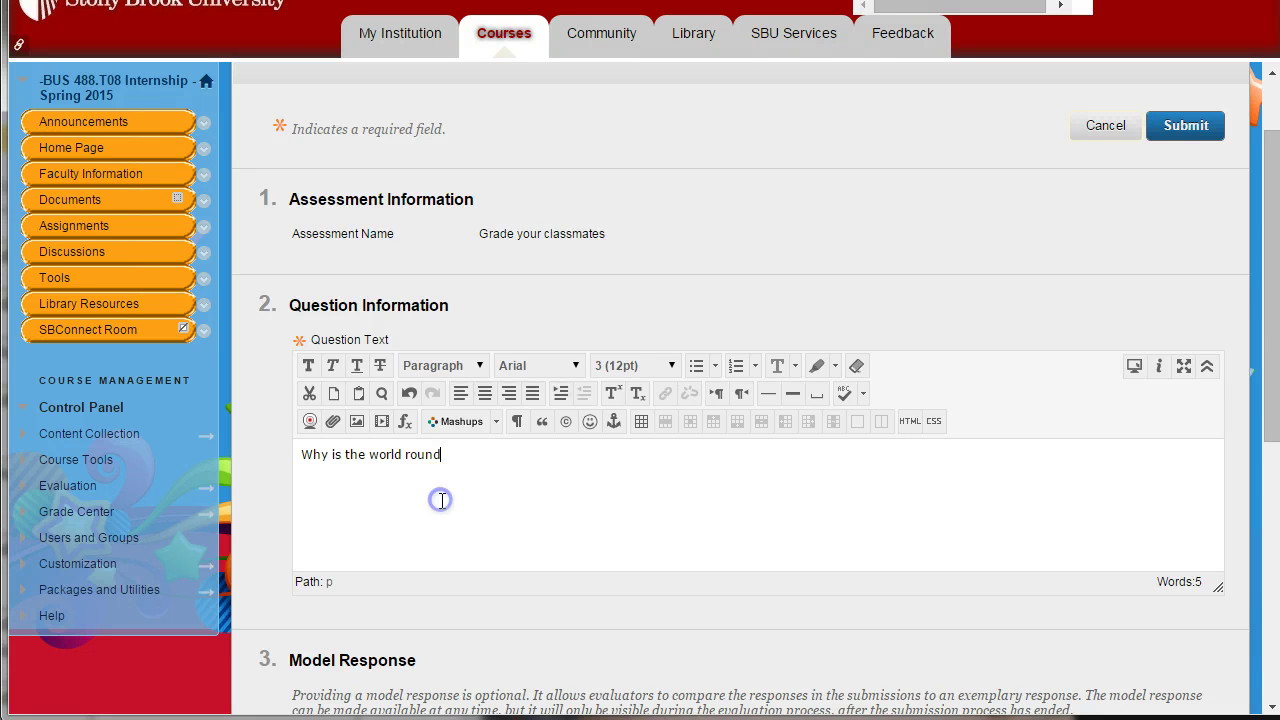
Enter "300 words" as the question's model response and submit the question.
{"action": "scroll", "coordinate": [700, 490], "scroll_direction": "down", "scroll_amount": 3}
{"action": "scroll", "coordinate": [715, 468], "scroll_direction": "up", "scroll_amount": 1}
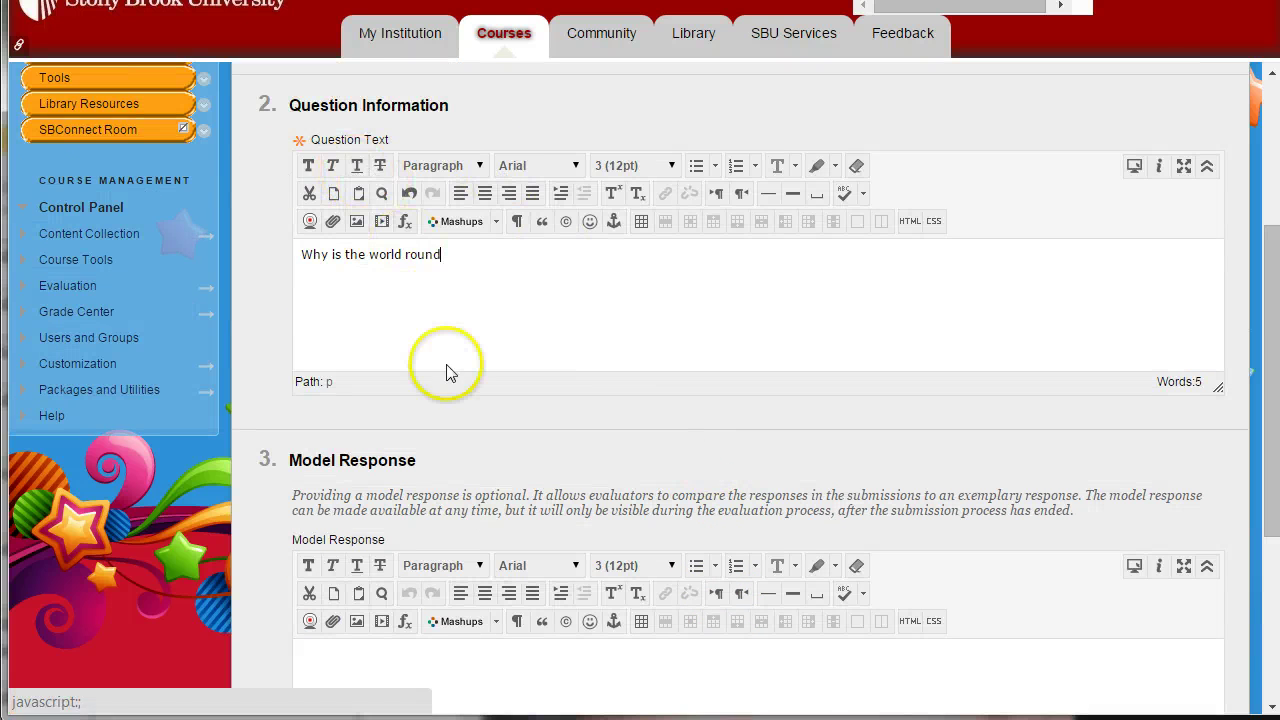
{"action": "scroll", "coordinate": [449, 374], "scroll_direction": "down", "scroll_amount": 1}
{"action": "left_click", "coordinate": [394, 582]}
{"action": "left_click", "coordinate": [394, 582]}
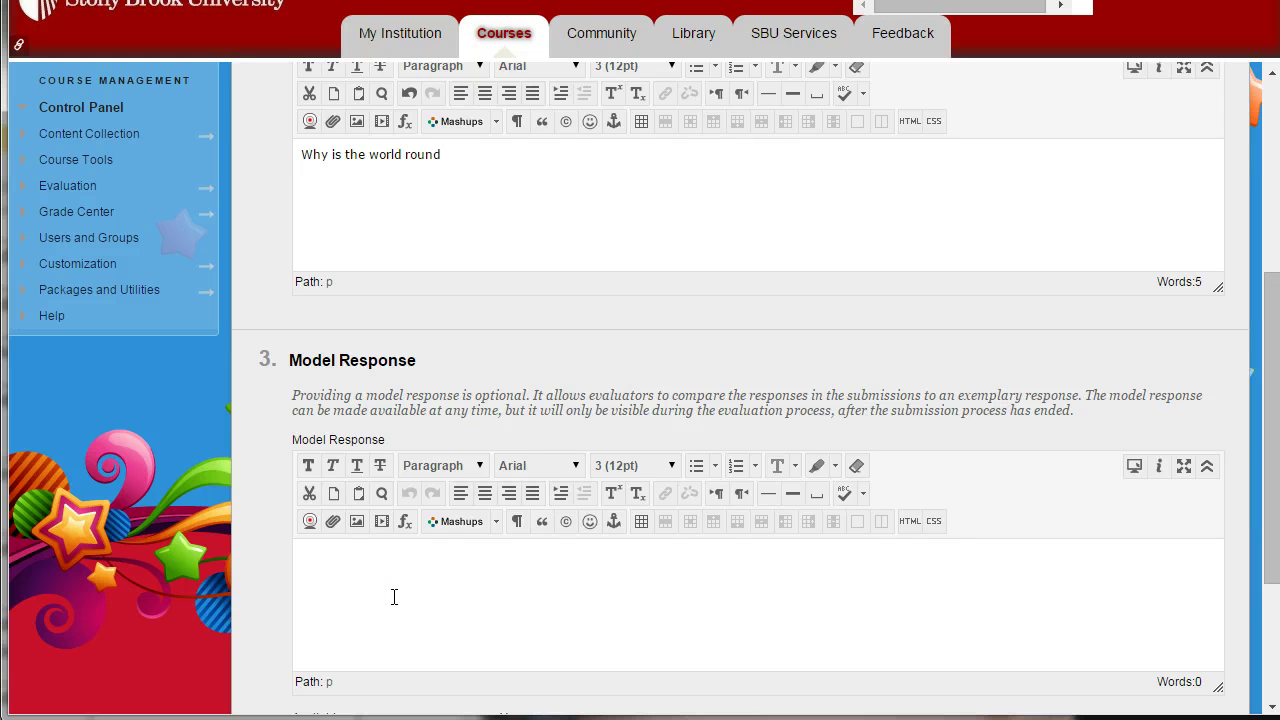
{"action": "type", "text": "300 words"}
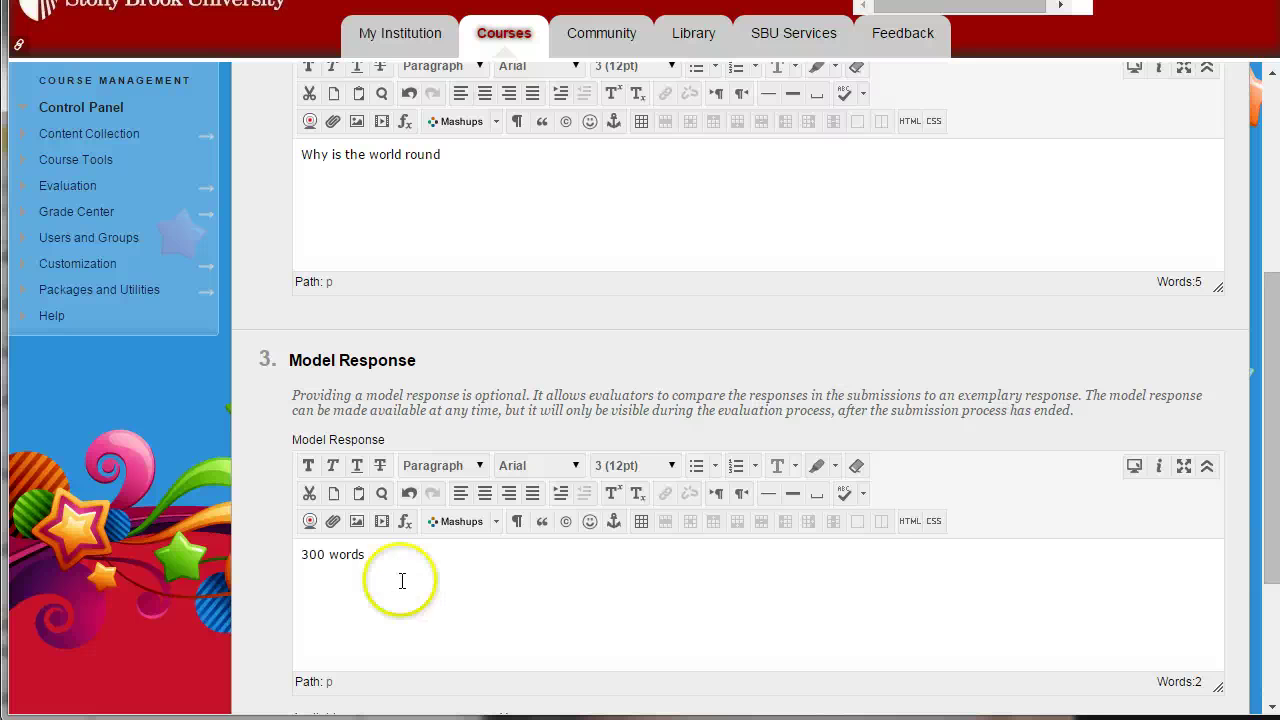
{"action": "scroll", "coordinate": [780, 465], "scroll_direction": "down", "scroll_amount": 2}
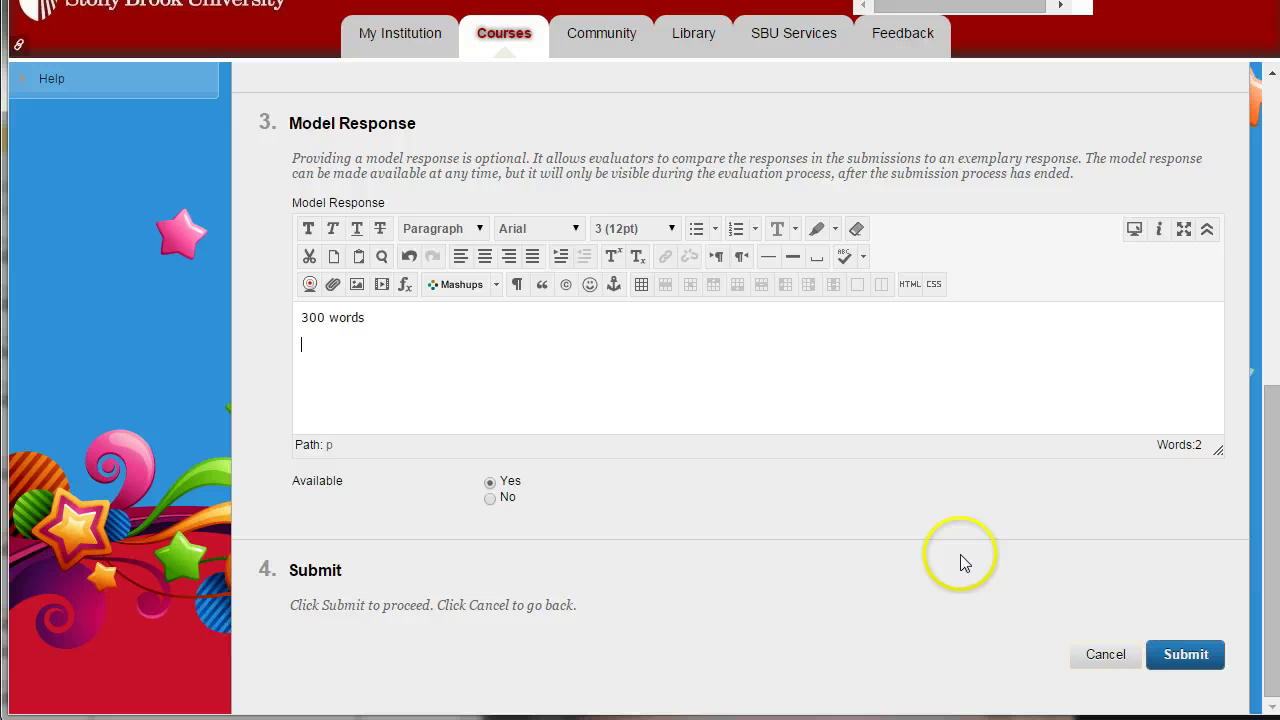
{"action": "left_click", "coordinate": [1176, 655]}
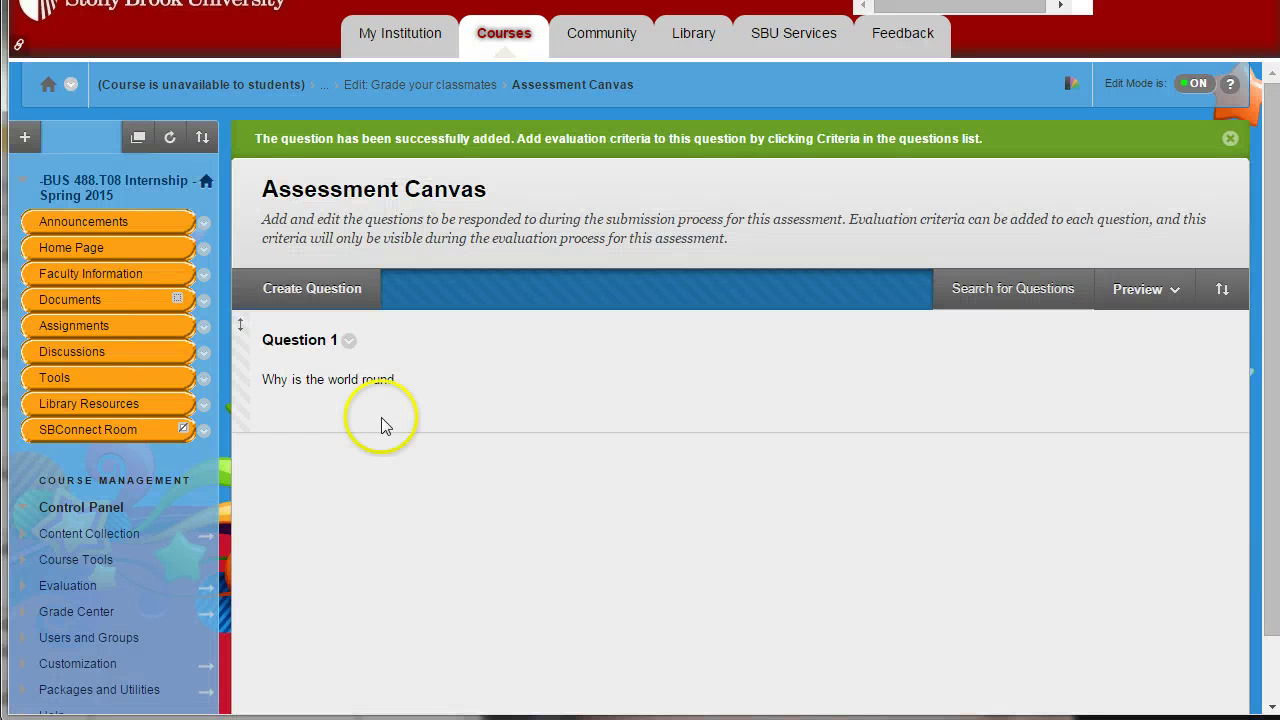
Preview the assessment's submission page and return to the Assessment Canvas.
{"action": "left_click", "coordinate": [1143, 292]}
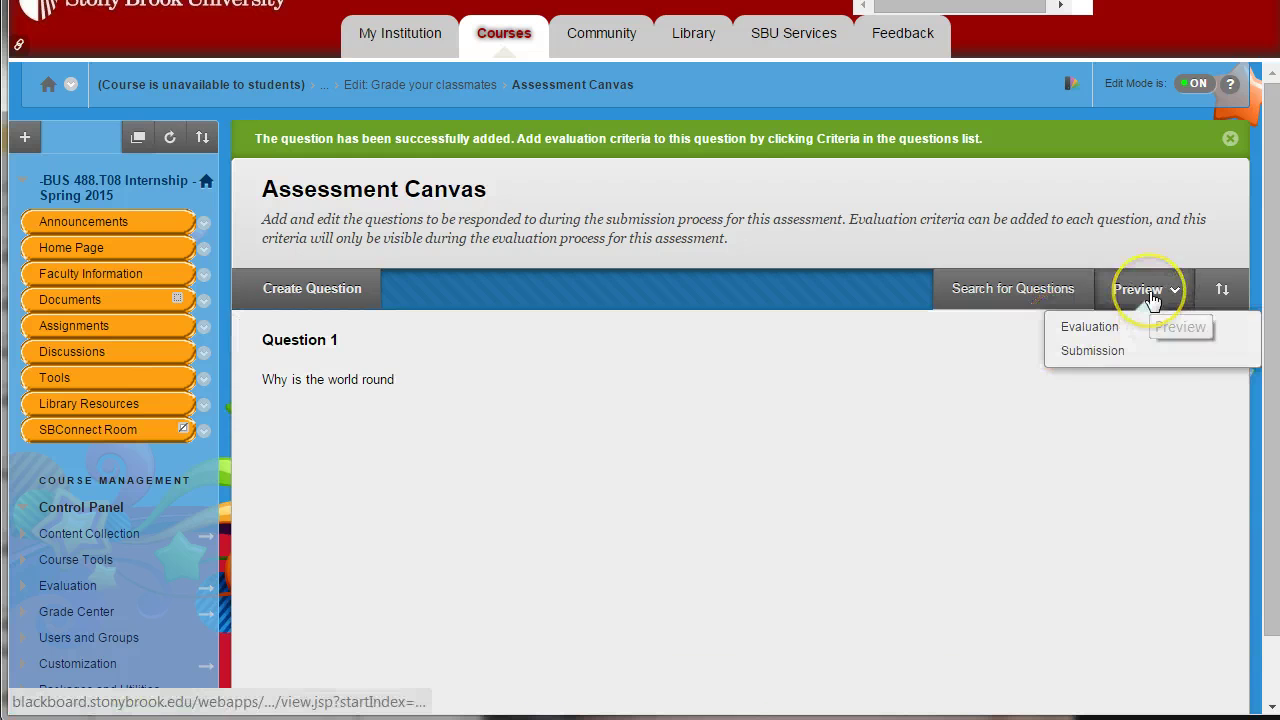
{"action": "left_click", "coordinate": [342, 557]}
{"action": "scroll", "coordinate": [342, 557], "scroll_direction": "down", "scroll_amount": 1}
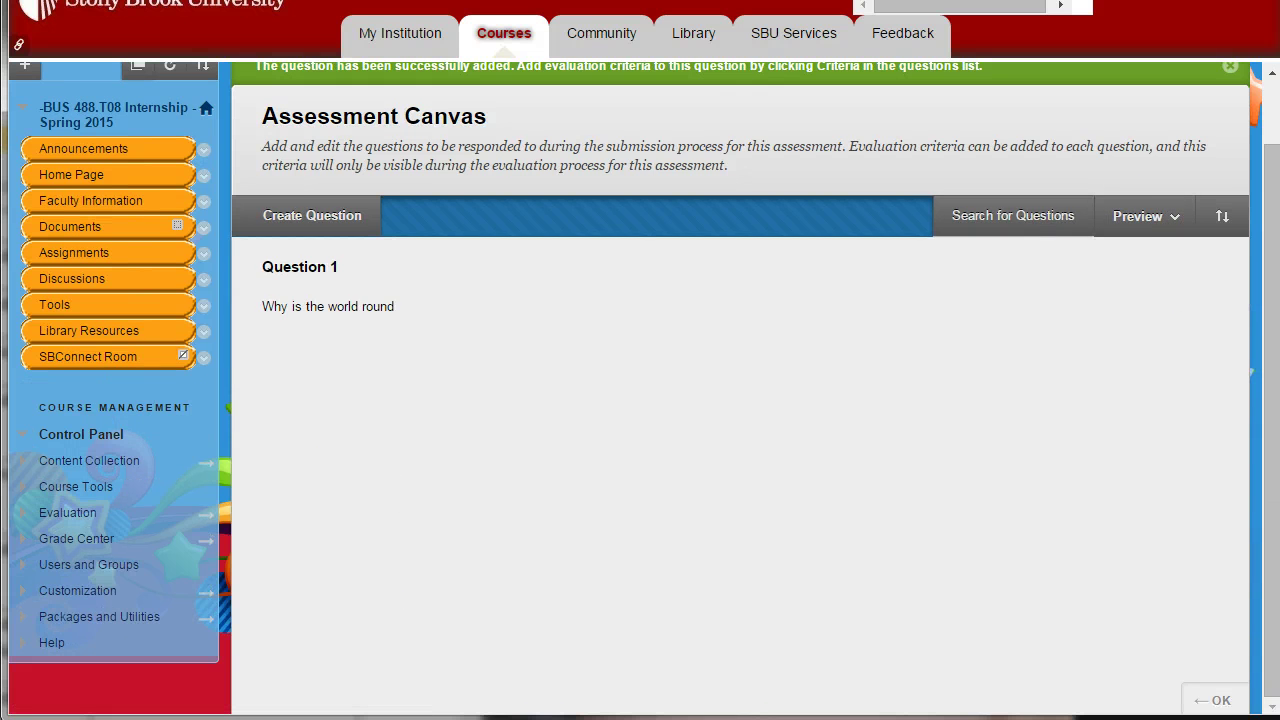
{"action": "left_click", "coordinate": [1135, 214]}
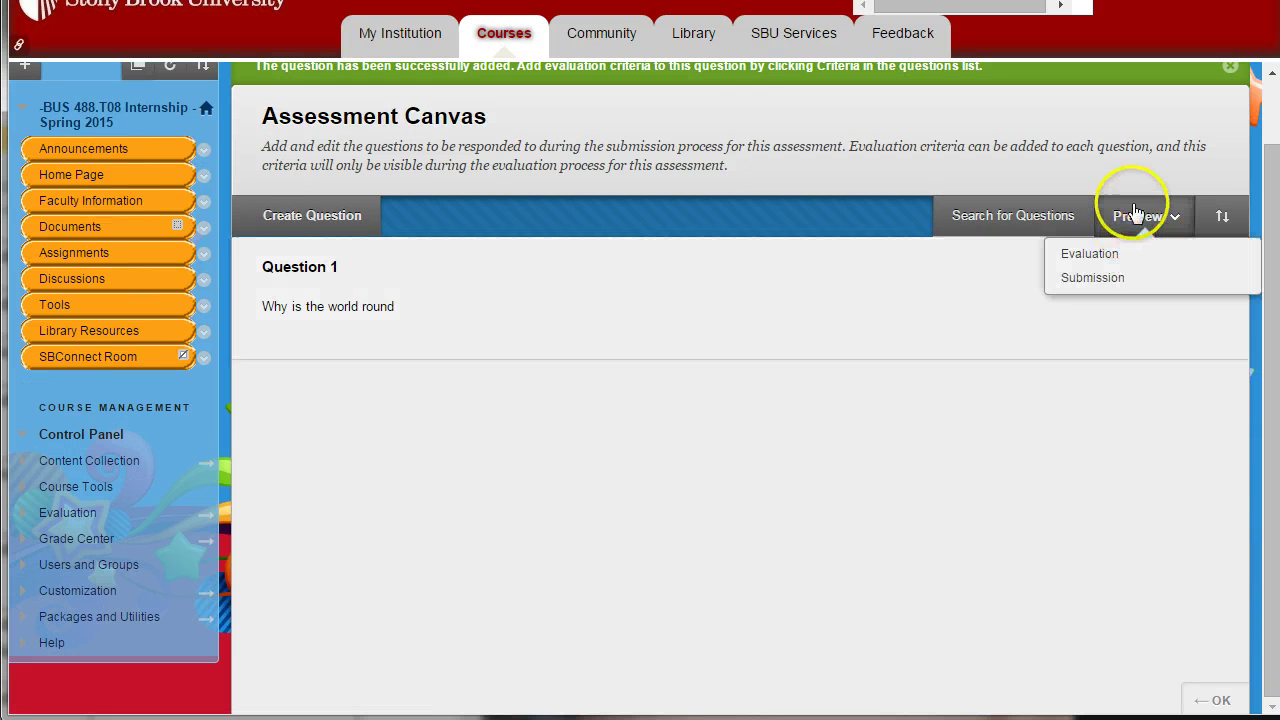
{"action": "left_click", "coordinate": [1085, 283]}
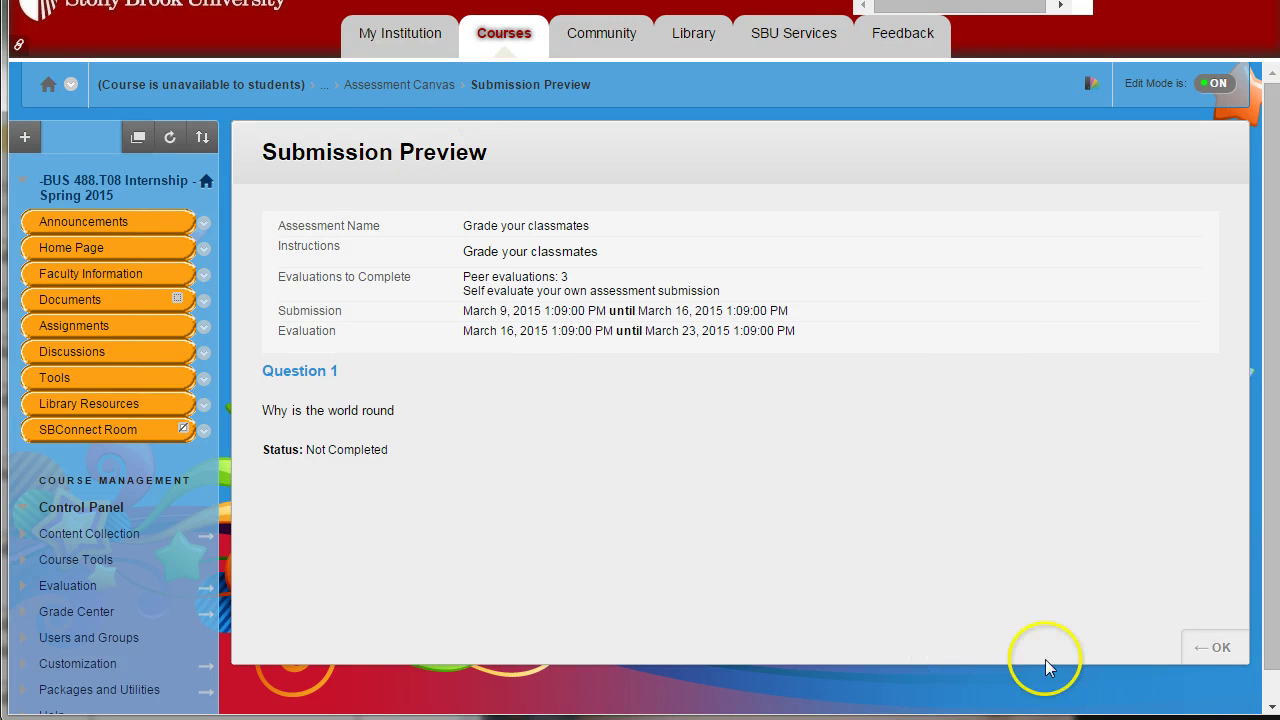
{"action": "left_click", "coordinate": [1198, 649]}
Preview the assessment's evaluation overview and return to the Assessment Canvas.
{"action": "left_click", "coordinate": [1117, 254]}
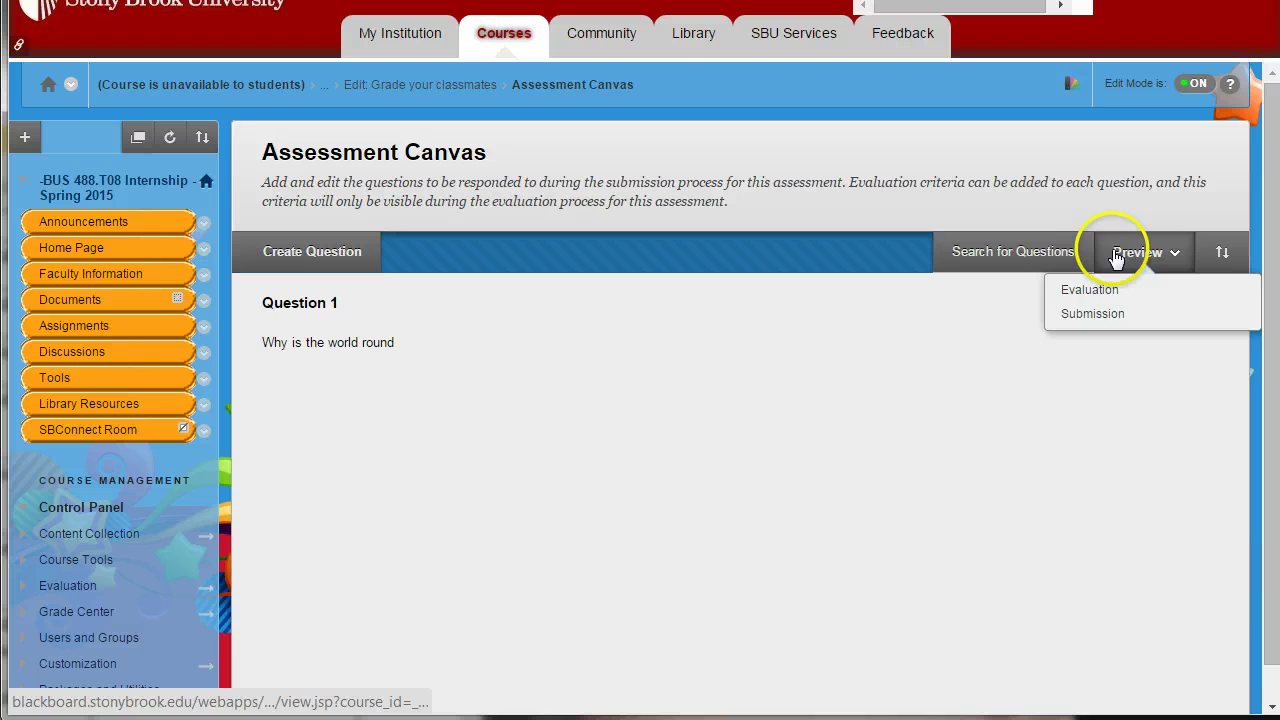
{"action": "left_click", "coordinate": [1104, 289]}
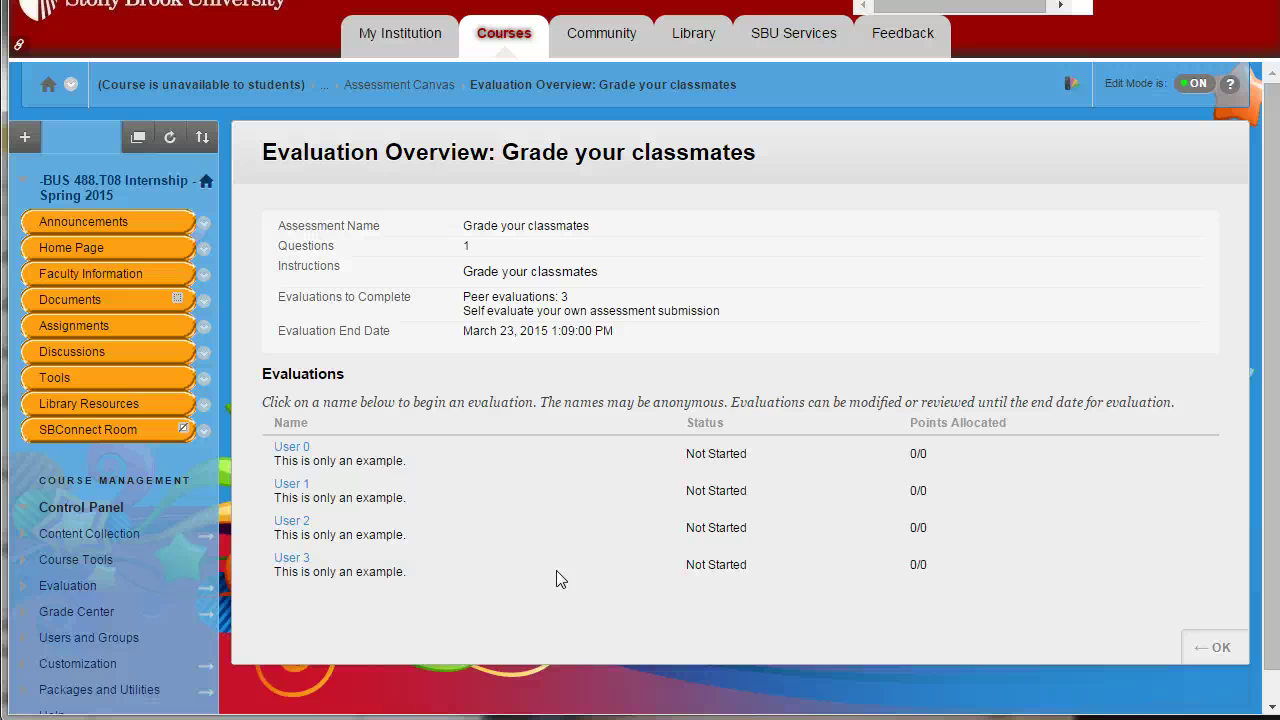
{"action": "left_click", "coordinate": [1212, 647]}
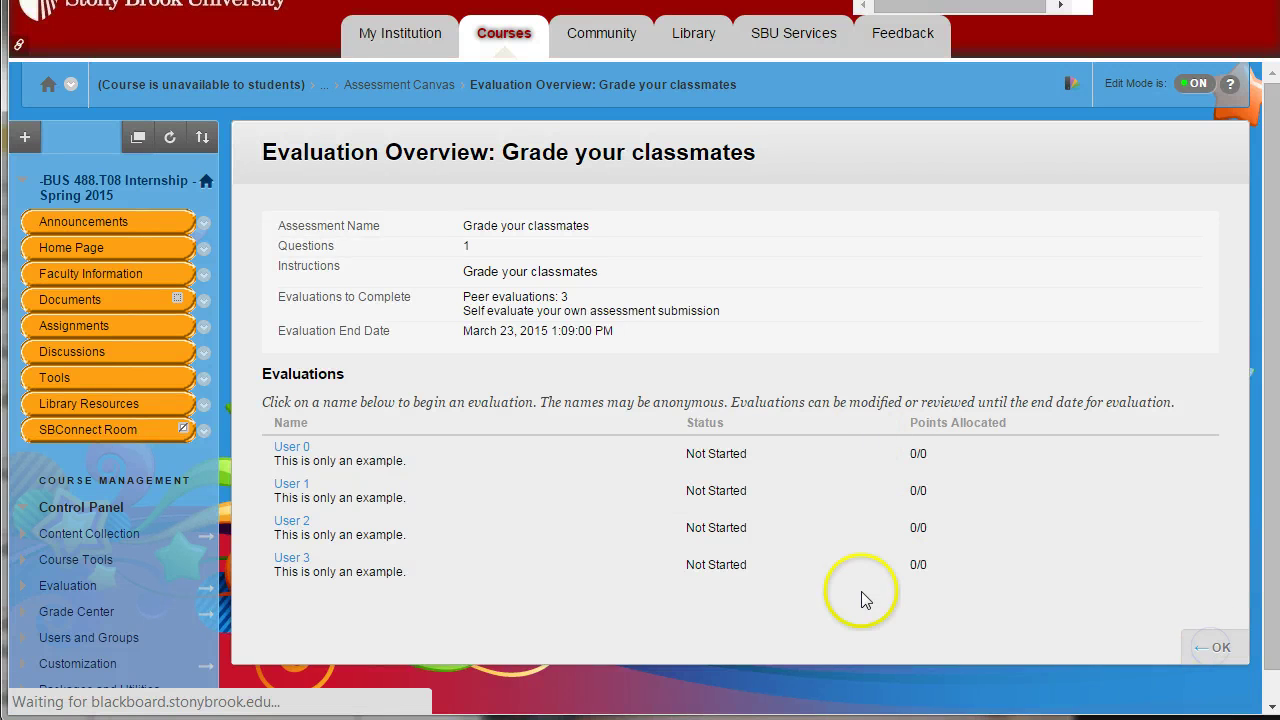
{"action": "scroll", "coordinate": [1000, 560], "scroll_direction": "down", "scroll_amount": 1}
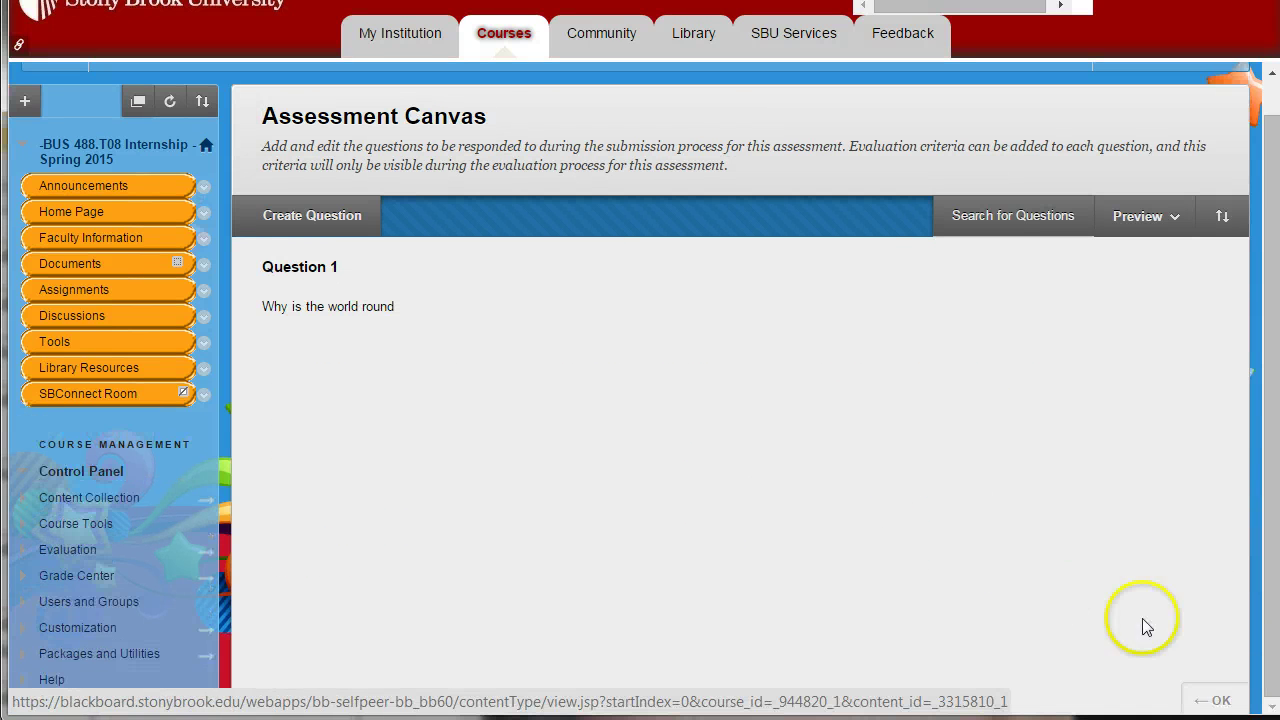
Leave the Assessment Canvas, reopen it from the assessment's edit page, and return to the Assignments page.
{"action": "left_click", "coordinate": [1218, 703]}
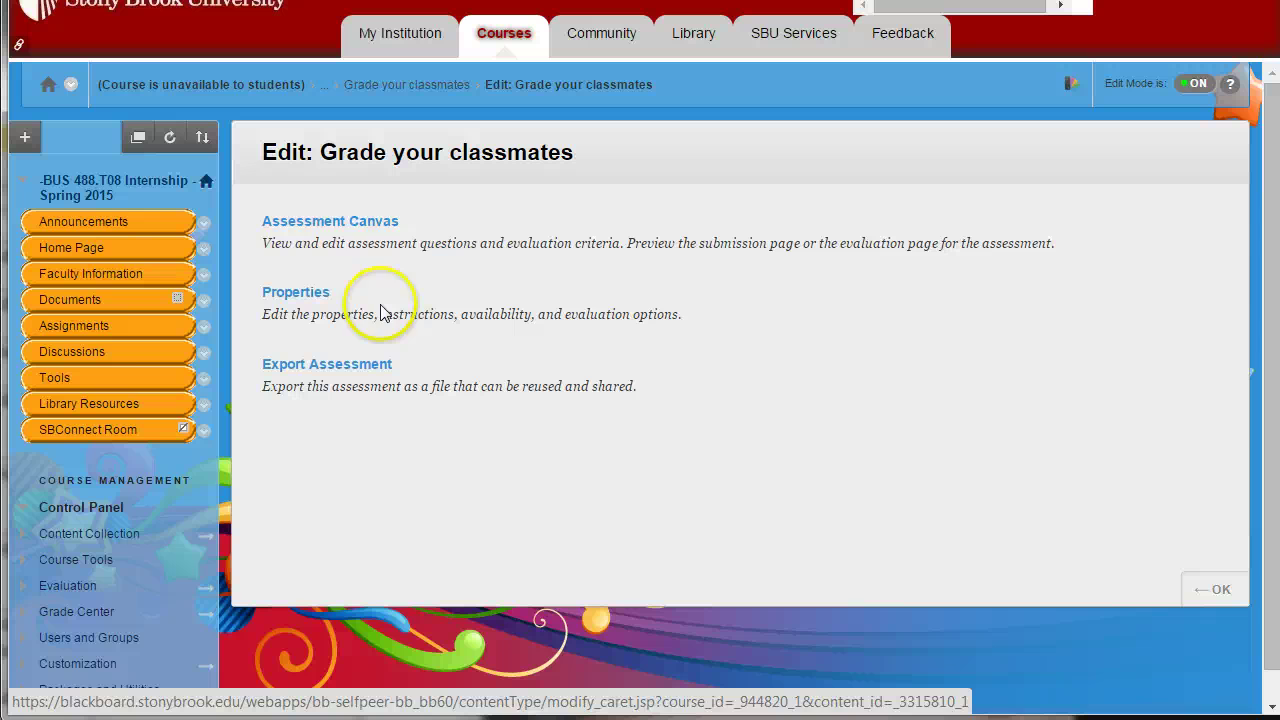
{"action": "left_click", "coordinate": [323, 220]}
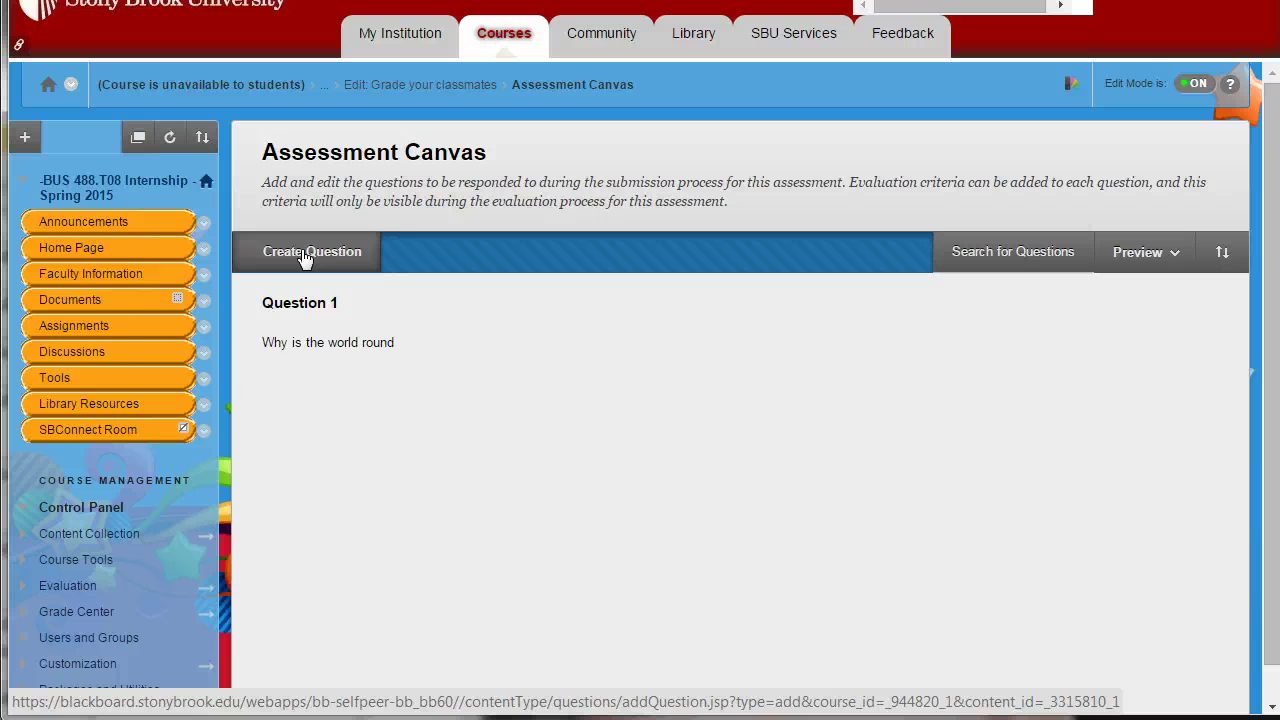
{"action": "scroll", "coordinate": [884, 474], "scroll_direction": "down", "scroll_amount": 1}
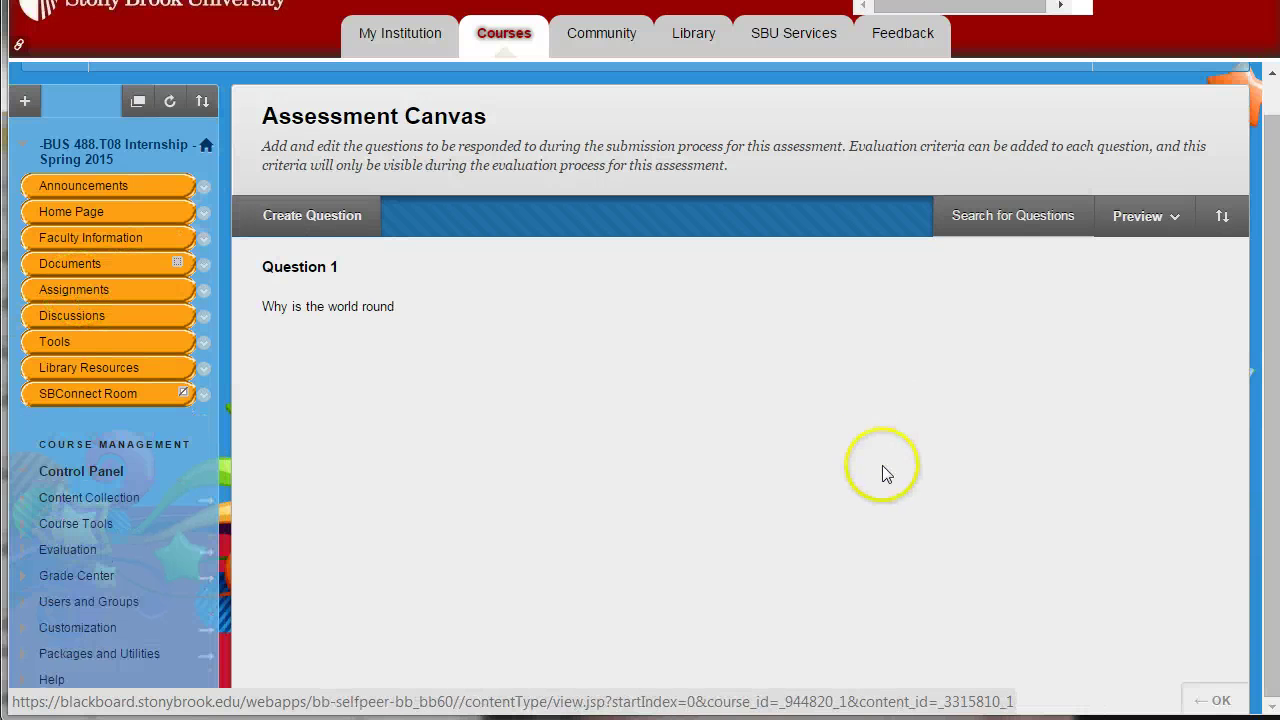
{"action": "left_click", "coordinate": [1213, 700]}
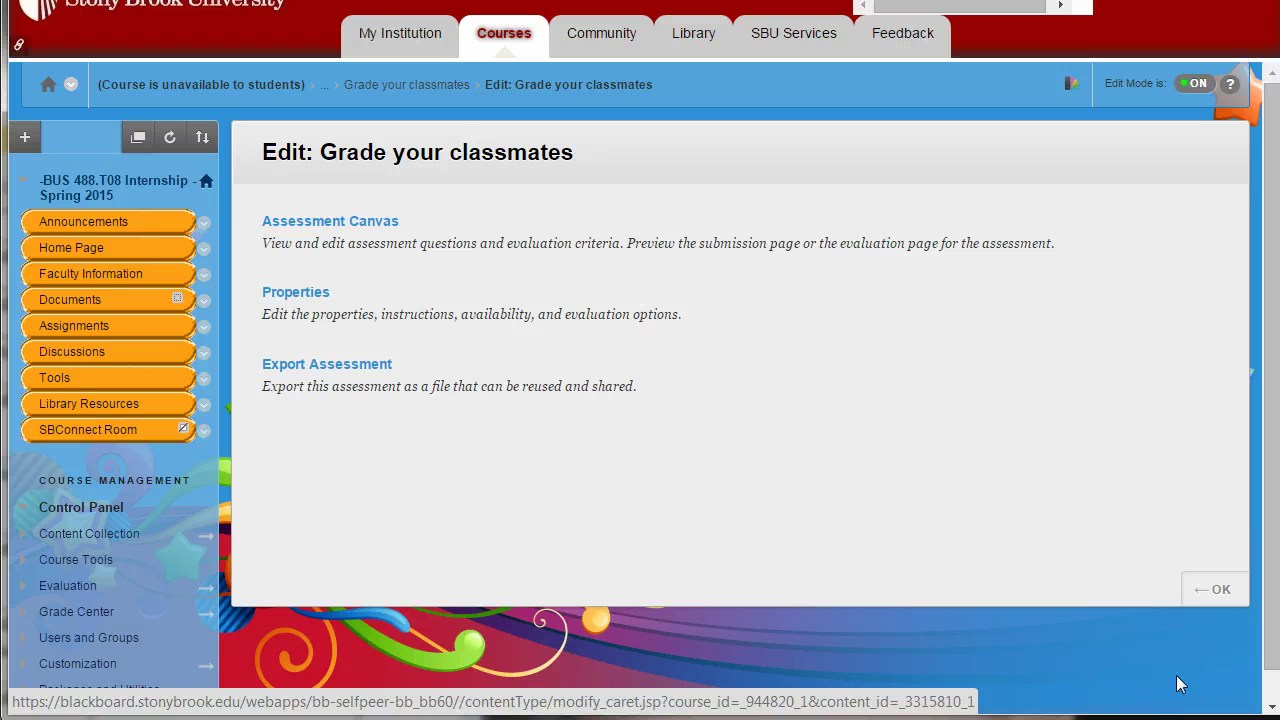
{"action": "left_click", "coordinate": [1205, 592]}
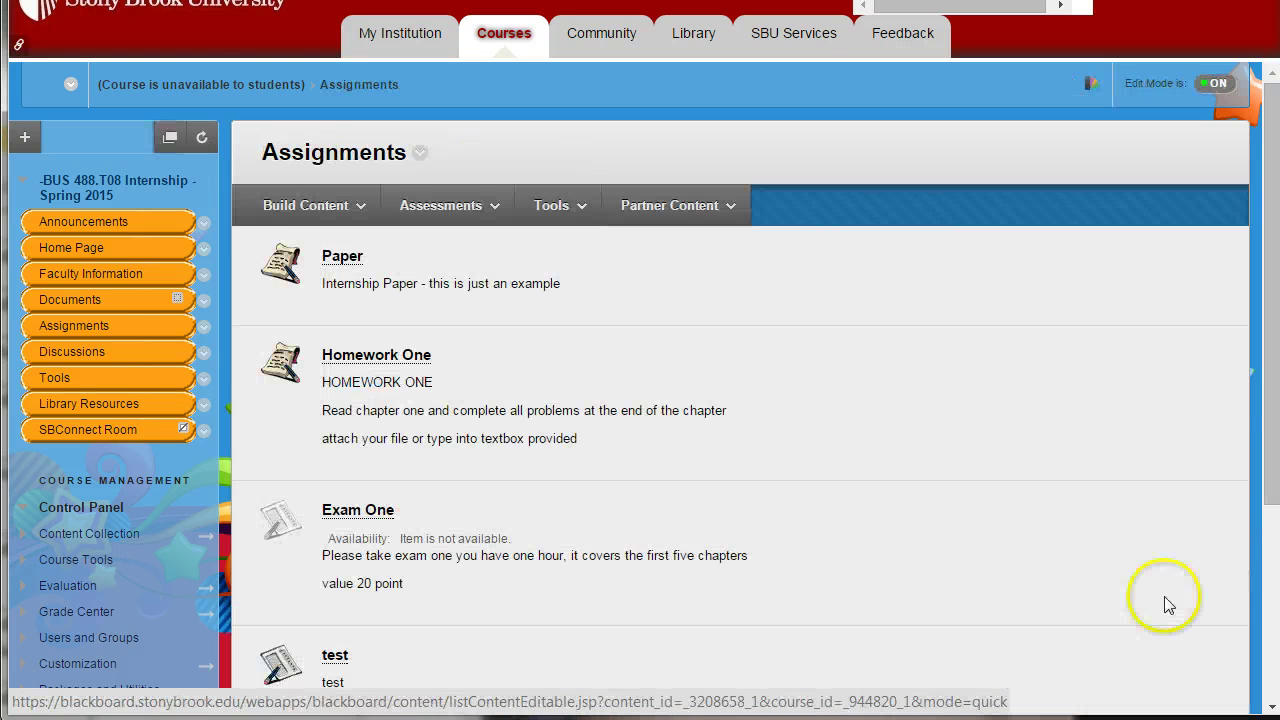
Move the "Grade your classmates" assessment directly below Homework One in the Assignments list.
{"action": "scroll", "coordinate": [808, 591], "scroll_direction": "down", "scroll_amount": 3}
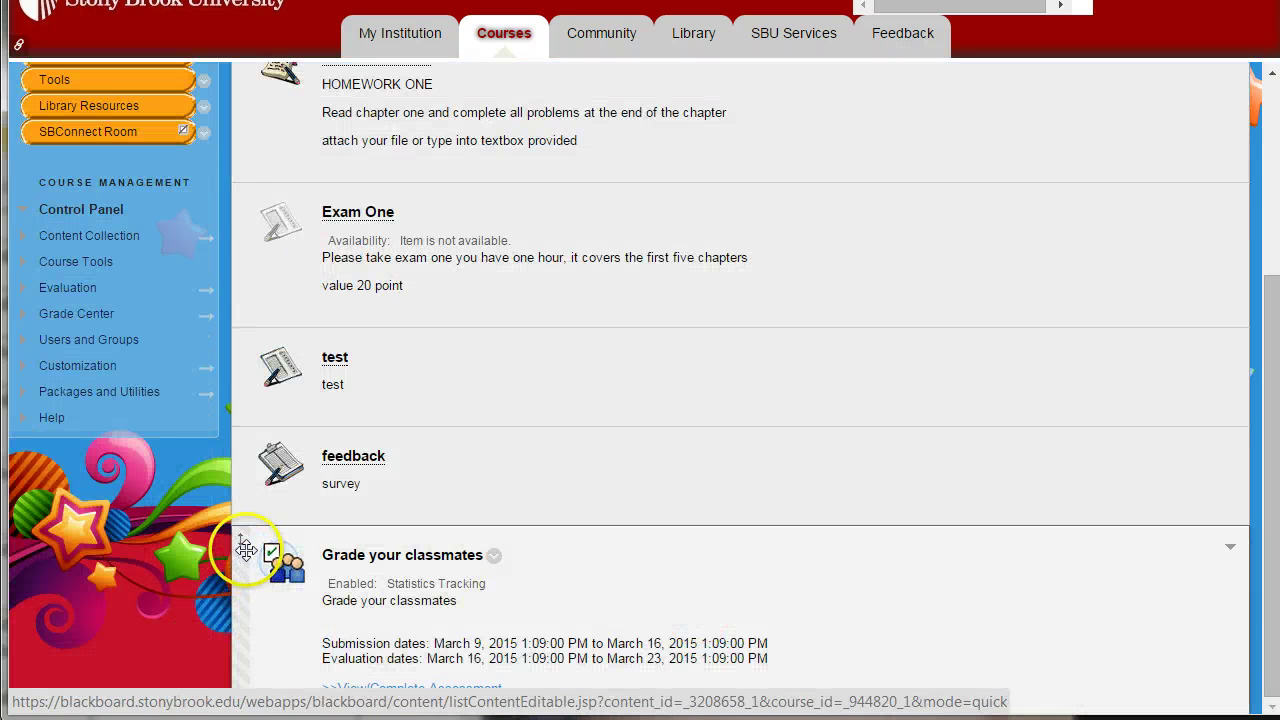
{"action": "left_click_drag", "start_coordinate": [246, 550], "coordinate": [477, 295]}
{"action": "scroll", "coordinate": [480, 300], "scroll_direction": "up", "scroll_amount": 2}
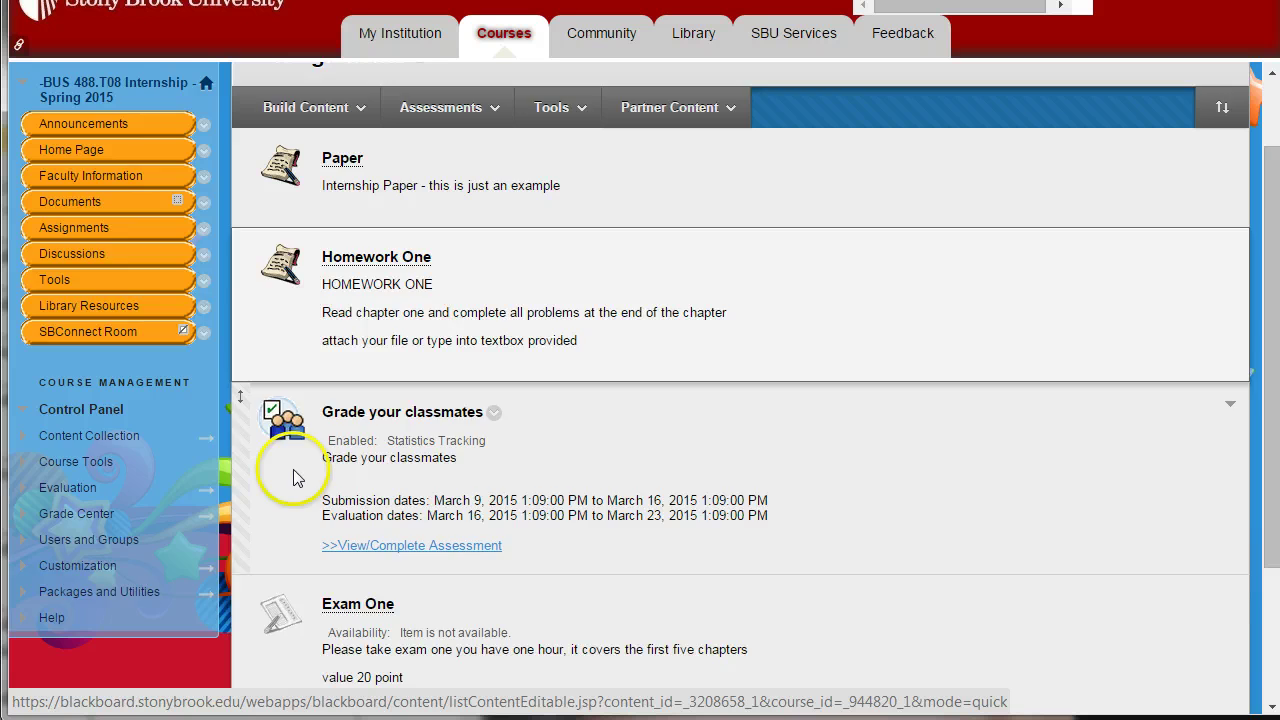
Reorder the Assignments list, placing "test" directly below Homework One and "feedback" directly below "Grade your classmates".
{"action": "scroll", "coordinate": [286, 471], "scroll_direction": "down", "scroll_amount": 4}
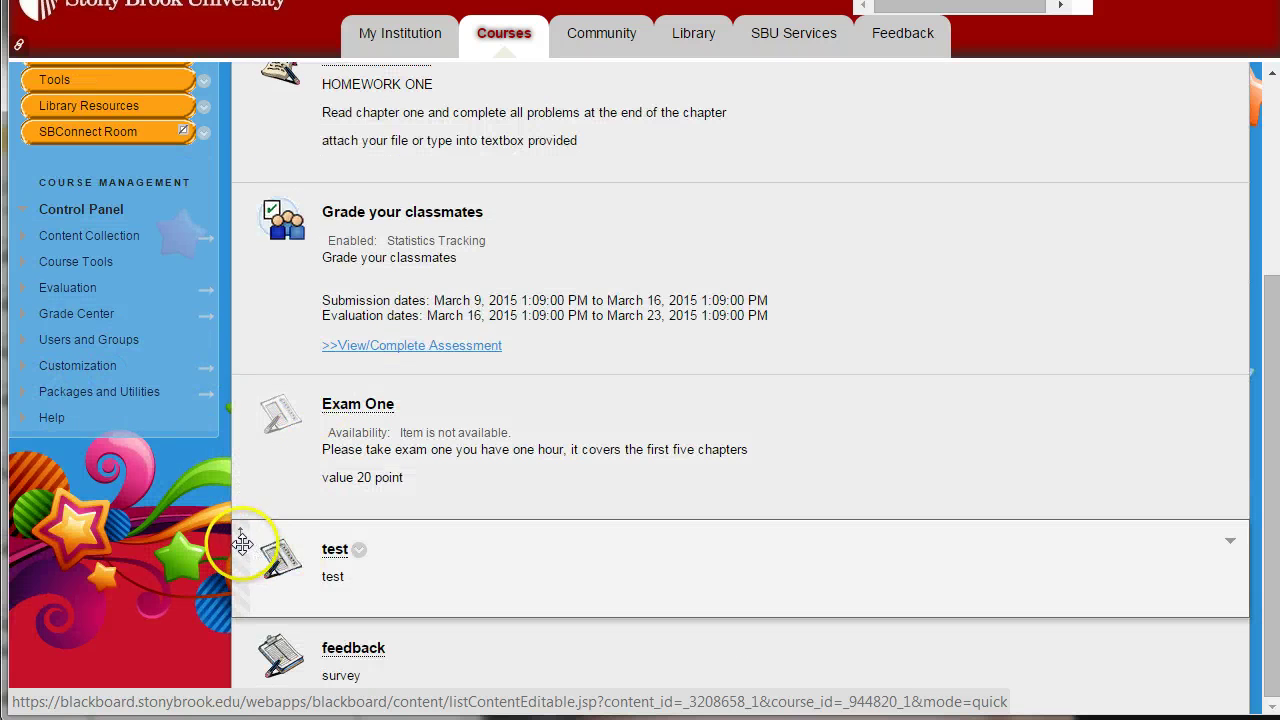
{"action": "left_click_drag", "start_coordinate": [236, 541], "coordinate": [280, 168]}
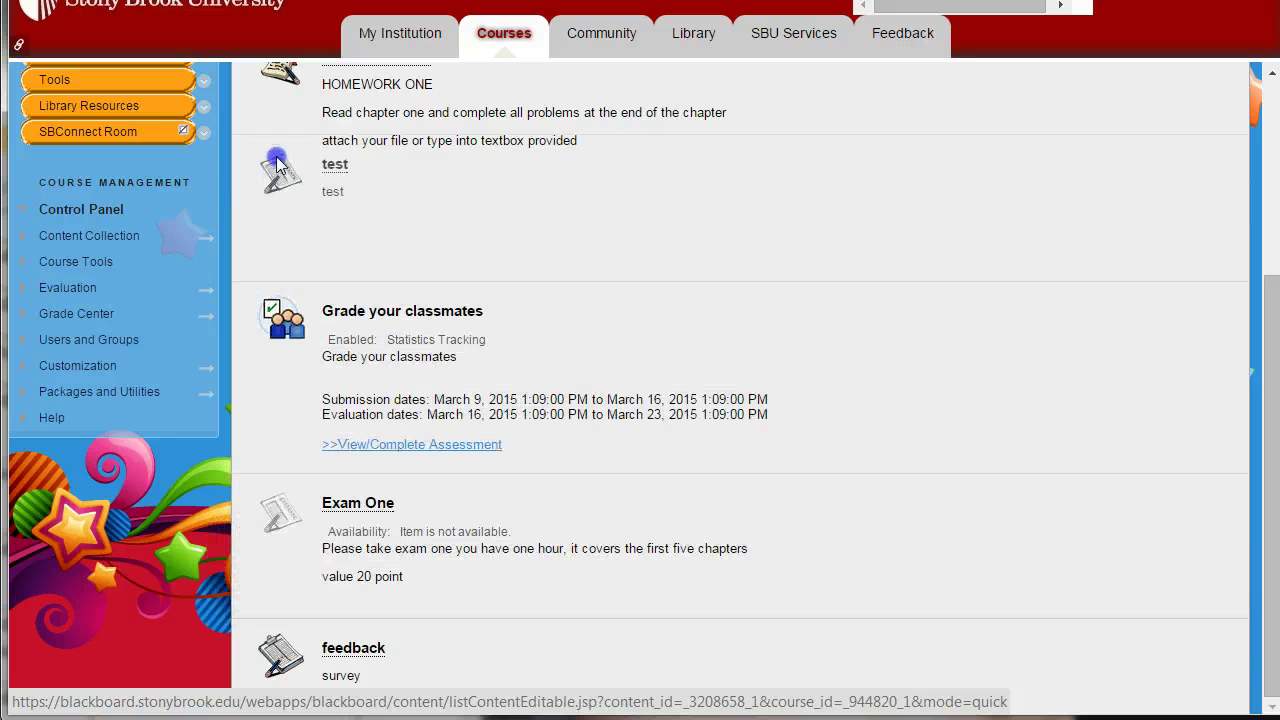
{"action": "left_click_drag", "start_coordinate": [244, 639], "coordinate": [245, 490]}
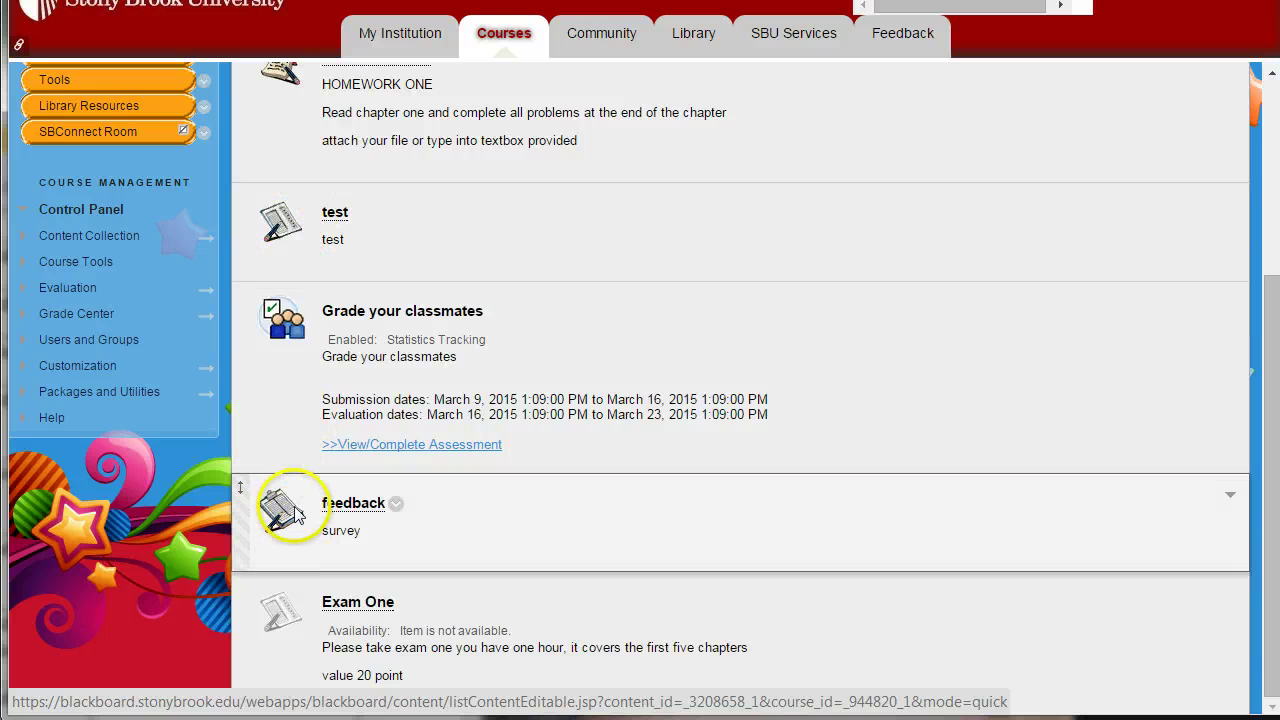
Start a new SafeAssignment named "Paper 2" worth 10 points.
{"action": "scroll", "coordinate": [510, 286], "scroll_direction": "up", "scroll_amount": 2}
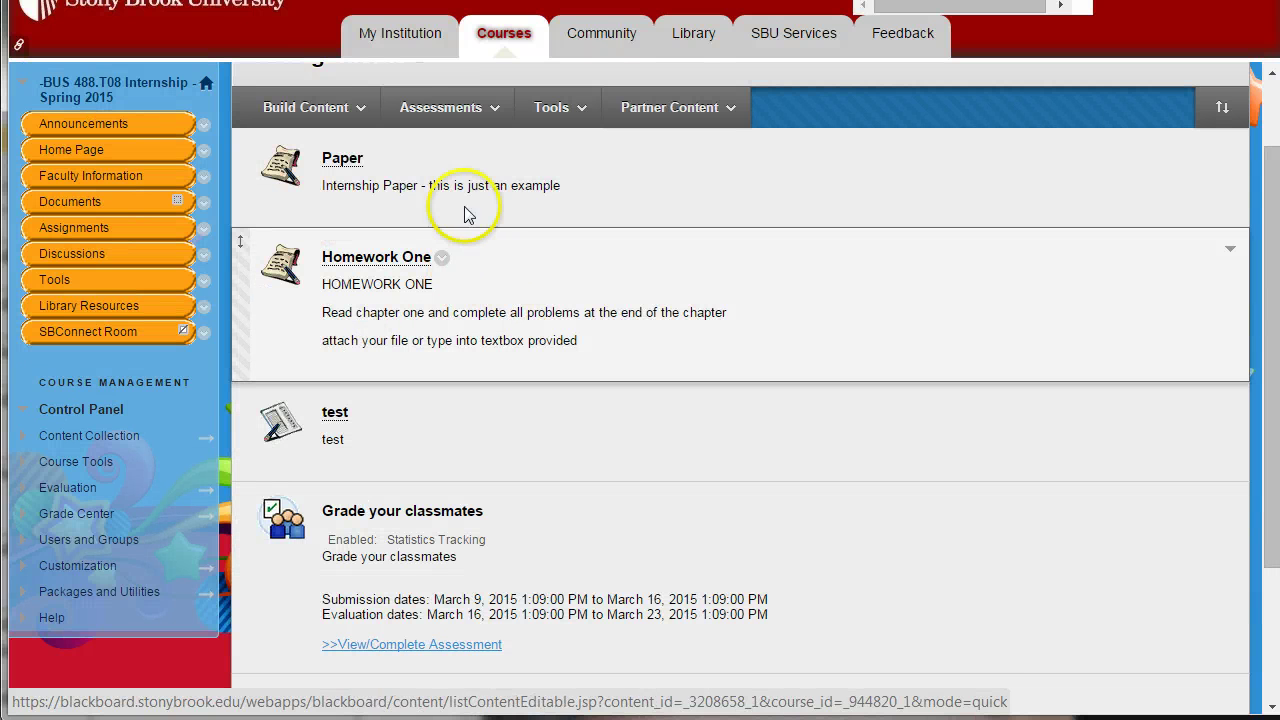
{"action": "left_click", "coordinate": [466, 110]}
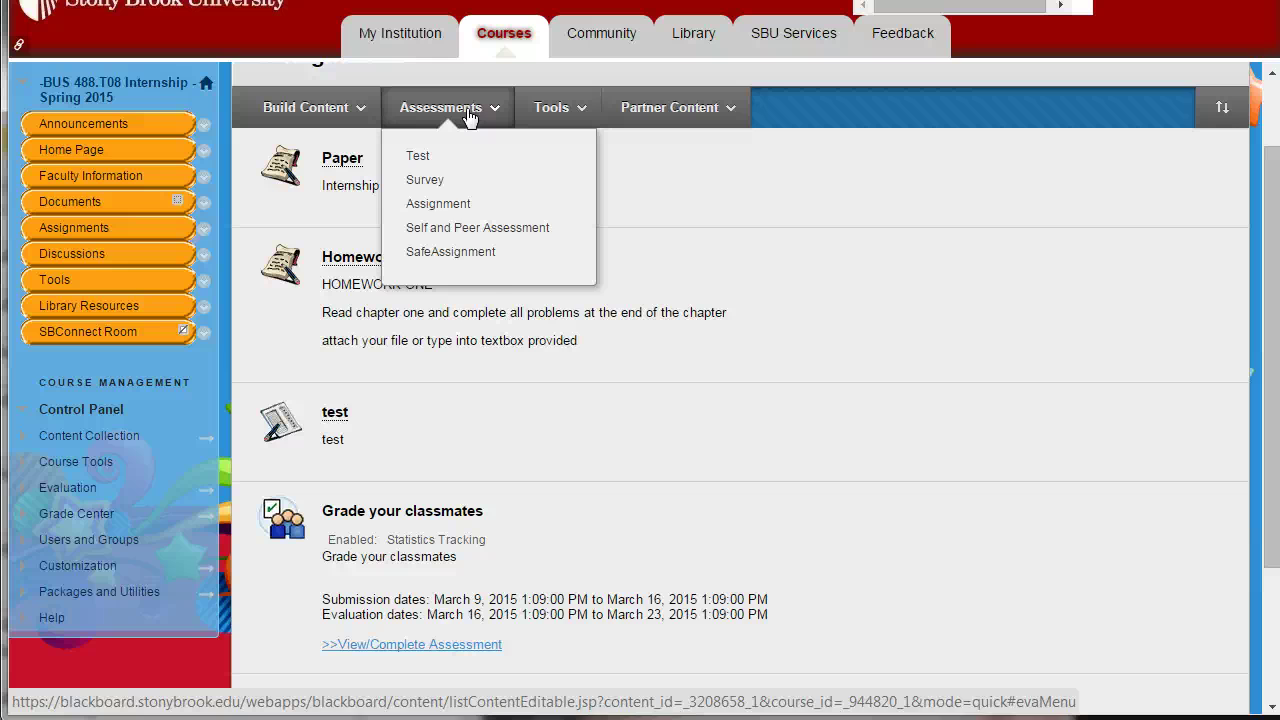
{"action": "left_click", "coordinate": [550, 252]}
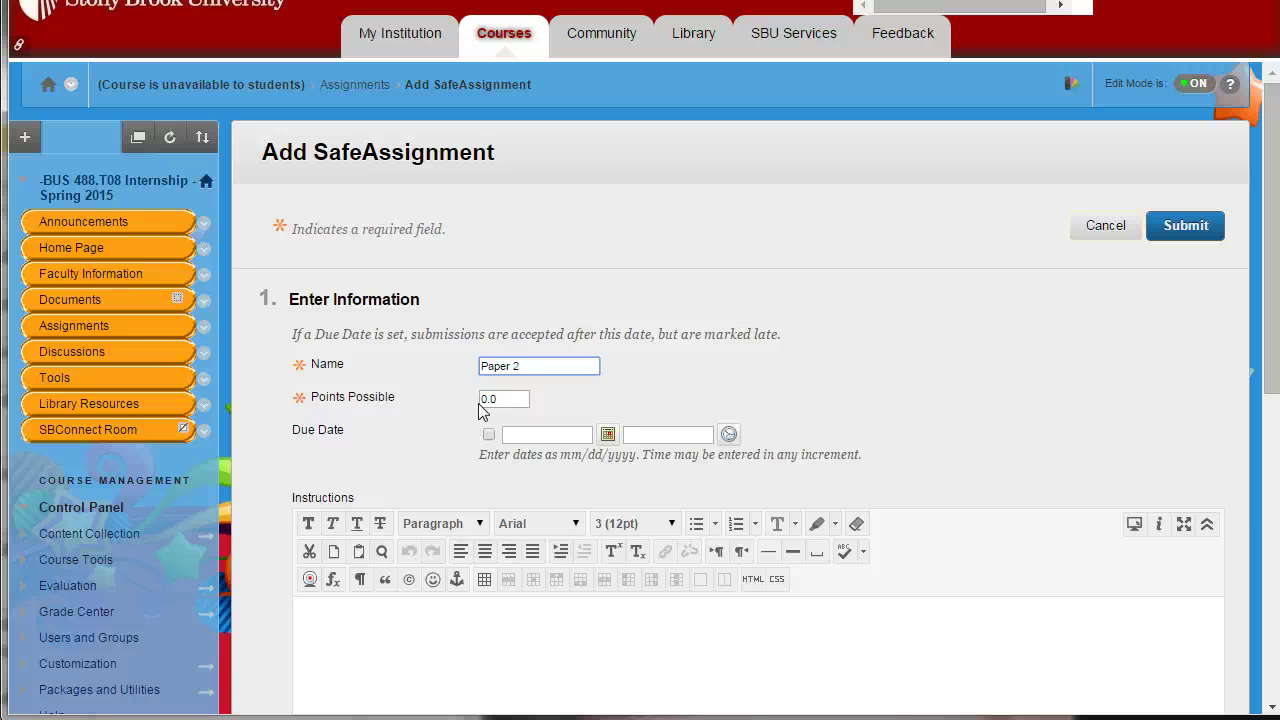
{"action": "double_click", "coordinate": [504, 399]}
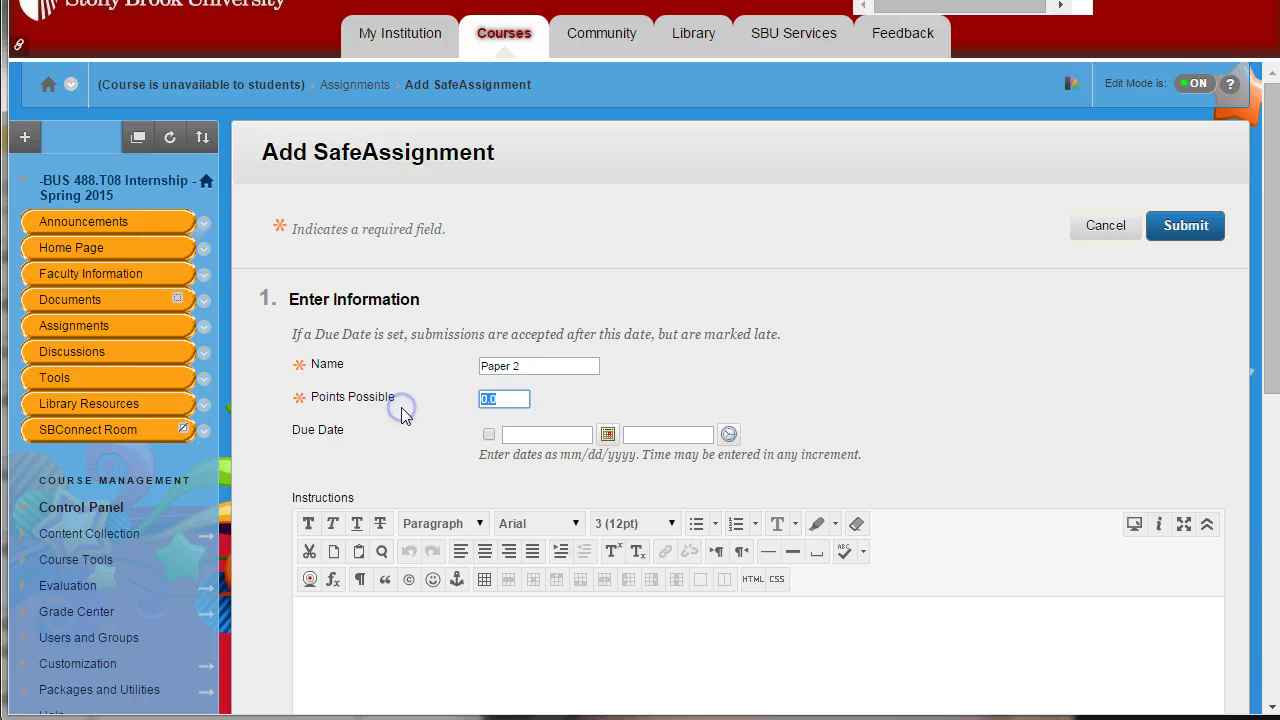
{"action": "type", "text": "10"}
Set the due date to 03/31/2015 and enter the instructions "write paper 2".
{"action": "scroll", "coordinate": [460, 430], "scroll_direction": "down", "scroll_amount": 1}
{"action": "left_click", "coordinate": [487, 336]}
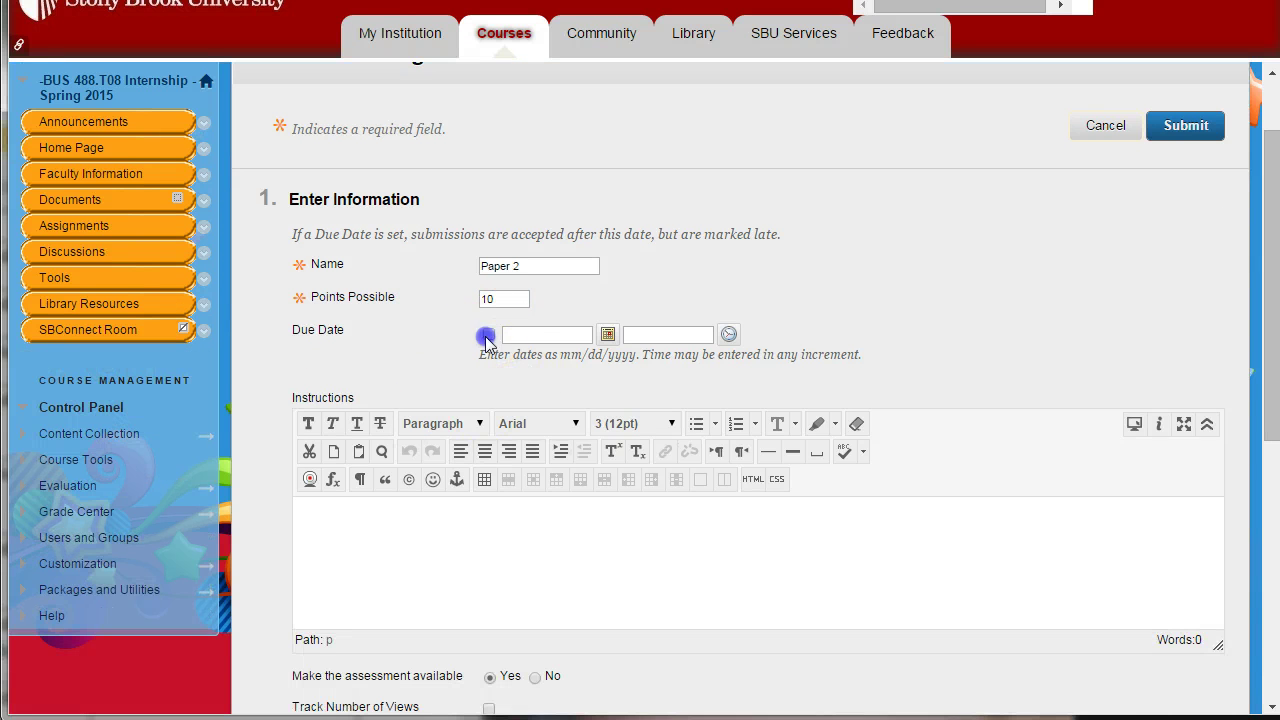
{"action": "left_click", "coordinate": [608, 334]}
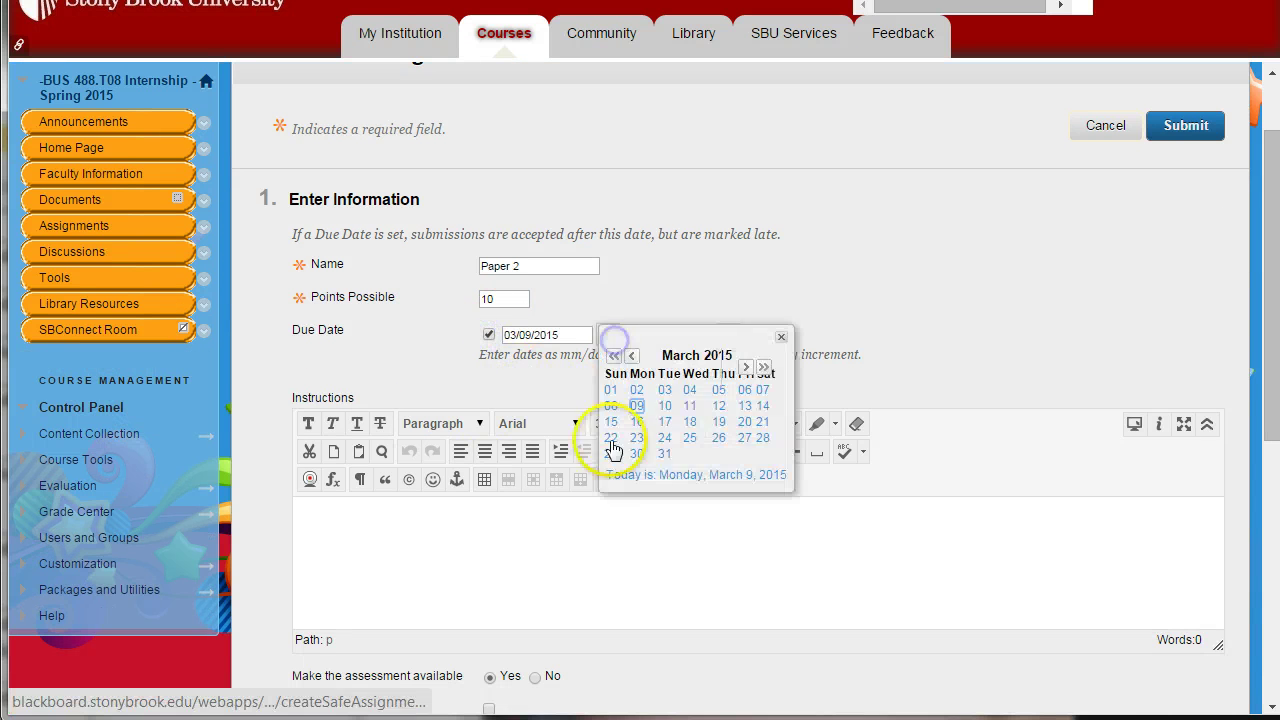
{"action": "left_click", "coordinate": [666, 454]}
{"action": "left_click", "coordinate": [522, 600]}
{"action": "scroll", "coordinate": [477, 517], "scroll_direction": "down", "scroll_amount": 2}
{"action": "left_click", "coordinate": [442, 362]}
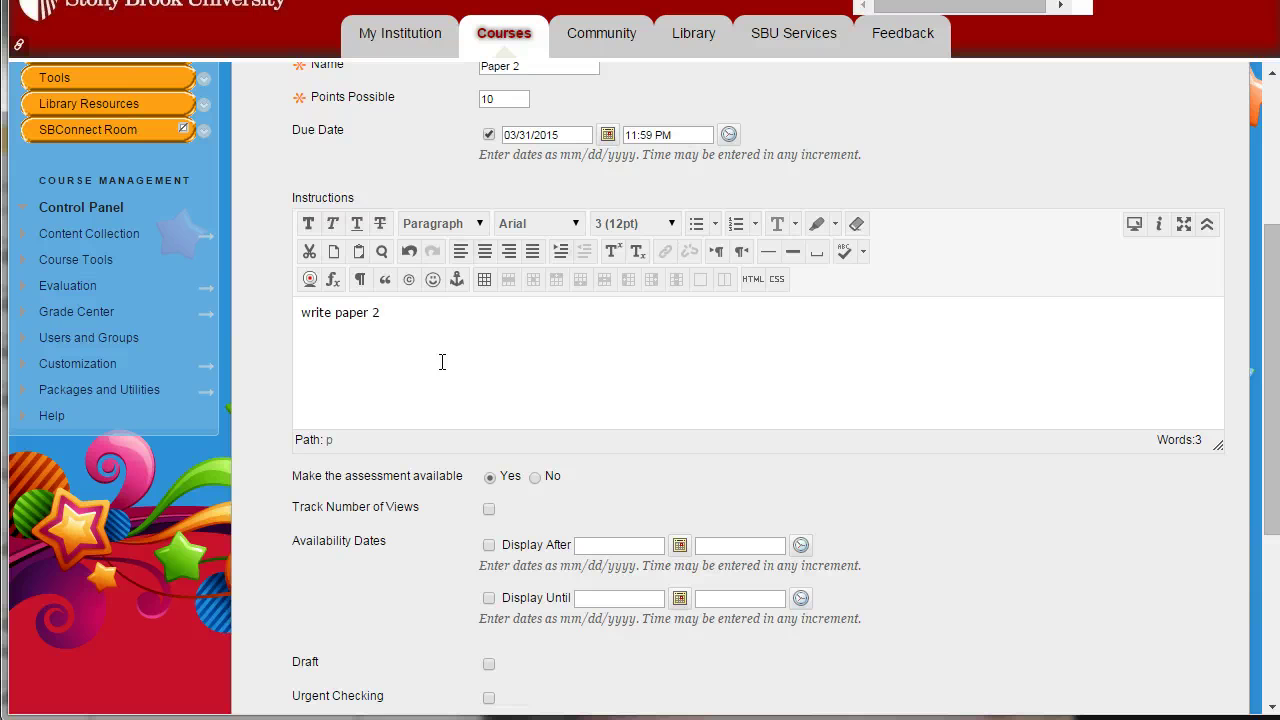
{"action": "left_click", "coordinate": [502, 315]}
Set the availability dates to display after 03/01/2015 and until 03/31/2015.
{"action": "scroll", "coordinate": [612, 369], "scroll_direction": "down", "scroll_amount": 1}
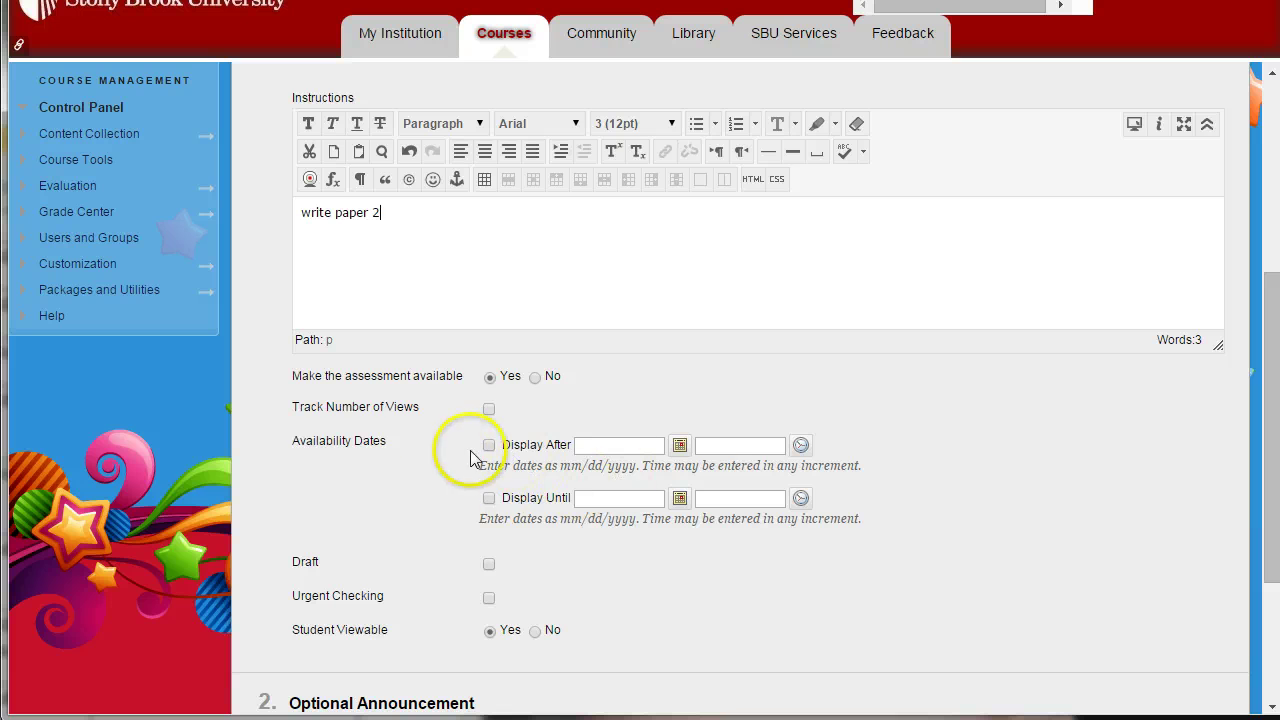
{"action": "scroll", "coordinate": [396, 422], "scroll_direction": "down", "scroll_amount": 2}
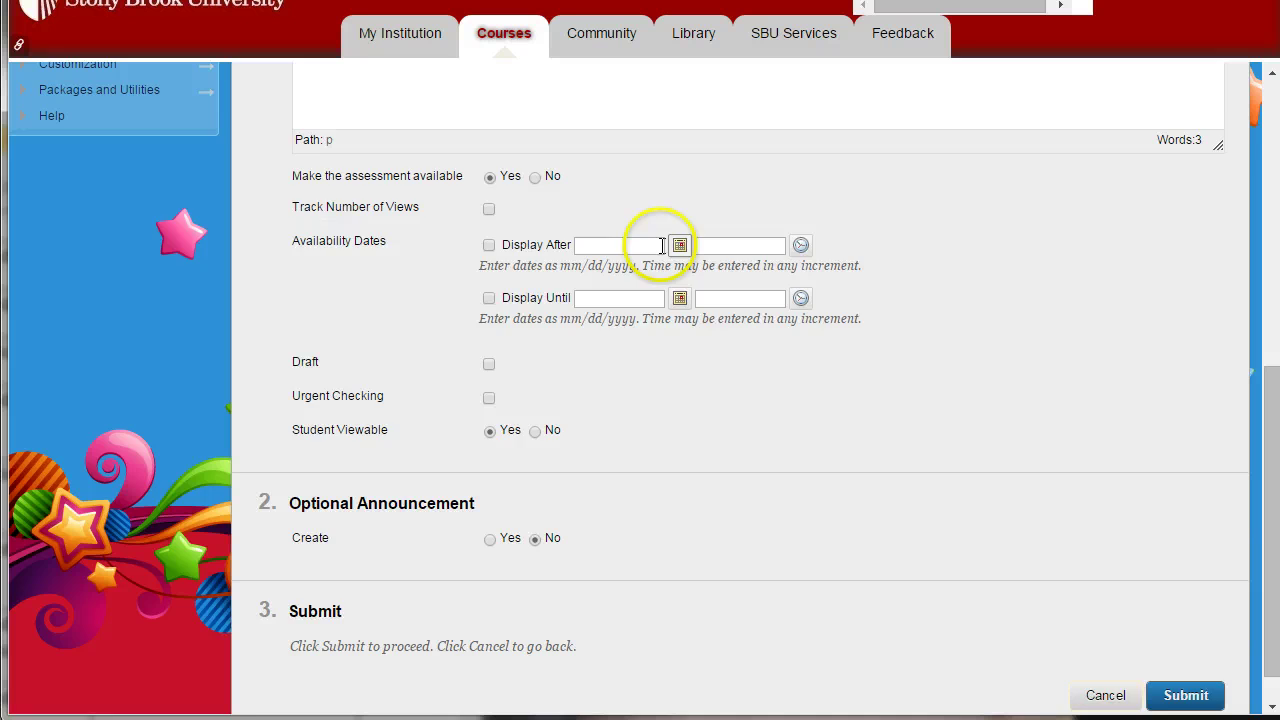
{"action": "scroll", "coordinate": [612, 292], "scroll_direction": "up", "scroll_amount": 4}
{"action": "scroll", "coordinate": [612, 292], "scroll_direction": "up", "scroll_amount": 2}
{"action": "scroll", "coordinate": [611, 293], "scroll_direction": "down", "scroll_amount": 5}
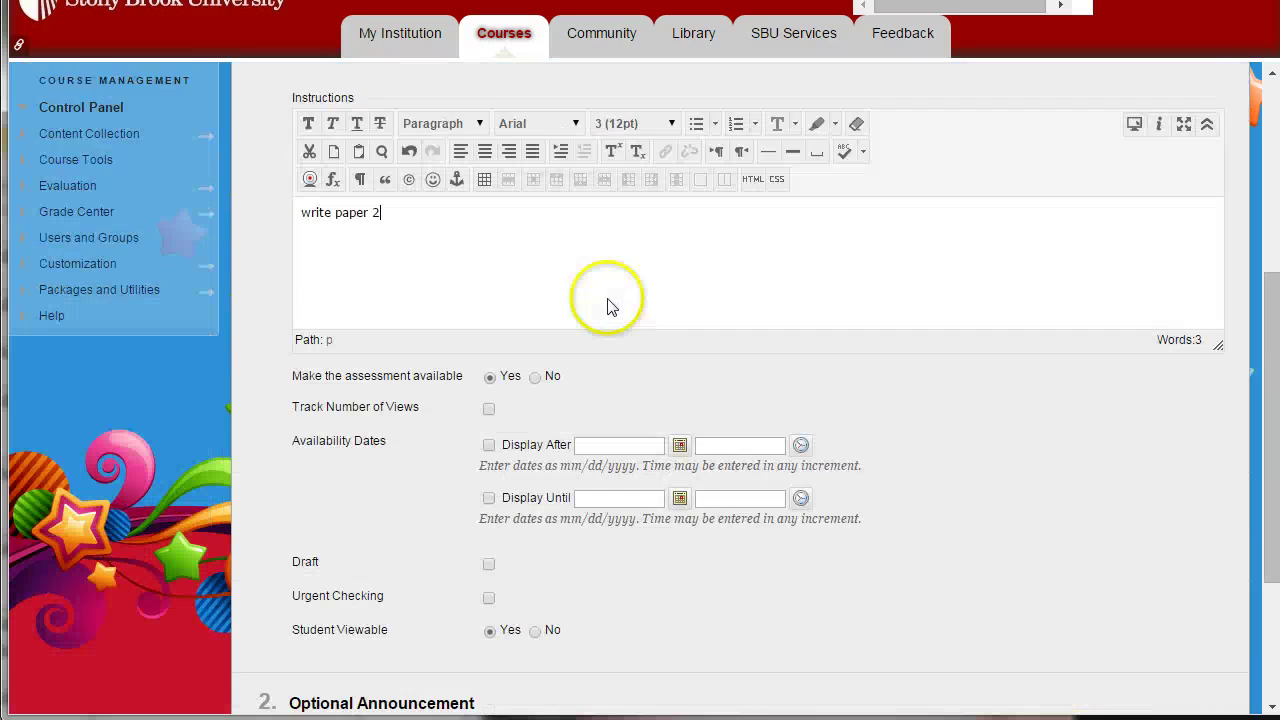
{"action": "left_click", "coordinate": [680, 345]}
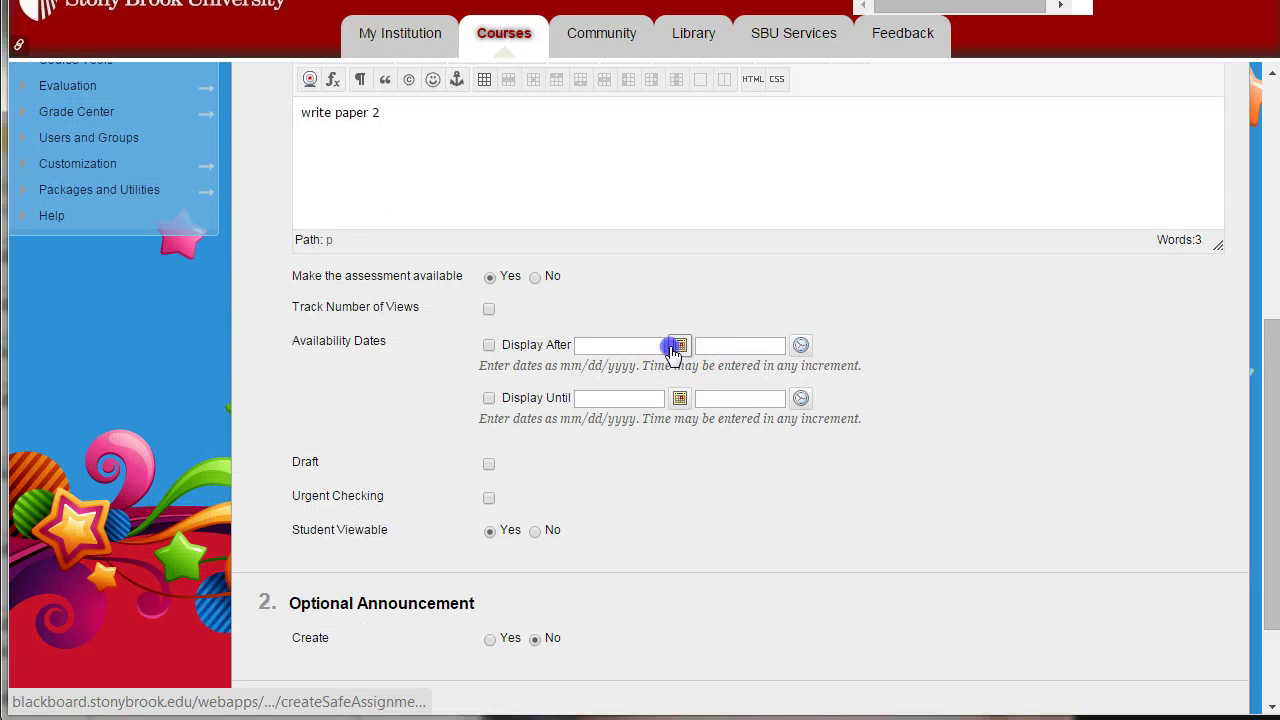
{"action": "left_click", "coordinate": [683, 405]}
{"action": "left_click", "coordinate": [680, 399]}
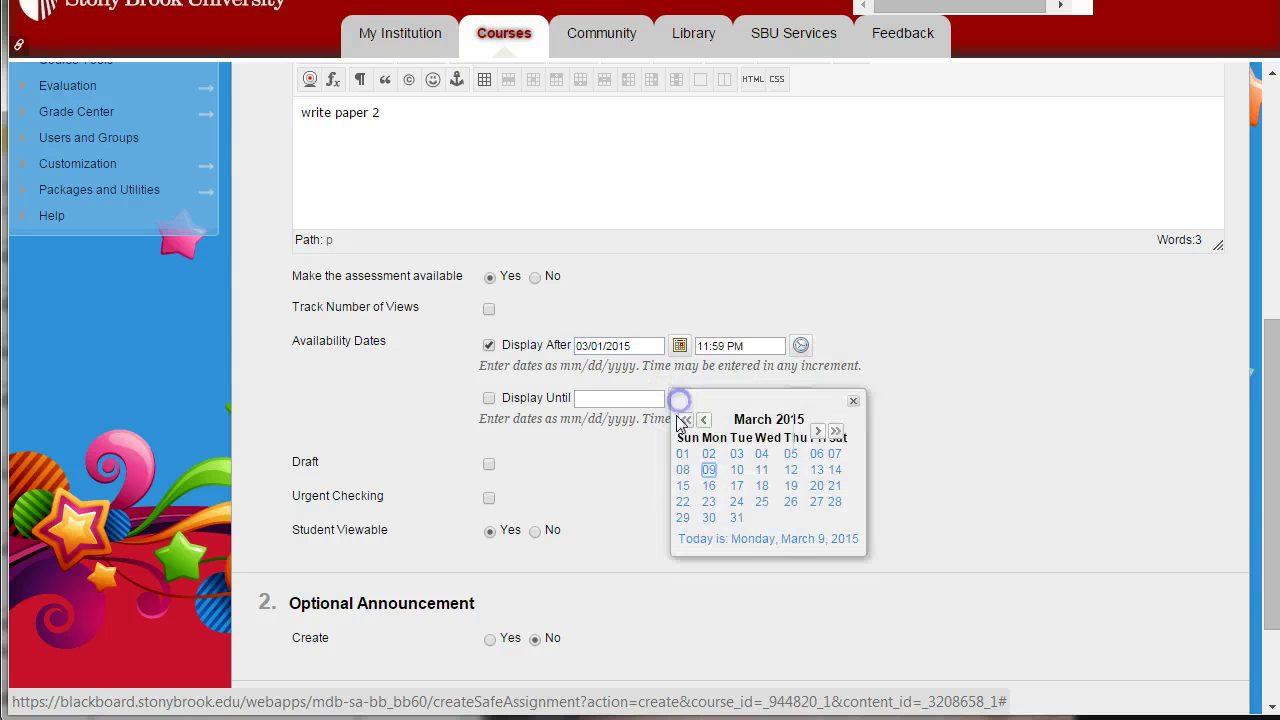
{"action": "left_click", "coordinate": [733, 518]}
{"action": "scroll", "coordinate": [320, 429], "scroll_direction": "down", "scroll_amount": 1}
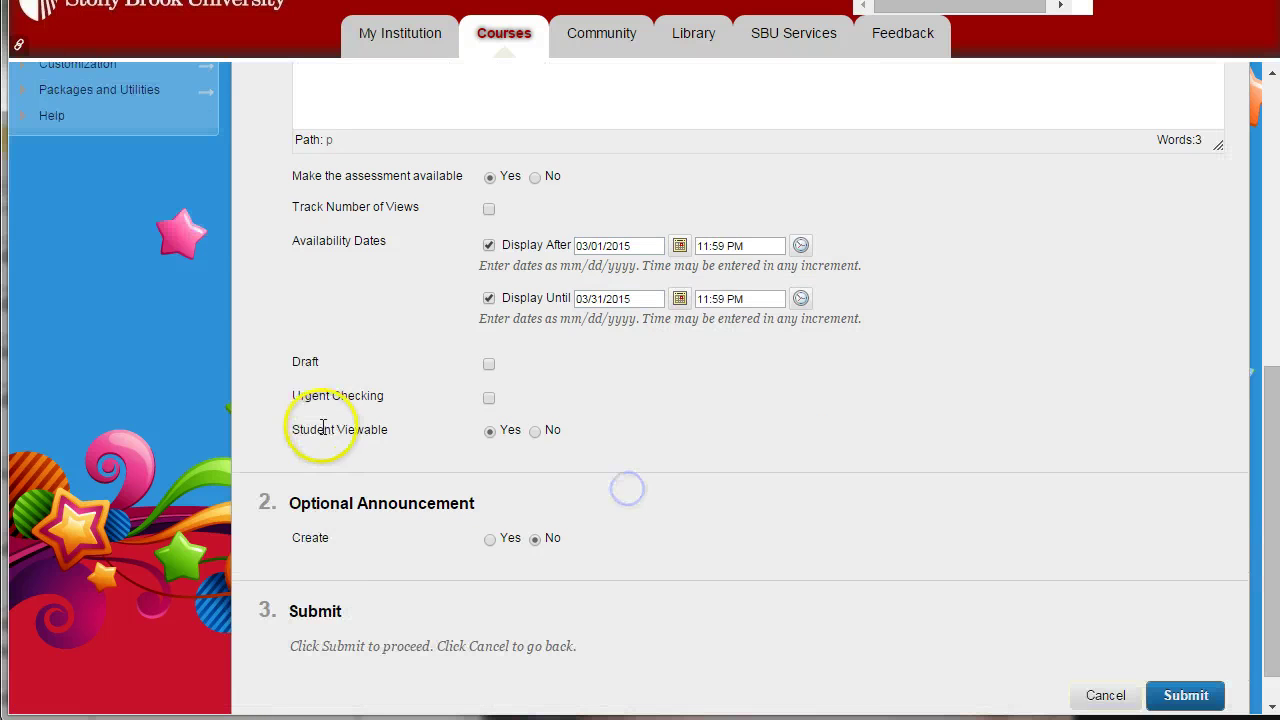
Review the Paper 2 settings and submit the SafeAssignment.
{"action": "scroll", "coordinate": [320, 400], "scroll_direction": "up", "scroll_amount": 1}
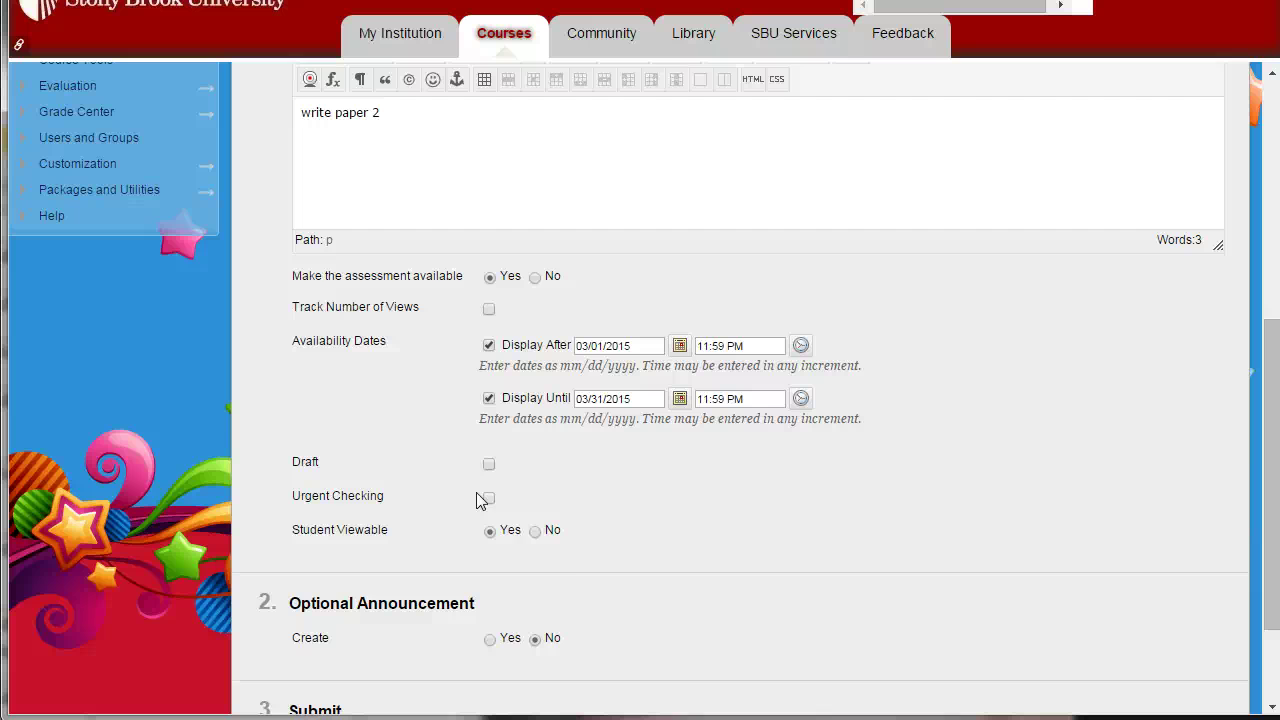
{"action": "scroll", "coordinate": [460, 520], "scroll_direction": "down", "scroll_amount": 3}
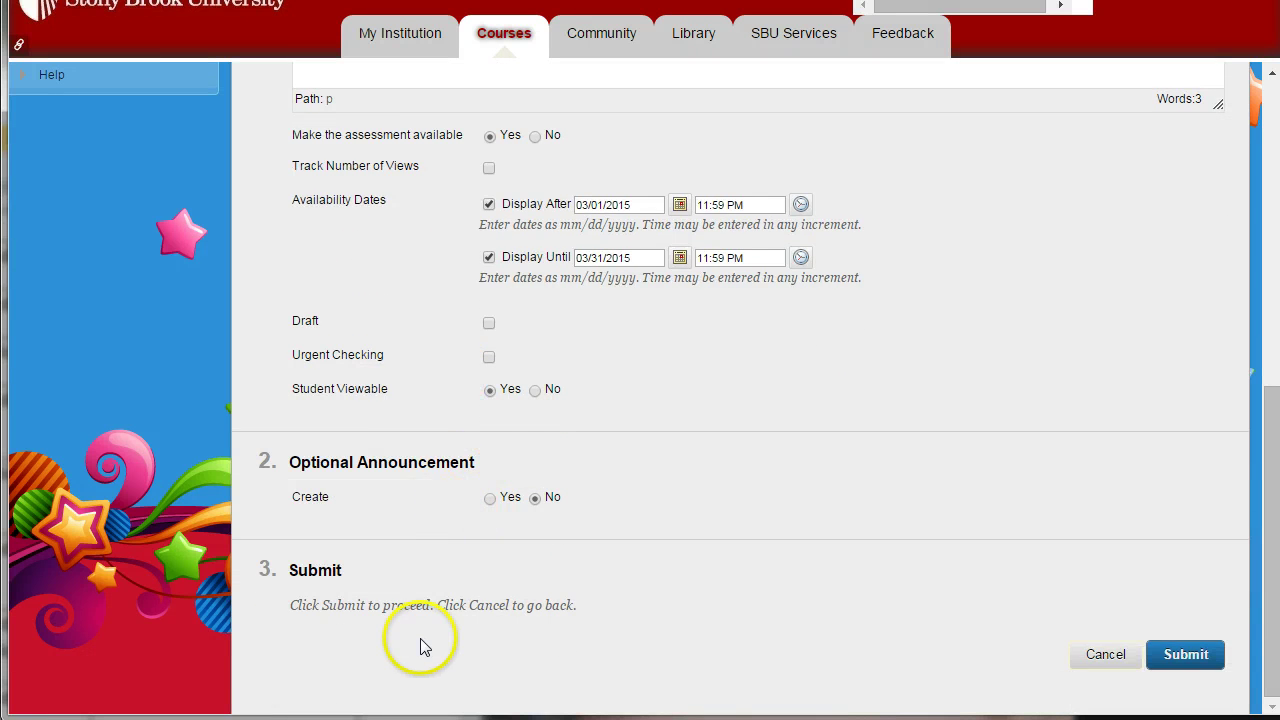
{"action": "scroll", "coordinate": [418, 640], "scroll_direction": "up", "scroll_amount": 4}
{"action": "scroll", "coordinate": [410, 620], "scroll_direction": "up", "scroll_amount": 6}
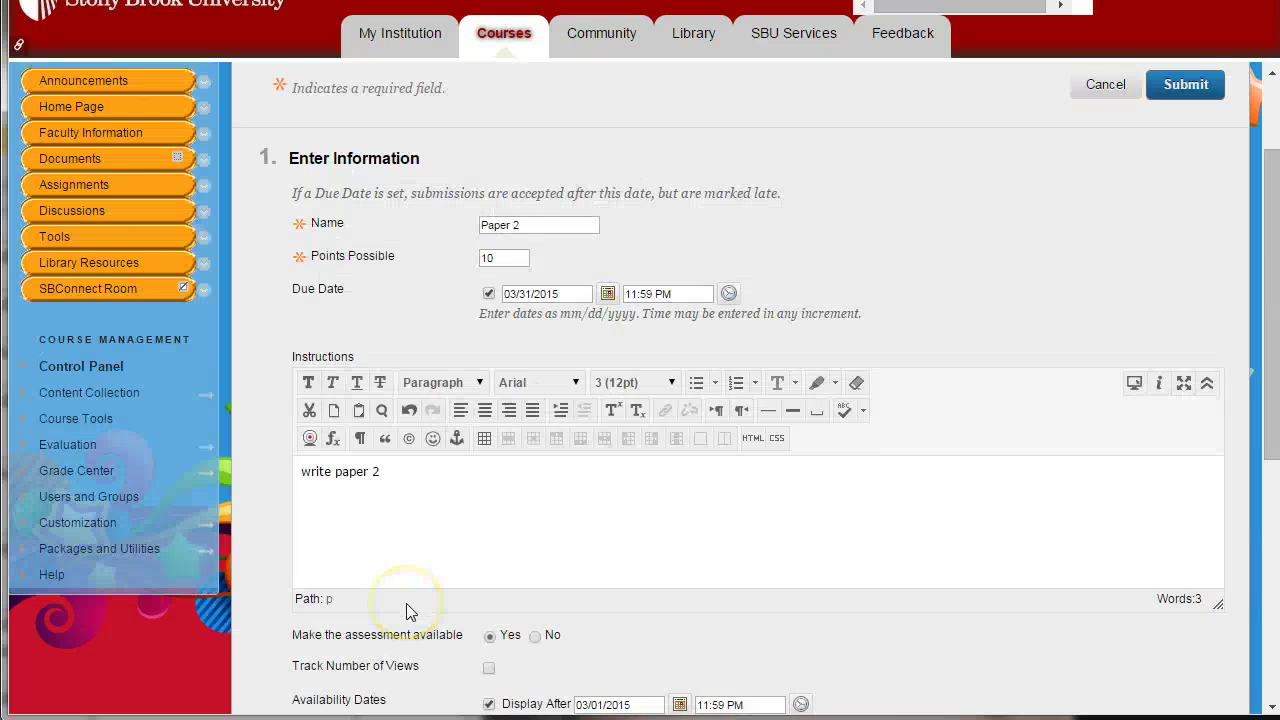
{"action": "scroll", "coordinate": [408, 610], "scroll_direction": "down", "scroll_amount": 6}
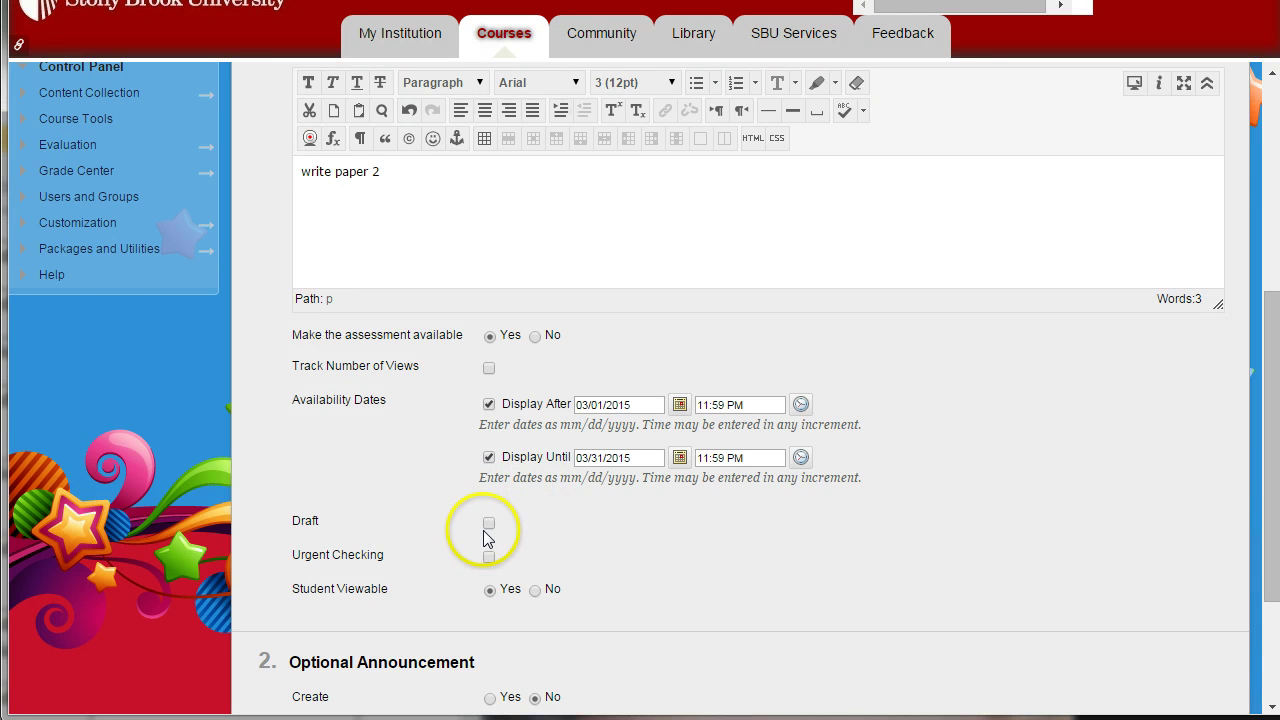
{"action": "scroll", "coordinate": [997, 451], "scroll_direction": "up", "scroll_amount": 3}
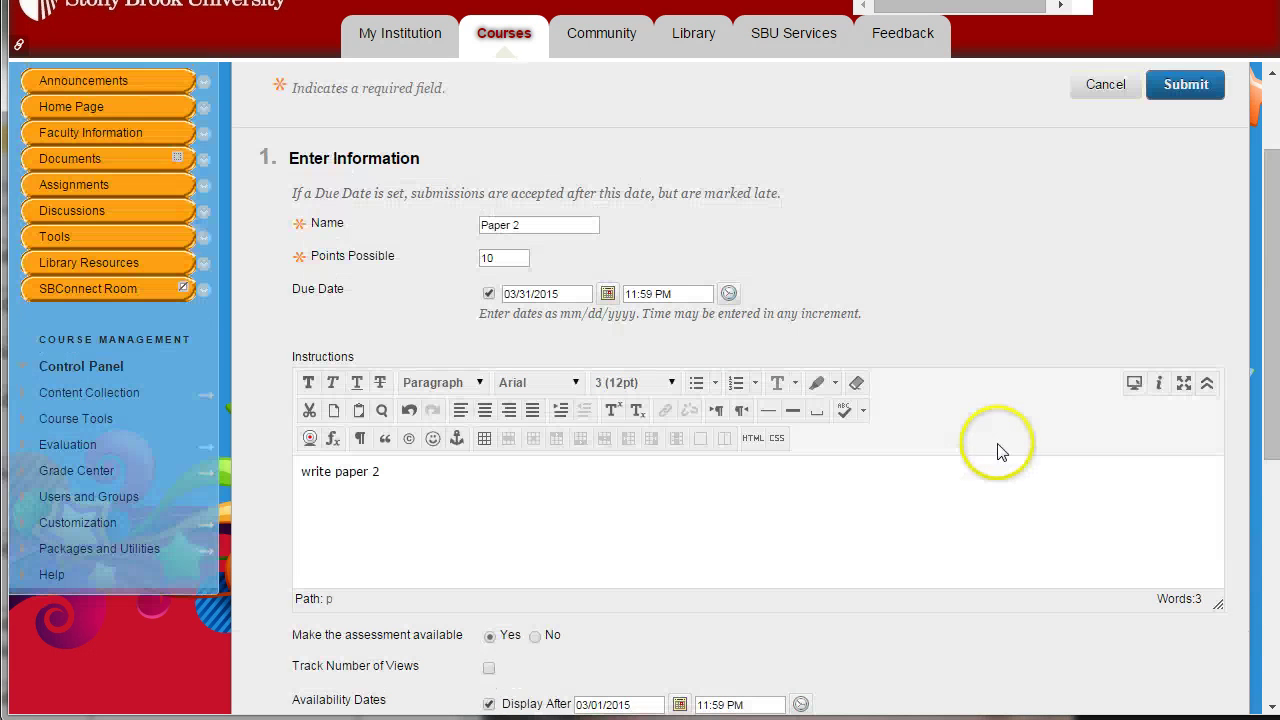
{"action": "scroll", "coordinate": [1000, 426], "scroll_direction": "down", "scroll_amount": 5}
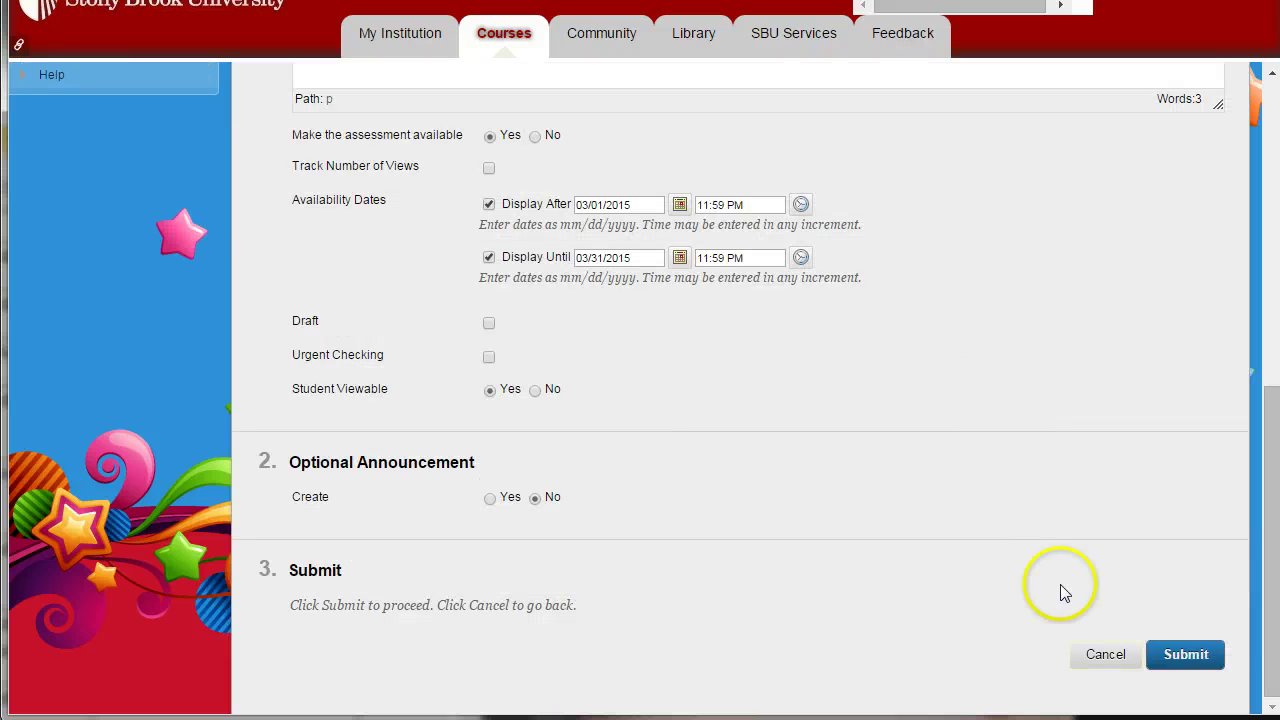
{"action": "left_click", "coordinate": [1185, 657]}
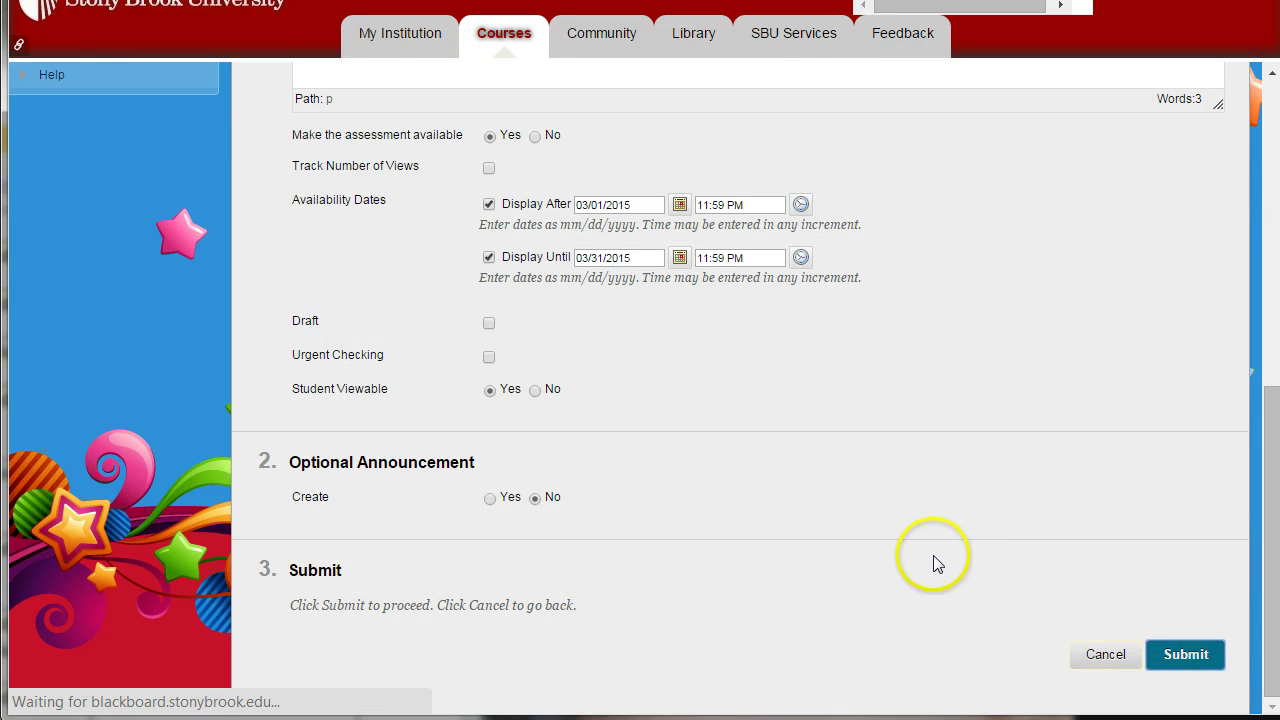
Move the Paper 2 SafeAssignment to the top of the Assignments list, above Paper.
{"action": "scroll", "coordinate": [905, 555], "scroll_direction": "down", "scroll_amount": 5}
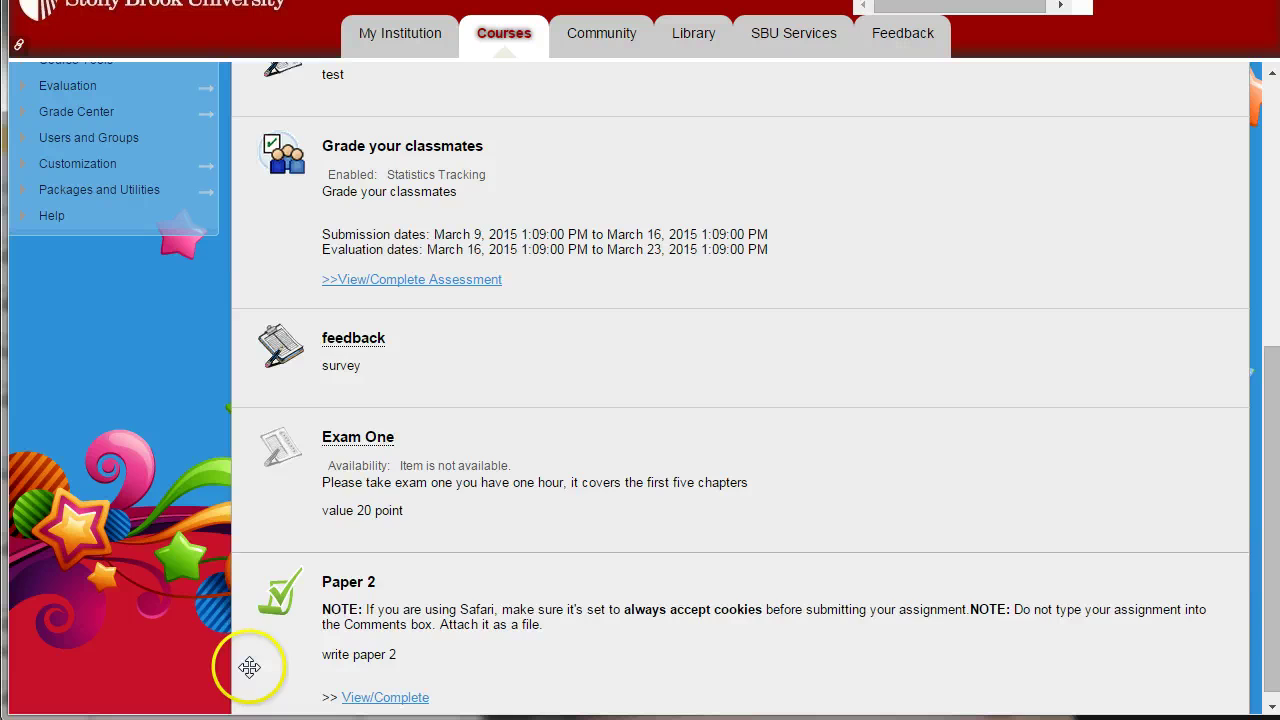
{"action": "left_click_drag", "start_coordinate": [243, 591], "coordinate": [308, 155]}
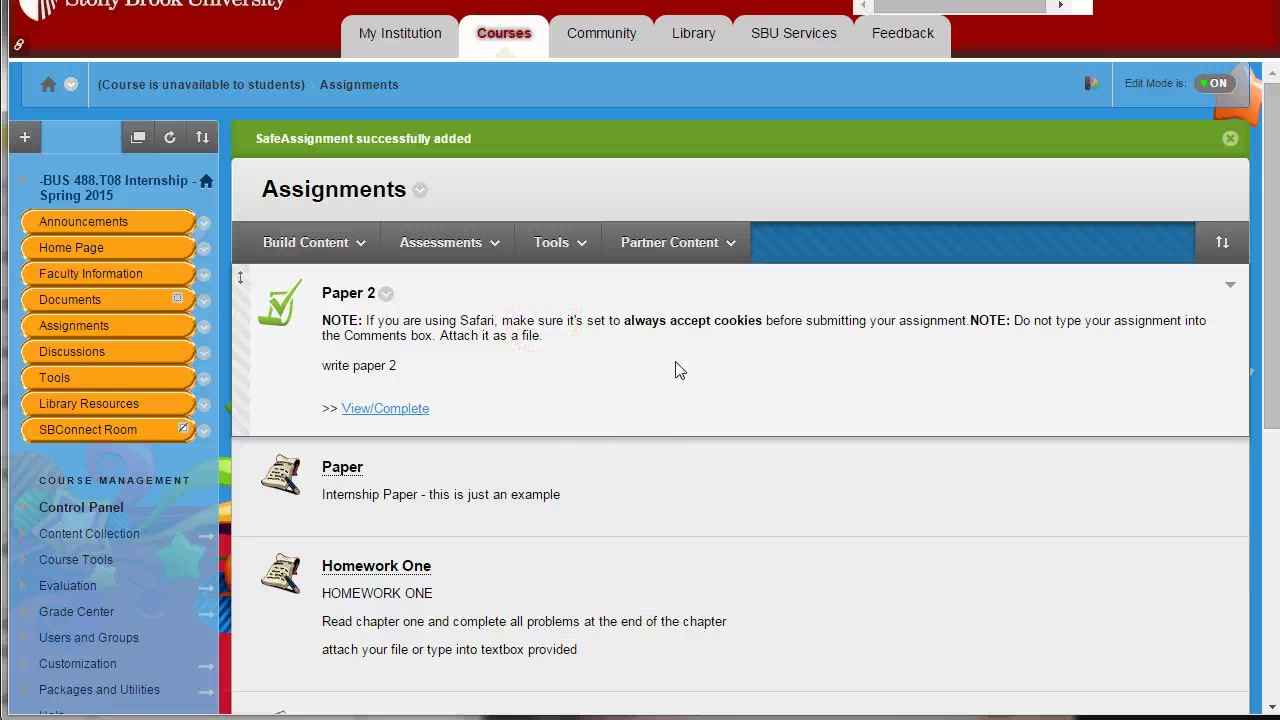
{"action": "left_click", "coordinate": [468, 248]}
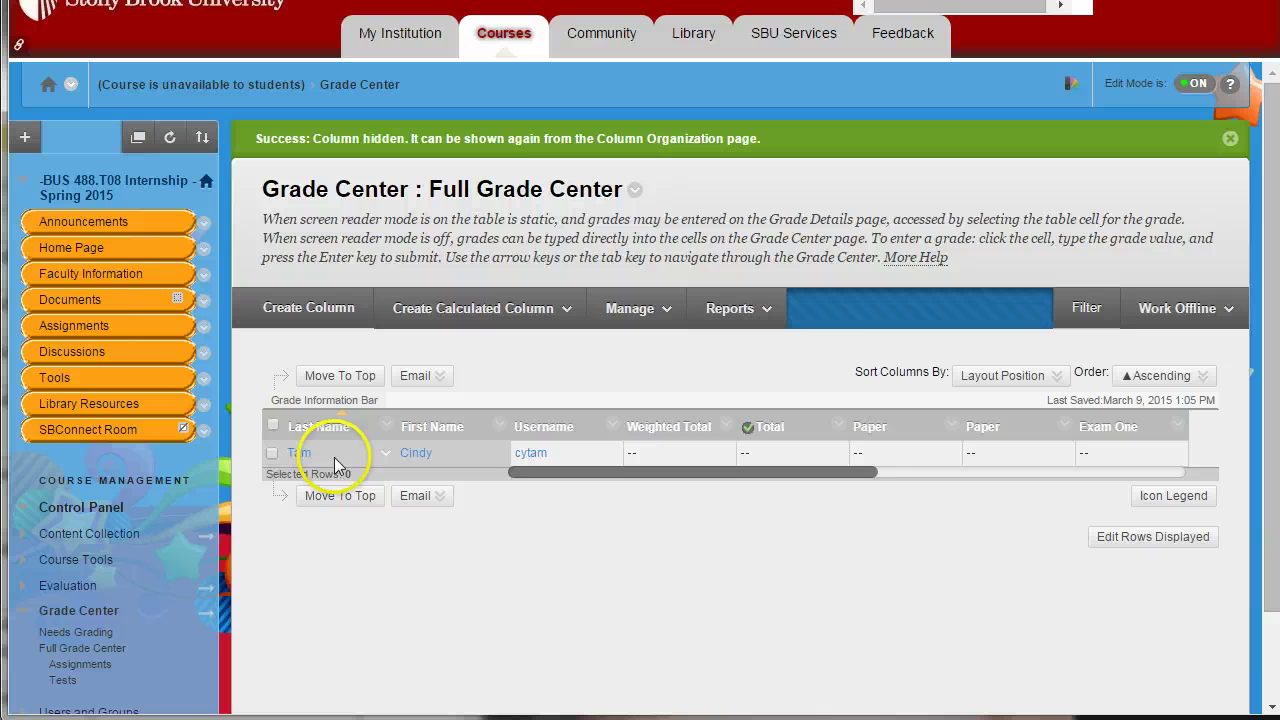
Reopen the Full Grade Center and hide the Username column from the instructor view.
{"action": "left_click", "coordinate": [67, 609]}
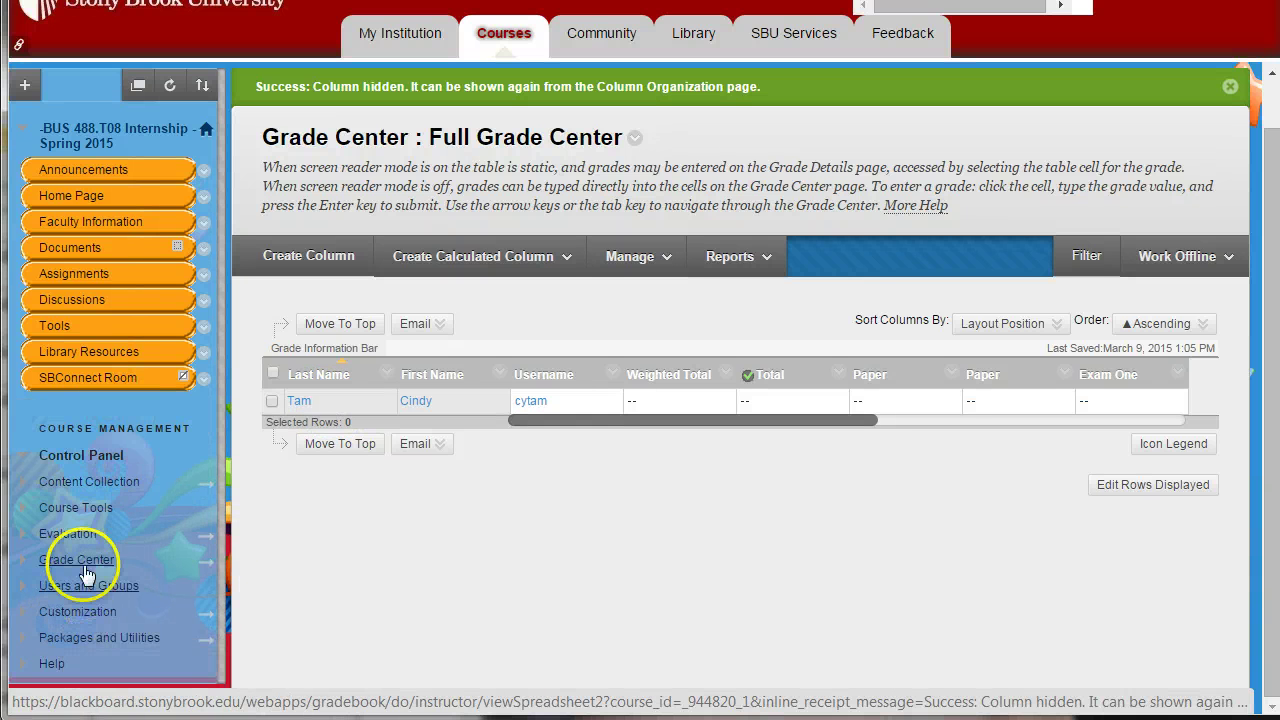
{"action": "left_click", "coordinate": [72, 560]}
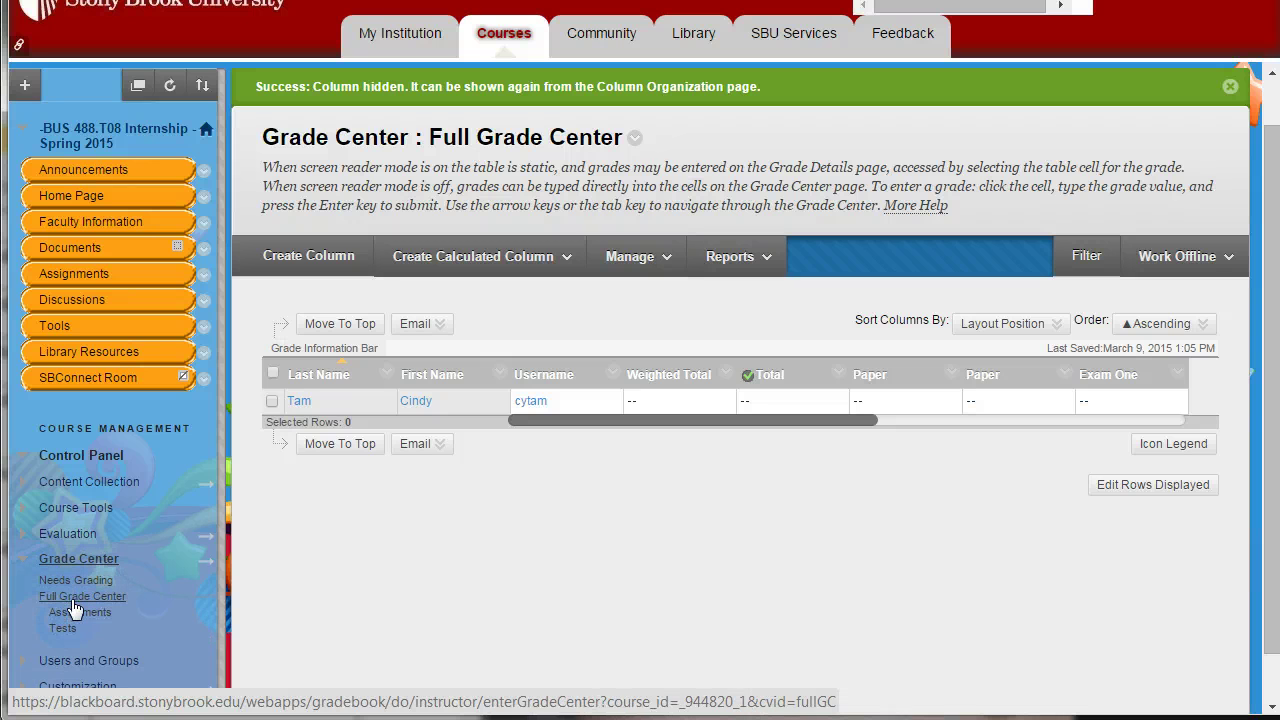
{"action": "left_click", "coordinate": [70, 597]}
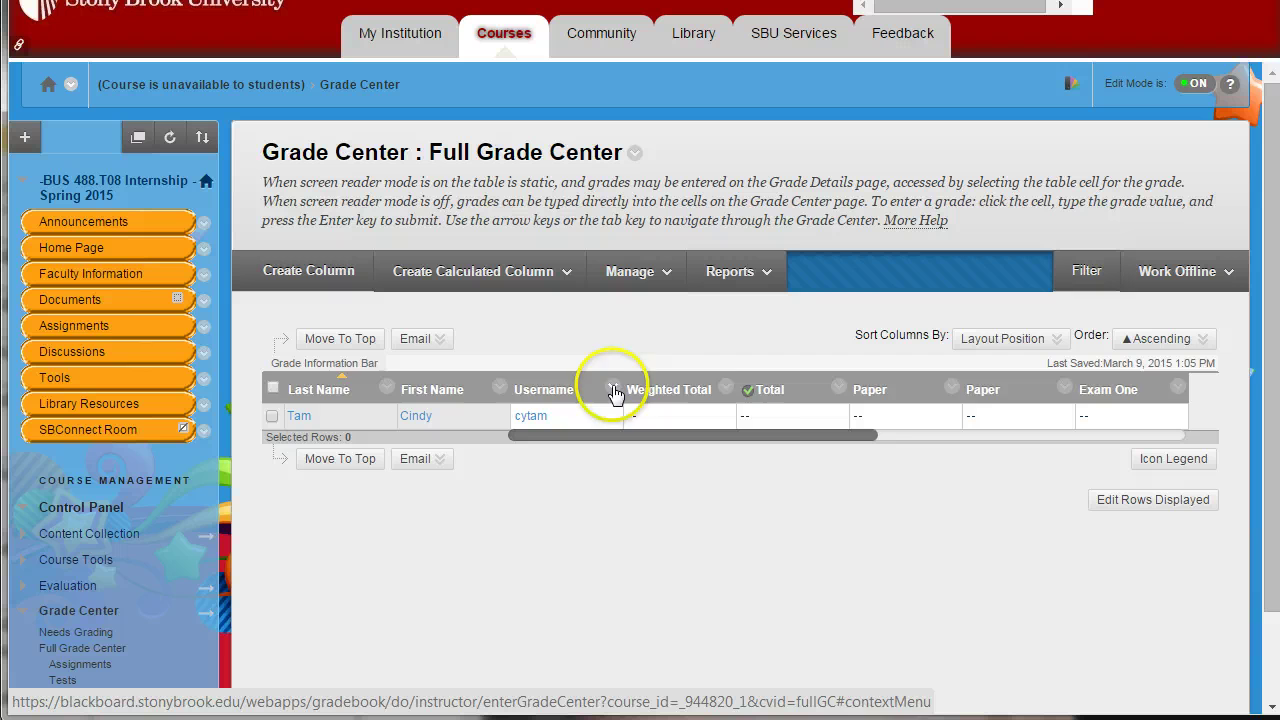
{"action": "left_click", "coordinate": [613, 390]}
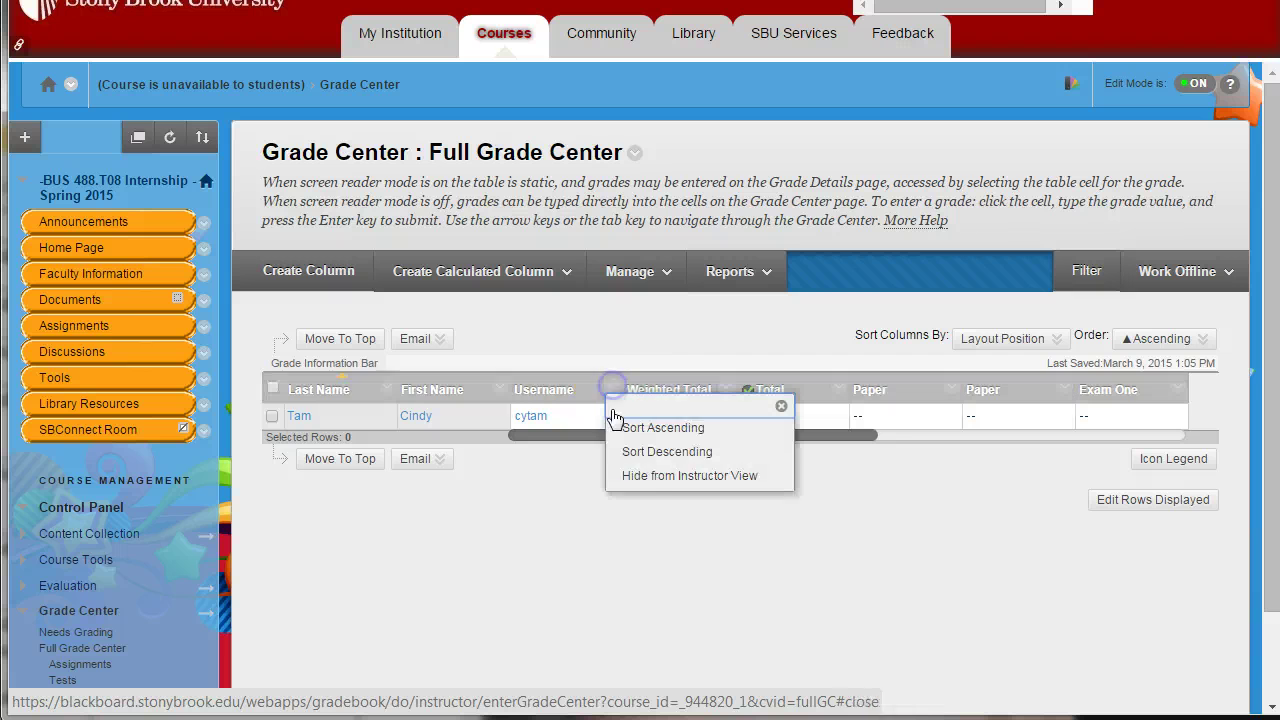
{"action": "left_click", "coordinate": [644, 476]}
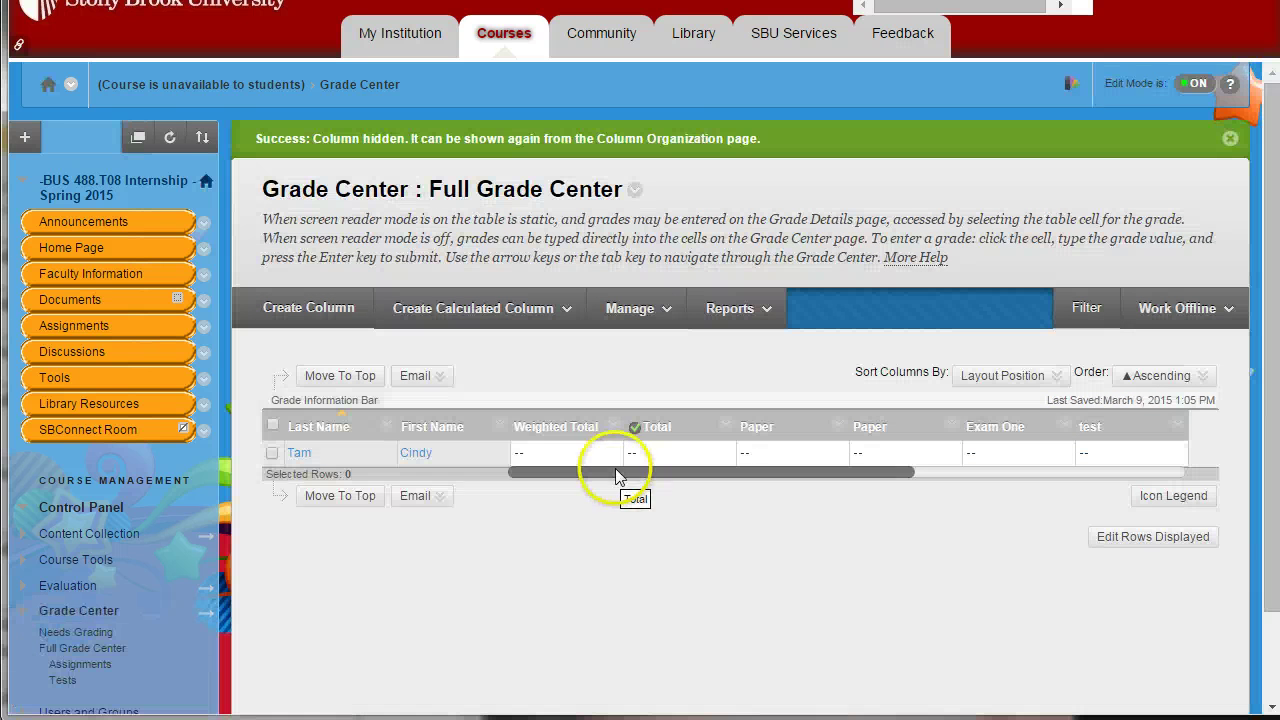
Delete the Weighted Total column from the Full Grade Center and confirm the deletion.
{"action": "left_click", "coordinate": [611, 429]}
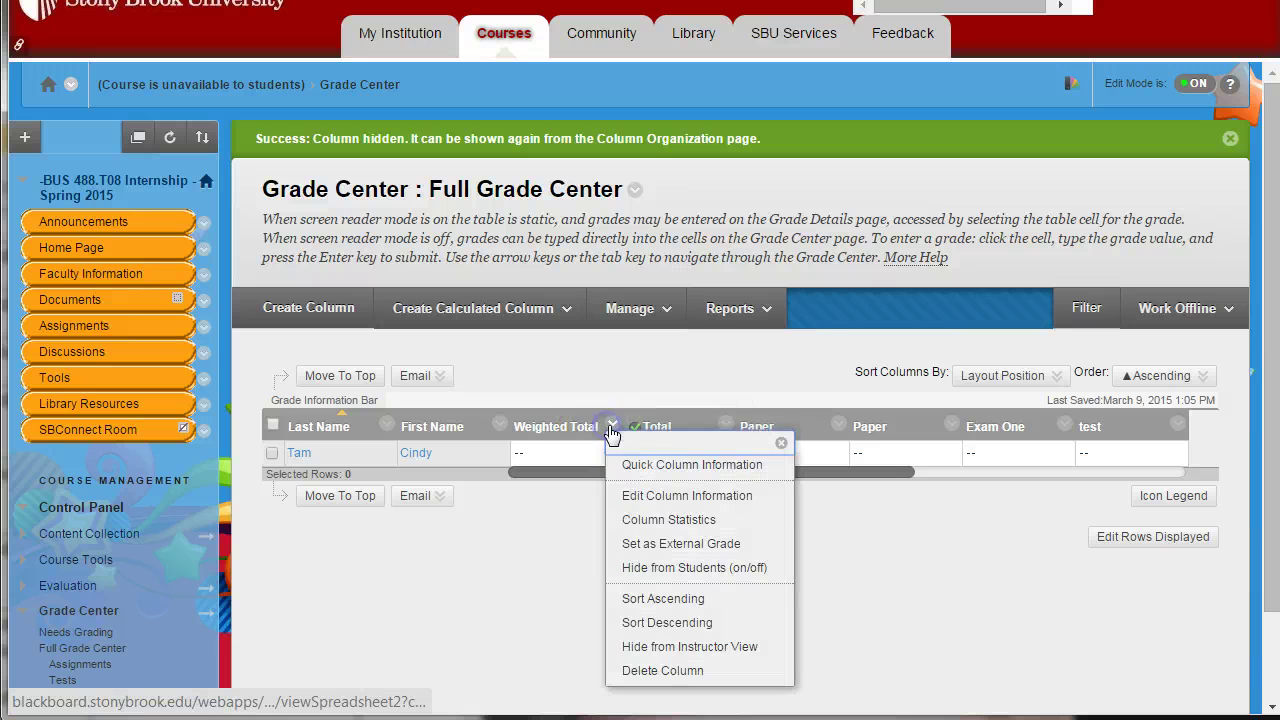
{"action": "left_click", "coordinate": [626, 566]}
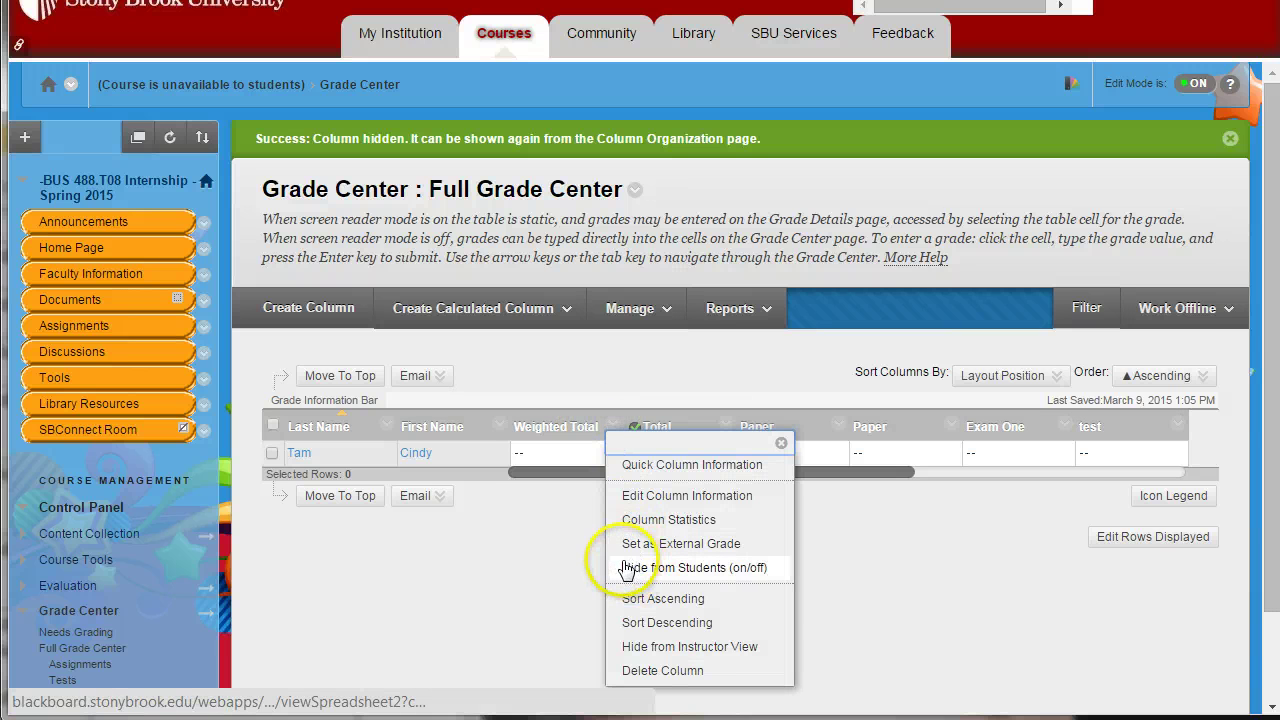
{"action": "left_click_drag", "start_coordinate": [626, 568], "coordinate": [638, 645]}
{"action": "left_click", "coordinate": [645, 671]}
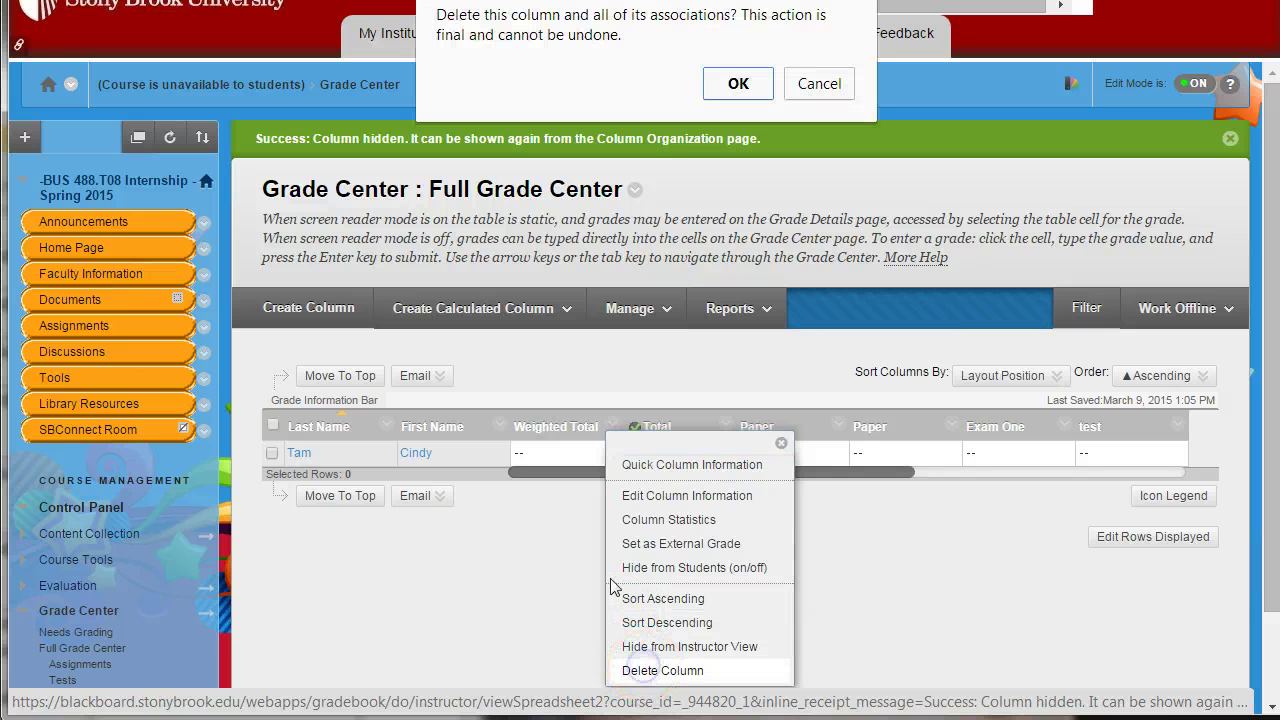
{"action": "left_click", "coordinate": [720, 84]}
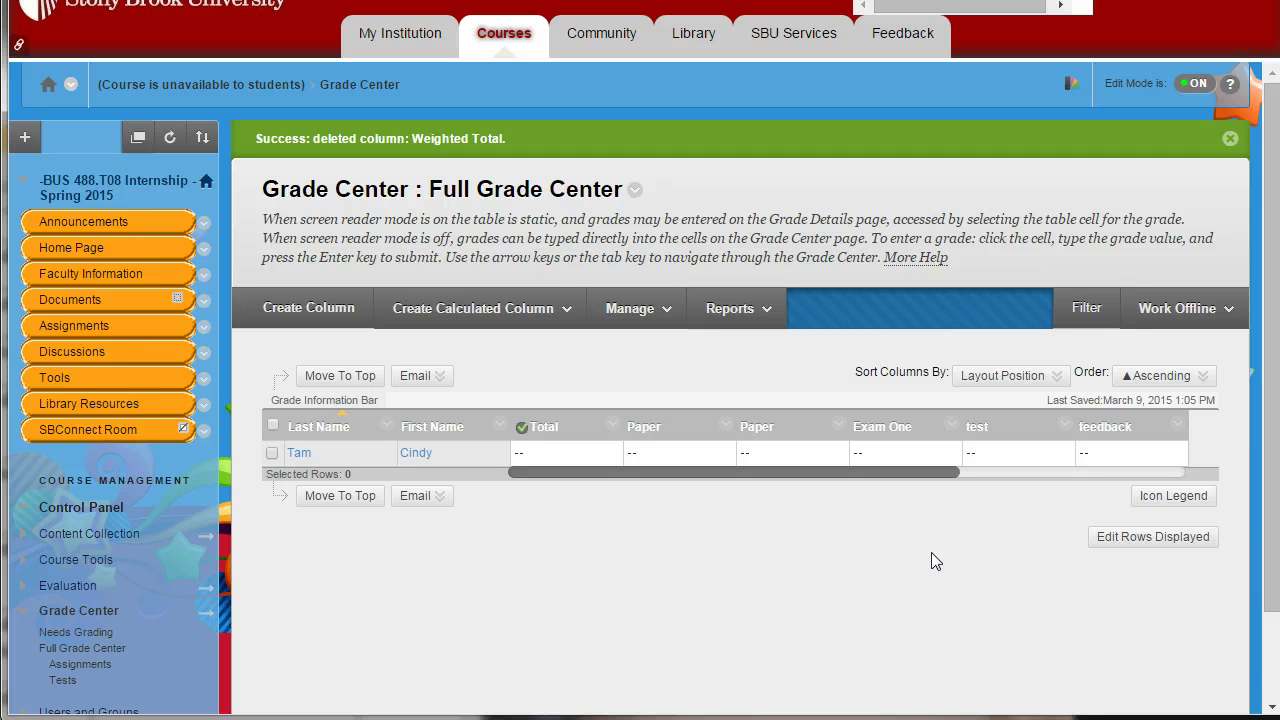
Examine the column options for the Paper columns and the grade options for the student's cell in the first Paper column.
{"action": "left_click", "coordinate": [837, 426]}
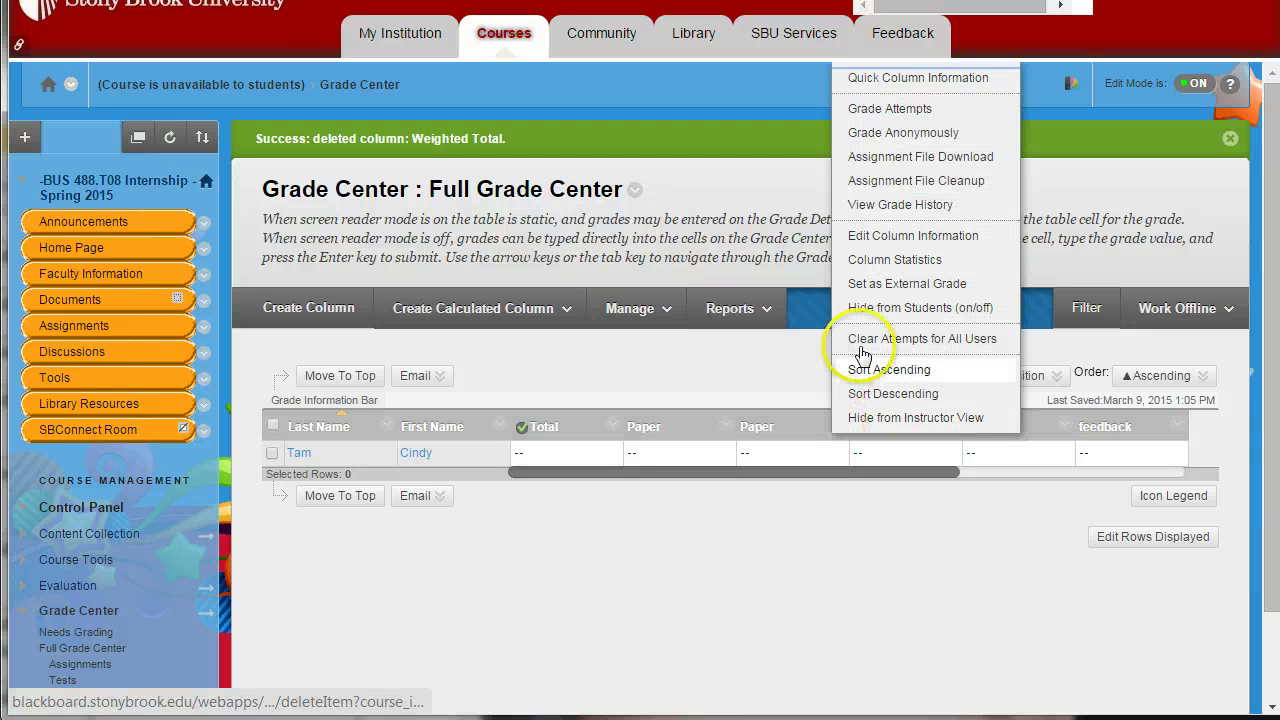
{"action": "left_click", "coordinate": [965, 181]}
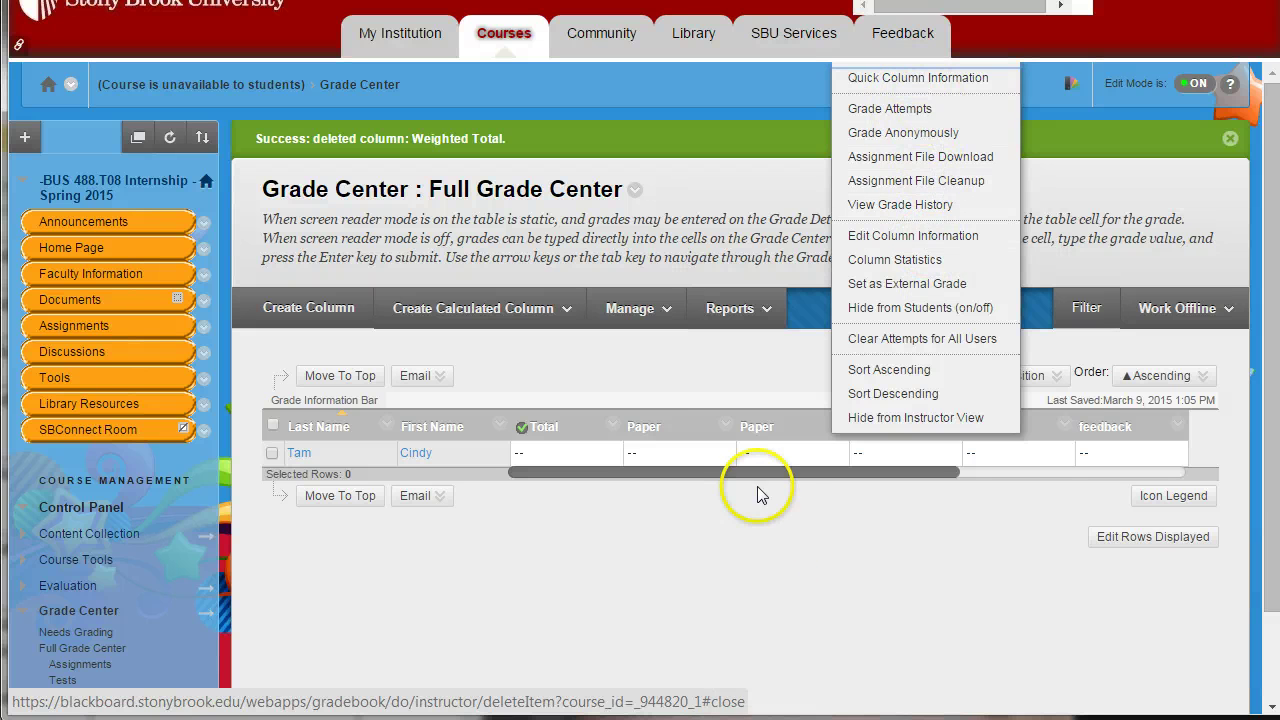
{"action": "left_click", "coordinate": [722, 428]}
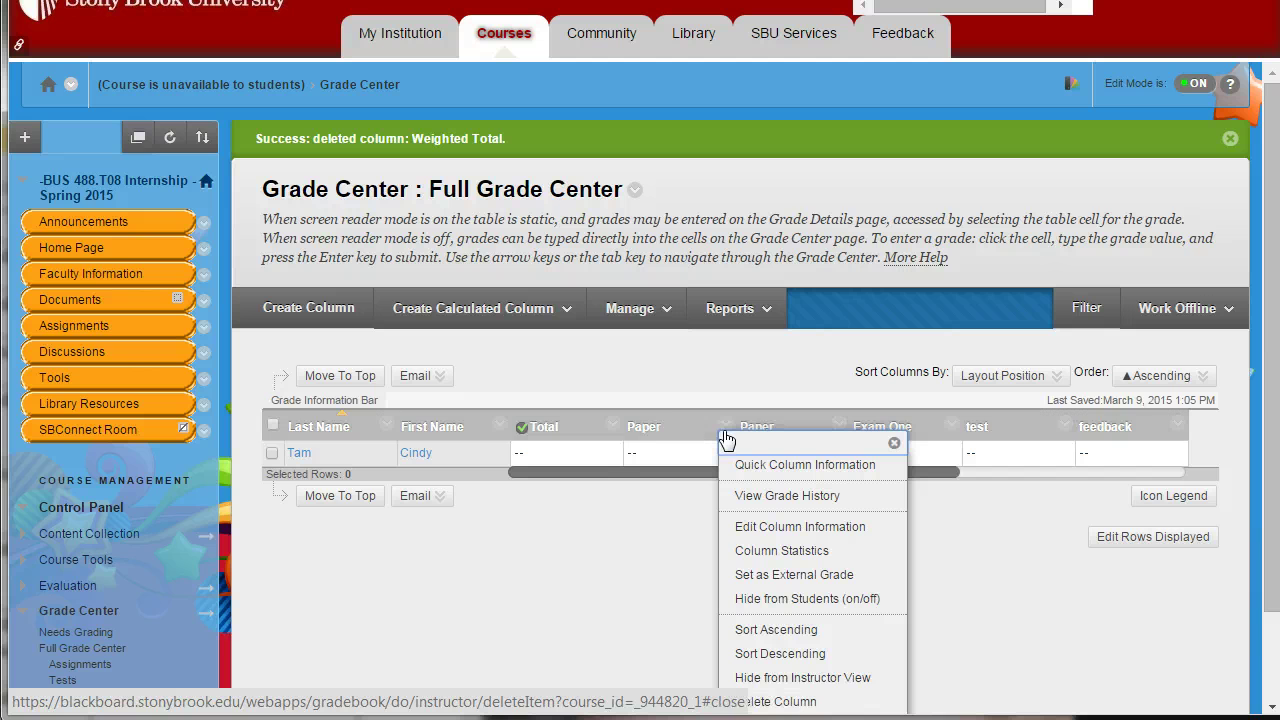
{"action": "left_click", "coordinate": [680, 452]}
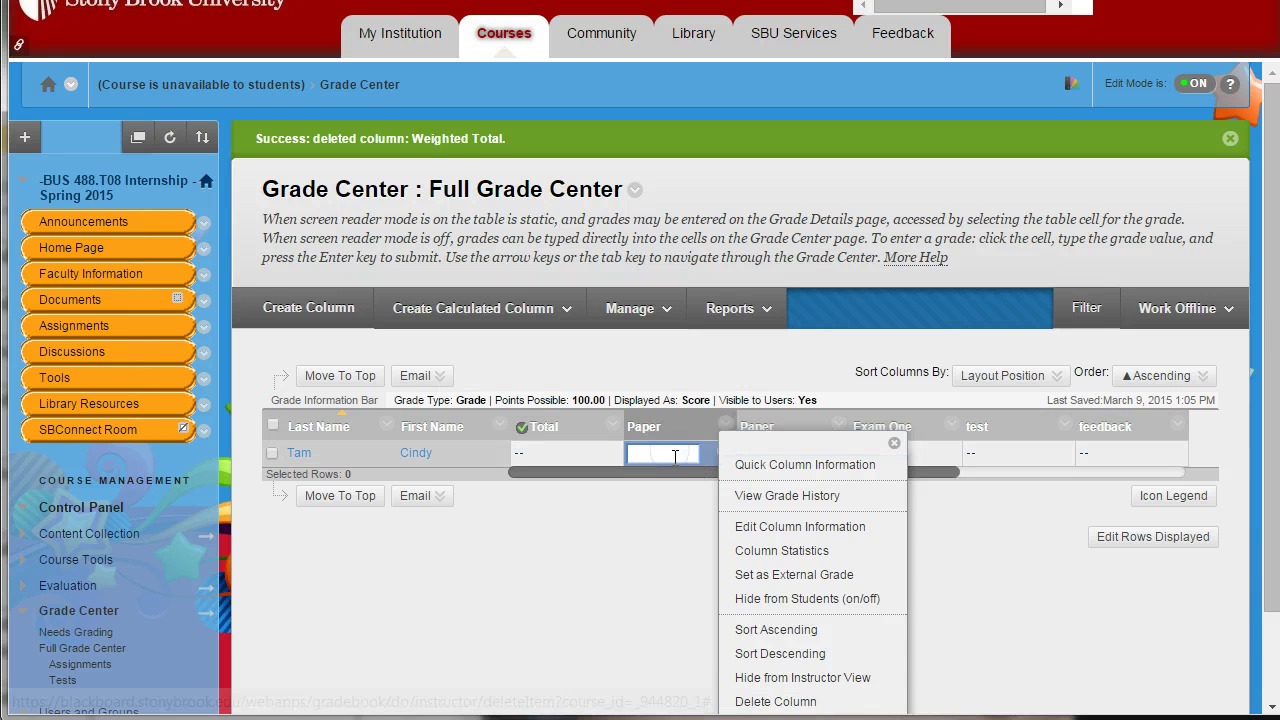
{"action": "left_click", "coordinate": [665, 455]}
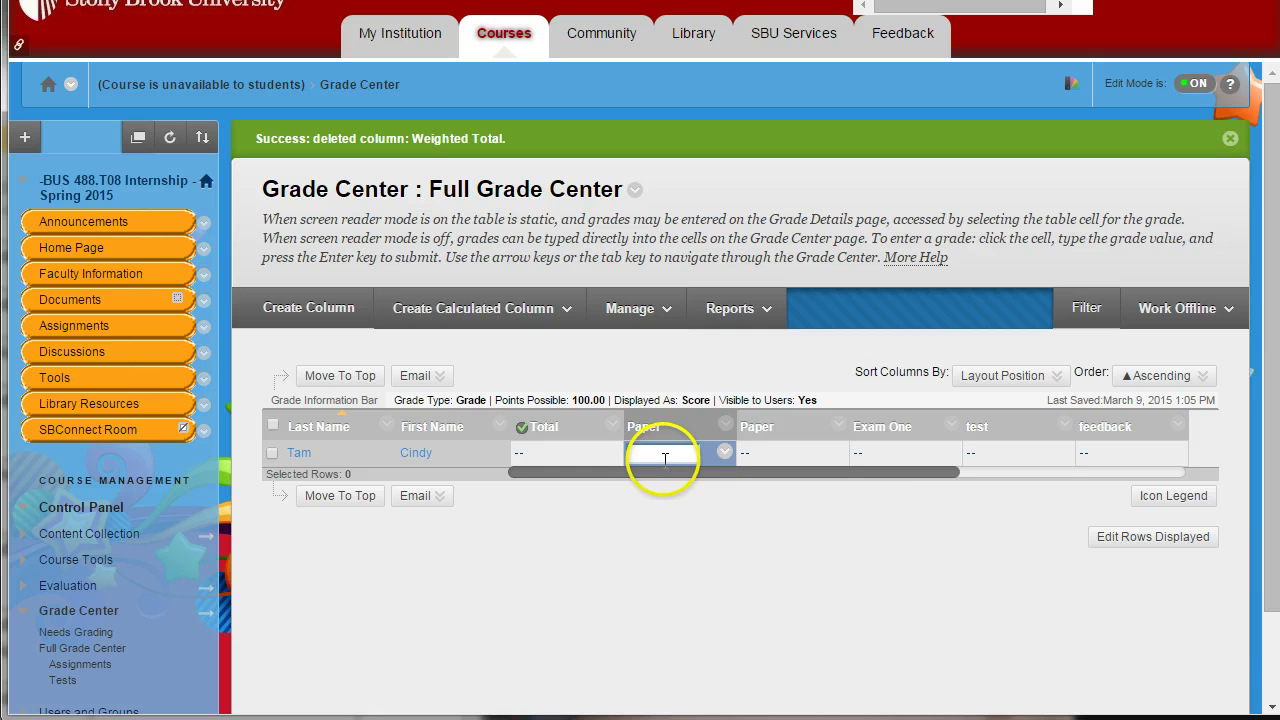
{"action": "left_click", "coordinate": [725, 453]}
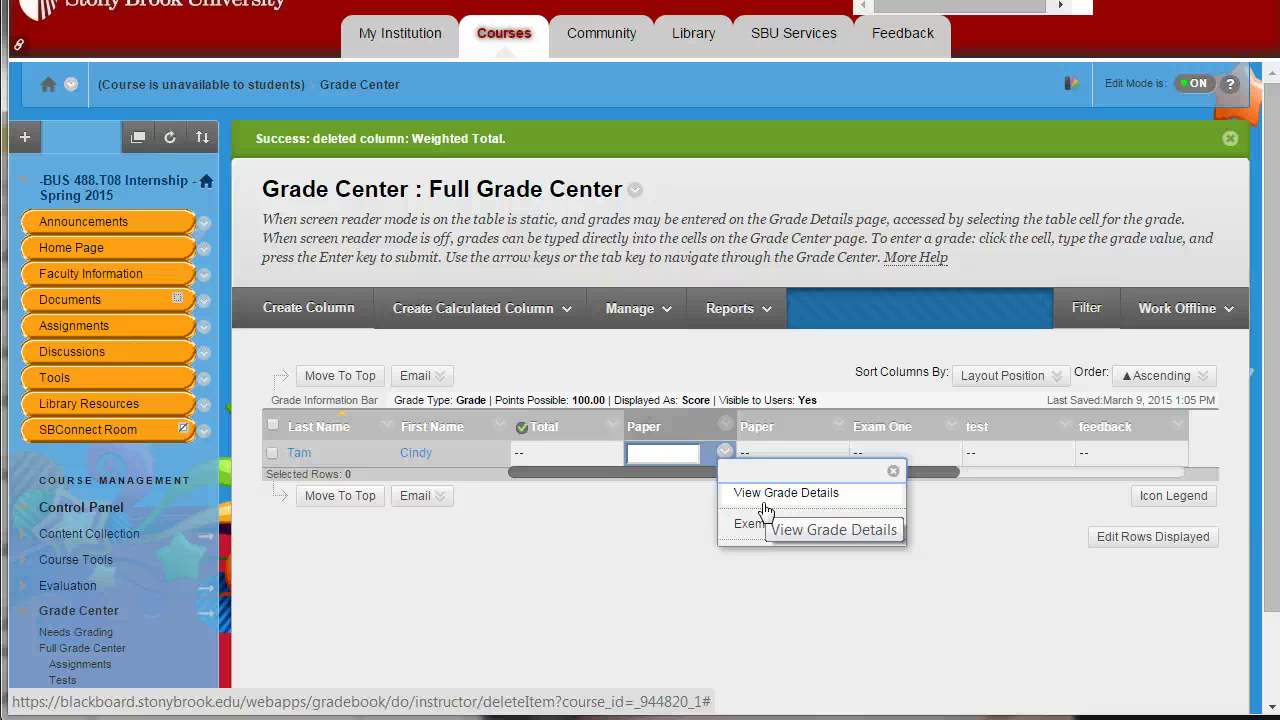
{"action": "left_click", "coordinate": [750, 500]}
{"action": "left_click", "coordinate": [591, 586]}
View the Upload Grades page for working offline, and return to the Full Grade Center without uploading.
{"action": "left_click", "coordinate": [1195, 308]}
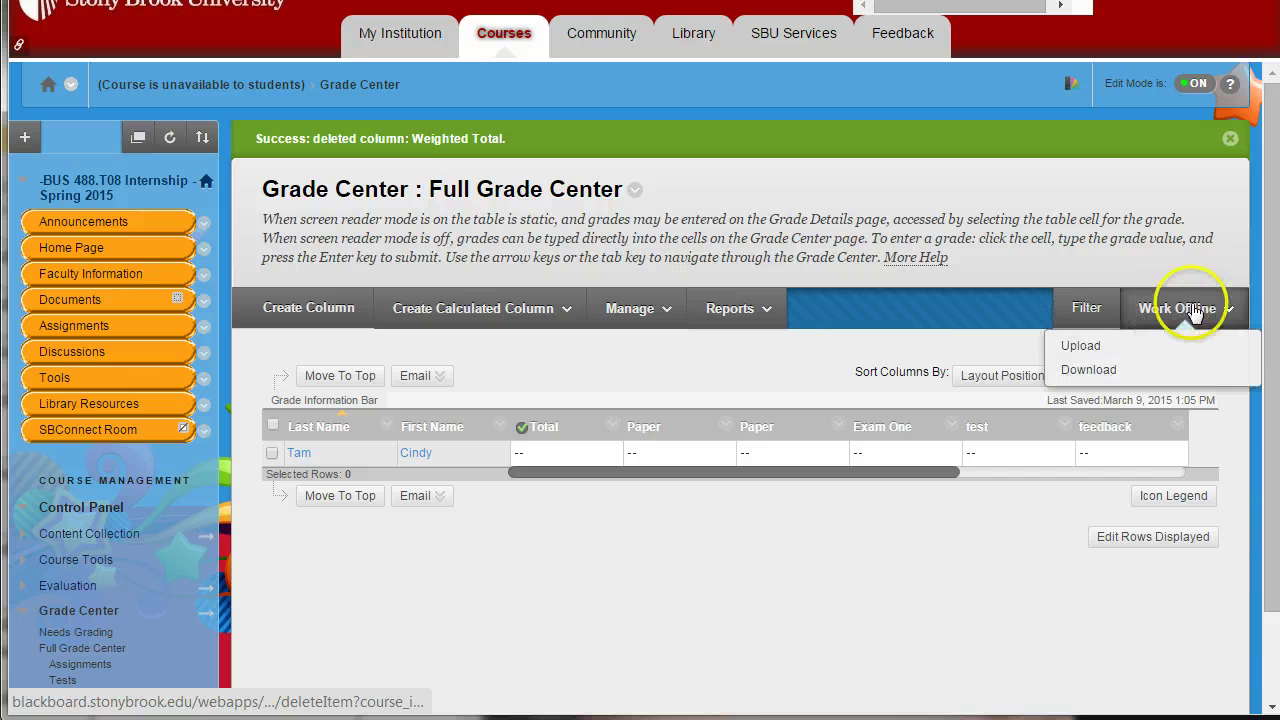
{"action": "left_click", "coordinate": [1080, 346]}
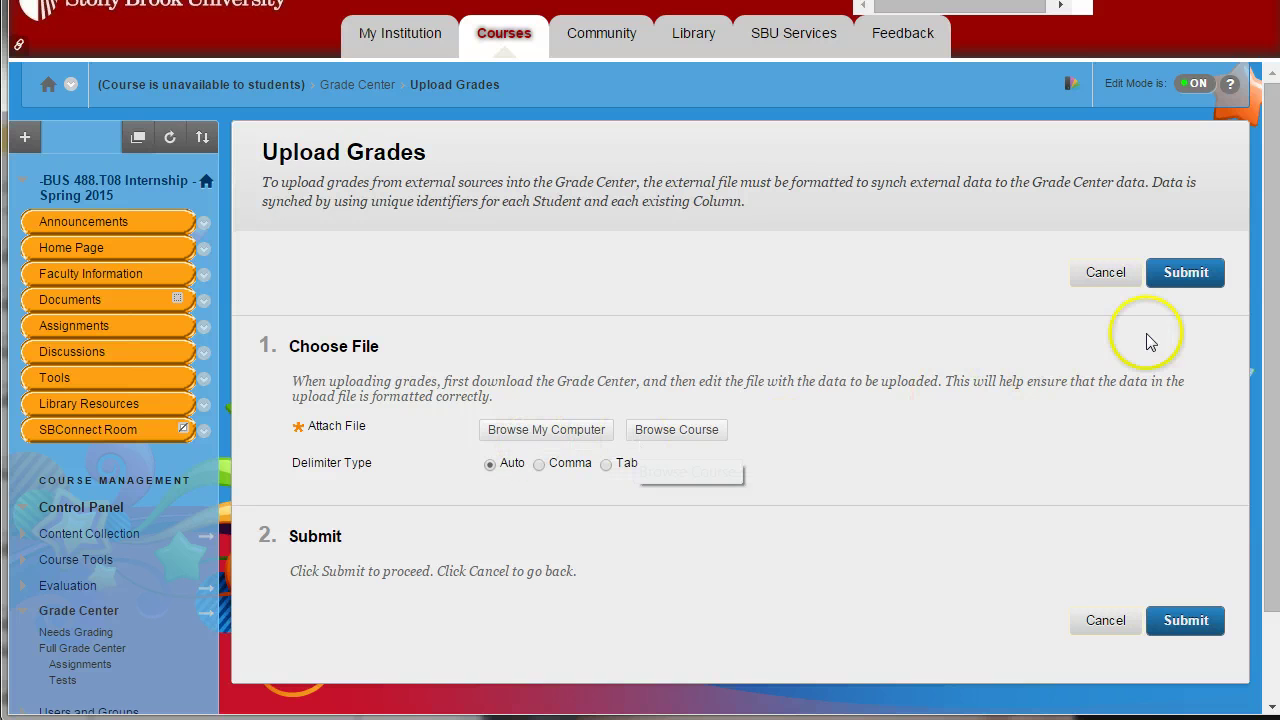
{"action": "left_click", "coordinate": [1104, 622]}
Prepare an offline download of the Full Grade Center data, tab-delimited and without hidden information.
{"action": "left_click", "coordinate": [1229, 275]}
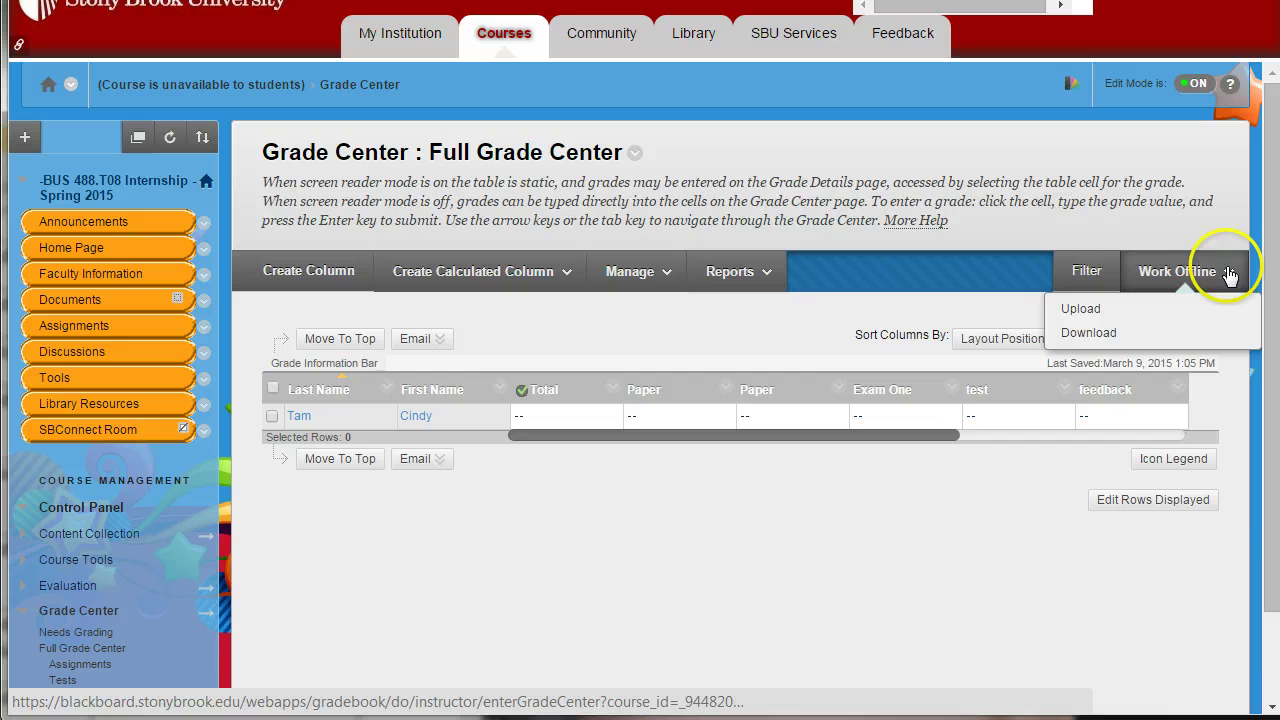
{"action": "left_click", "coordinate": [1090, 332]}
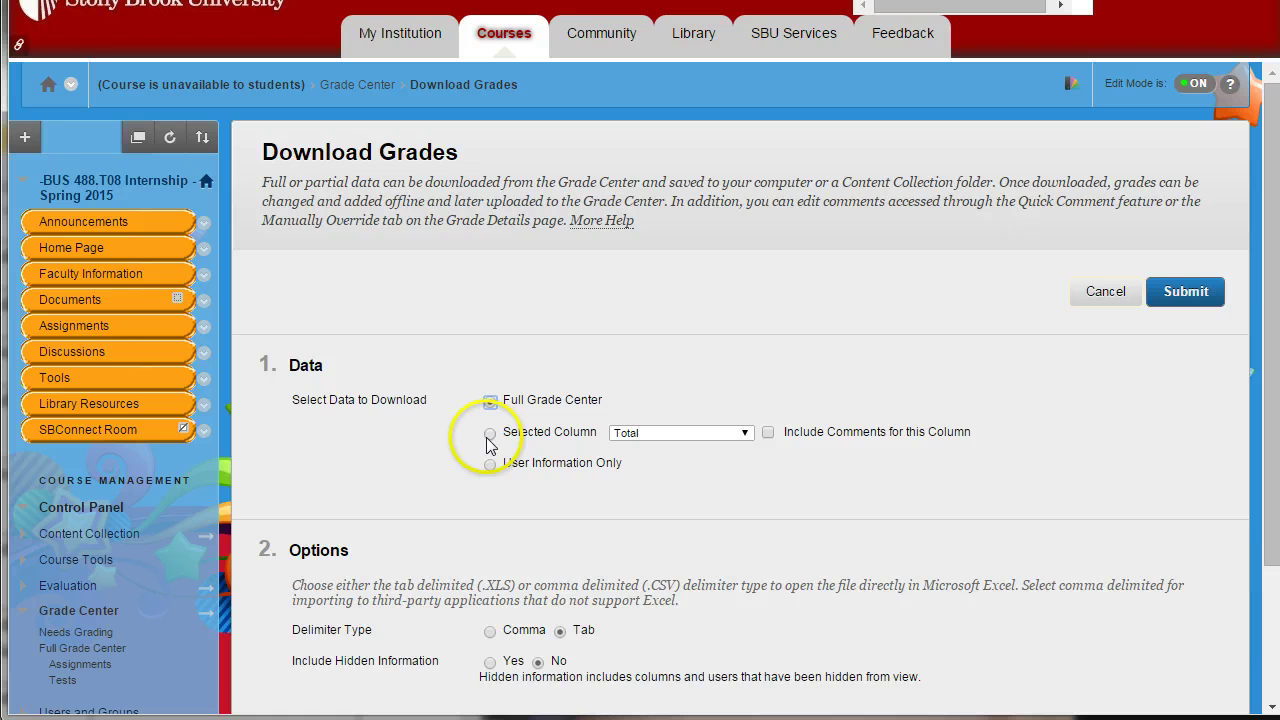
{"action": "left_click", "coordinate": [488, 401]}
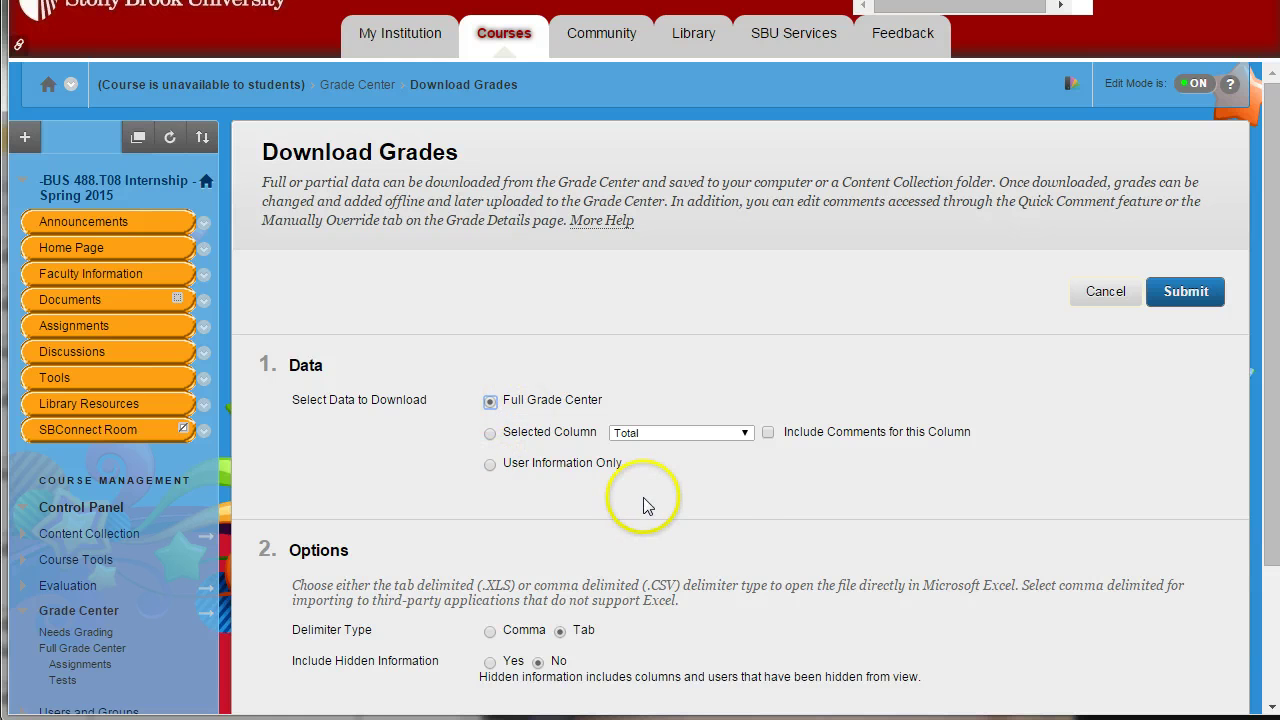
{"action": "scroll", "coordinate": [643, 497], "scroll_direction": "down", "scroll_amount": 2}
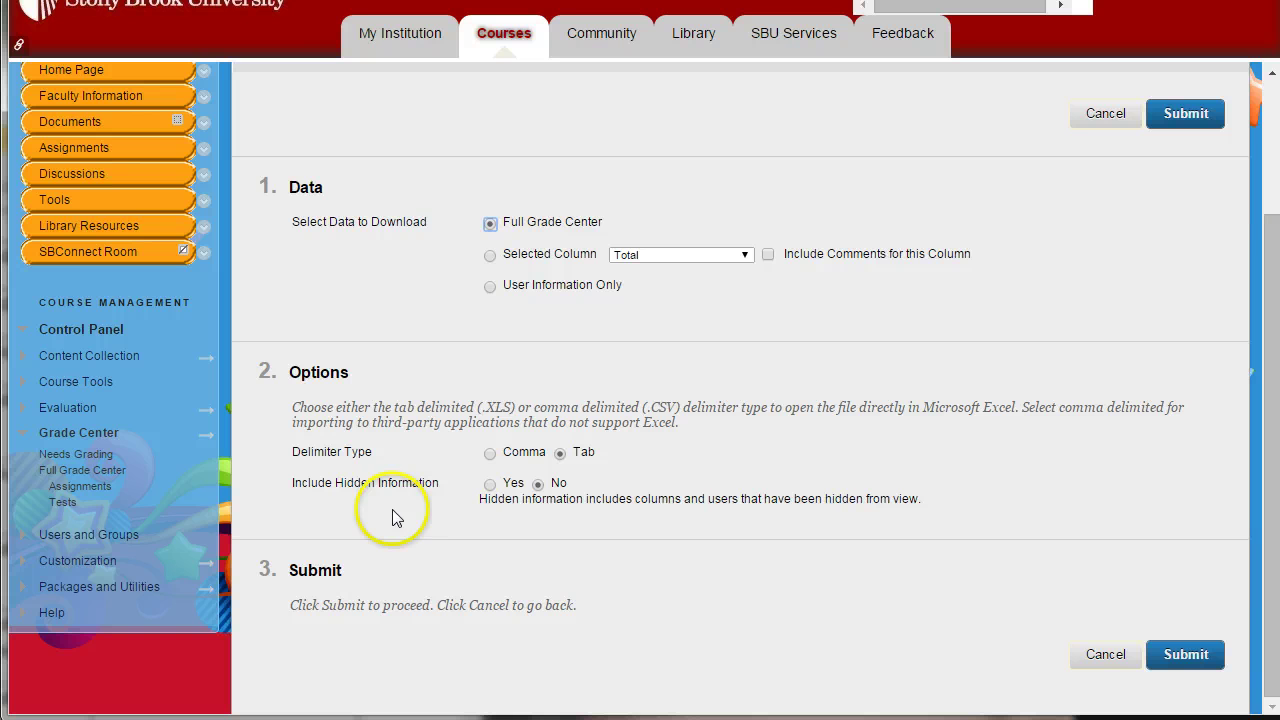
{"action": "scroll", "coordinate": [899, 552], "scroll_direction": "up", "scroll_amount": 2}
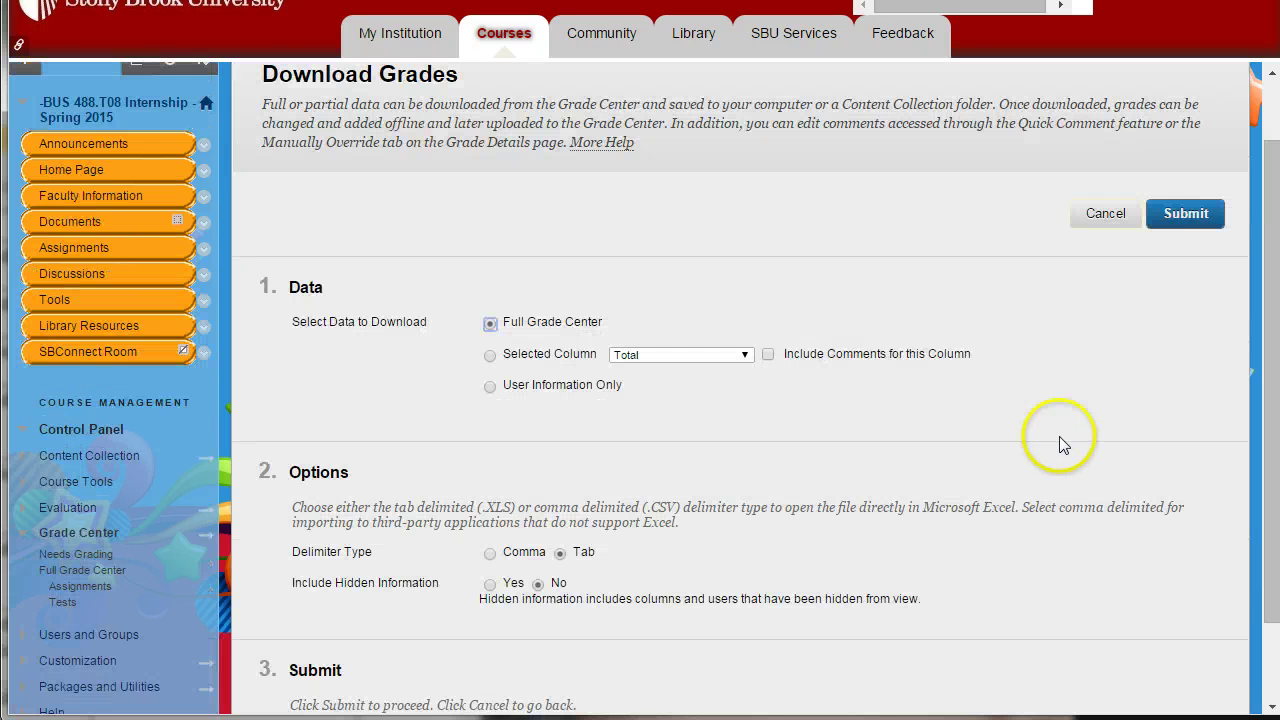
{"action": "left_click", "coordinate": [1188, 216]}
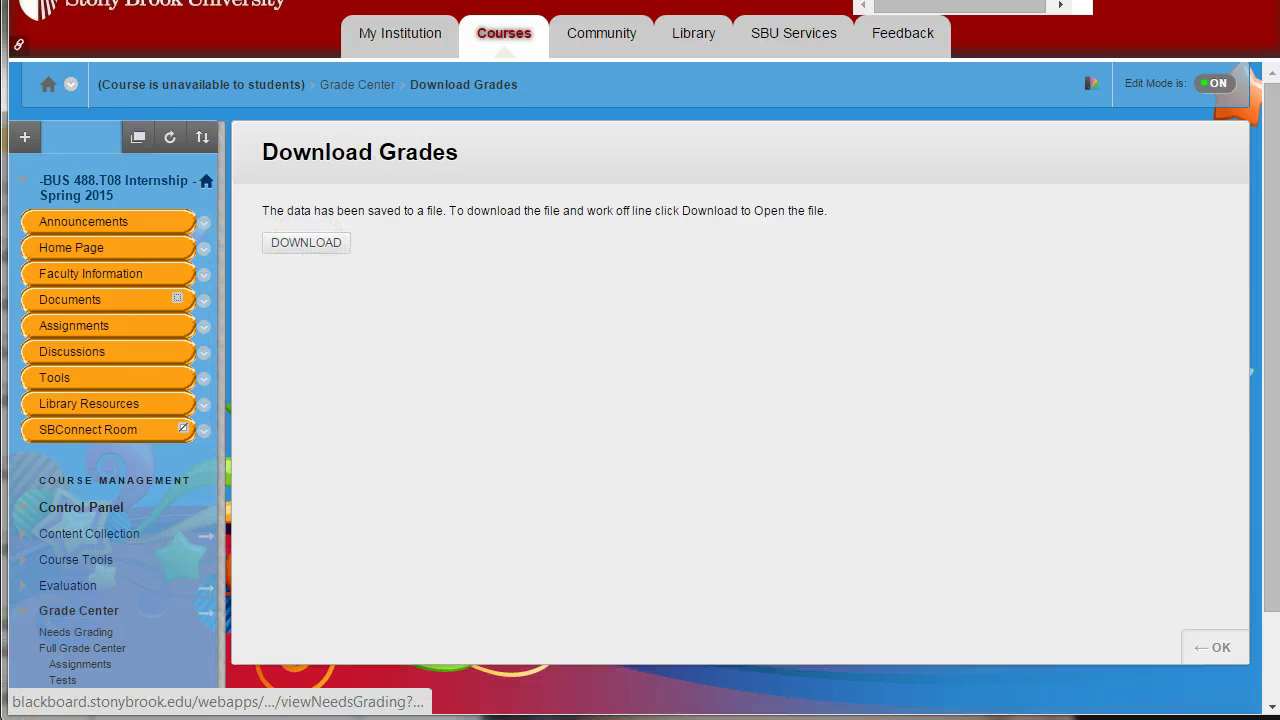
Try to download the prepared grades file, and return to the Full Grade Center.
{"action": "scroll", "coordinate": [303, 249], "scroll_direction": "down", "scroll_amount": 1}
{"action": "left_click", "coordinate": [305, 245]}
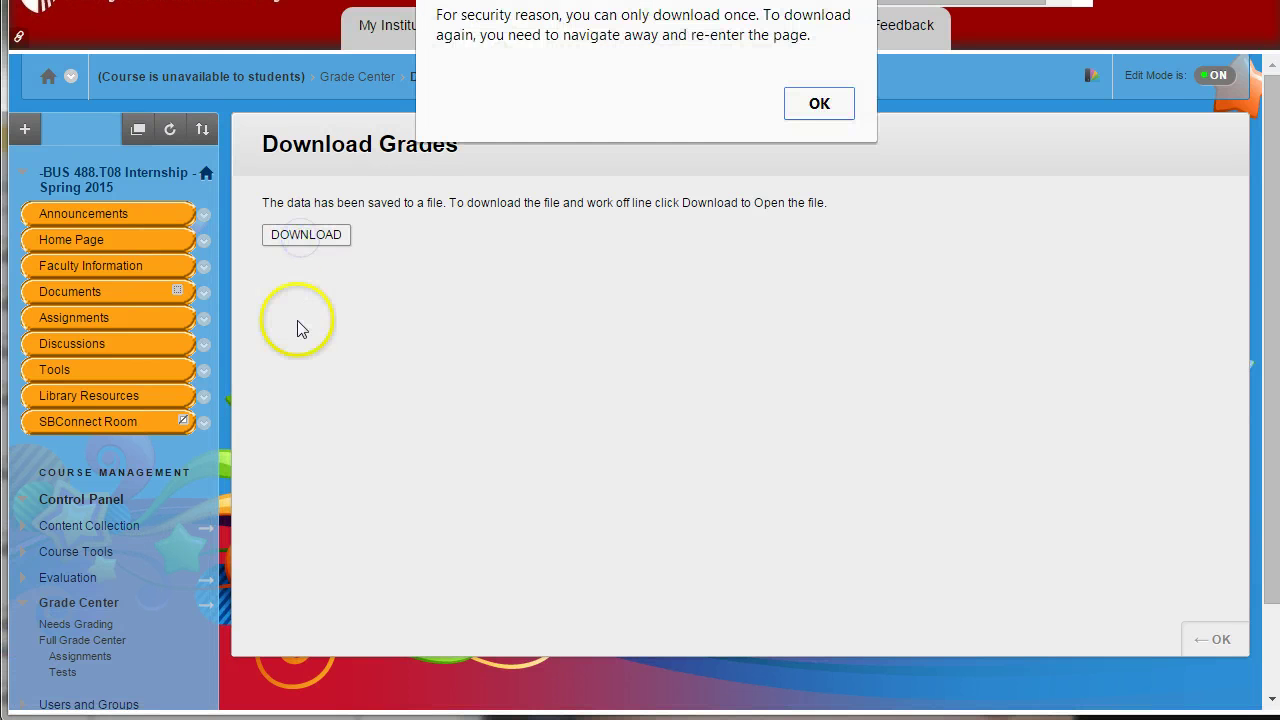
{"action": "left_click", "coordinate": [818, 106]}
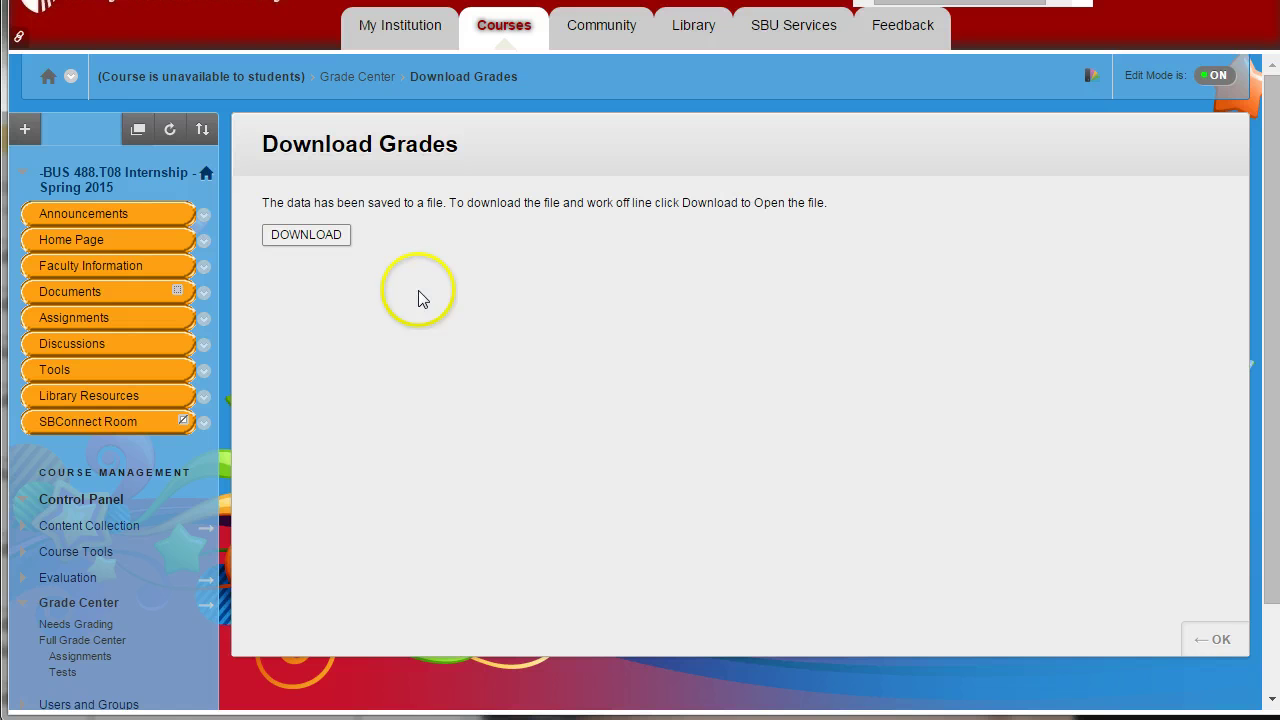
{"action": "left_click", "coordinate": [307, 240]}
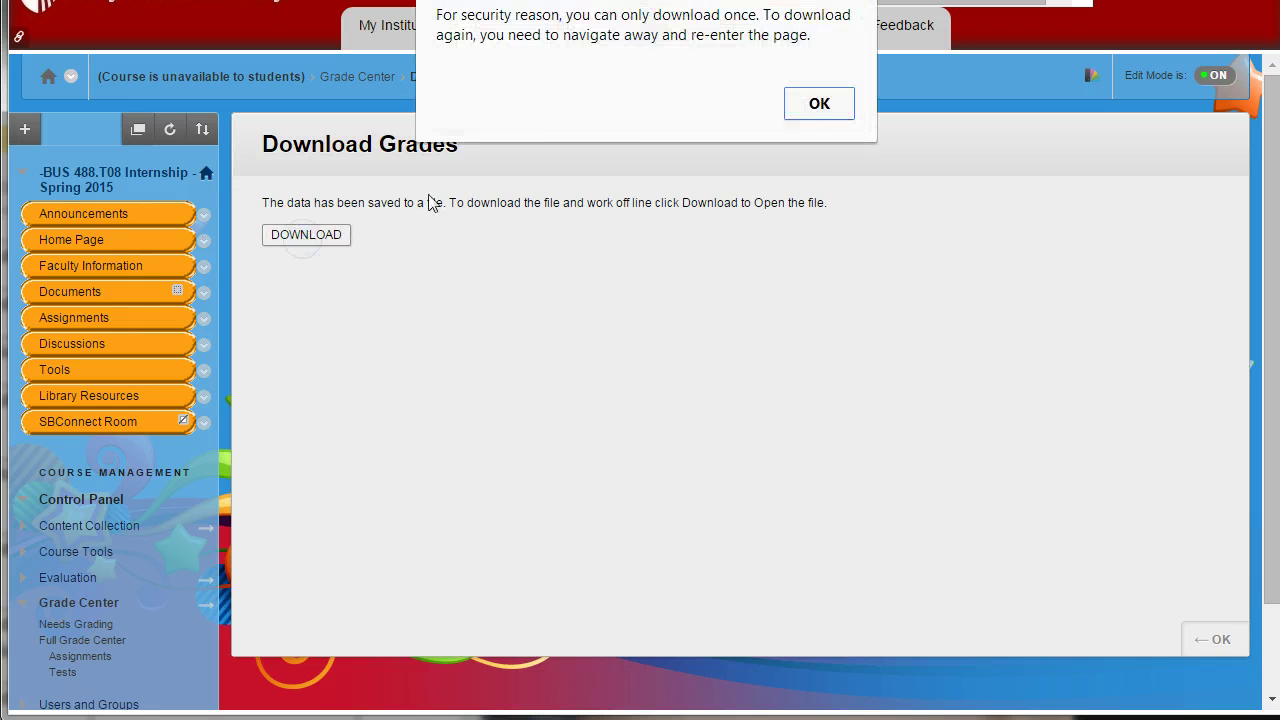
{"action": "left_click", "coordinate": [811, 104]}
{"action": "left_click", "coordinate": [1203, 634]}
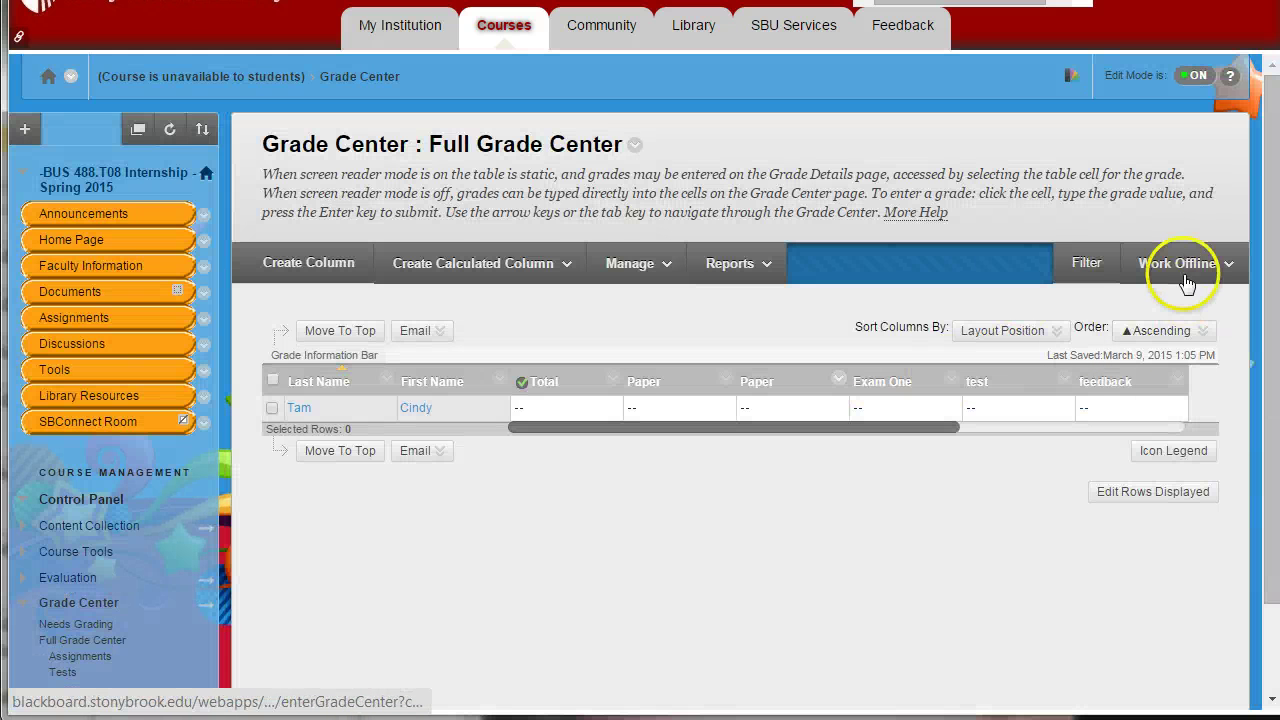
Generate the tab-delimited Full Grade Center download again and open the downloaded spreadsheet in Excel.
{"action": "left_click", "coordinate": [1226, 265]}
{"action": "left_click", "coordinate": [1088, 322]}
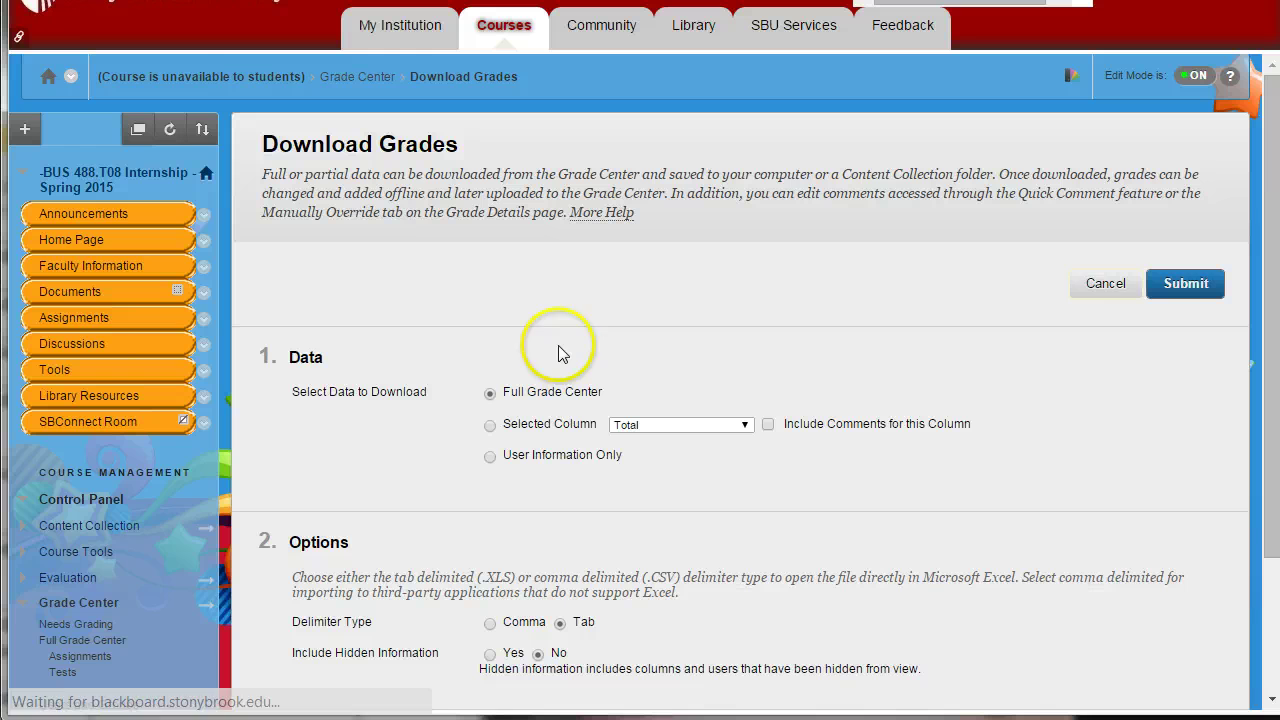
{"action": "scroll", "coordinate": [1066, 486], "scroll_direction": "down", "scroll_amount": 2}
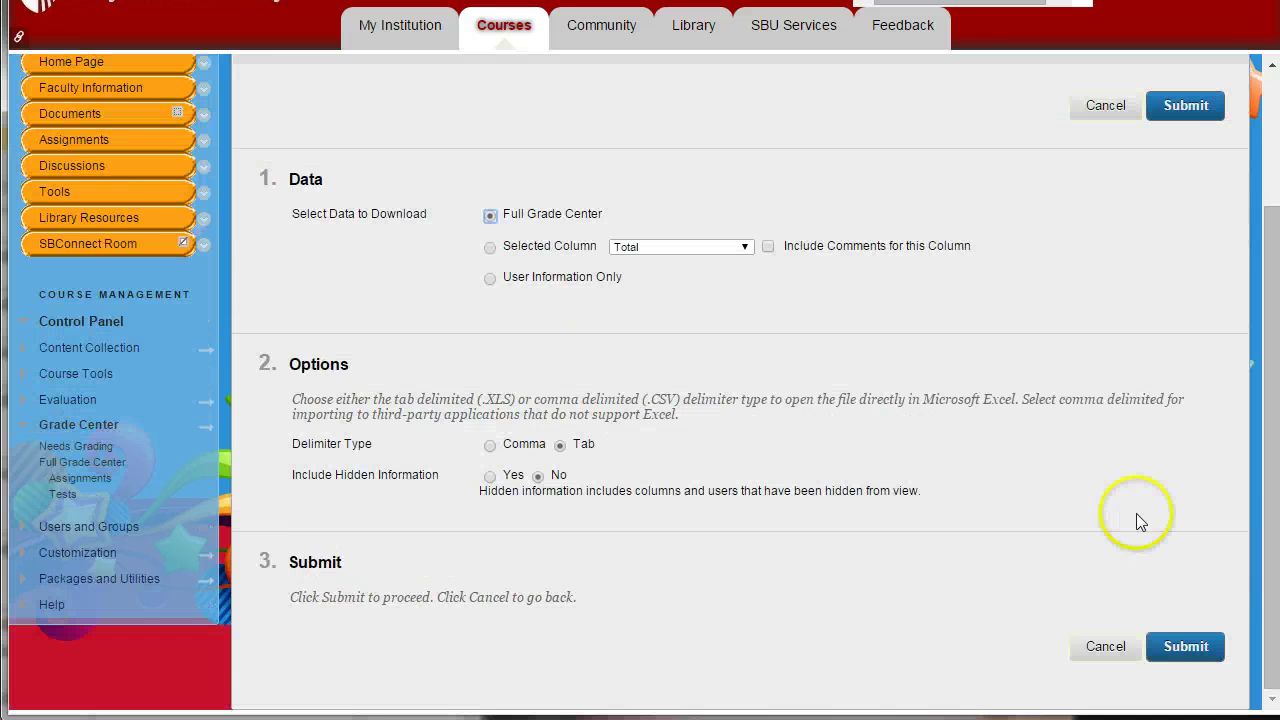
{"action": "scroll", "coordinate": [1137, 520], "scroll_direction": "up", "scroll_amount": 1}
{"action": "left_click", "coordinate": [1178, 208]}
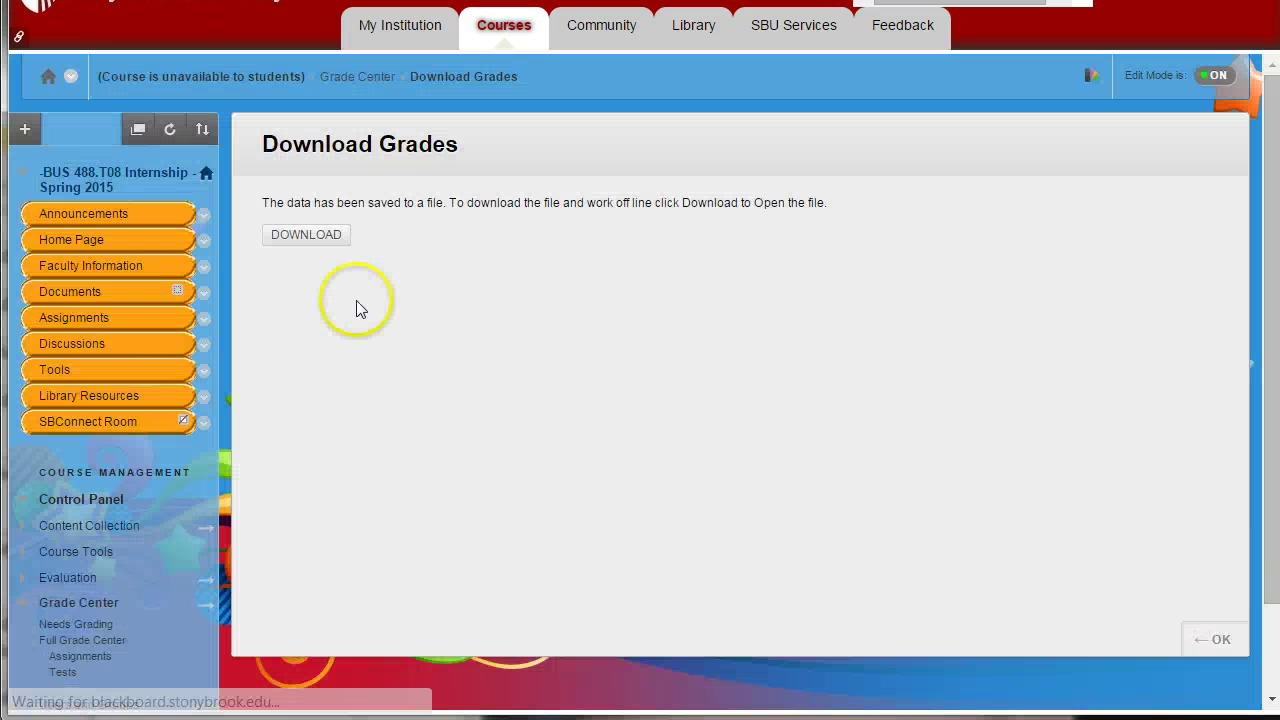
{"action": "left_click", "coordinate": [302, 234]}
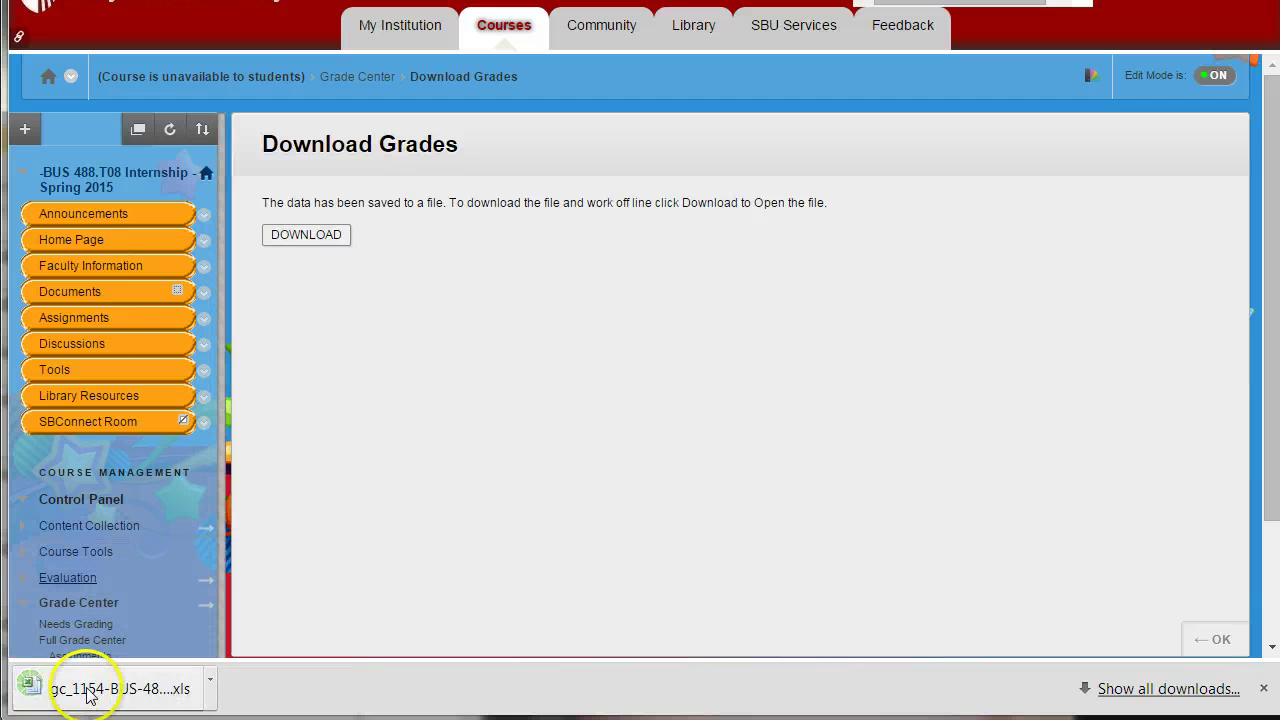
{"action": "left_click", "coordinate": [88, 690]}
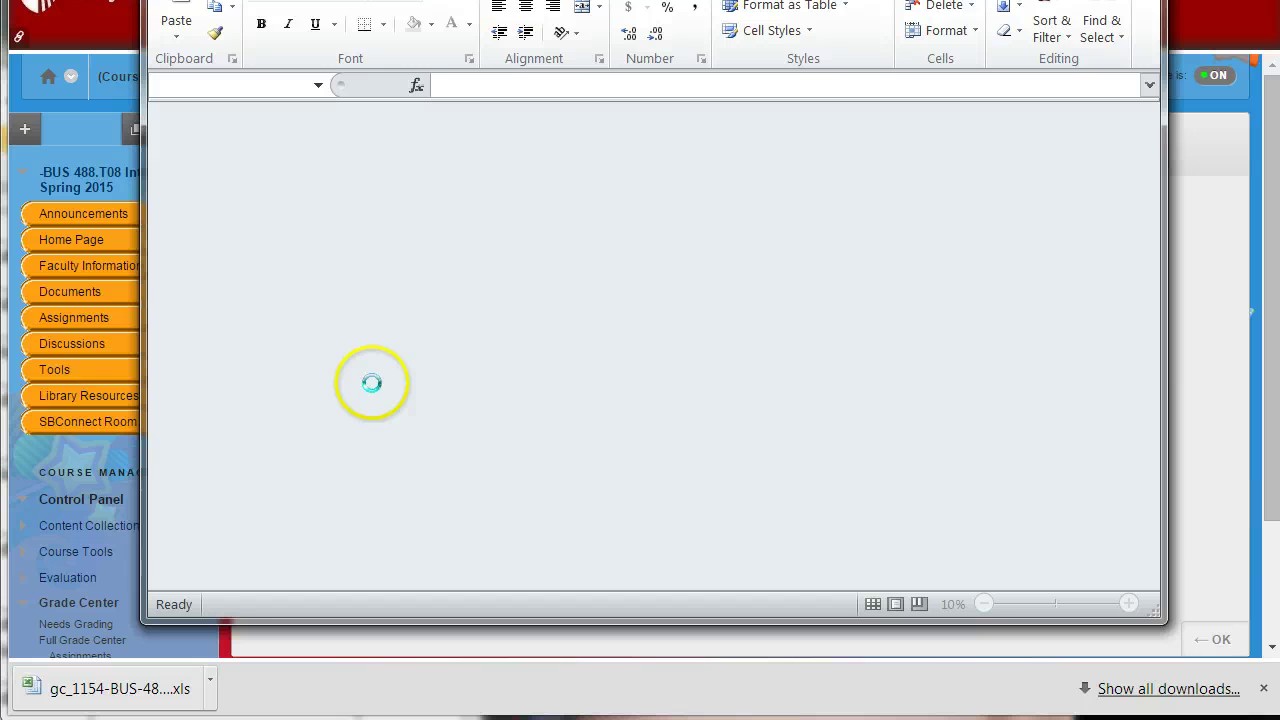
{"action": "left_click", "coordinate": [262, 375]}
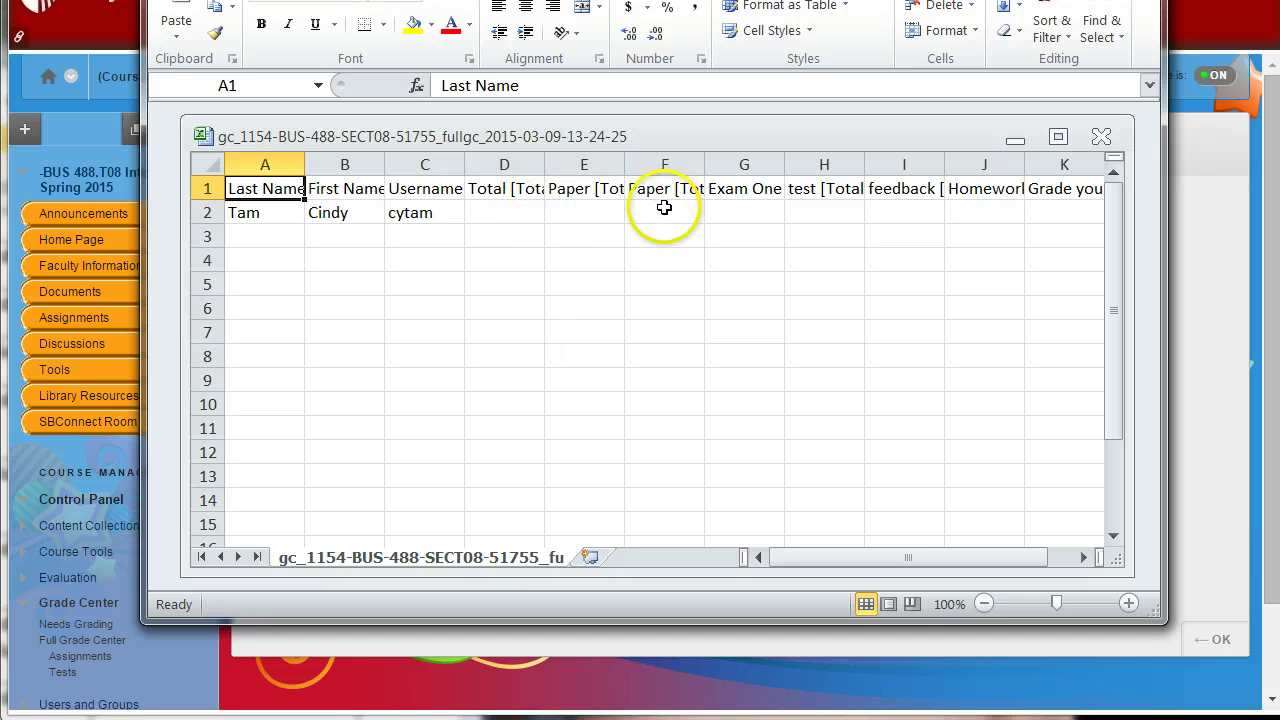
Enter a grade of 10 in the student's row for both Paper columns, Exam One, test and Homework.
{"action": "left_click", "coordinate": [592, 209]}
{"action": "type", "text": "10"}
{"action": "left_click", "coordinate": [666, 210]}
{"action": "type", "text": "1"}
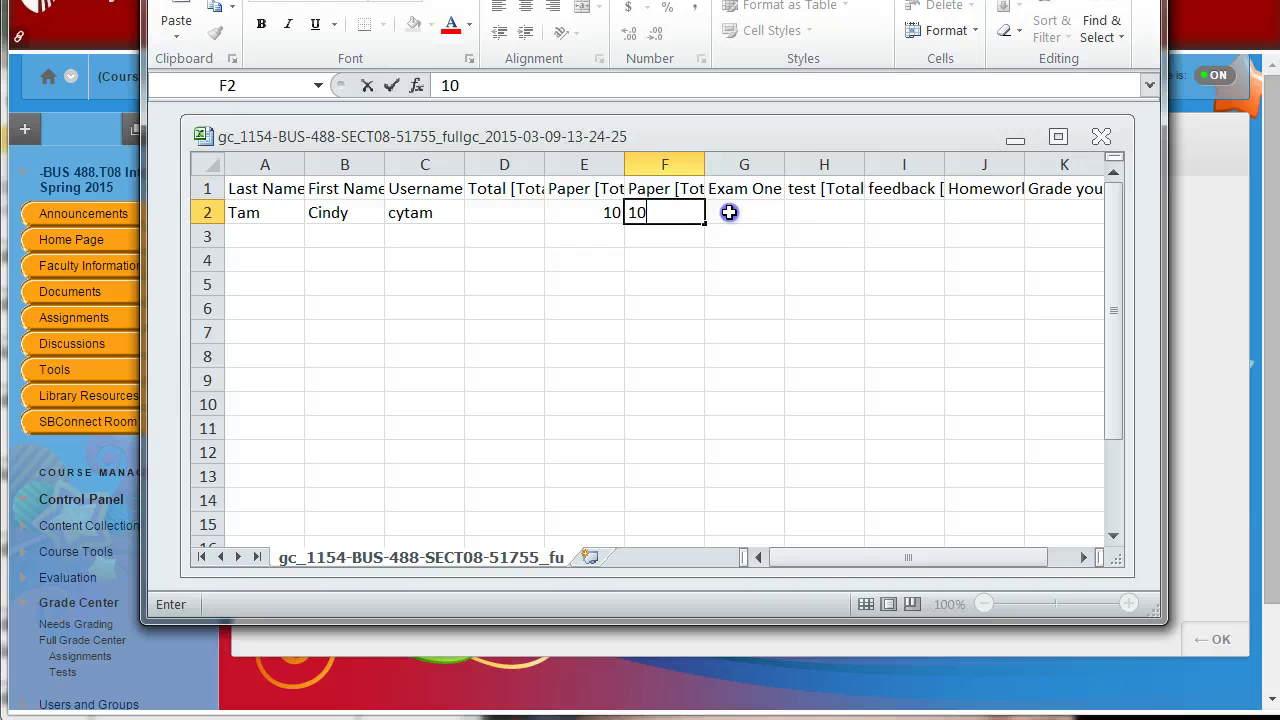
{"action": "left_click", "coordinate": [729, 212]}
{"action": "type", "text": "10"}
{"action": "left_click", "coordinate": [809, 220]}
{"action": "type", "text": "10"}
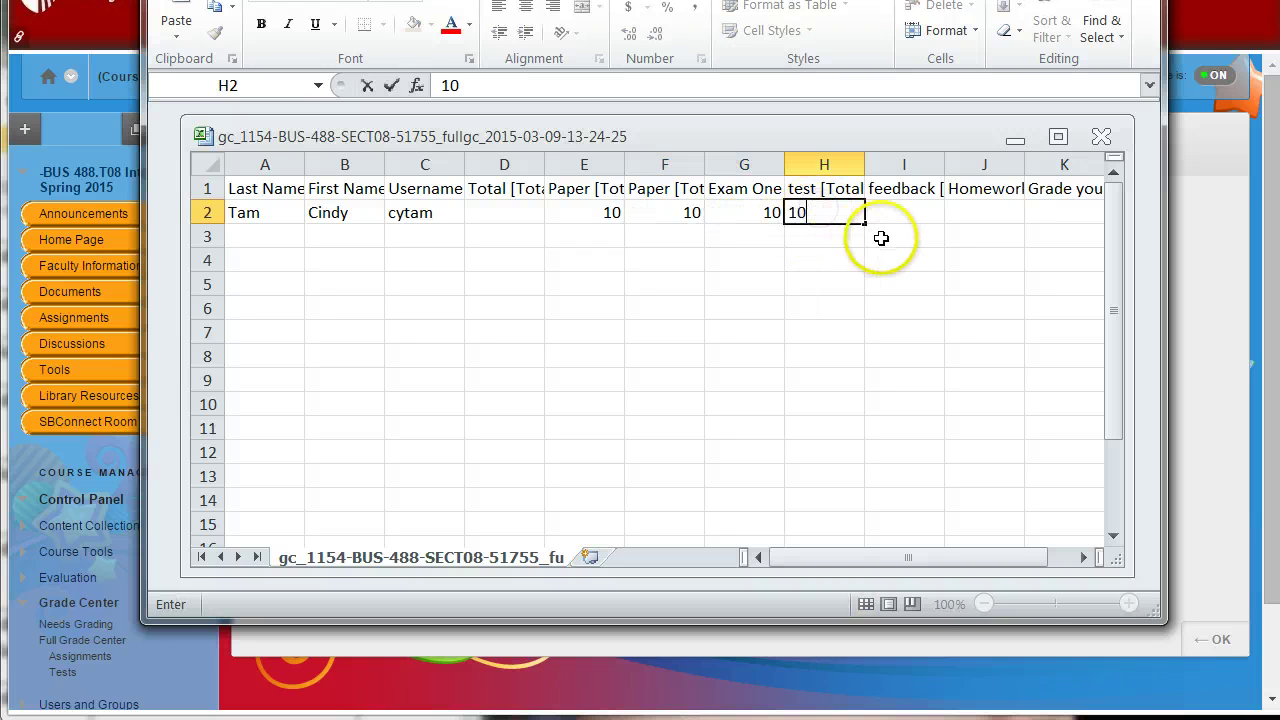
{"action": "left_click", "coordinate": [814, 278]}
{"action": "left_click", "coordinate": [976, 212]}
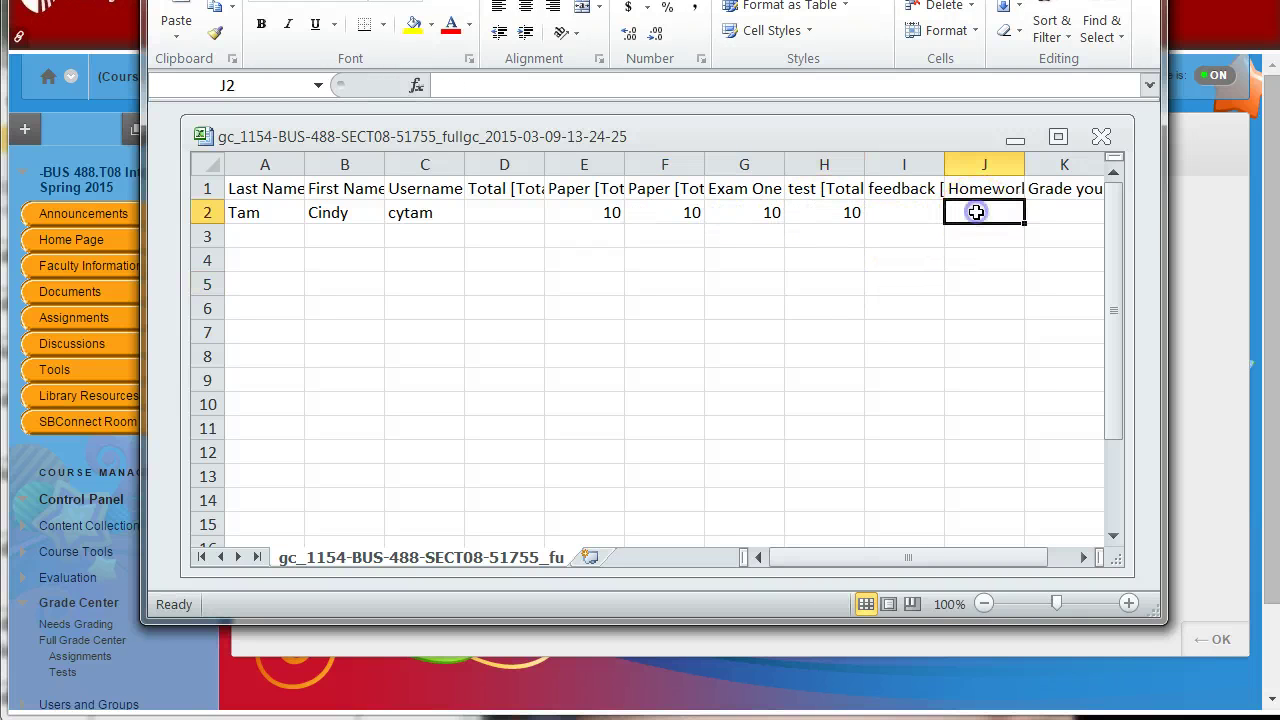
{"action": "type", "text": "10"}
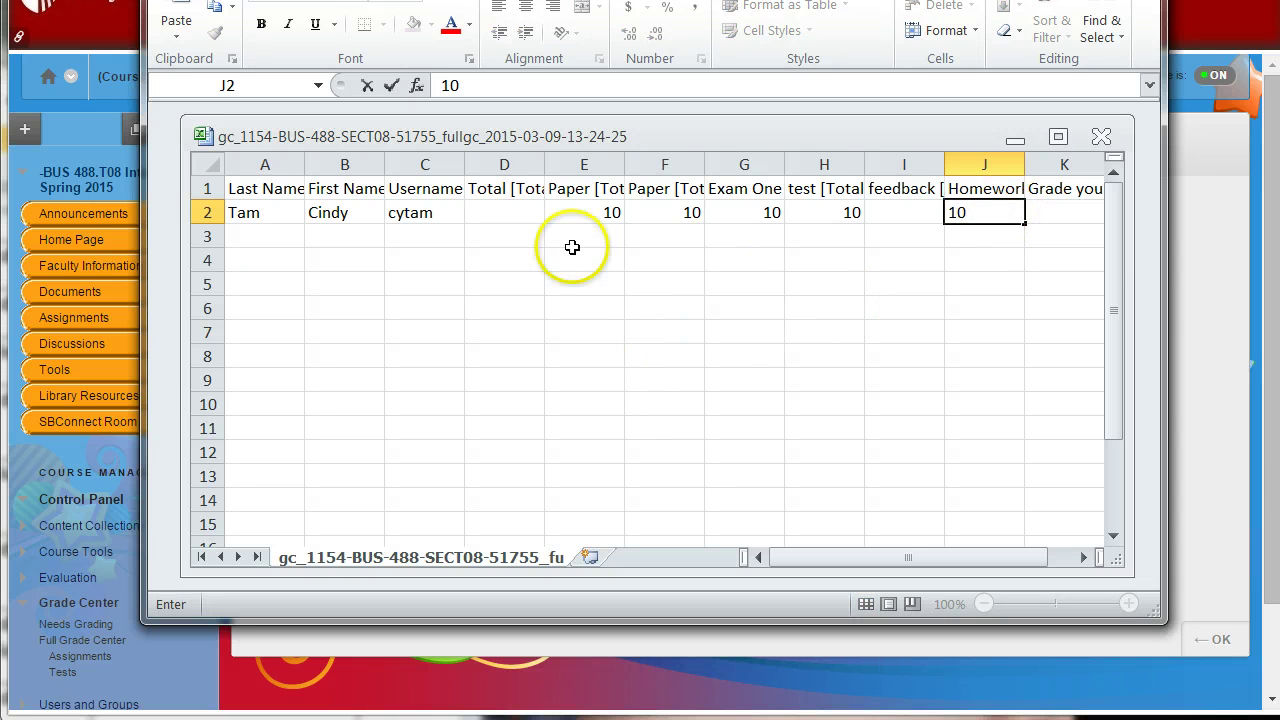
{"action": "left_click", "coordinate": [497, 299]}
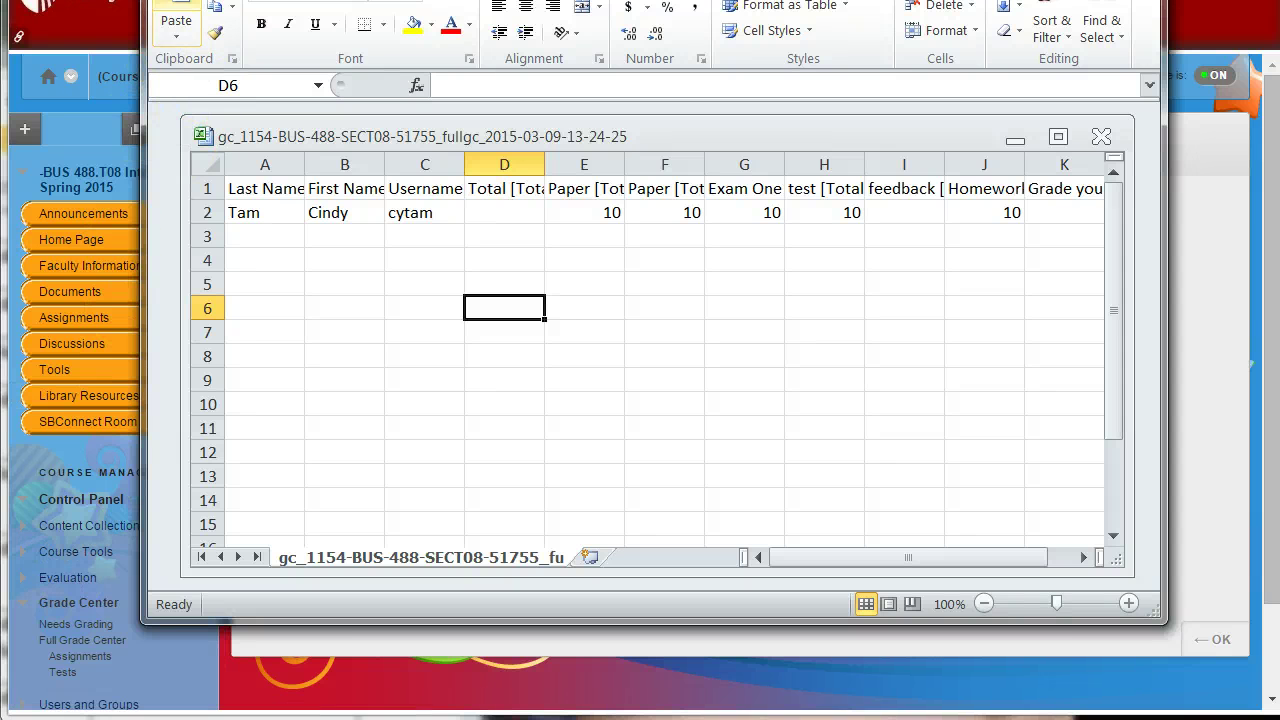
Save the edited grade spreadsheet, keeping its current Unicode Text format.
{"action": "key", "text": "alt+f"}
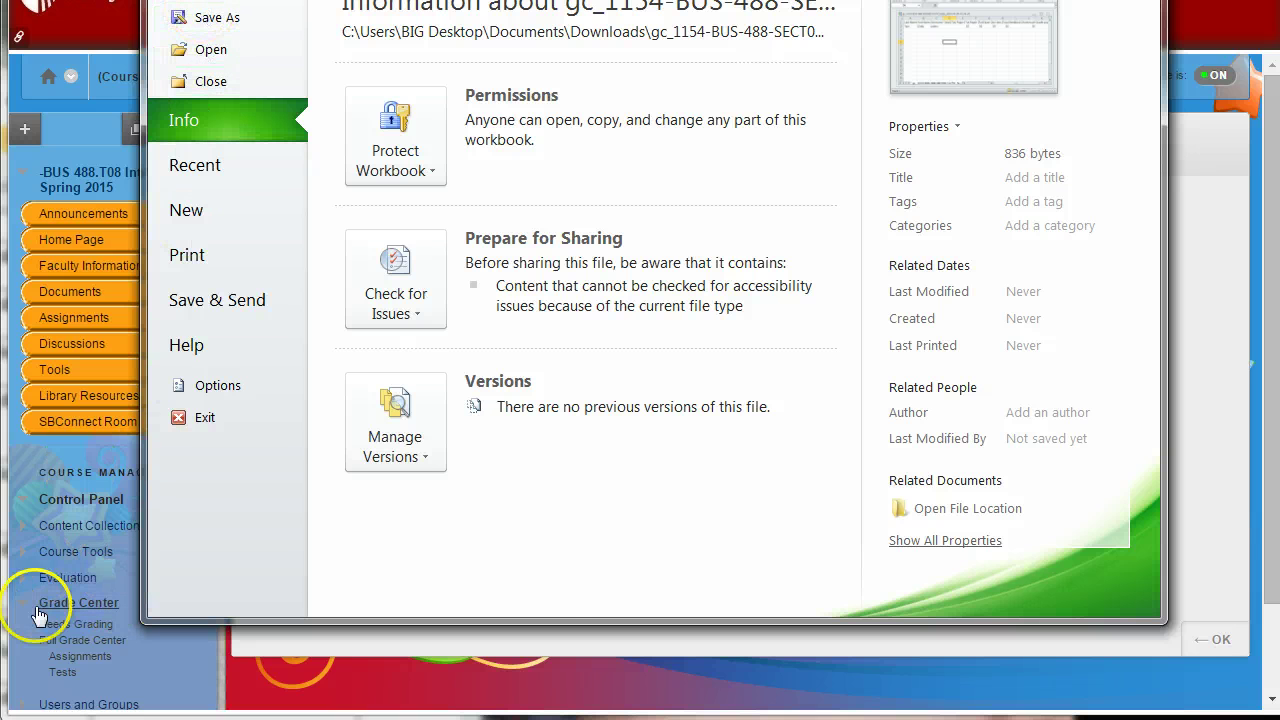
{"action": "key", "text": "Escape"}
{"action": "left_click_drag", "start_coordinate": [948, 0], "coordinate": [910, 66]}
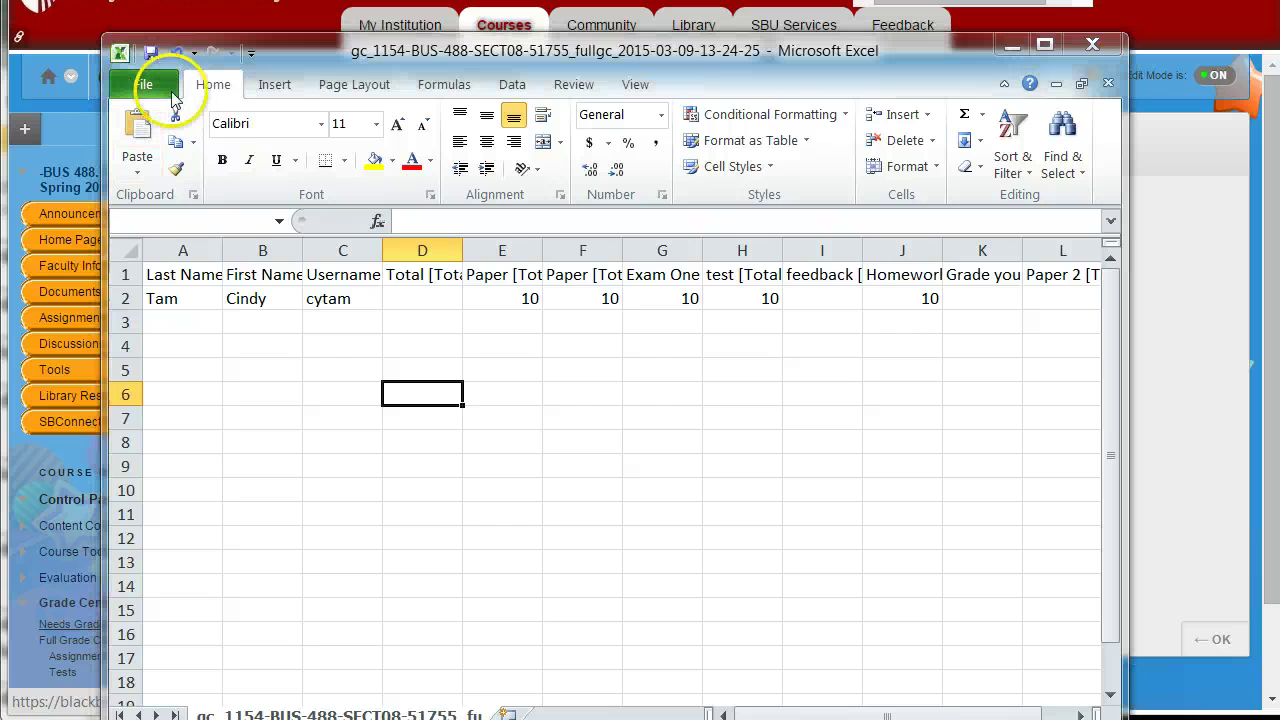
{"action": "left_click", "coordinate": [150, 57]}
{"action": "left_click", "coordinate": [255, 398]}
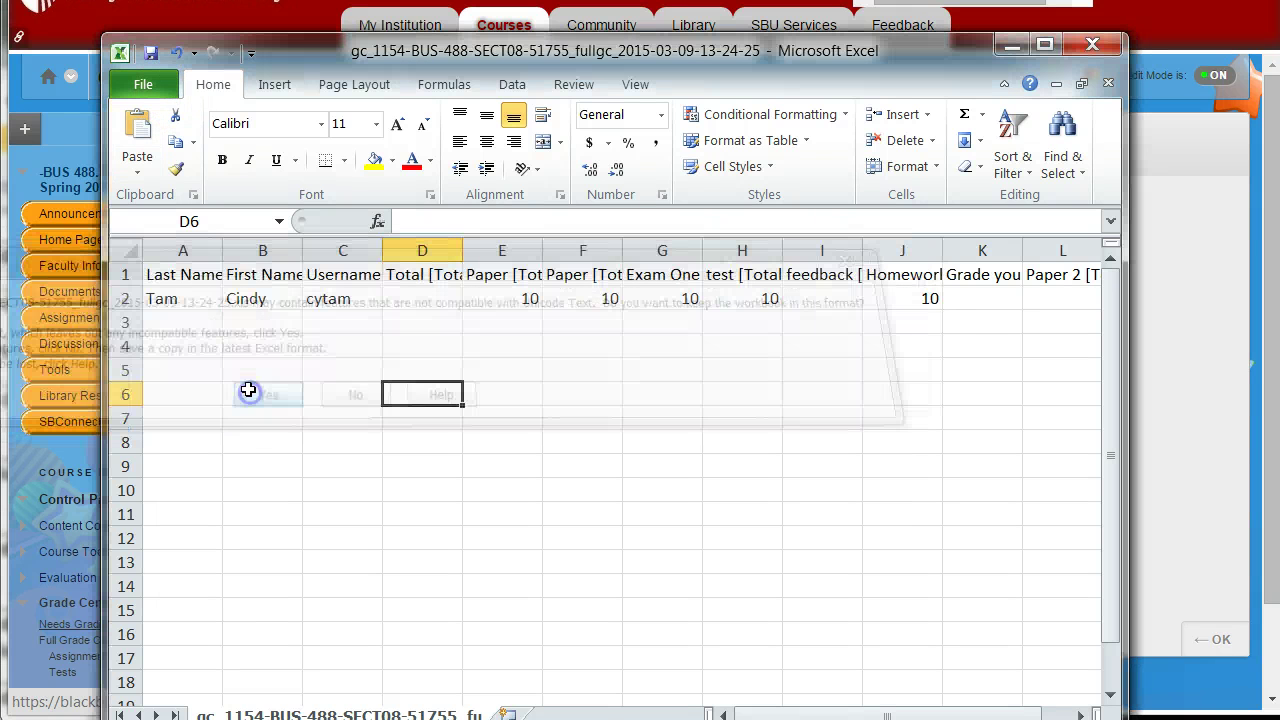
Close Excel without saving the workbook again, and return to the Blackboard window.
{"action": "left_click", "coordinate": [1091, 41]}
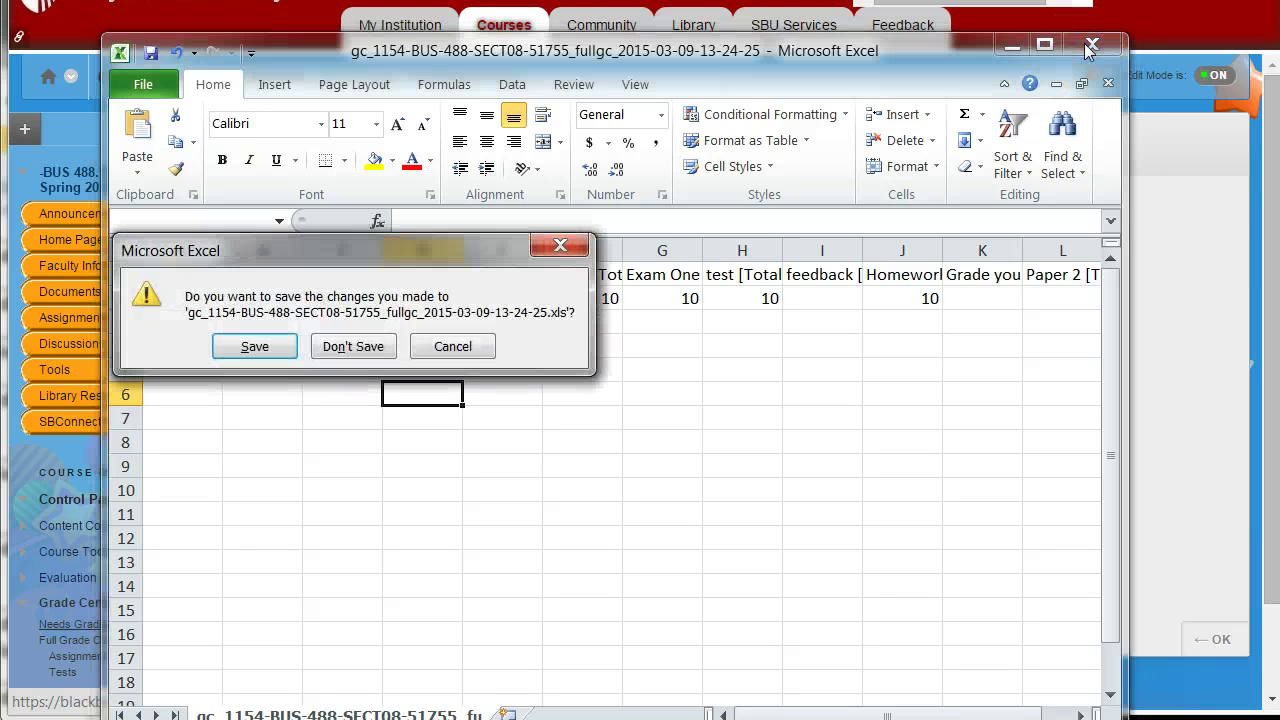
{"action": "left_click", "coordinate": [255, 348]}
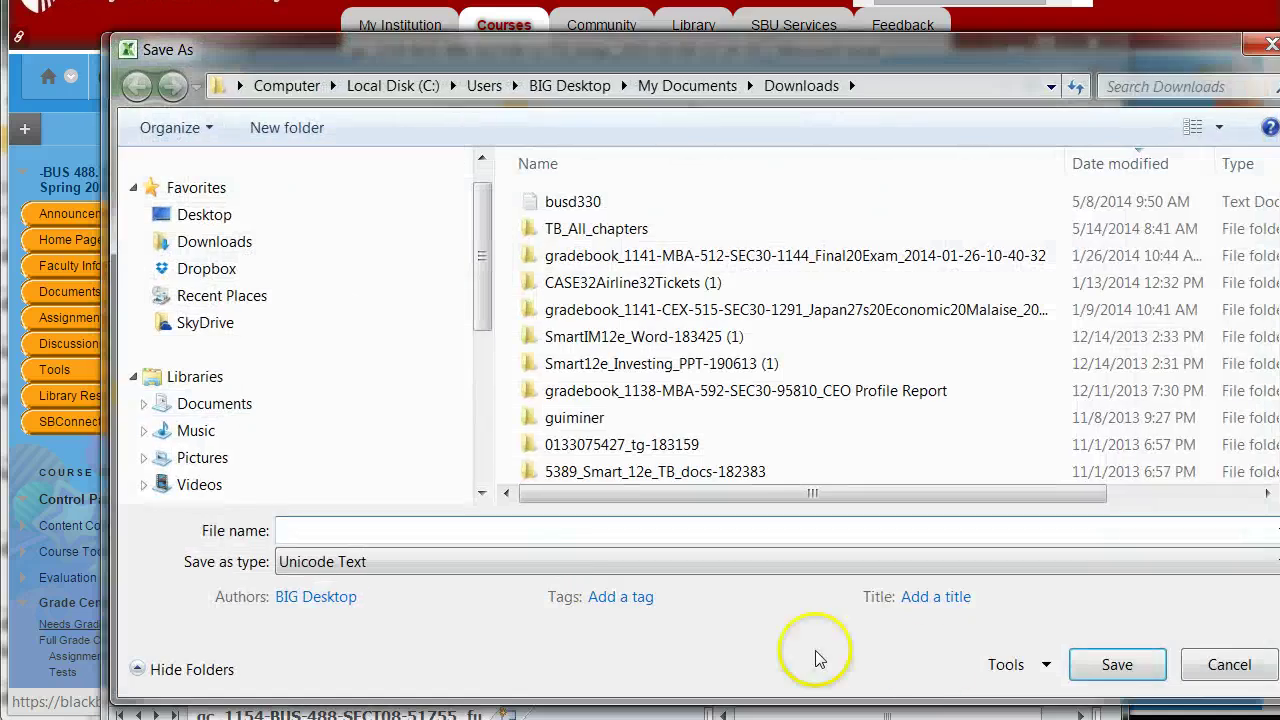
{"action": "left_click", "coordinate": [1203, 652]}
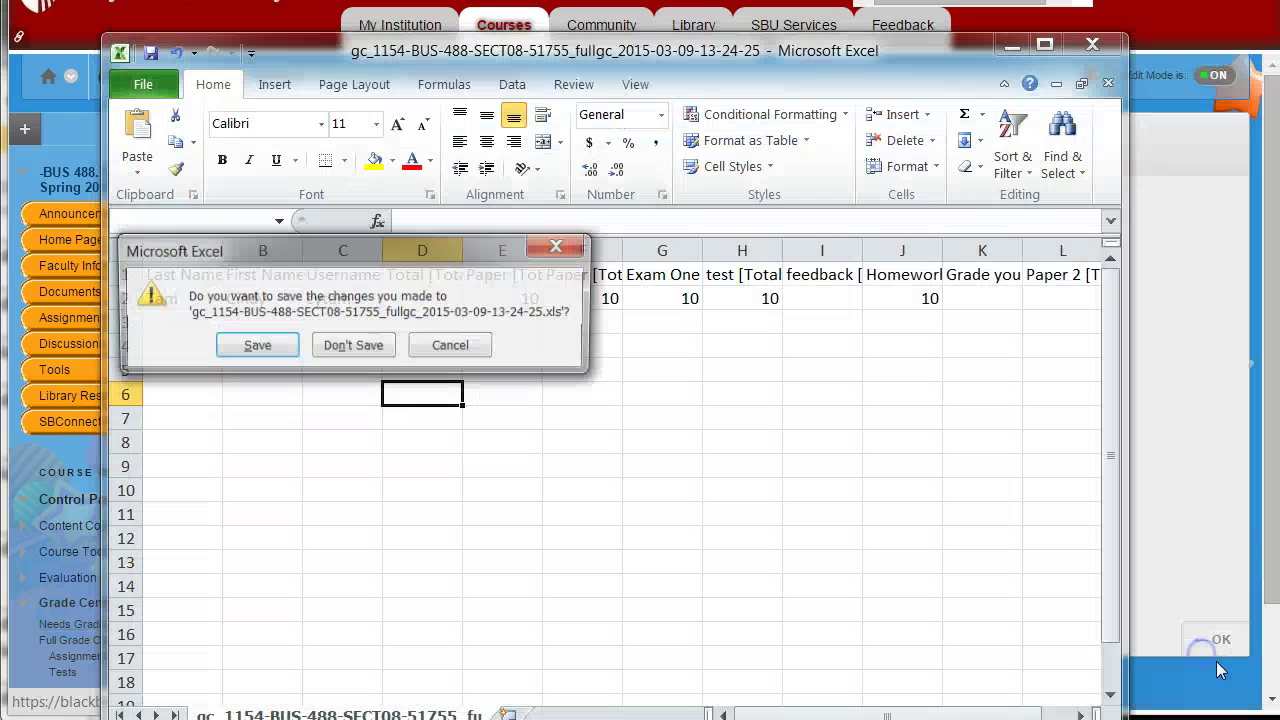
{"action": "left_click", "coordinate": [352, 344]}
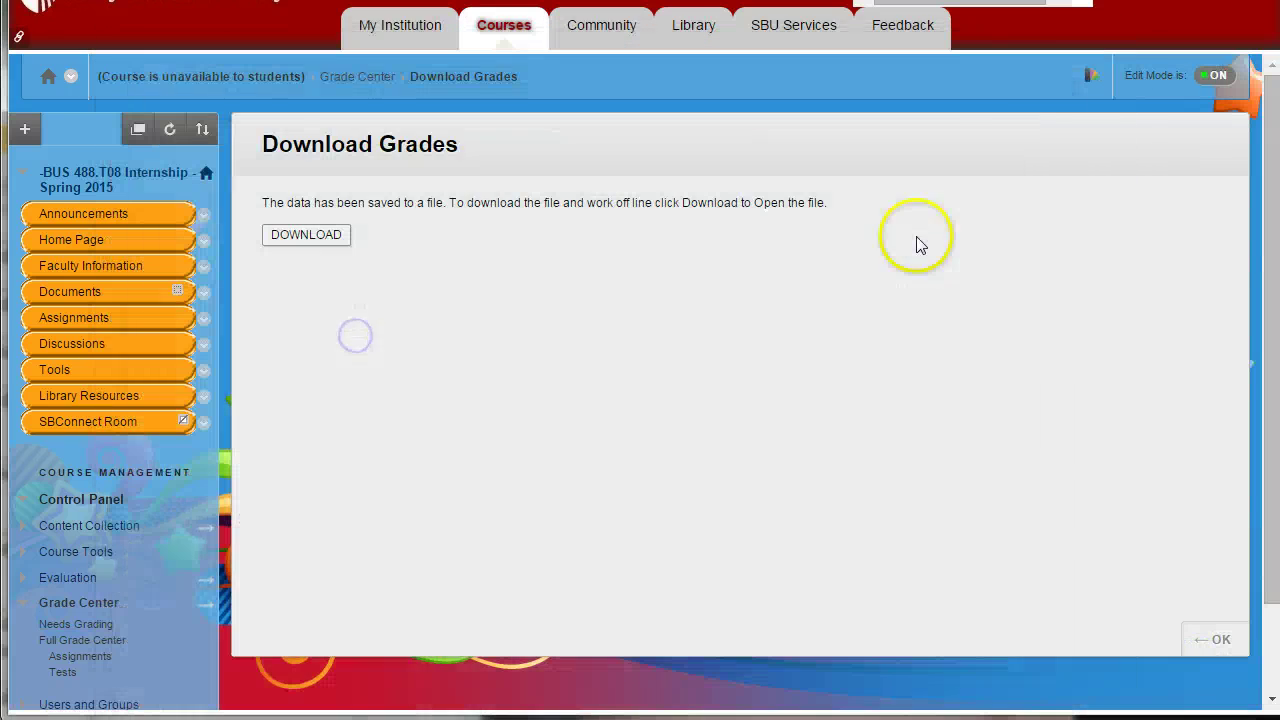
{"action": "left_click", "coordinate": [70, 645]}
{"action": "left_click", "coordinate": [1163, 278]}
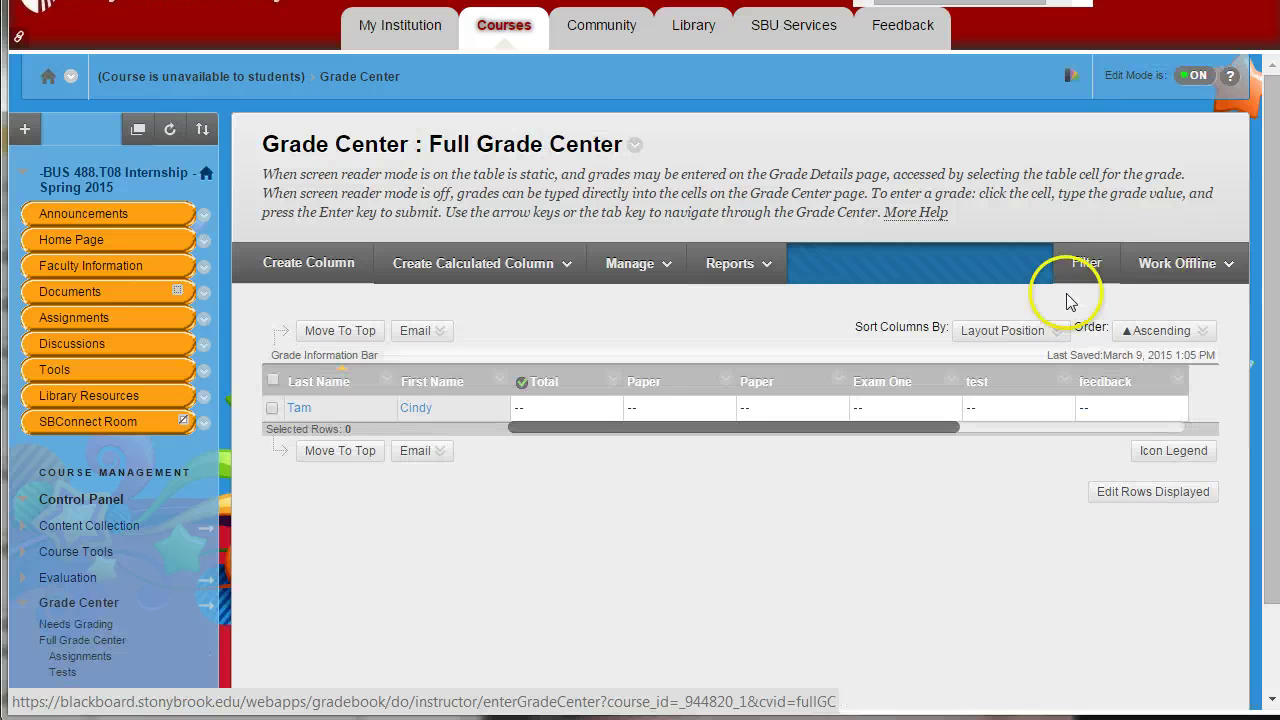
{"action": "left_click", "coordinate": [1160, 263]}
{"action": "left_click", "coordinate": [1085, 297]}
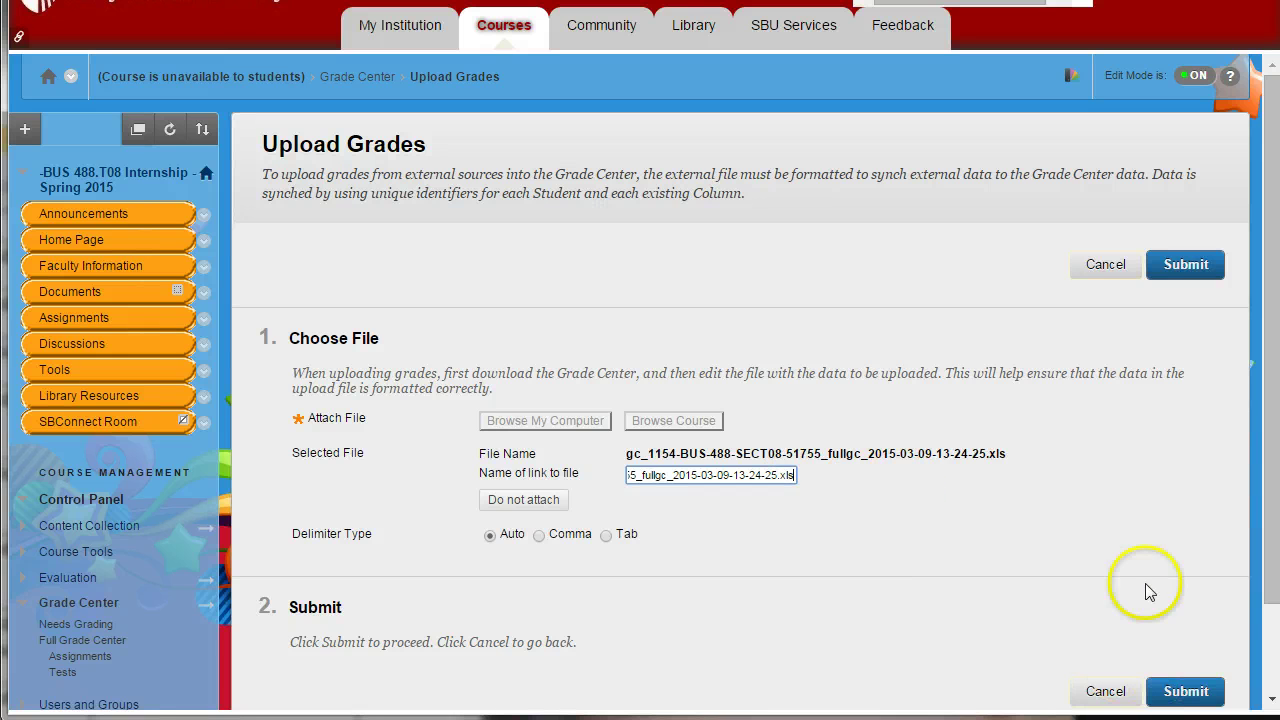
{"action": "left_click", "coordinate": [1176, 695]}
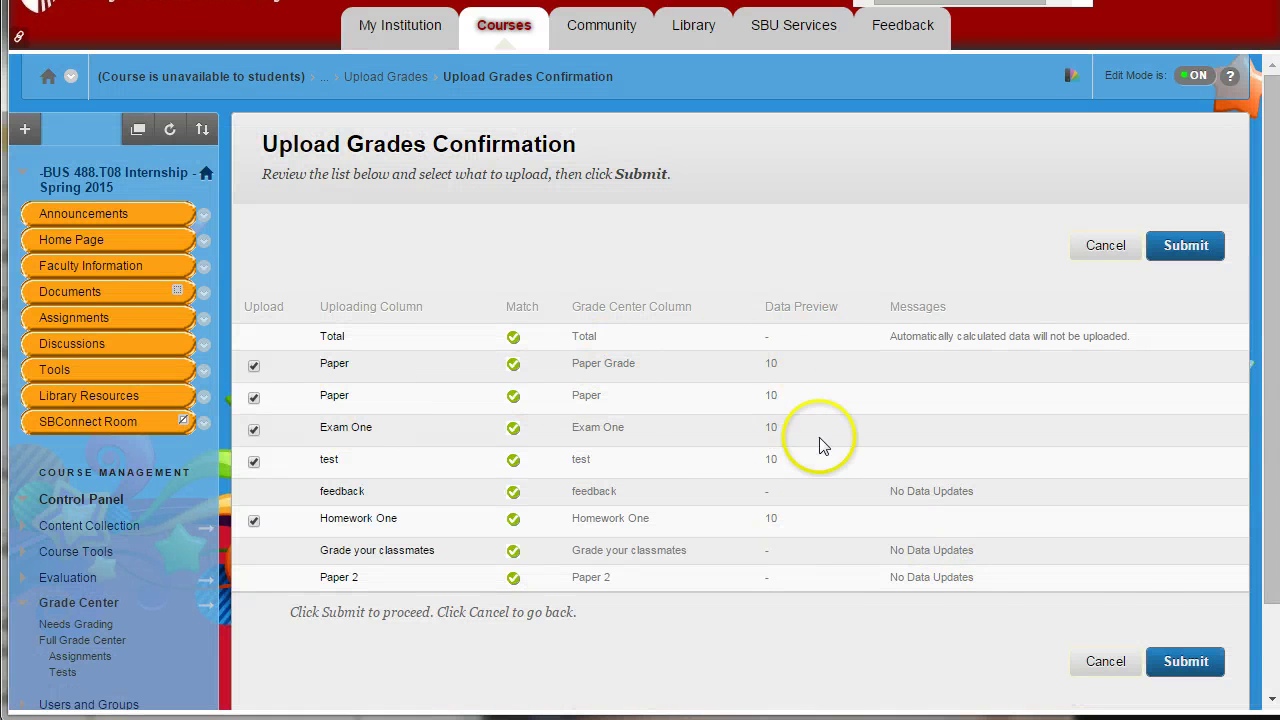
{"action": "left_click", "coordinate": [1201, 658]}
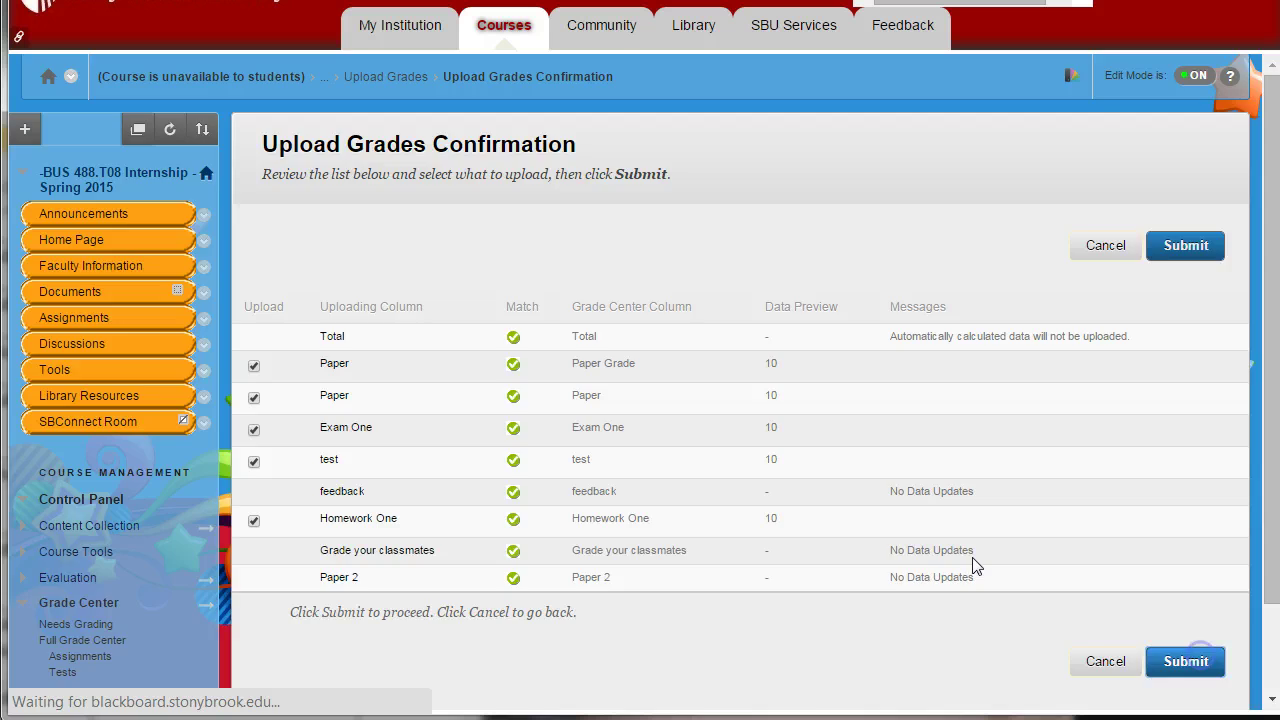